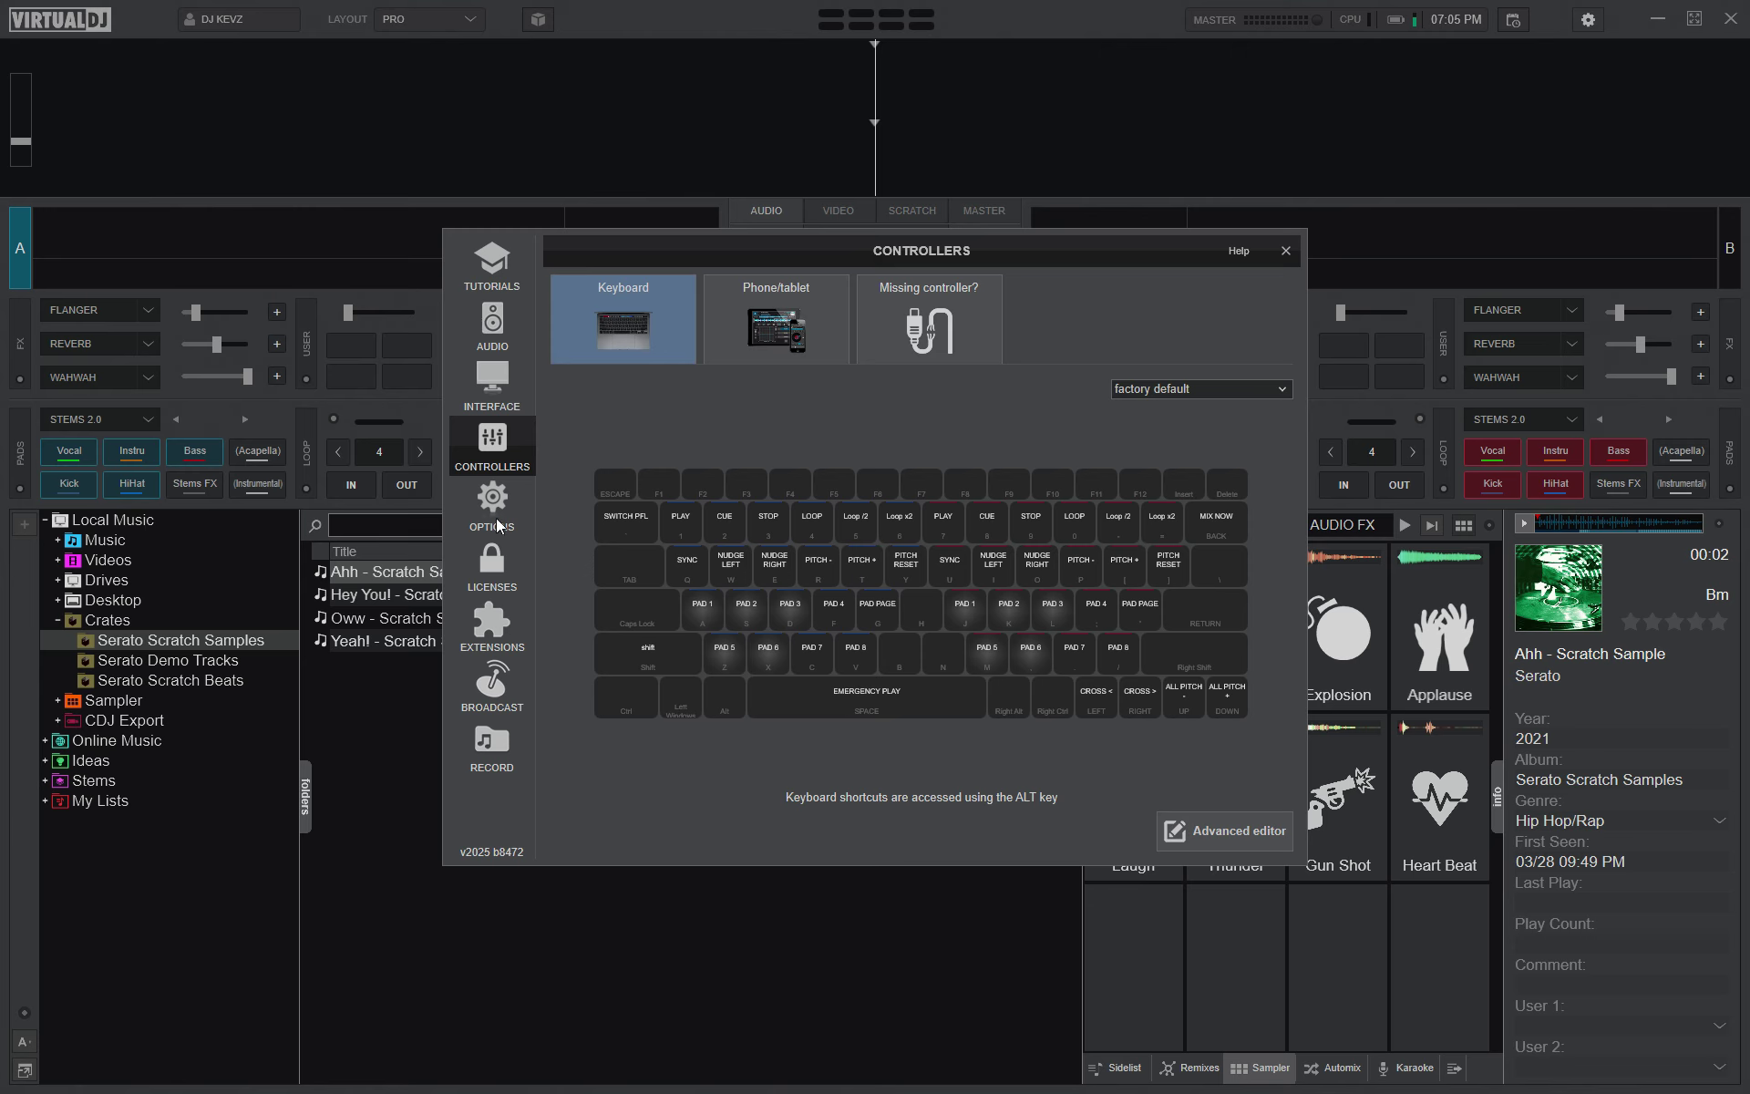
Open the advanced keyboard mapping editor in the controller settings and set the key for a new mapping to 1.
{"action": "left_click", "coordinate": [506, 510]}
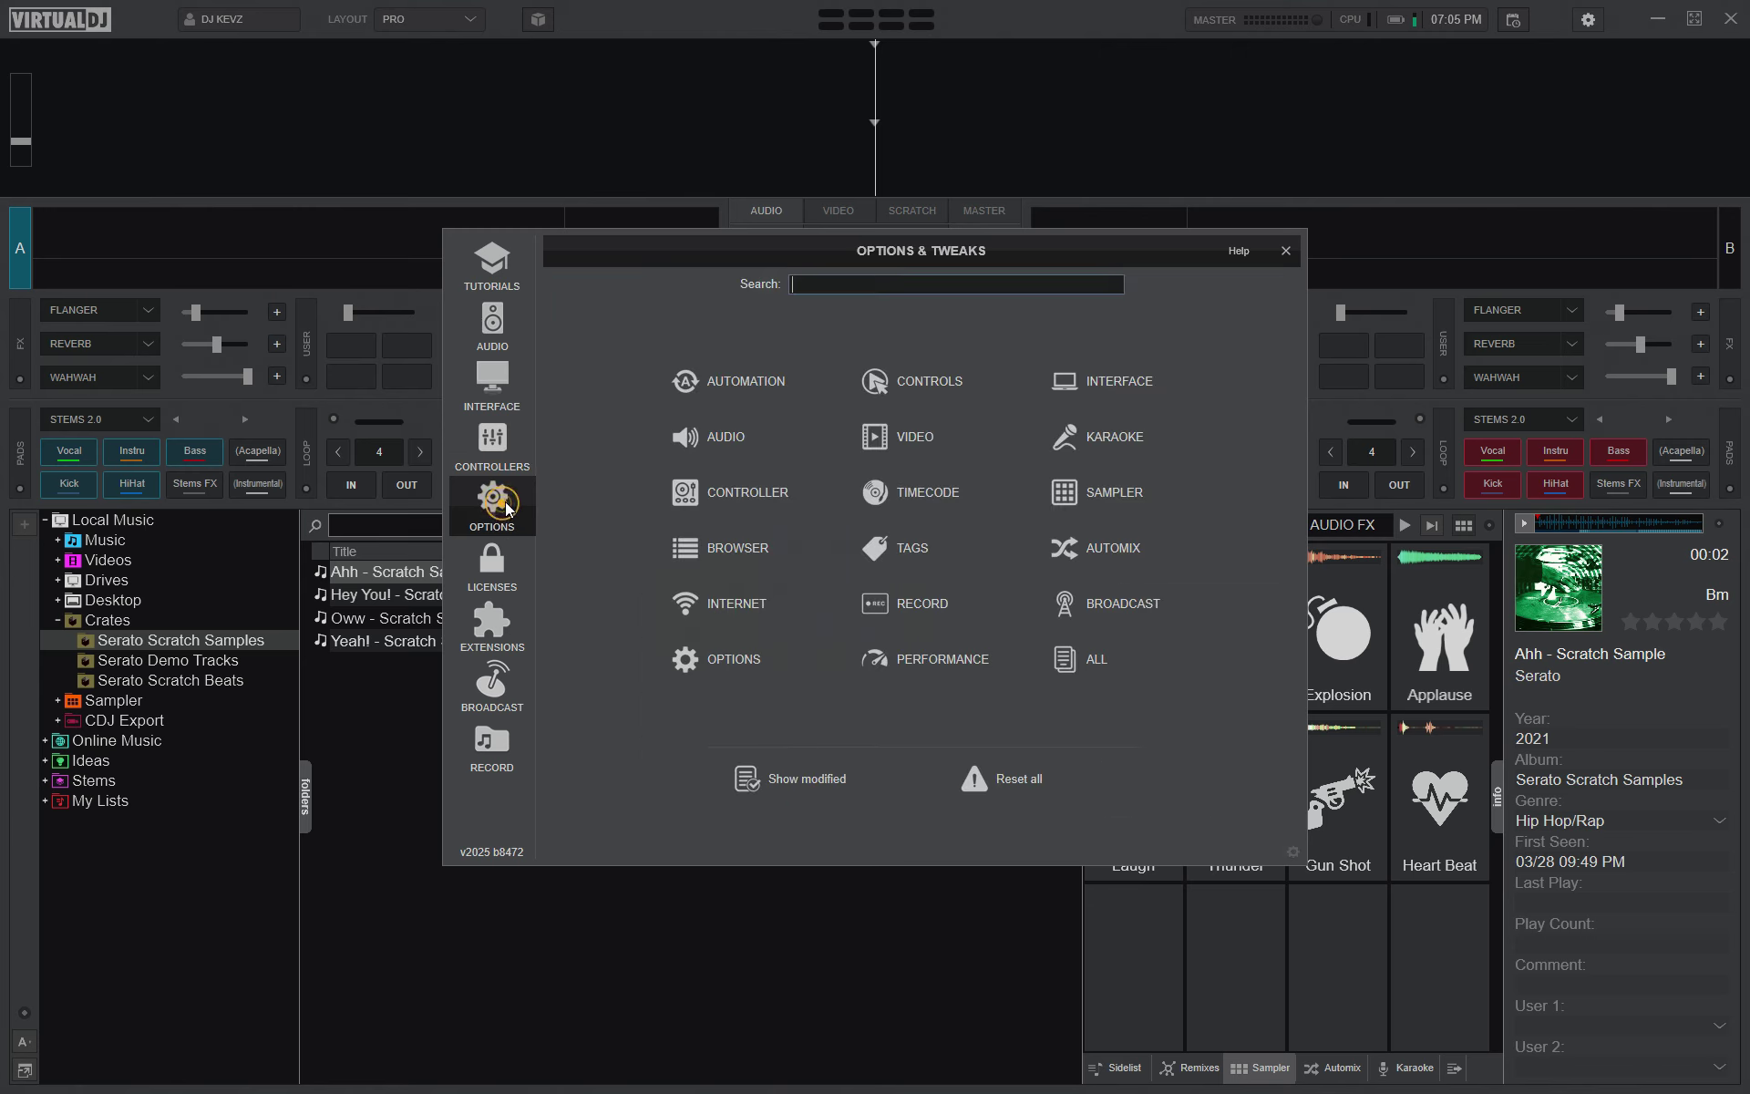
{"action": "left_click", "coordinate": [503, 443]}
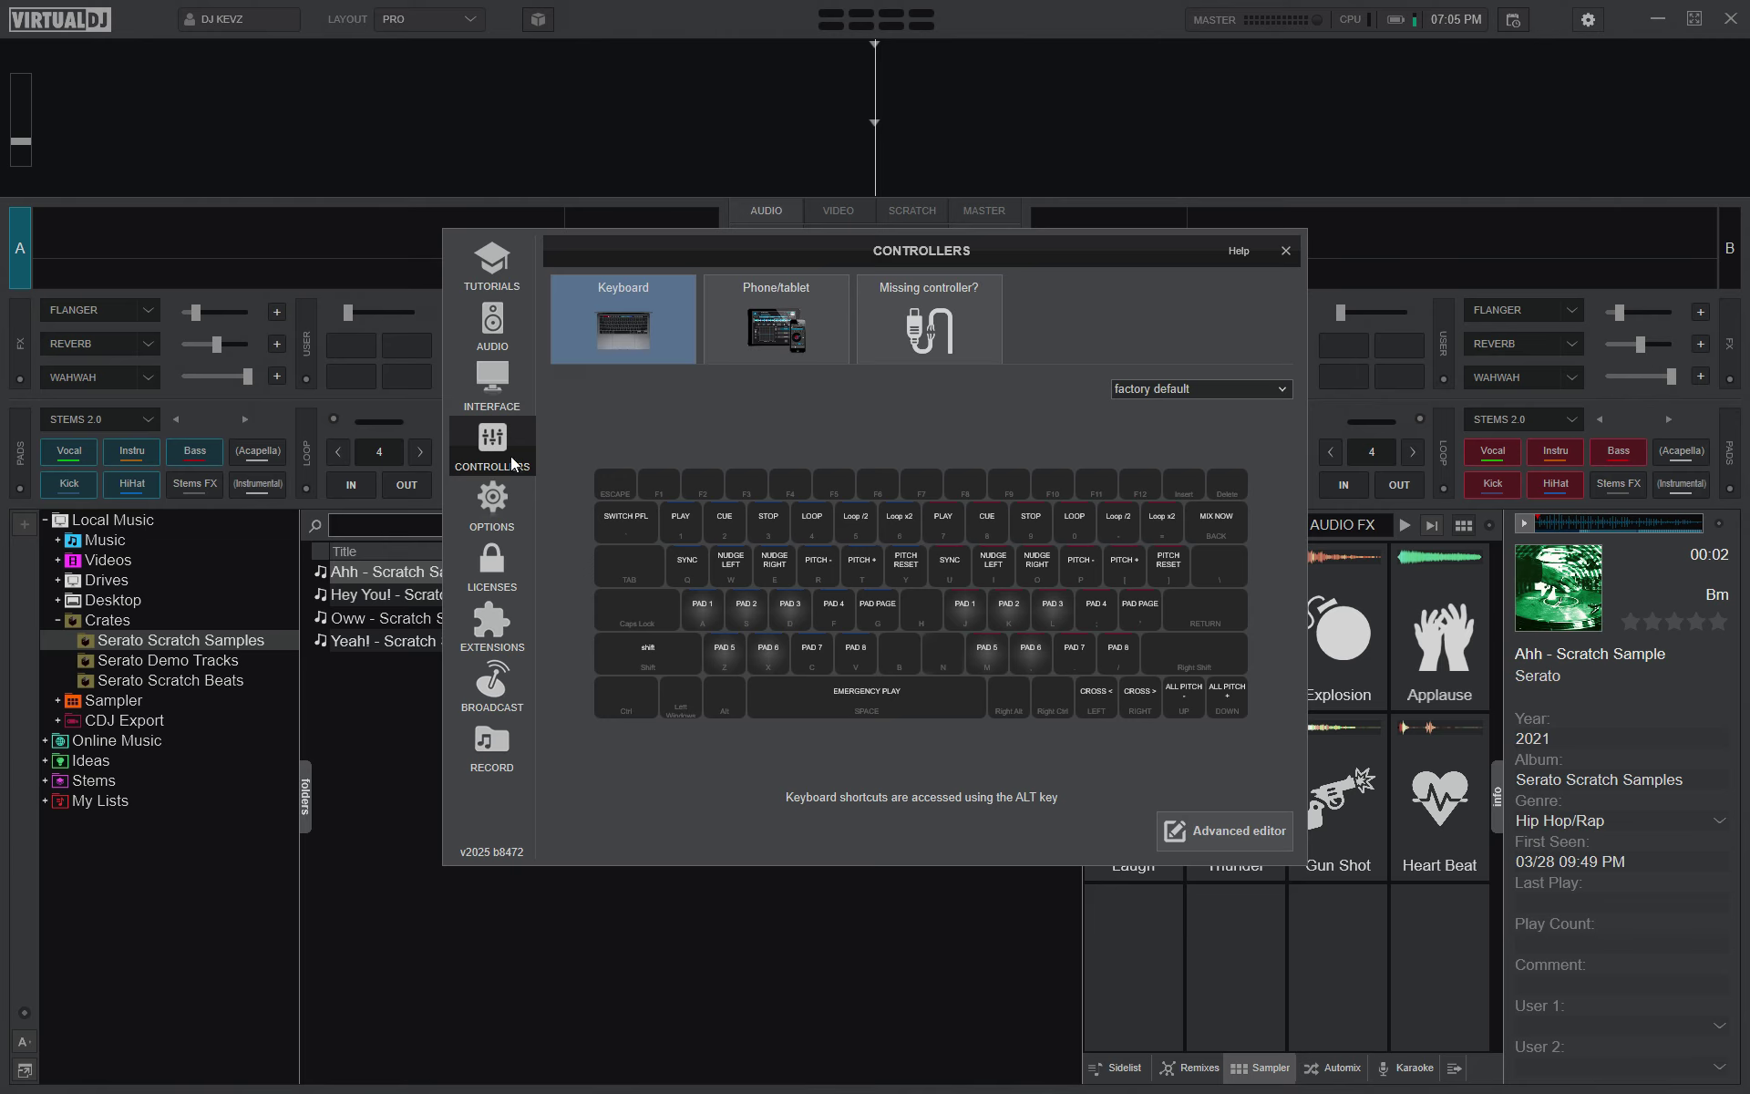
{"action": "left_click", "coordinate": [1227, 834]}
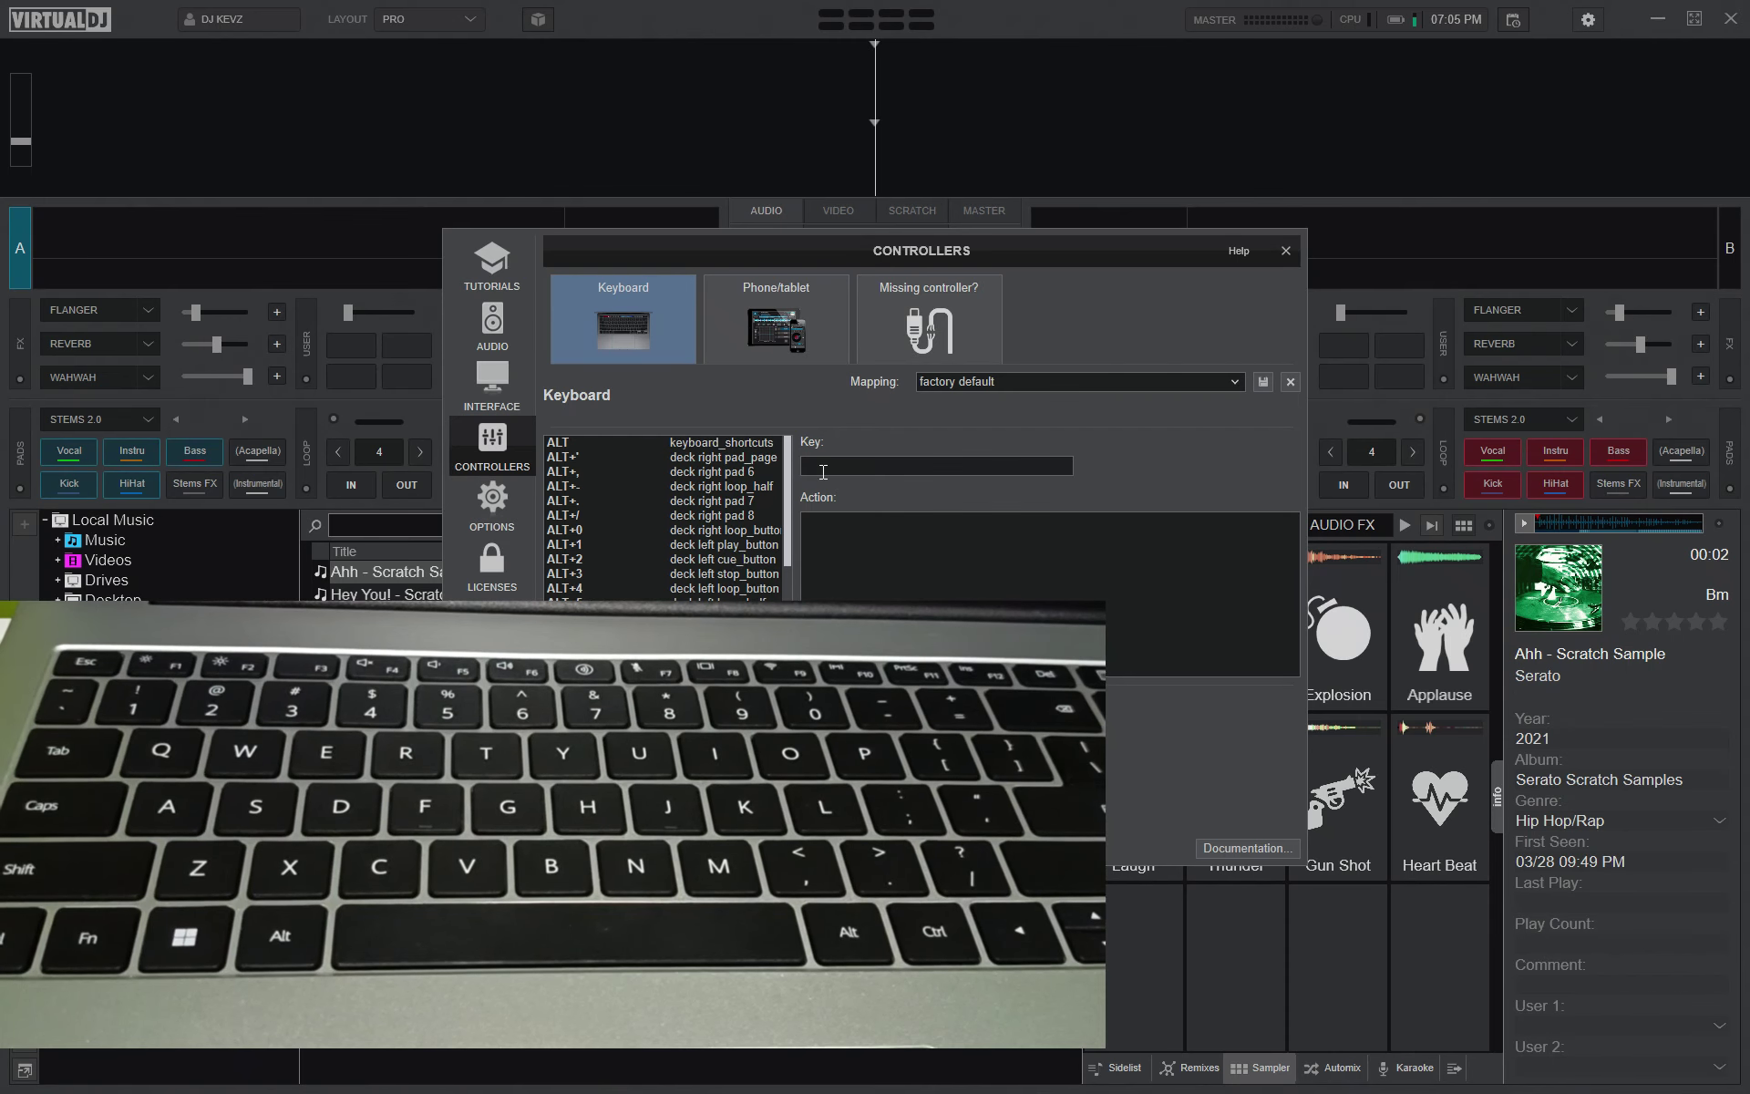
{"action": "left_click", "coordinate": [823, 472]}
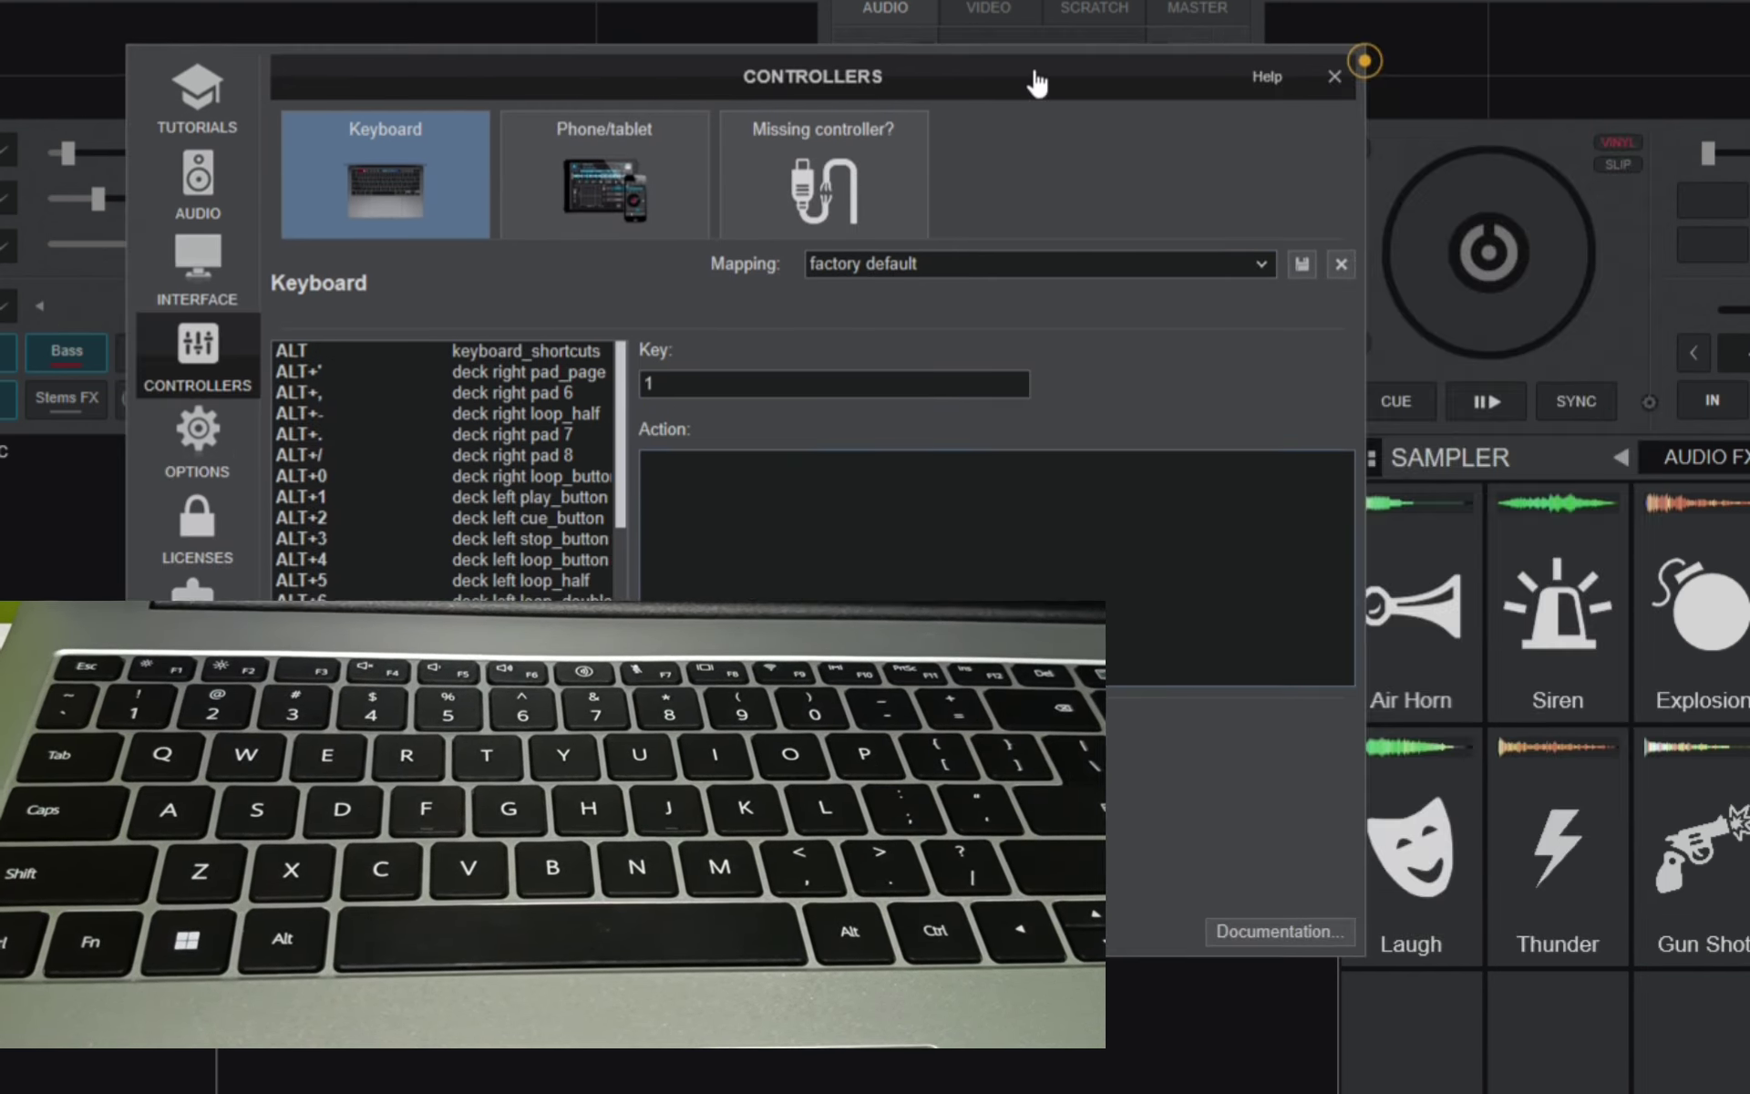
Assign the action "sampler 1 play_stop" to key 1 and save the custom mapping.
{"action": "type", "text": "sa"}
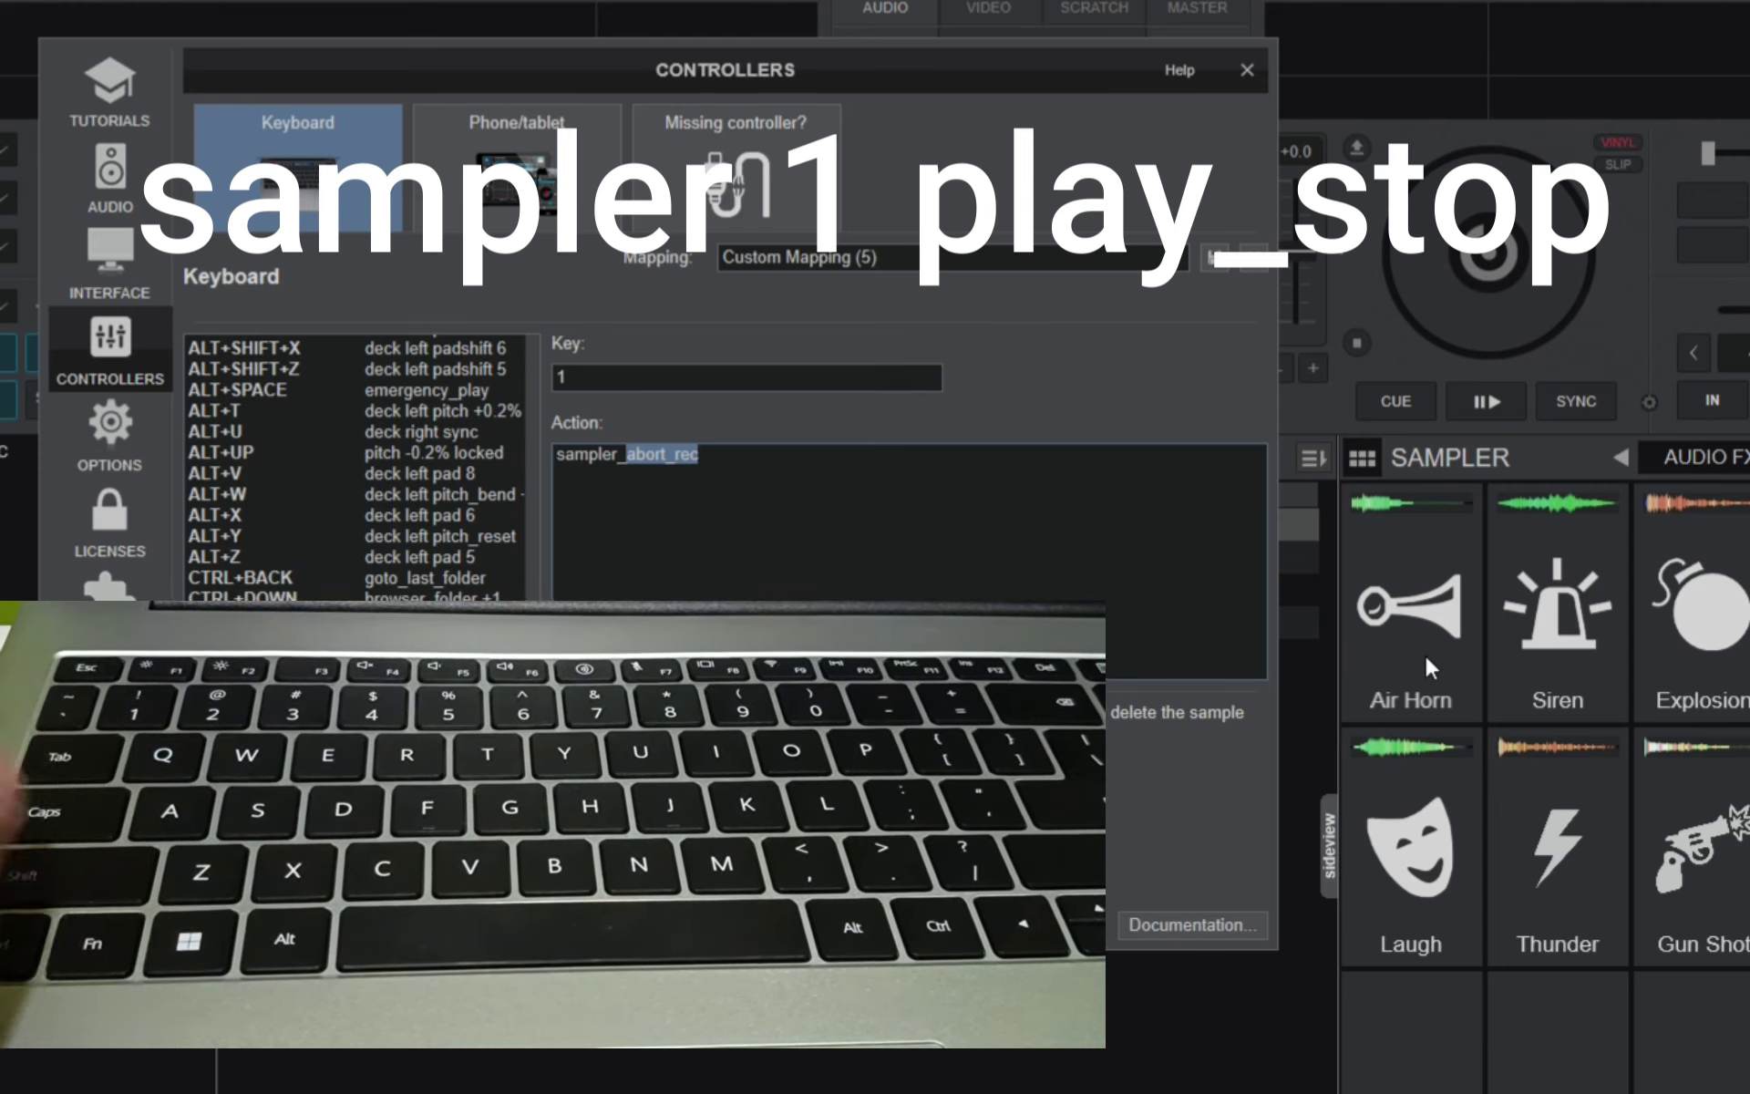
{"action": "type", "text": "1"}
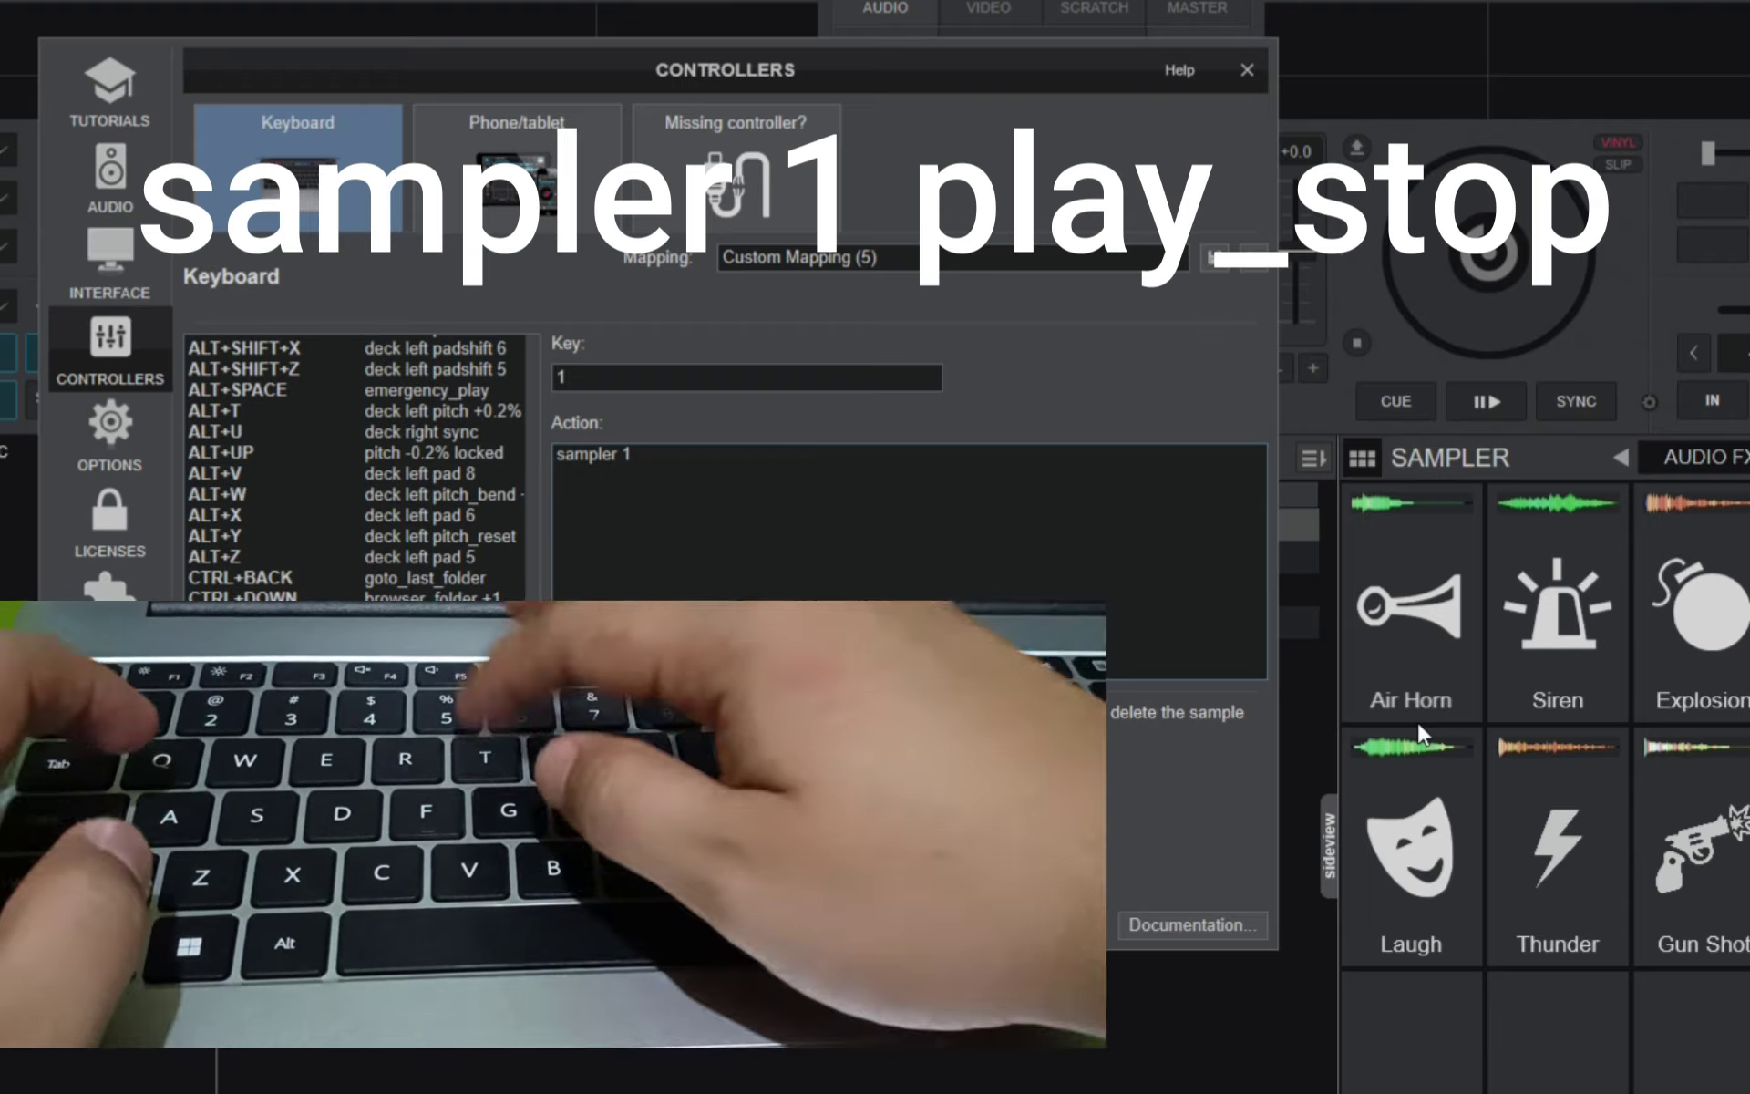
{"action": "type", "text": "play"}
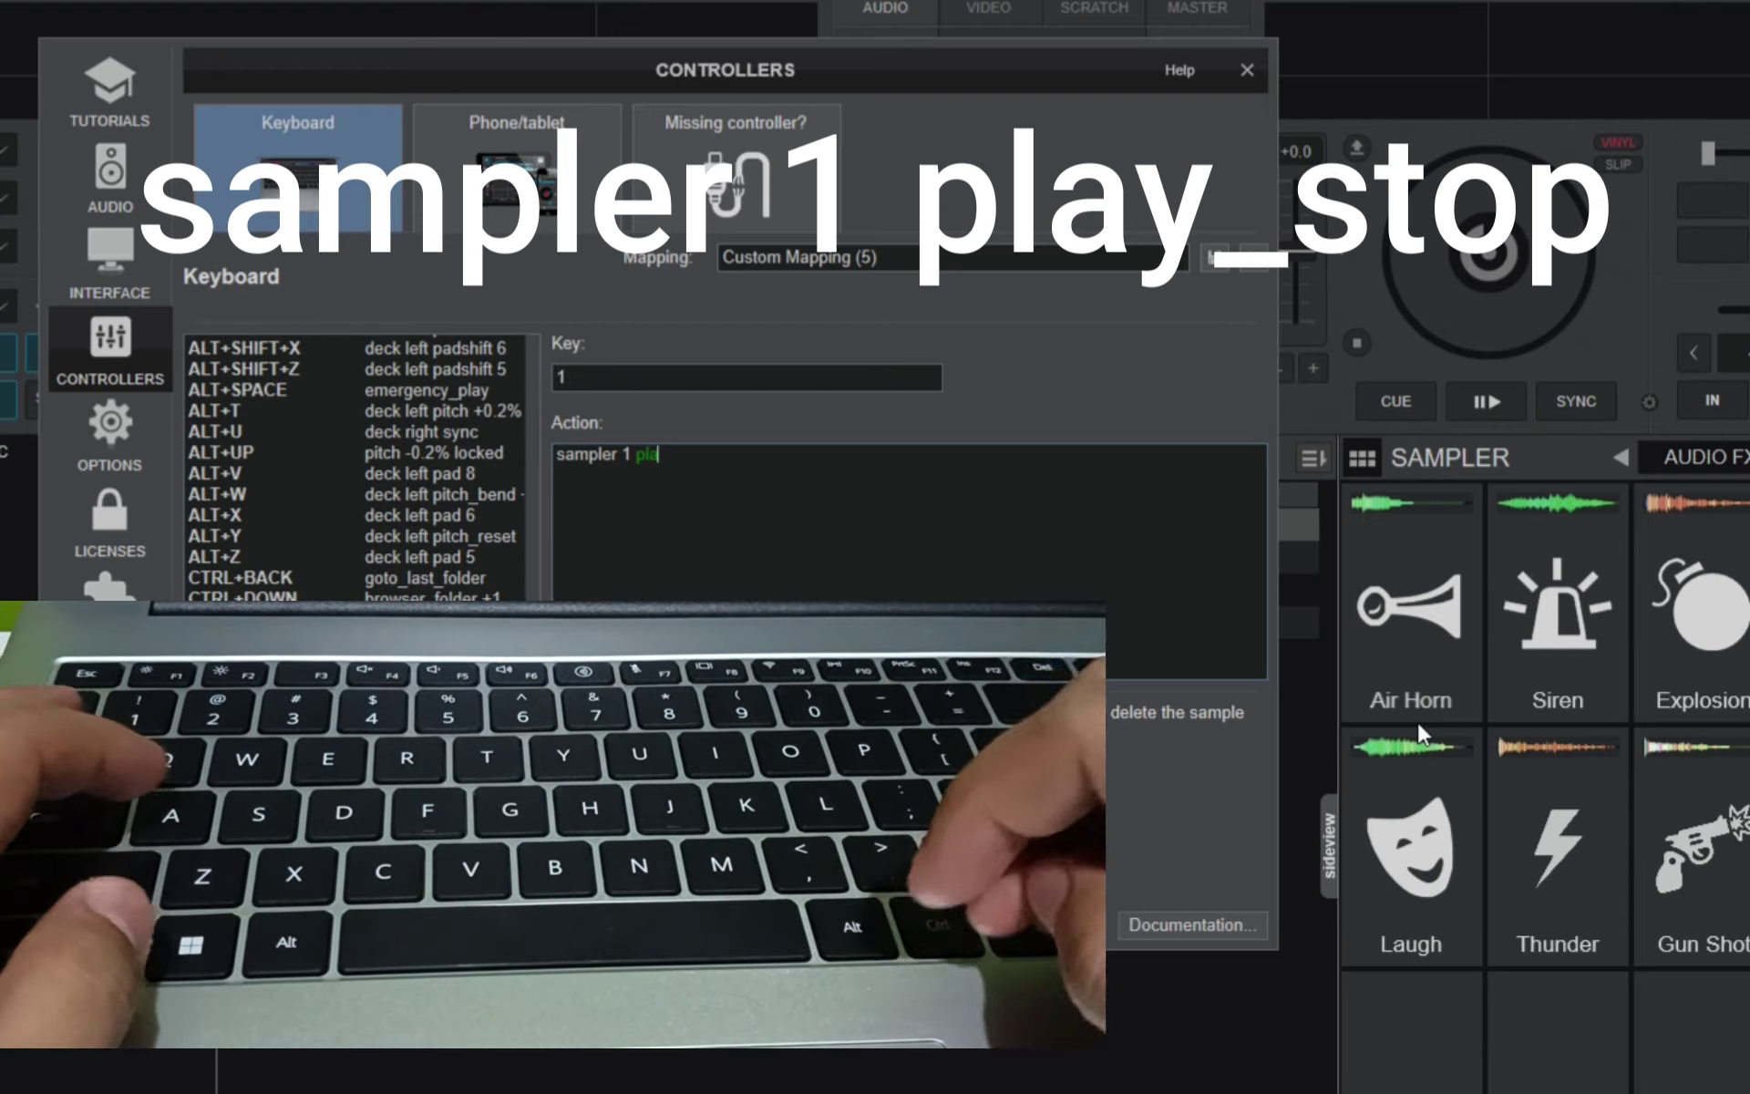
{"action": "type", "text": "_st"}
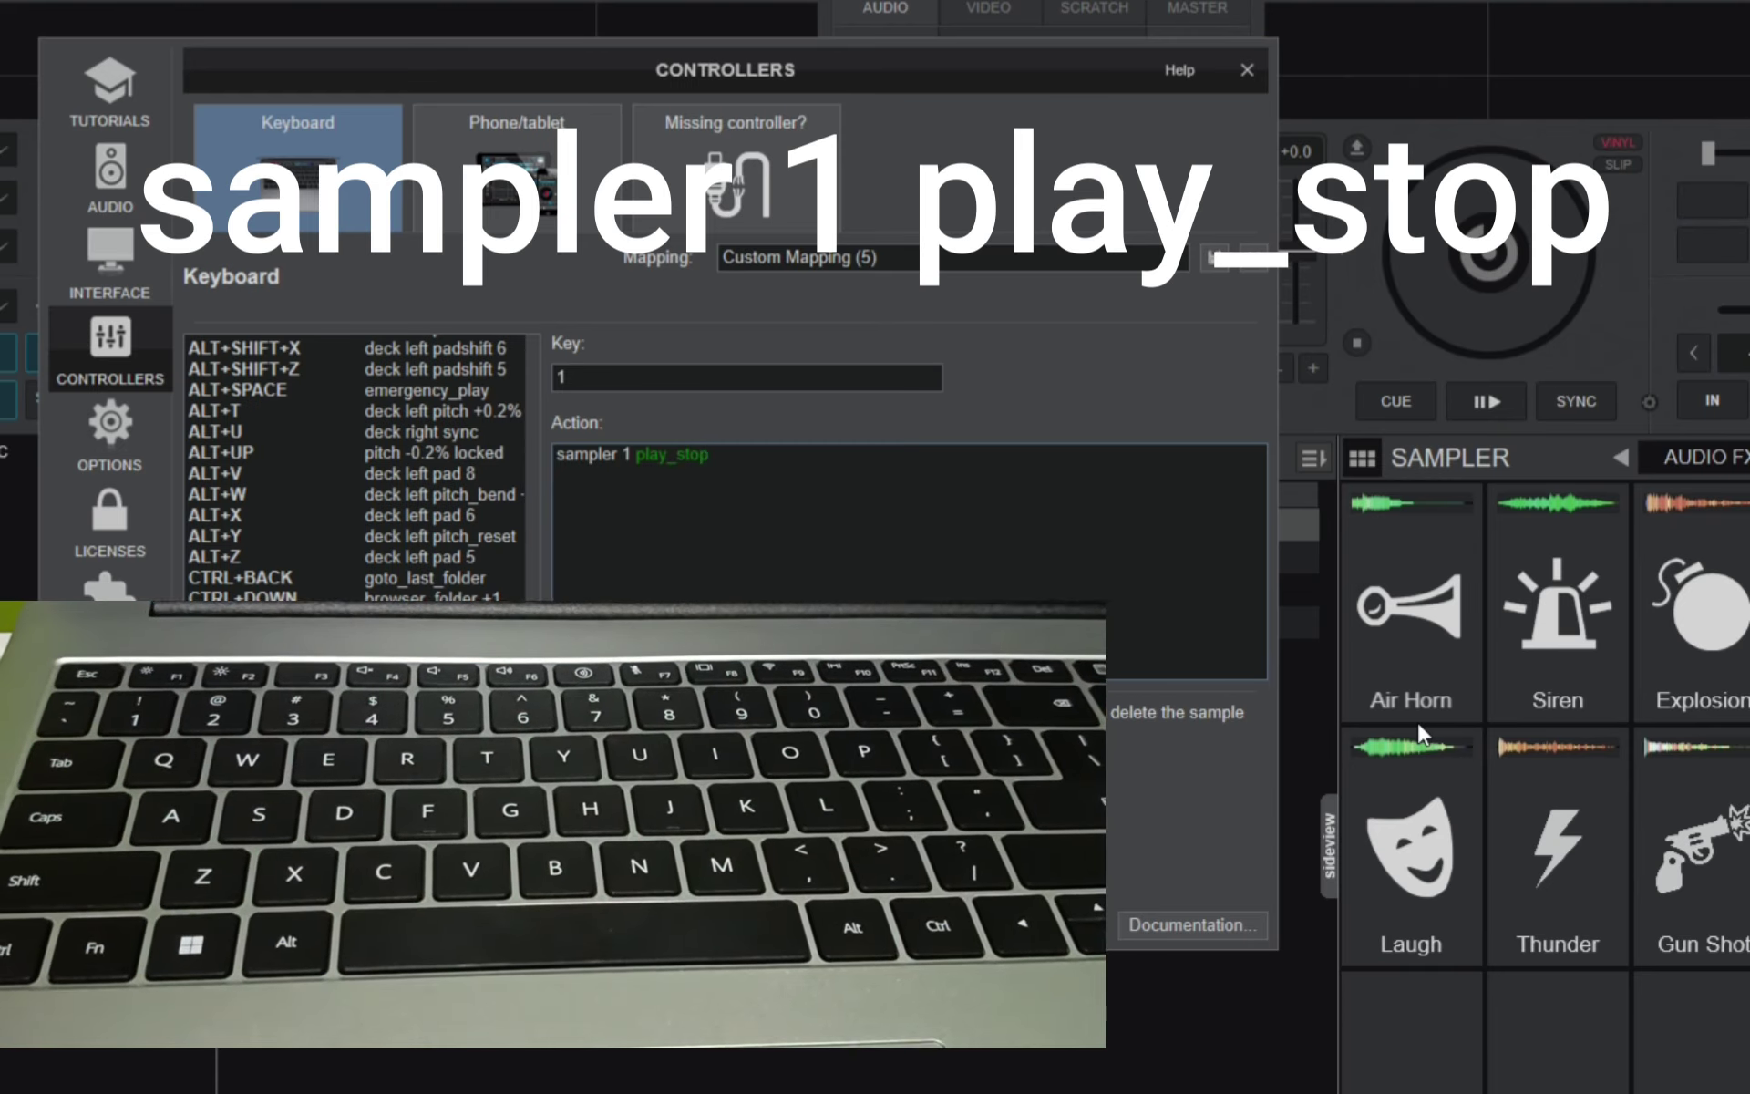
{"action": "type", "text": "op"}
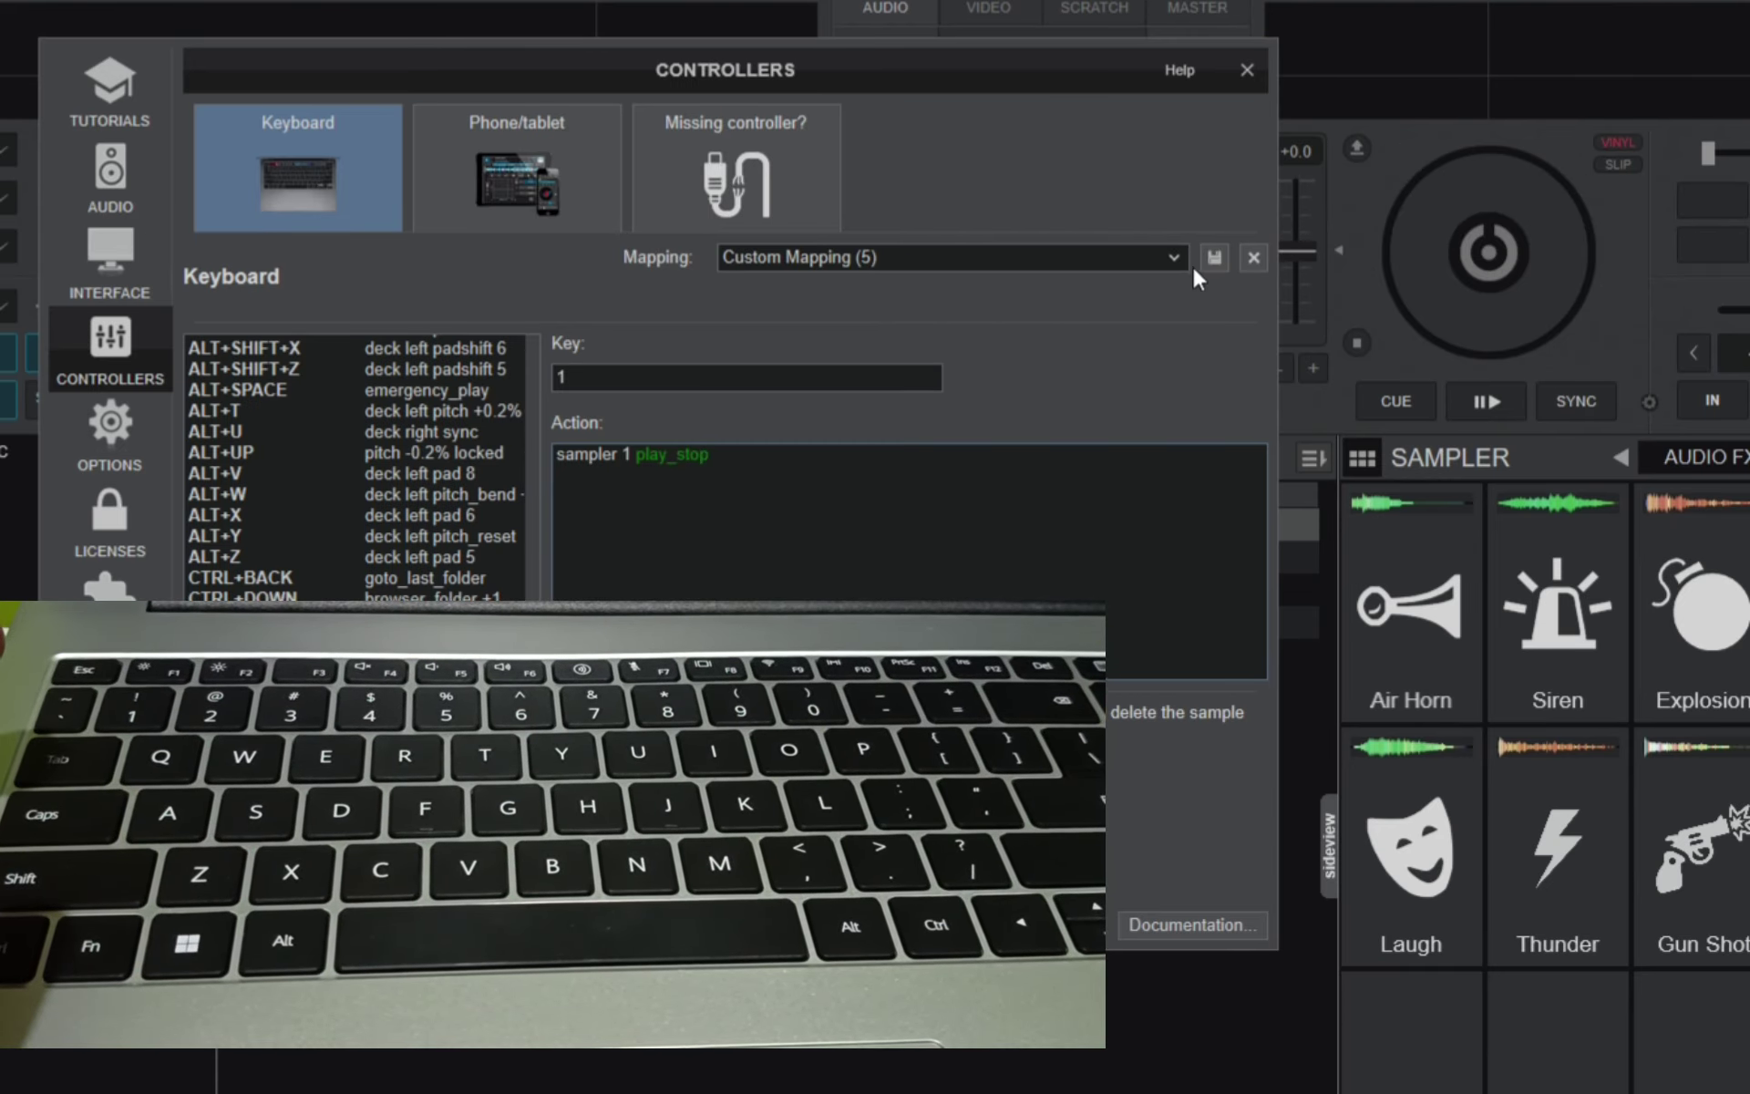
{"action": "left_click", "coordinate": [1214, 258]}
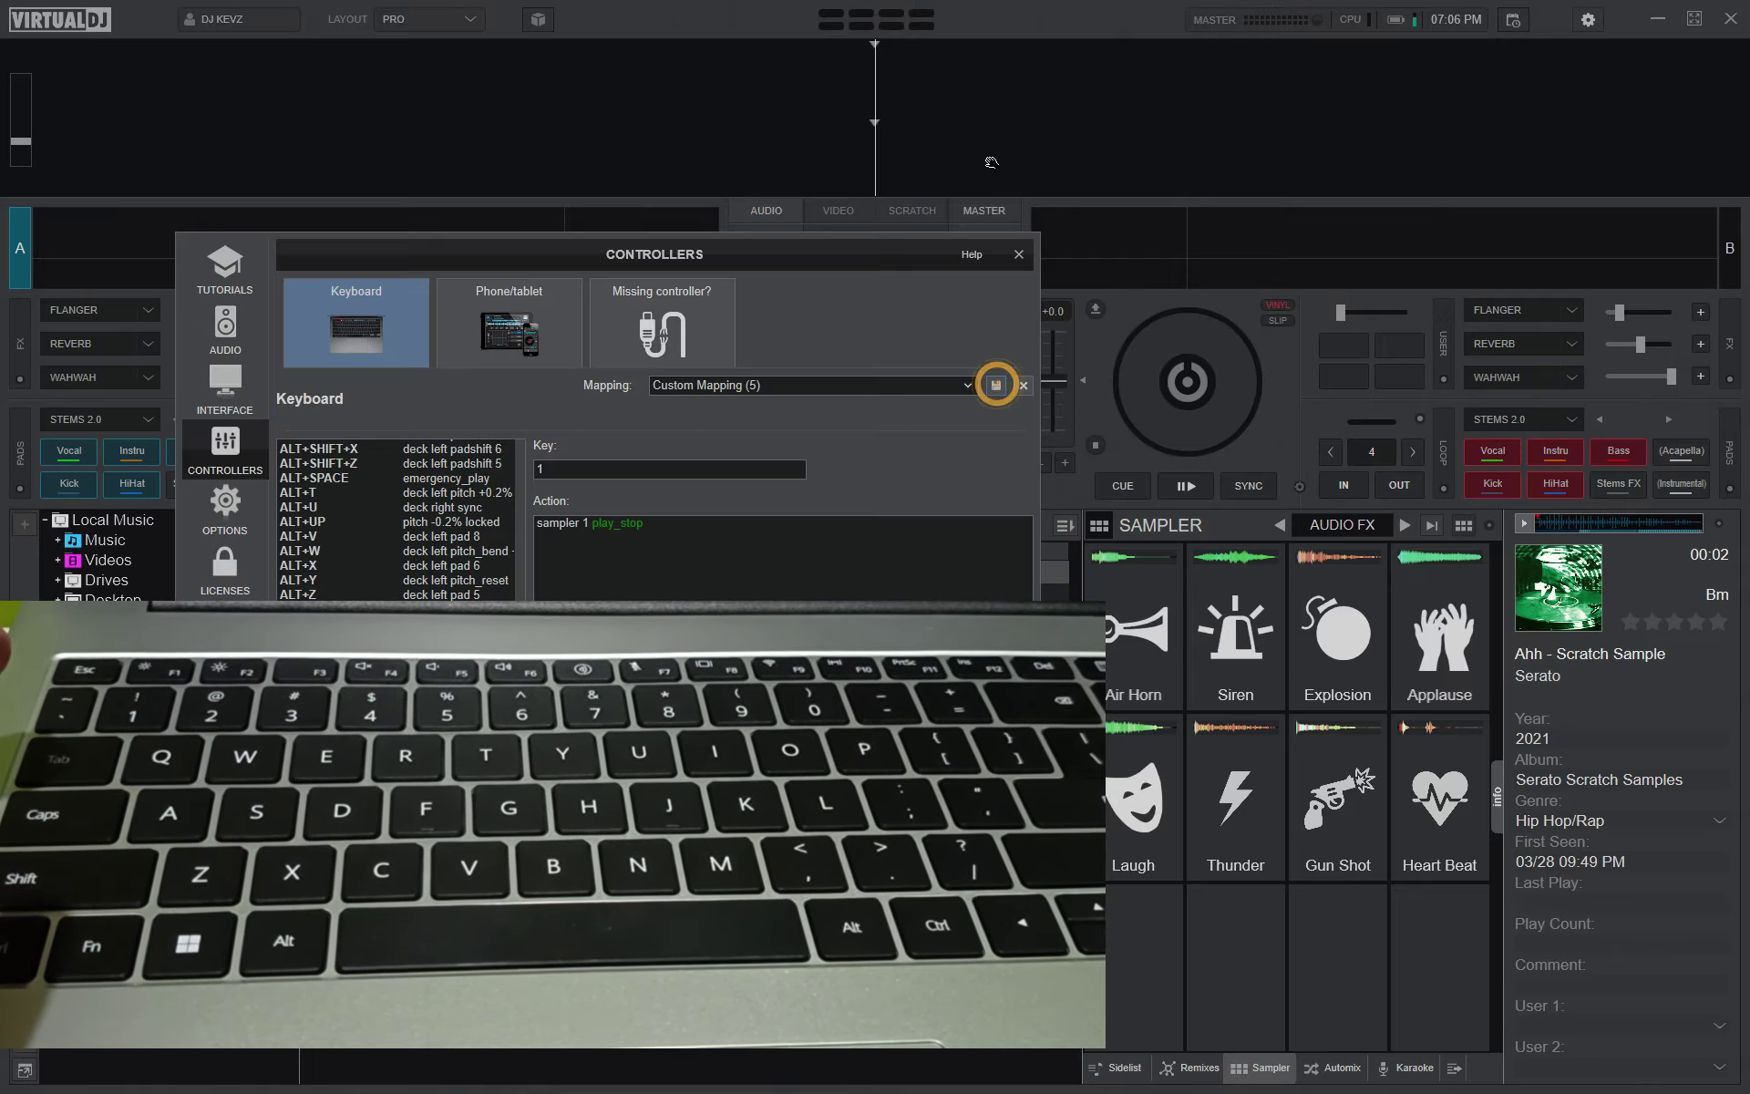
Close the settings and test the key 1 mapping by triggering the first sampler pad twice.
{"action": "left_click", "coordinate": [1019, 254]}
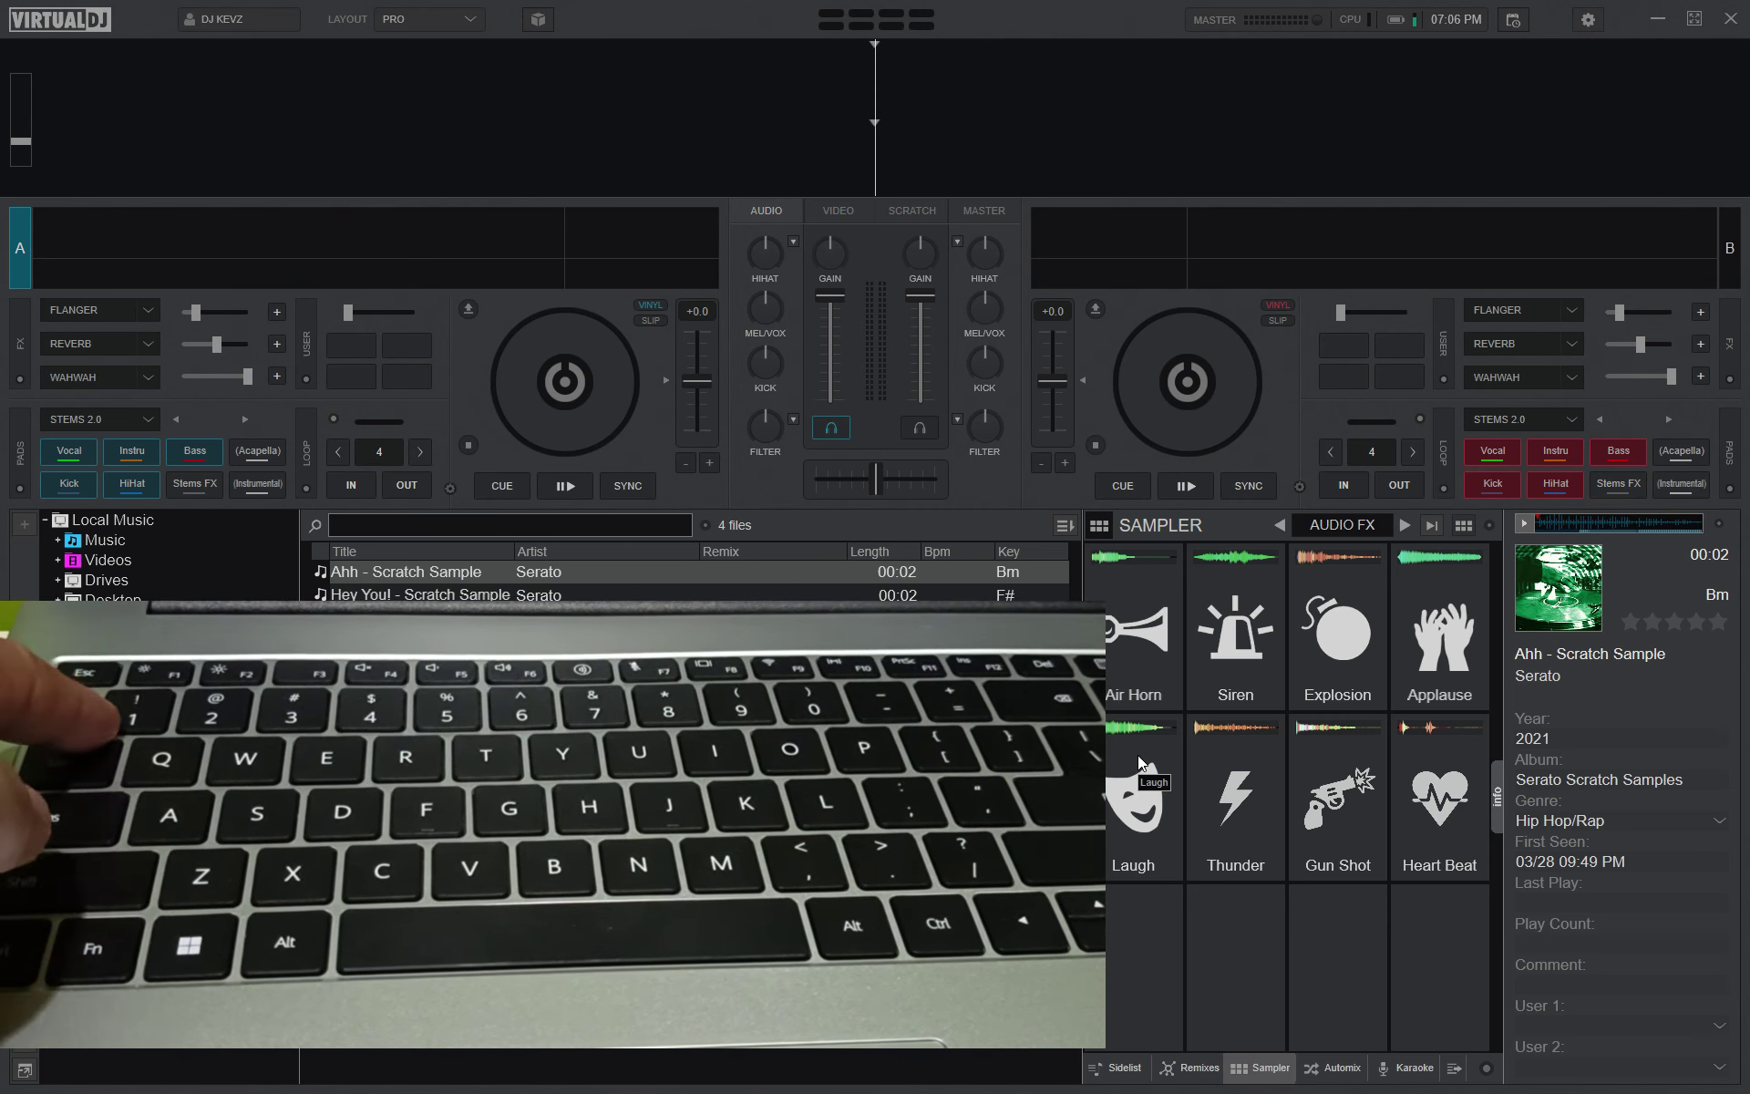
{"action": "key", "text": "1"}
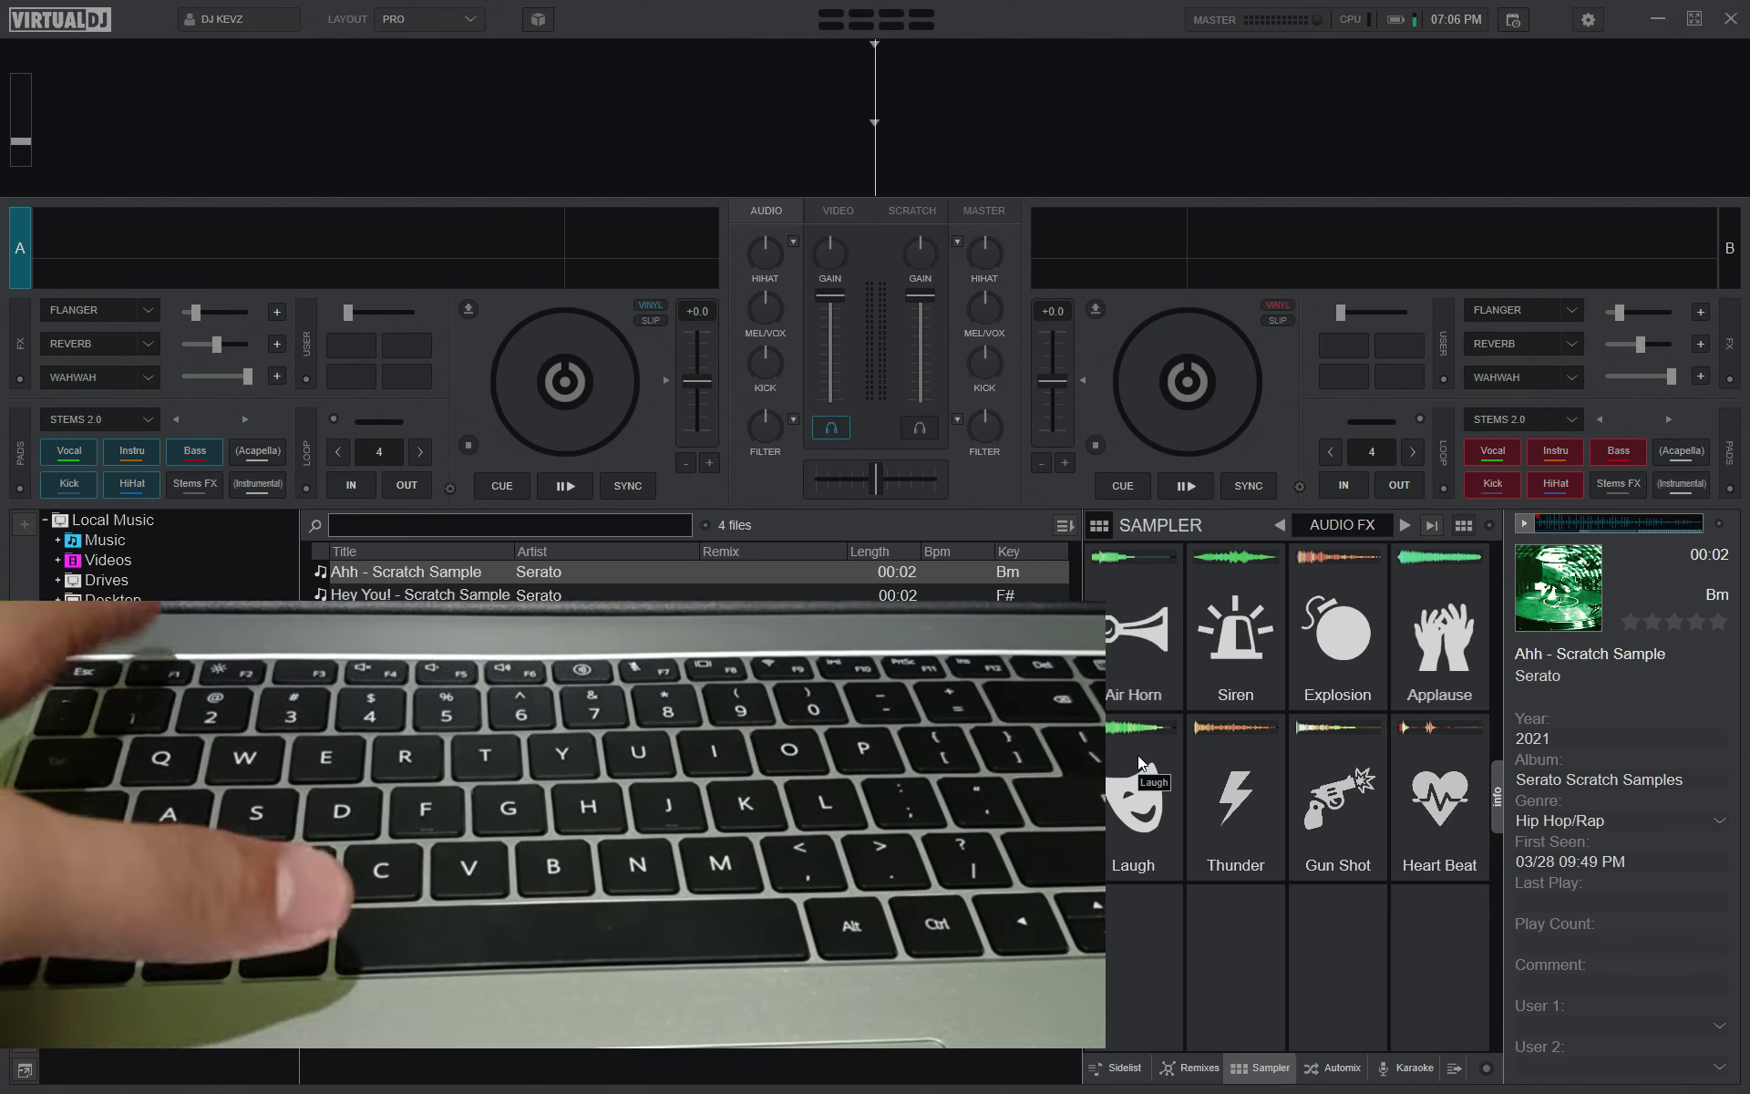
{"action": "key", "text": "1"}
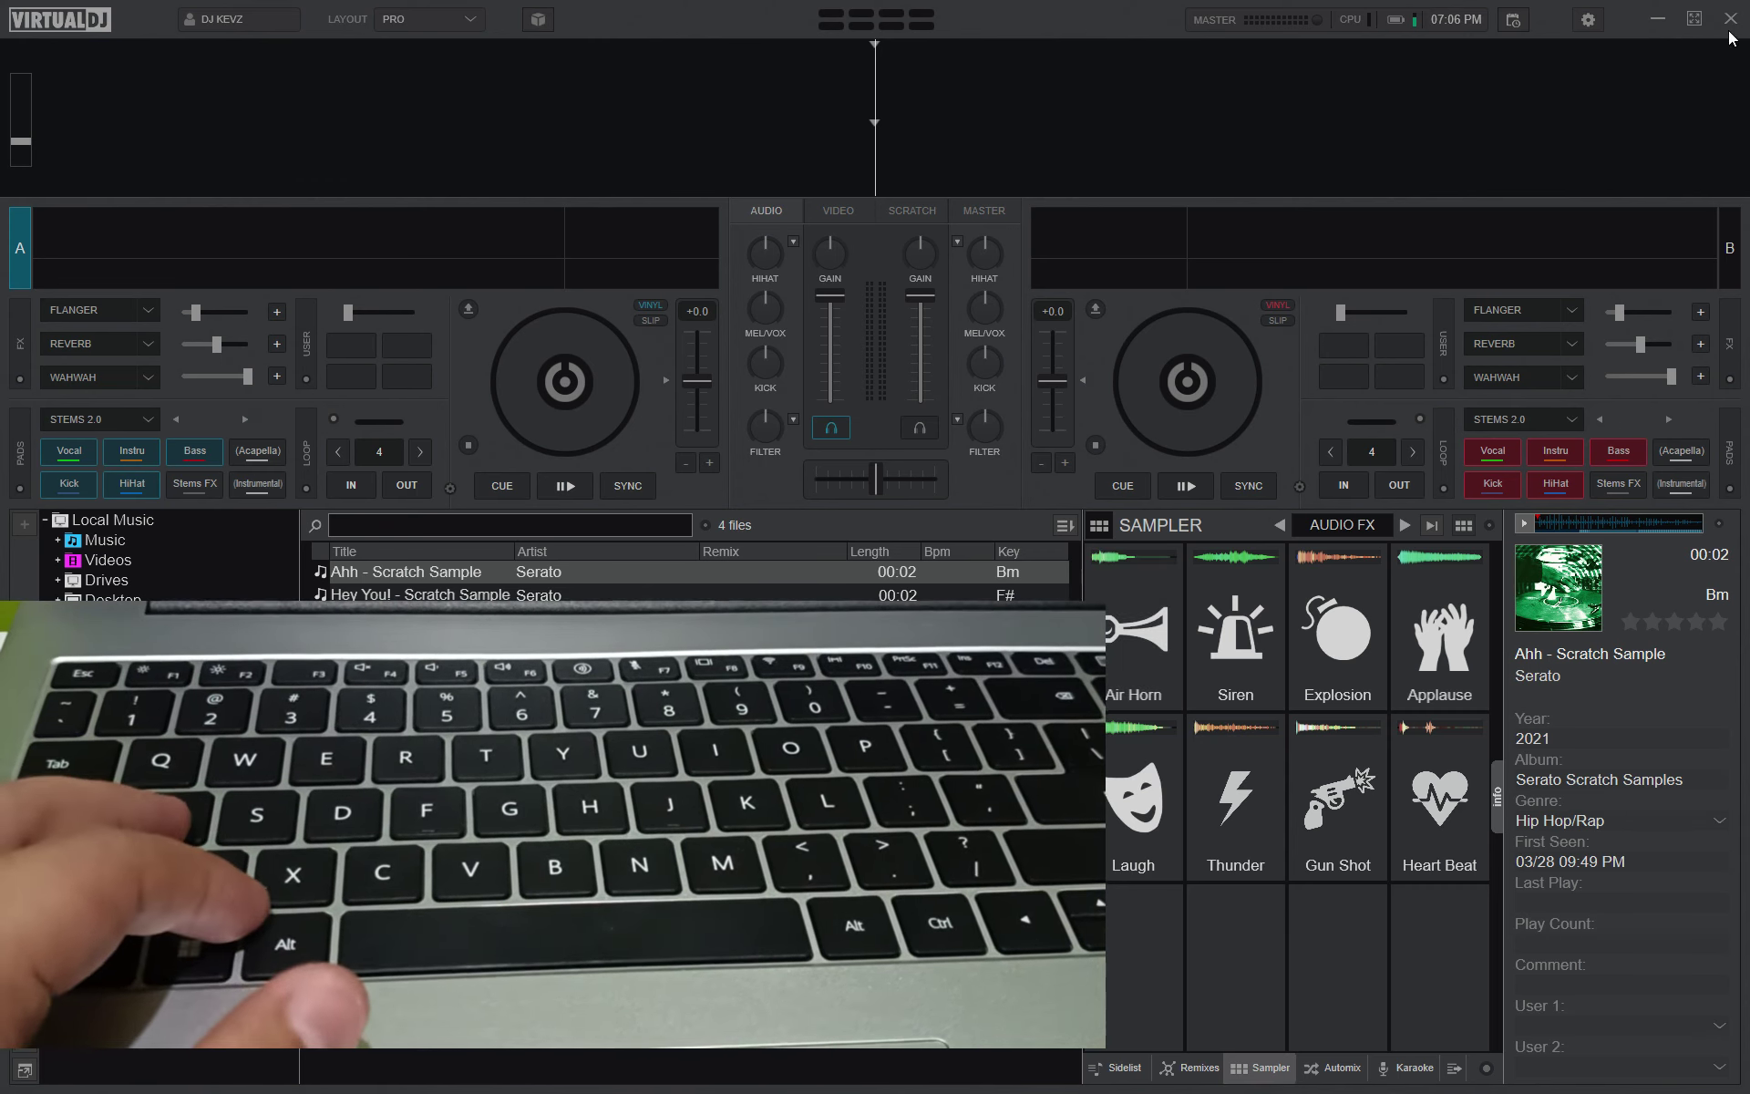
Reopen the advanced keyboard mapping editor, change key 1's action to "sampler 1 play_stutter" and close the settings.
{"action": "left_click", "coordinate": [1588, 19]}
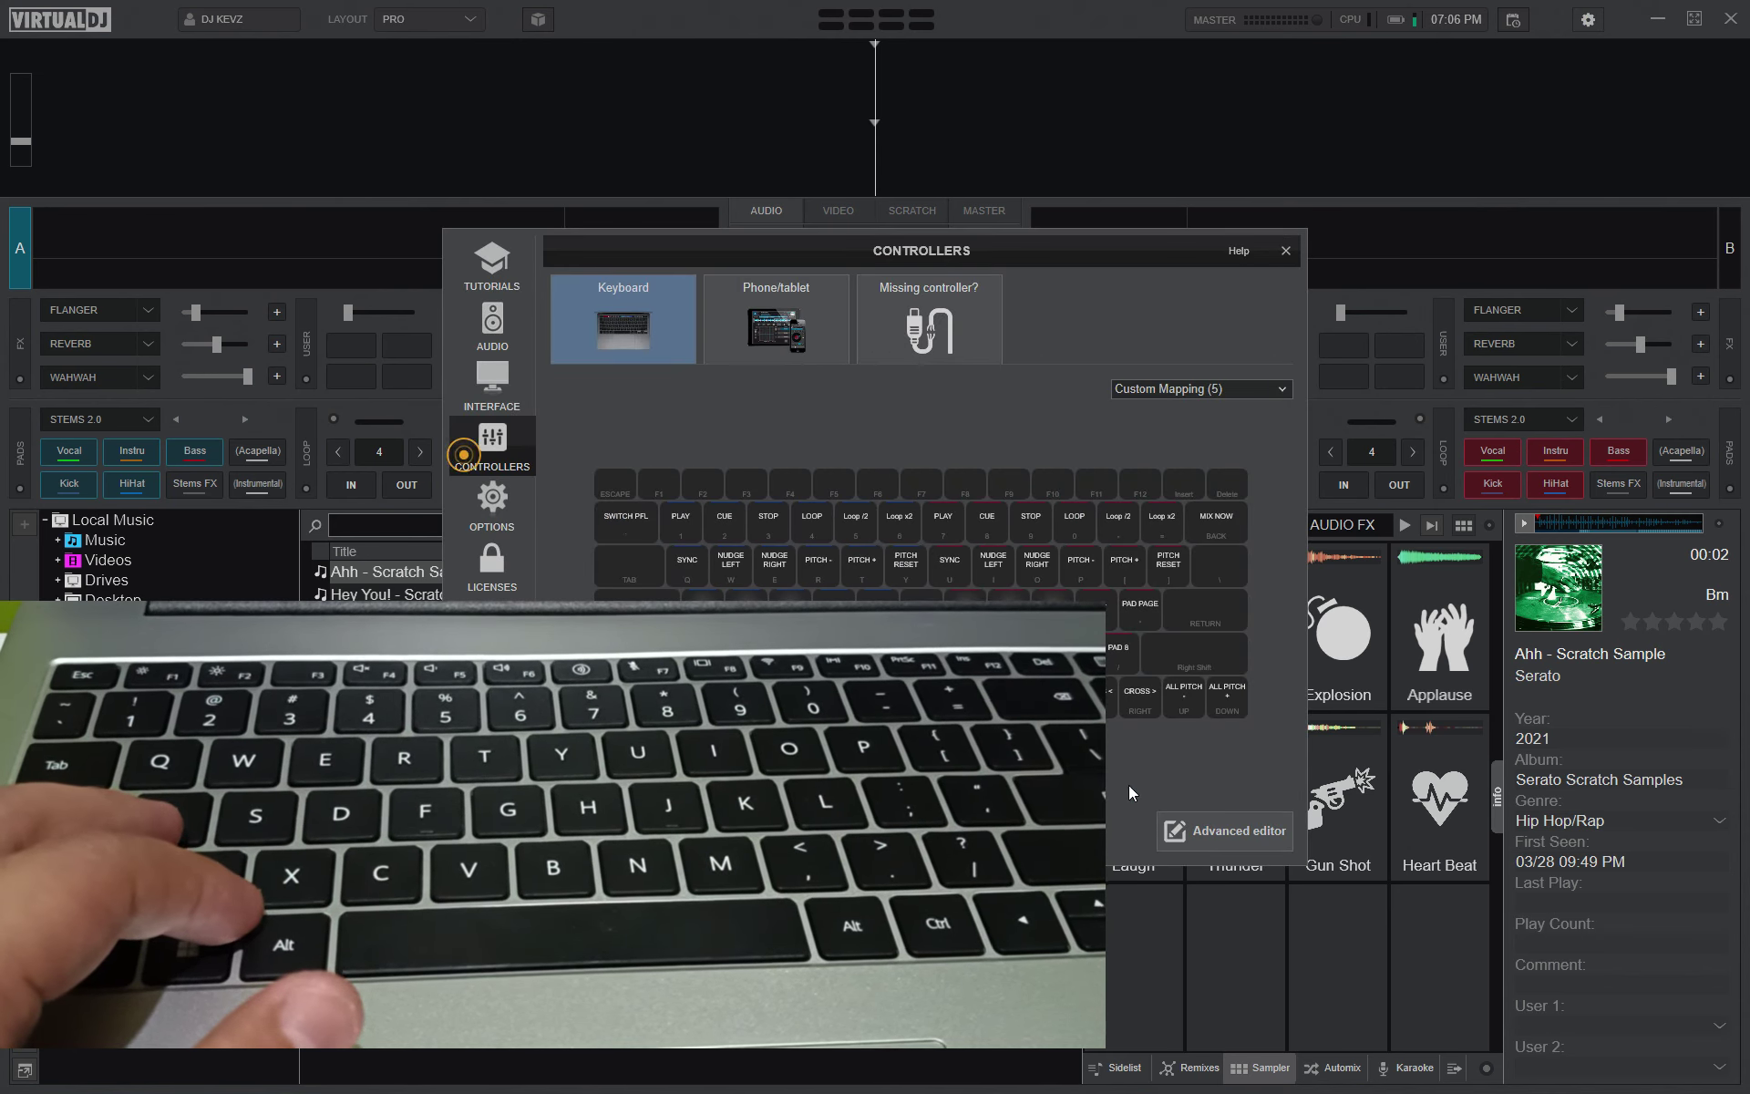
{"action": "left_click", "coordinate": [1231, 827]}
{"action": "left_click", "coordinate": [812, 465]}
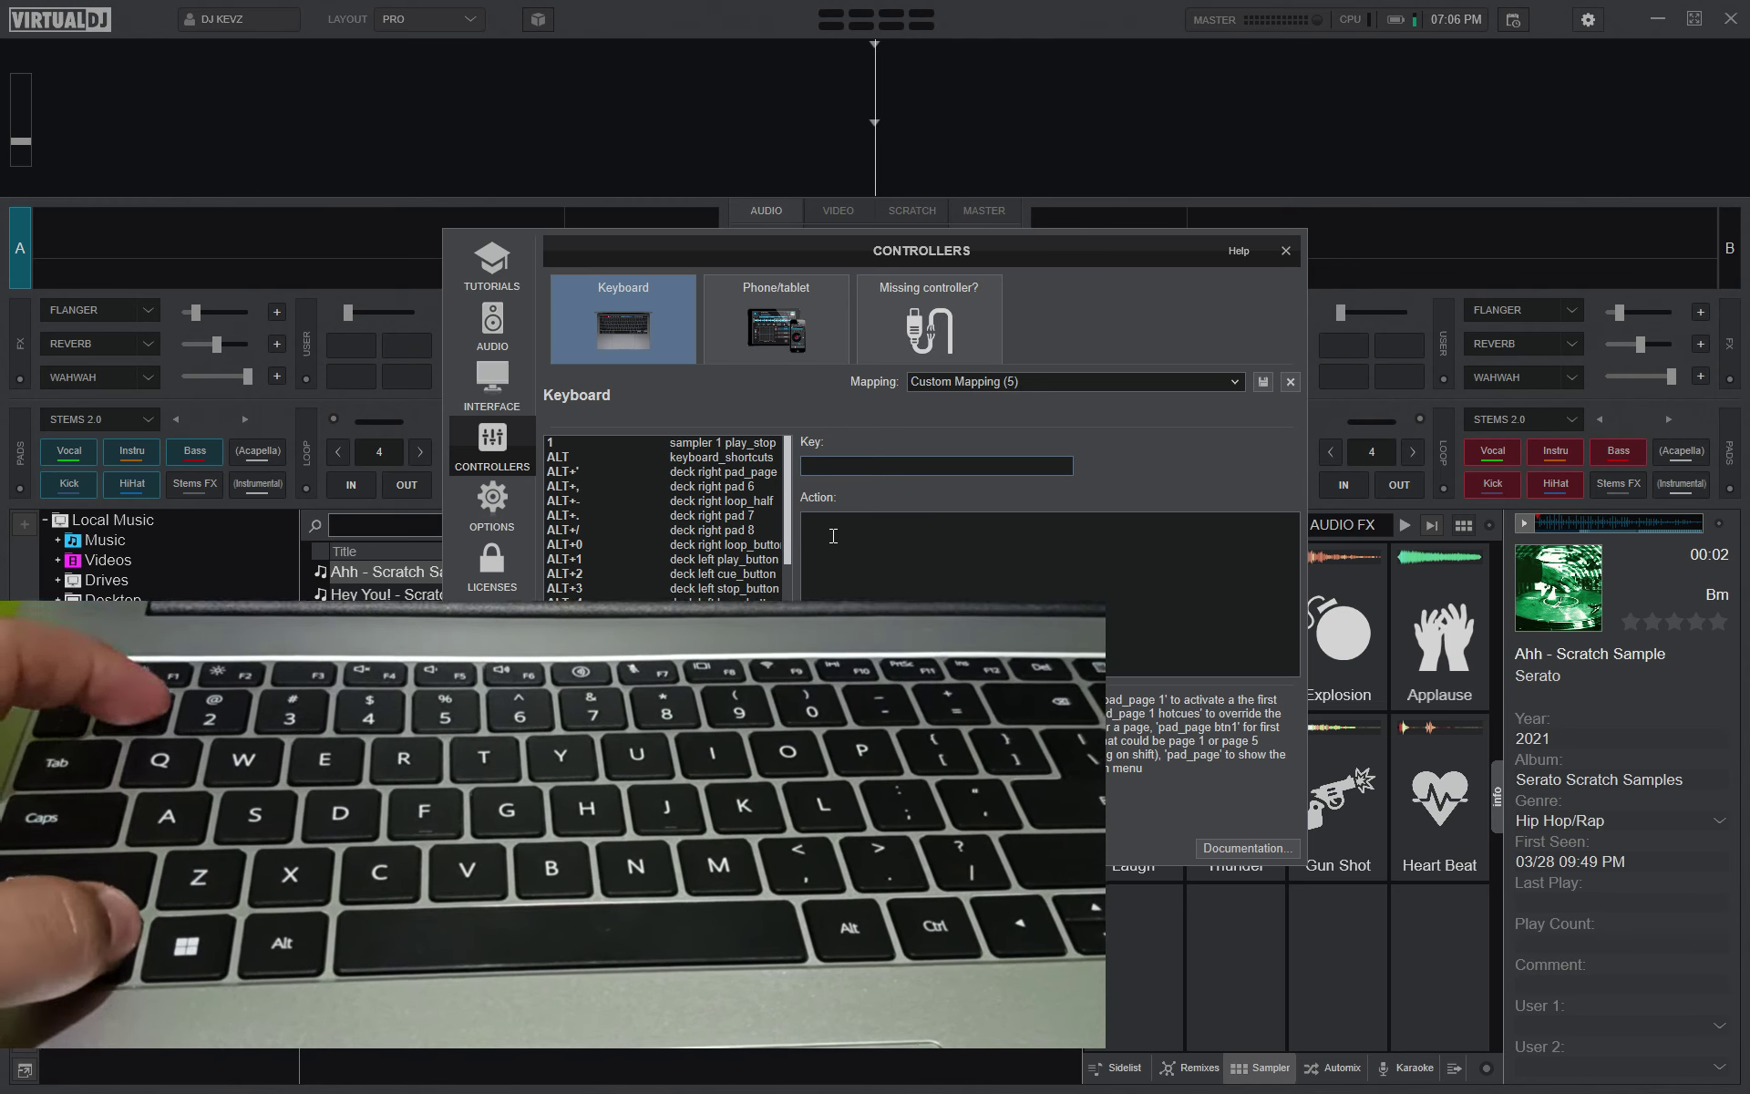
{"action": "key", "text": "1"}
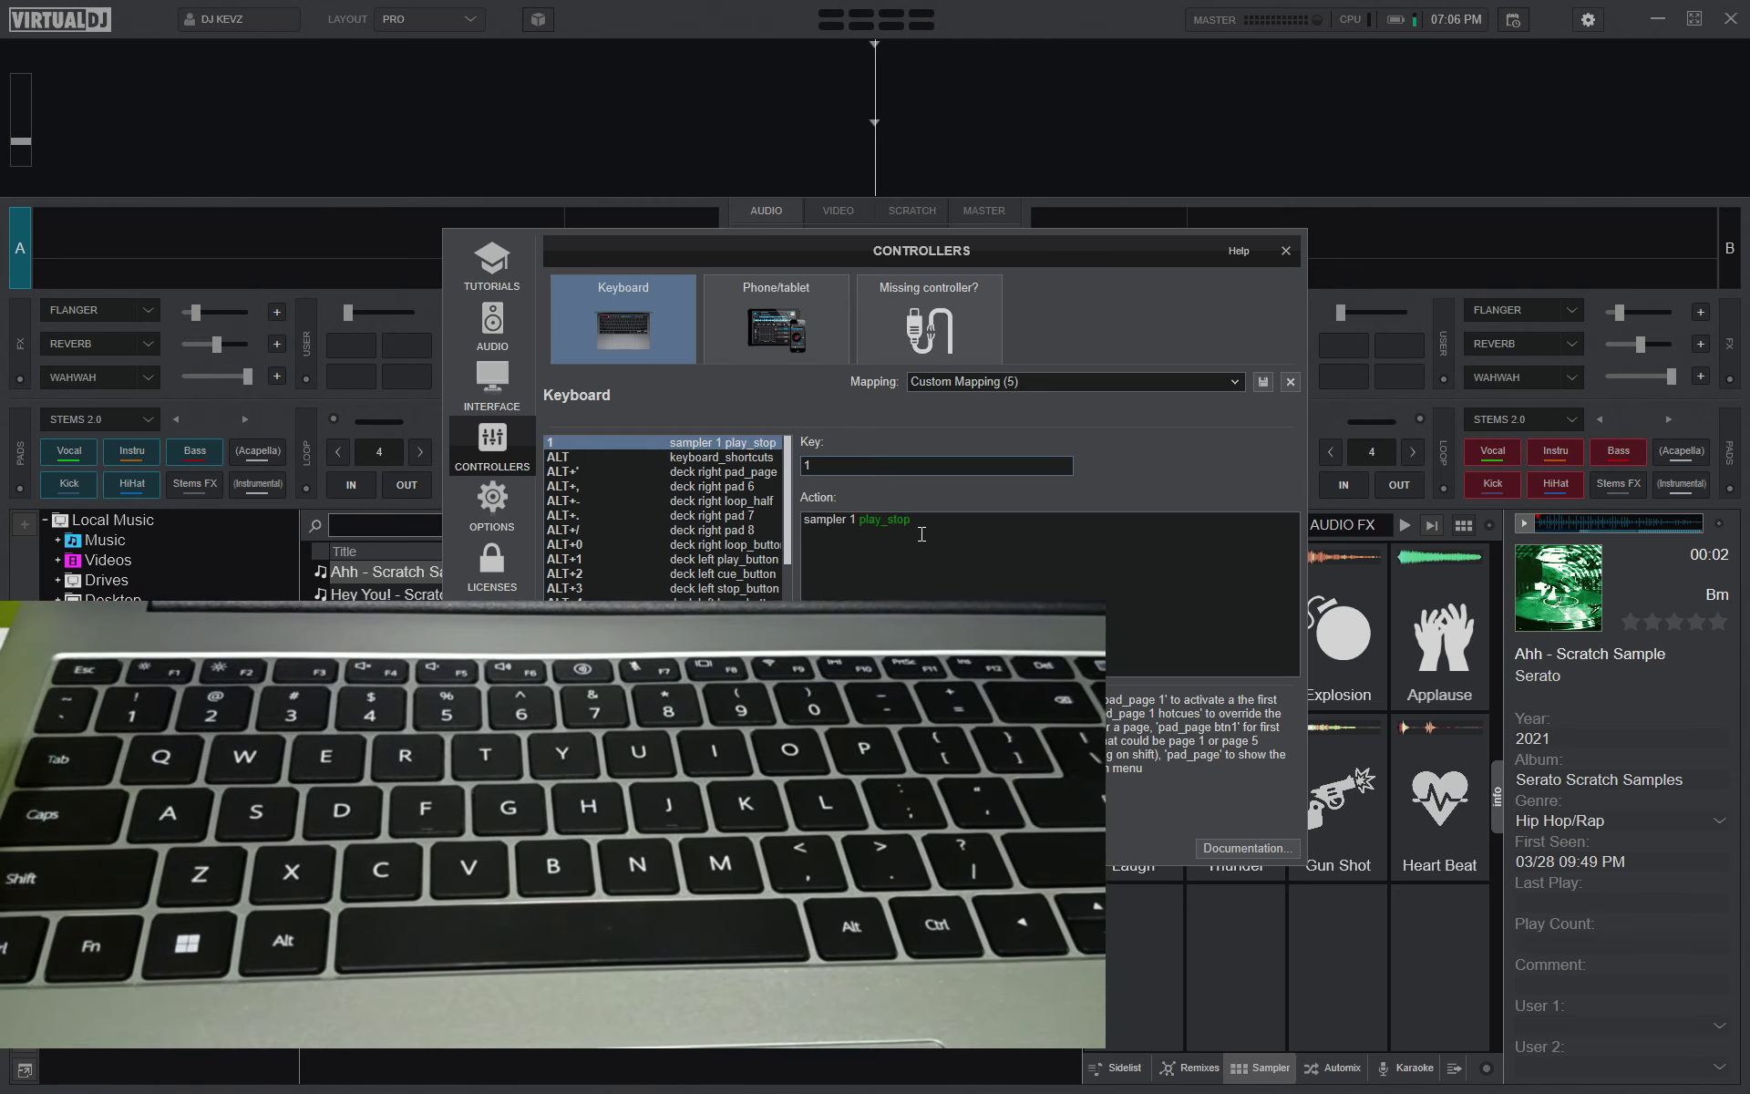
{"action": "left_click", "coordinate": [927, 521]}
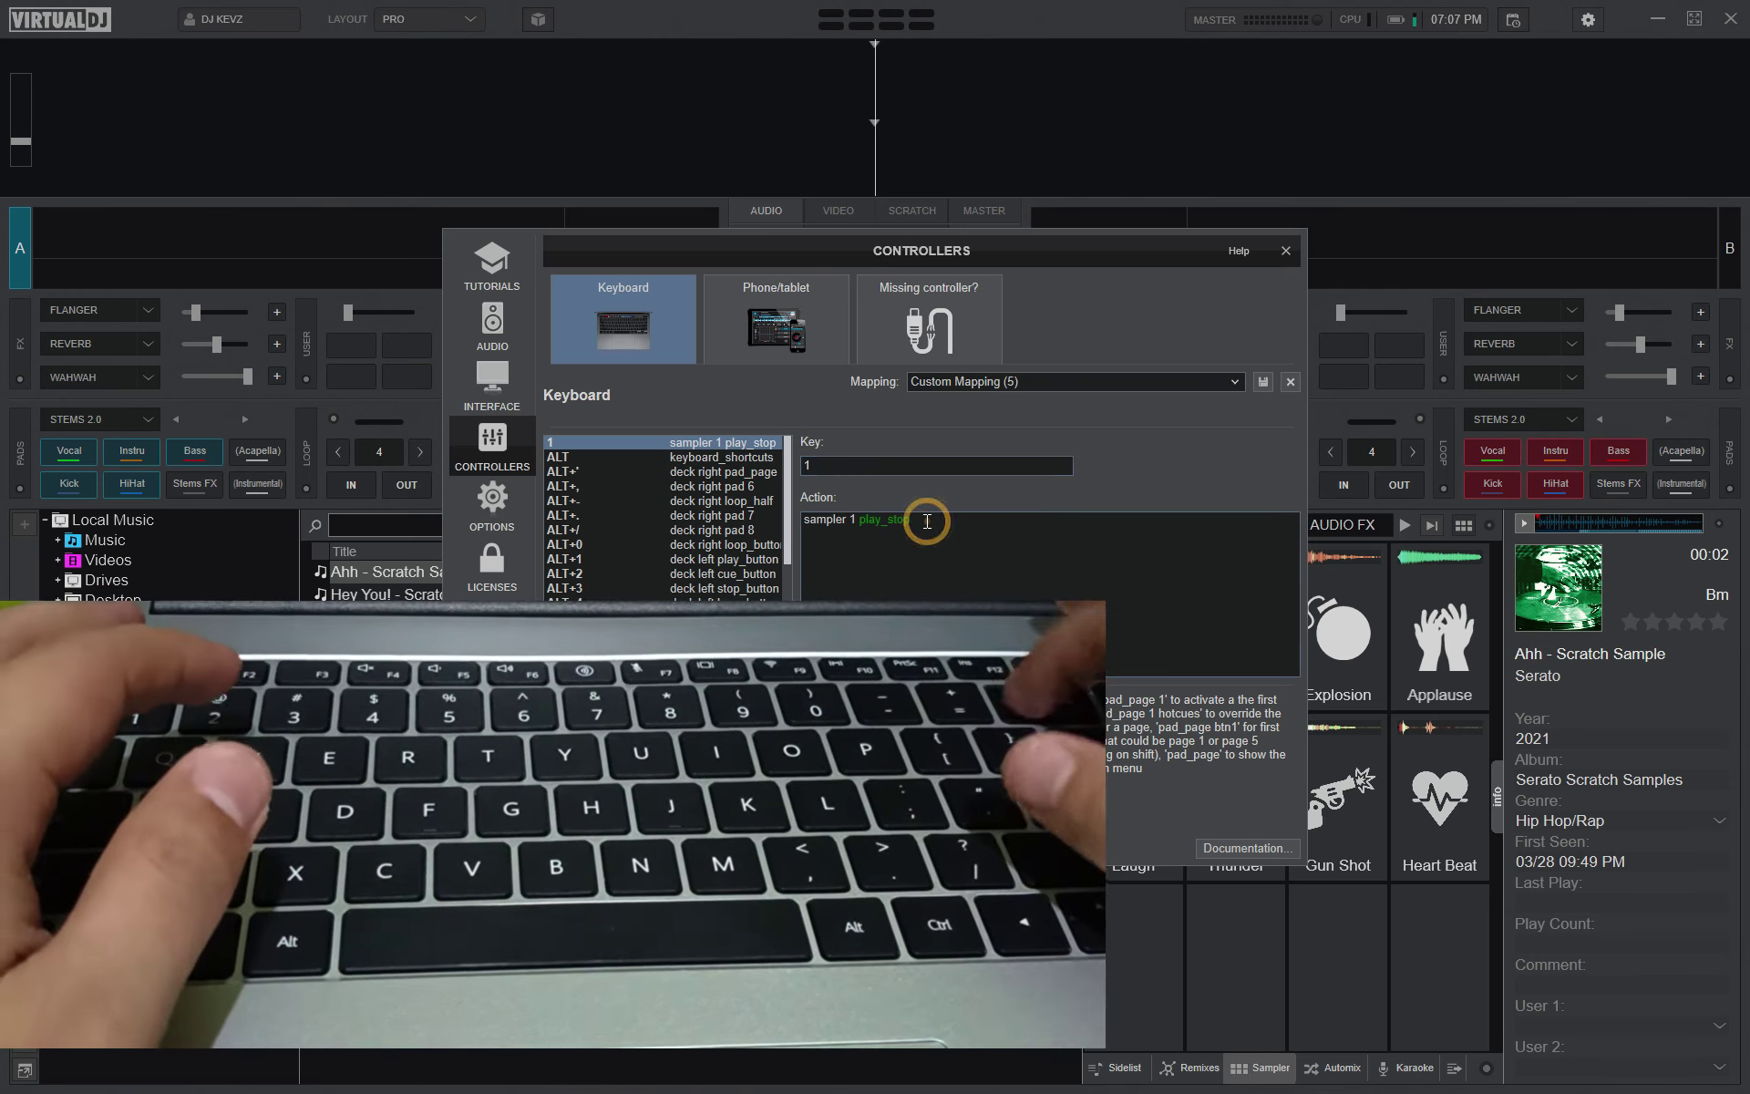
{"action": "key", "text": "BackSpace"}
{"action": "key", "text": "BackSpace"}
{"action": "type", "text": "u"}
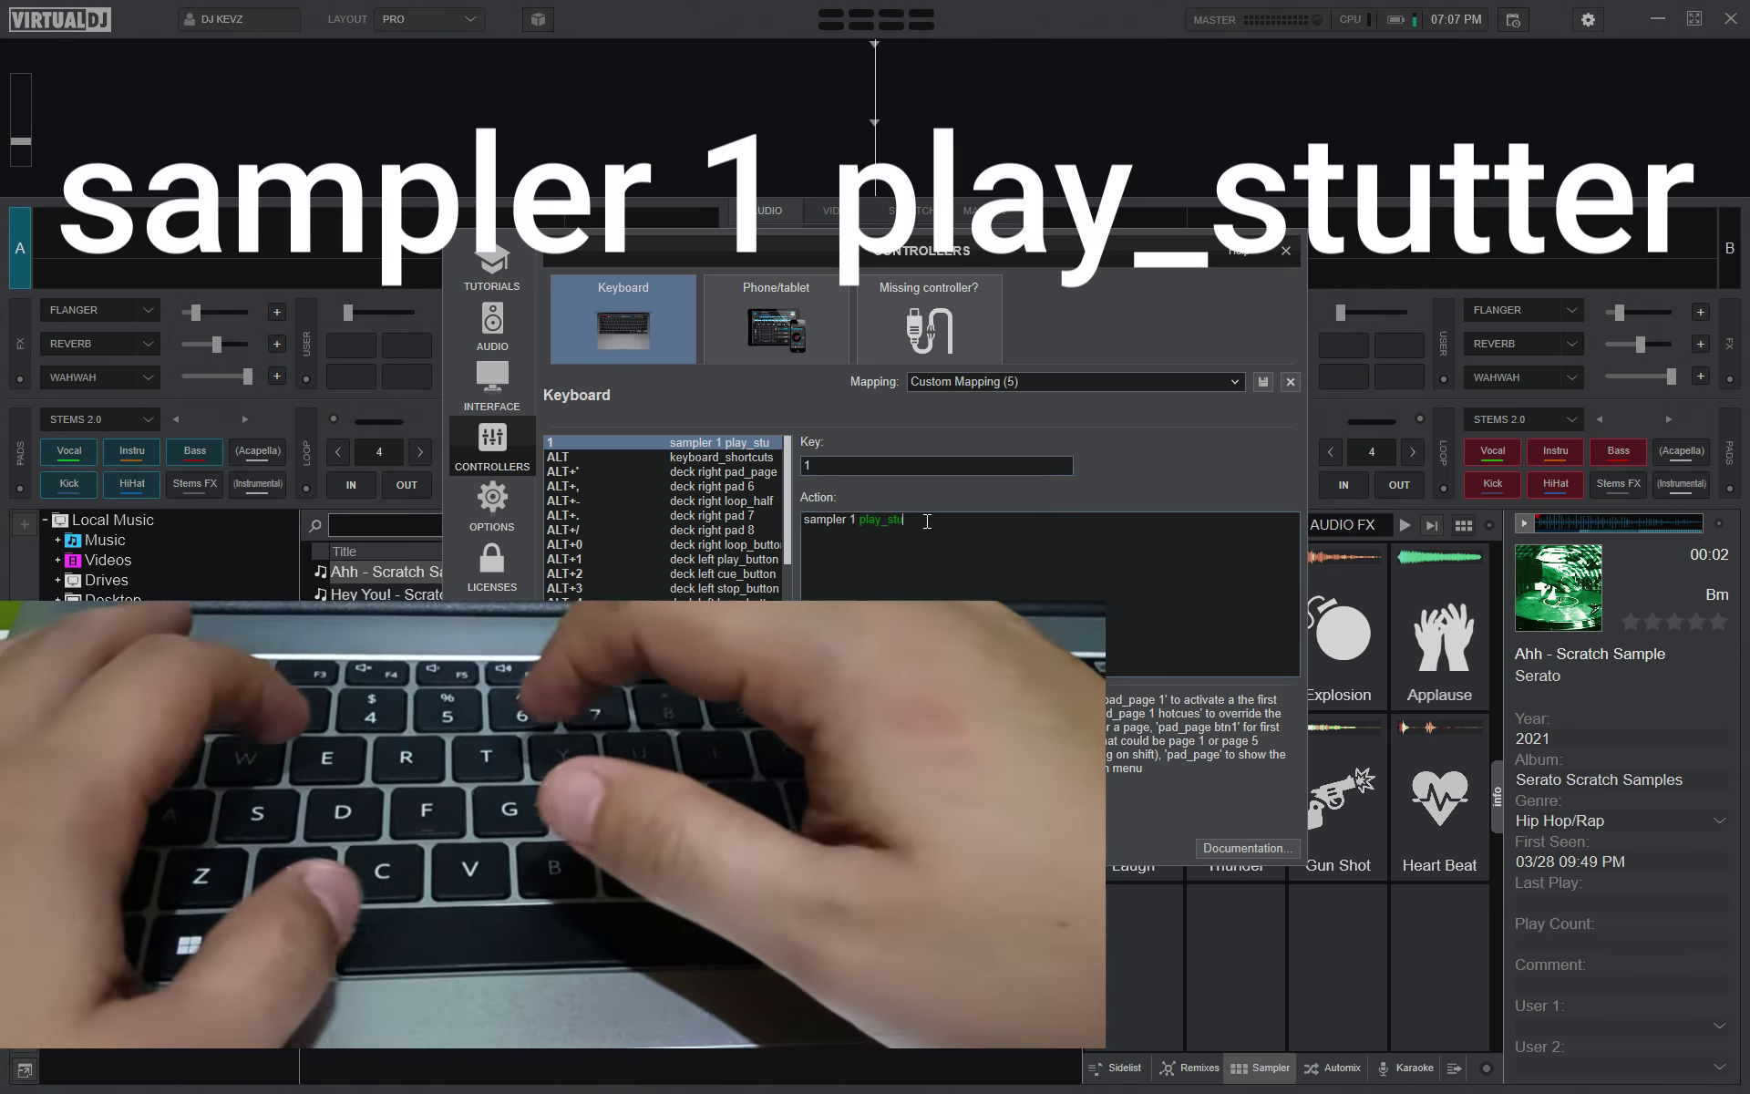
{"action": "type", "text": "tter"}
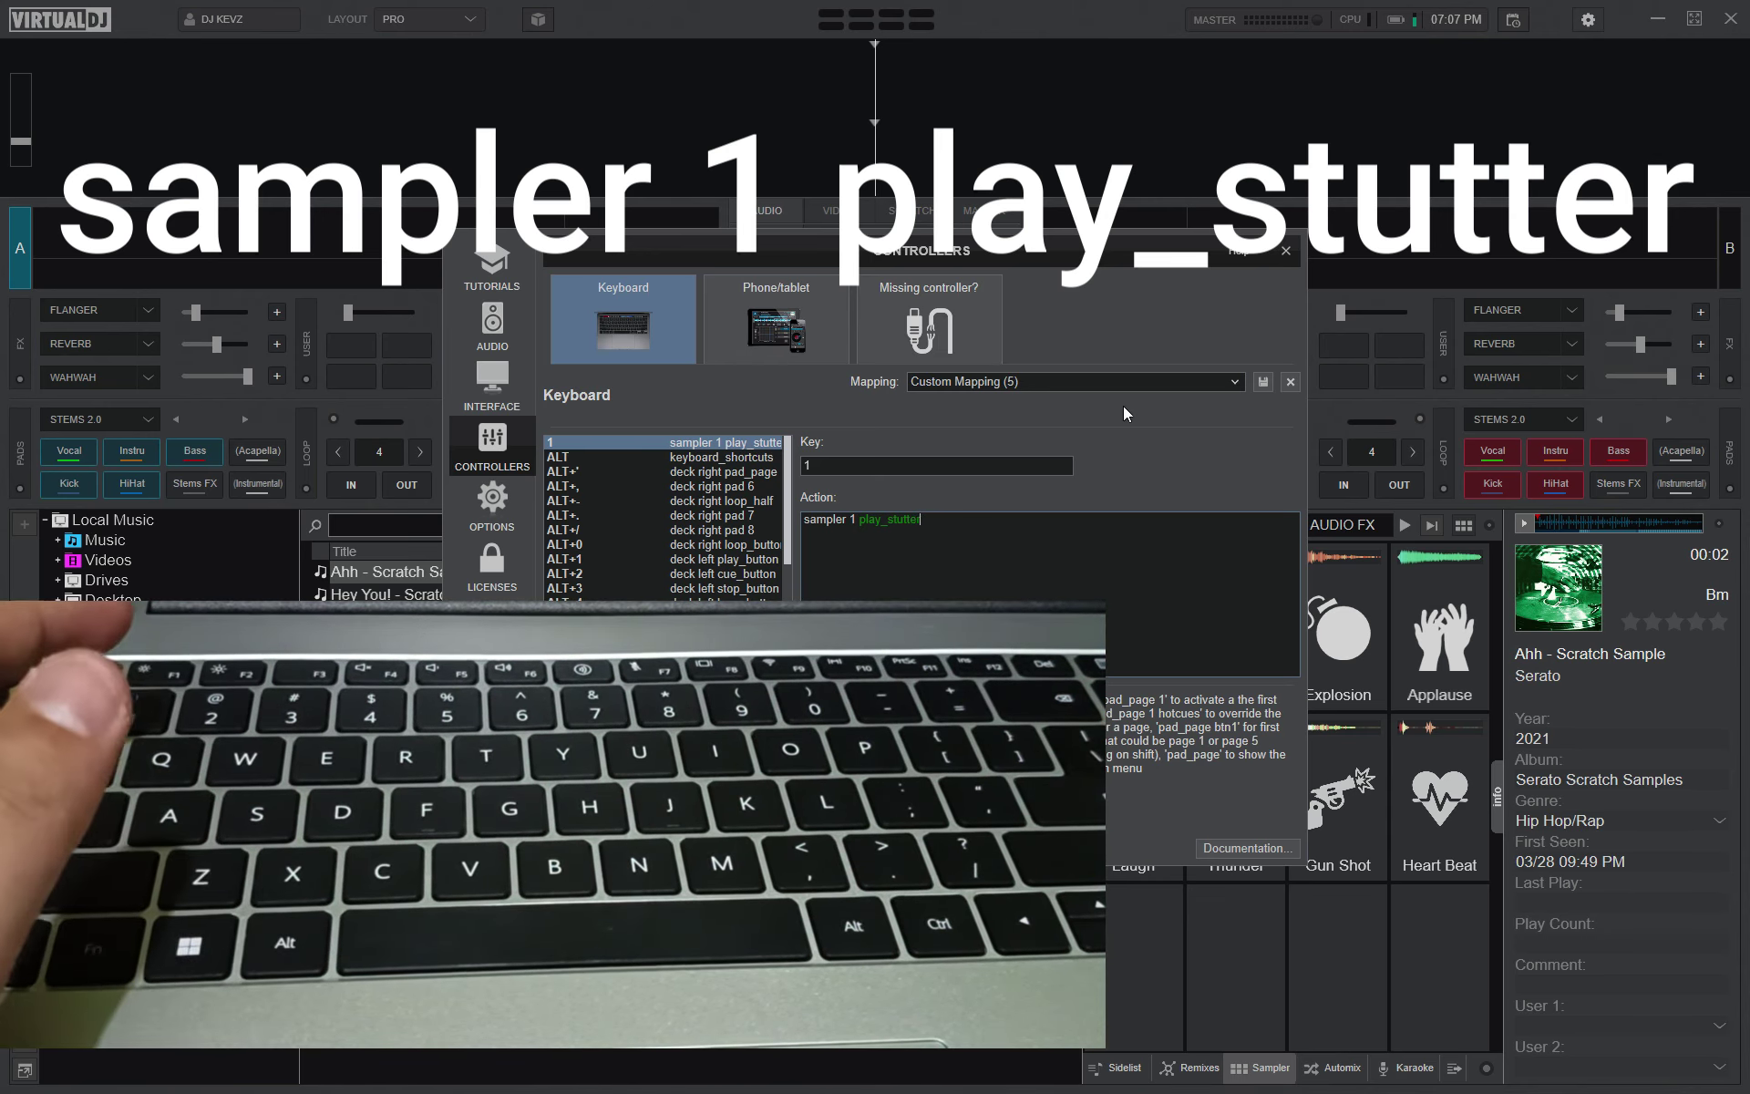
{"action": "left_click", "coordinate": [1285, 250]}
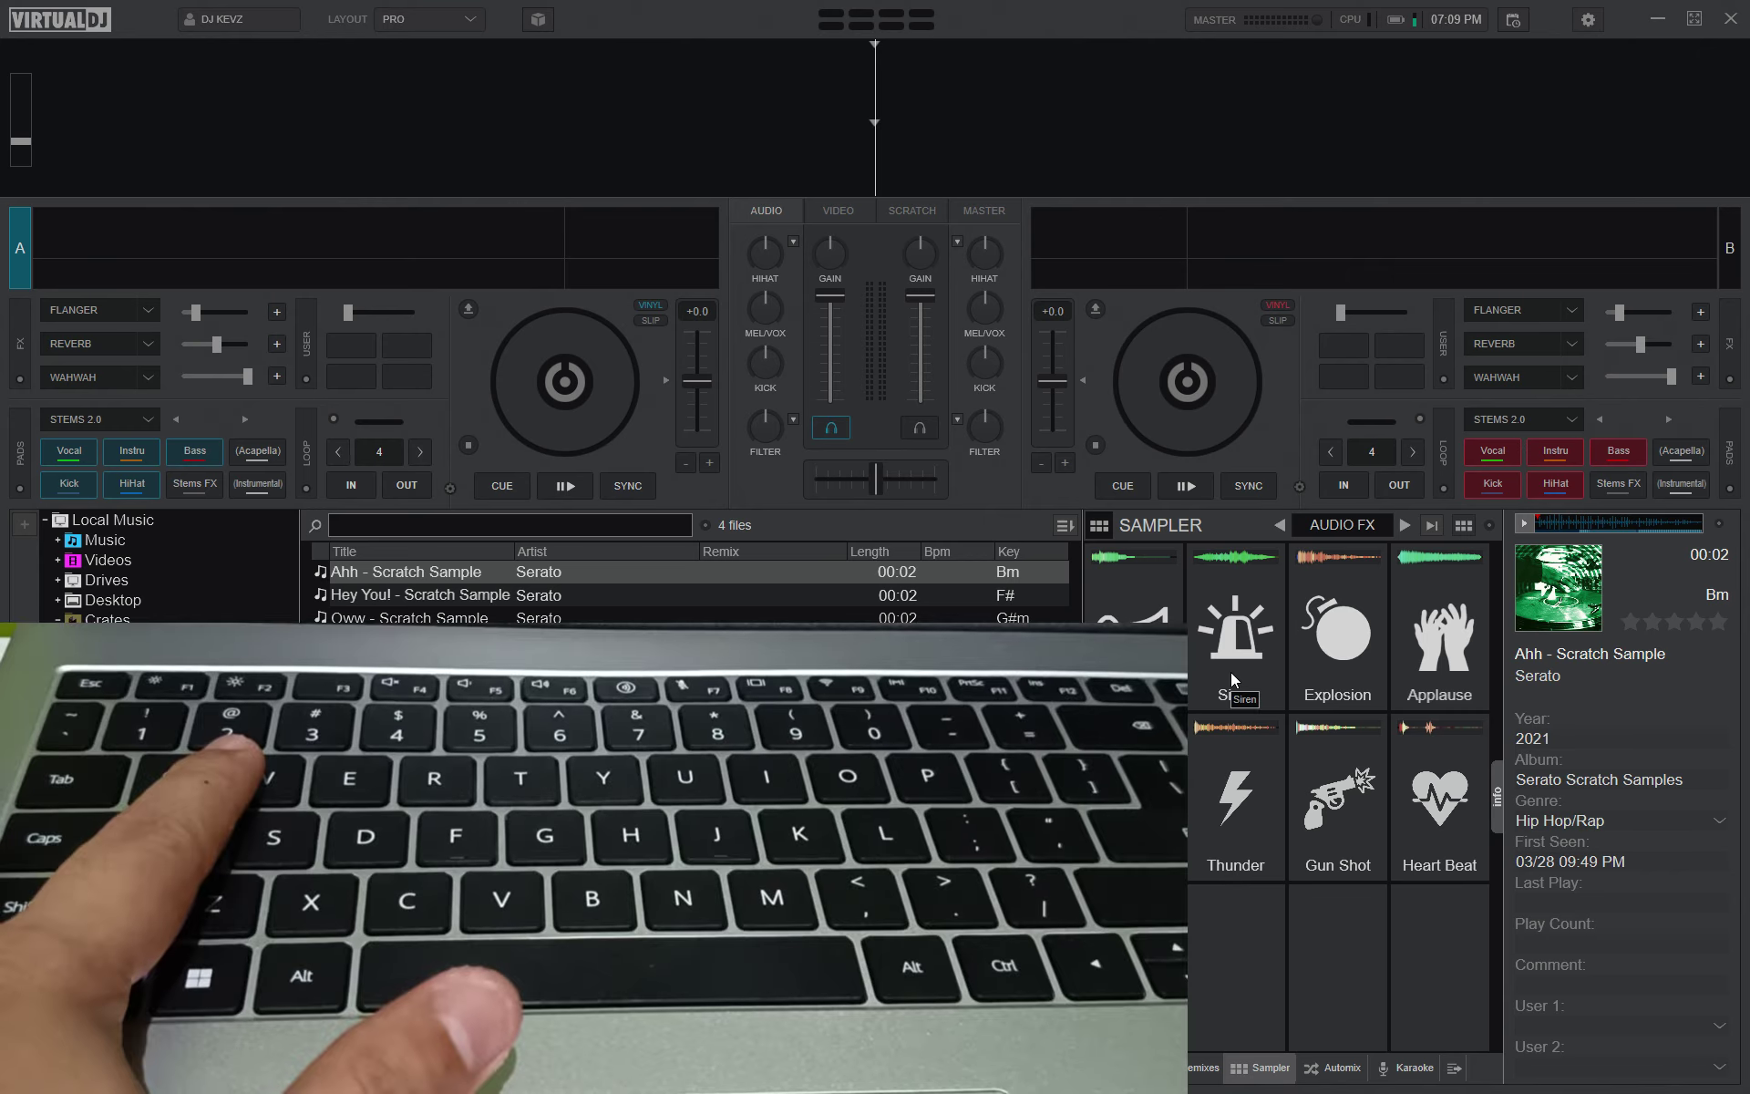
Reopen the advanced keyboard mapping editor and set the key for a new mapping to 2.
{"action": "left_click", "coordinate": [1588, 21]}
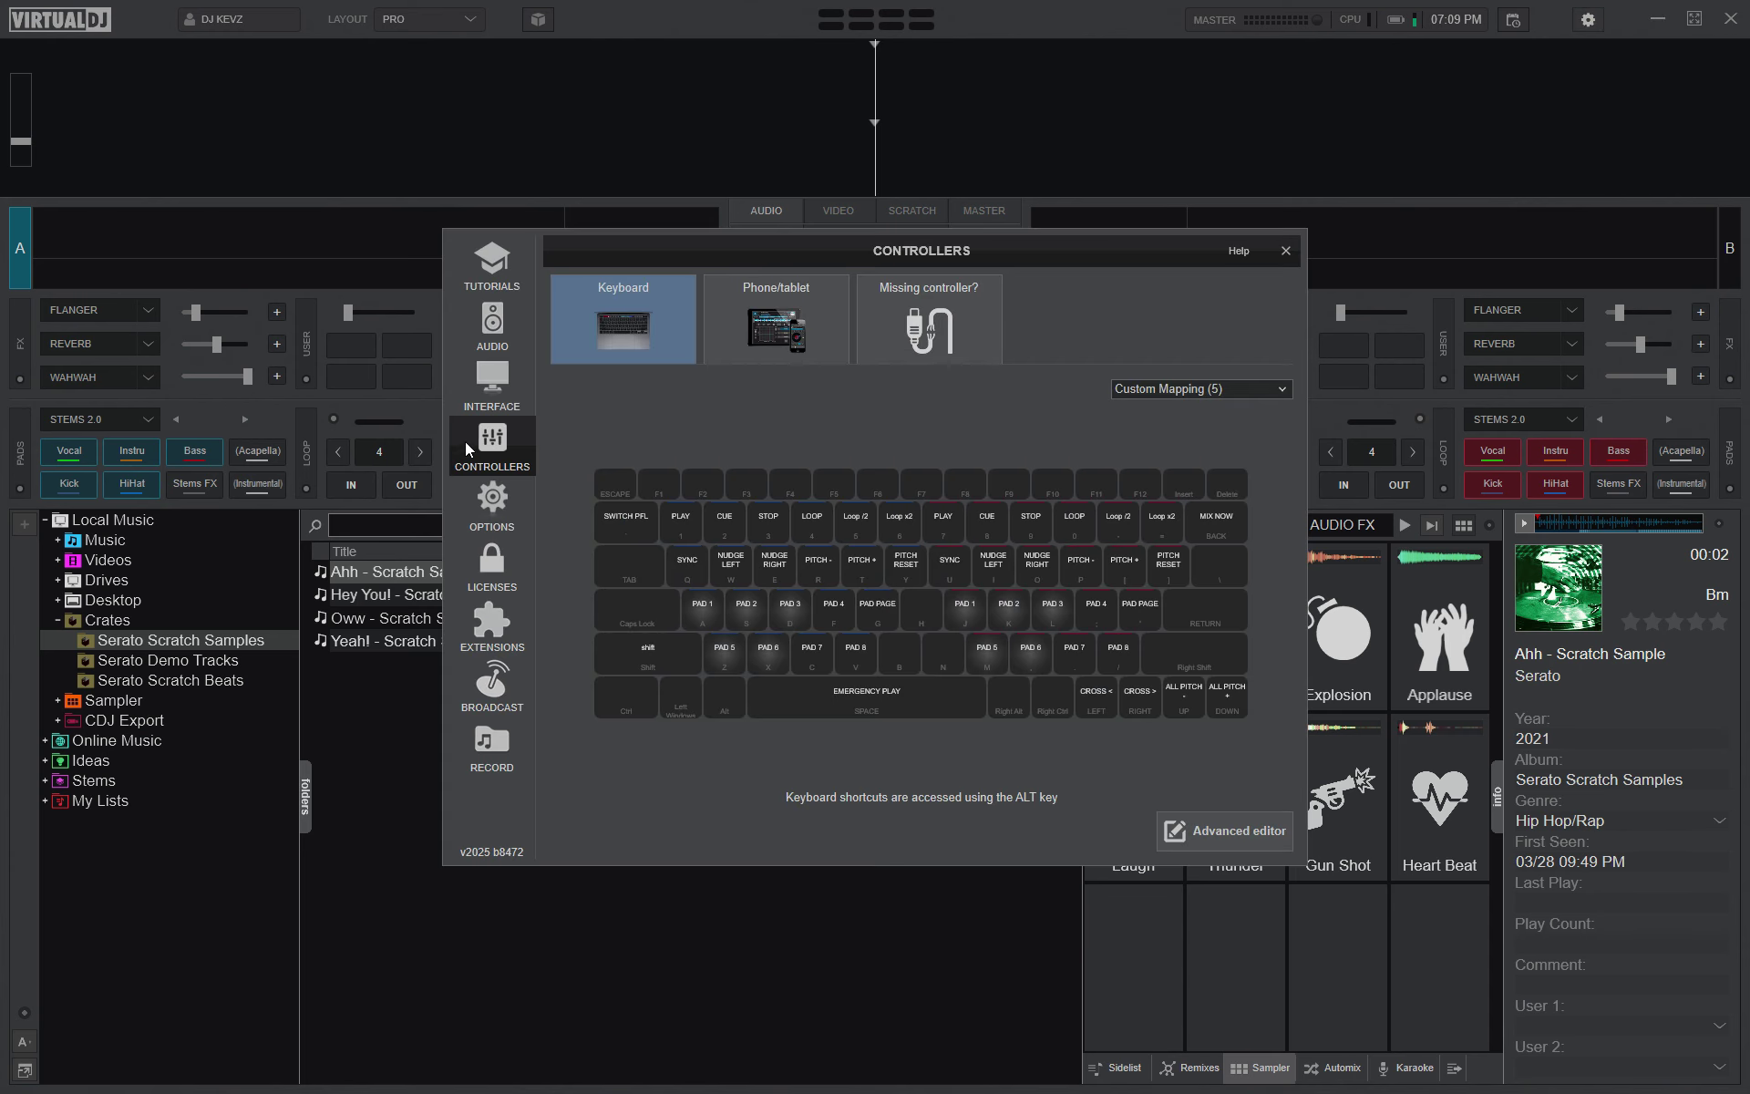
{"action": "left_click", "coordinate": [1256, 832]}
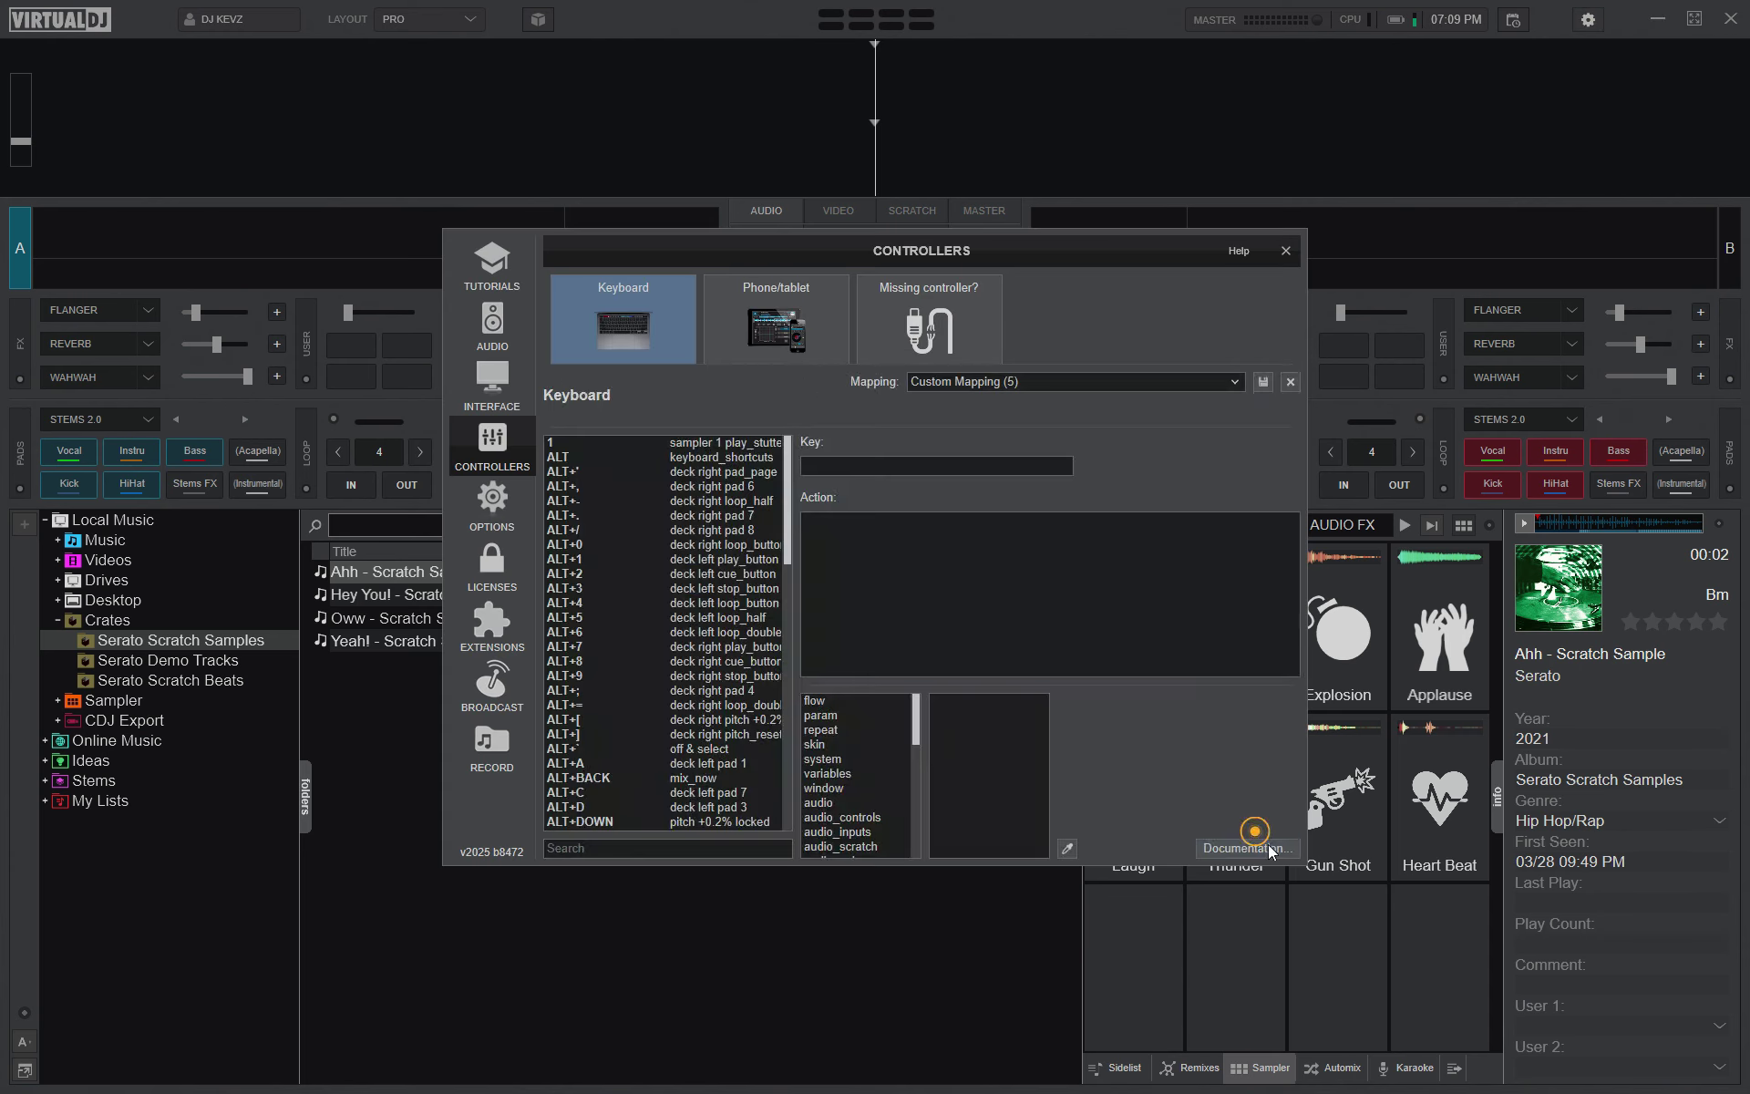
{"action": "left_click", "coordinate": [809, 466]}
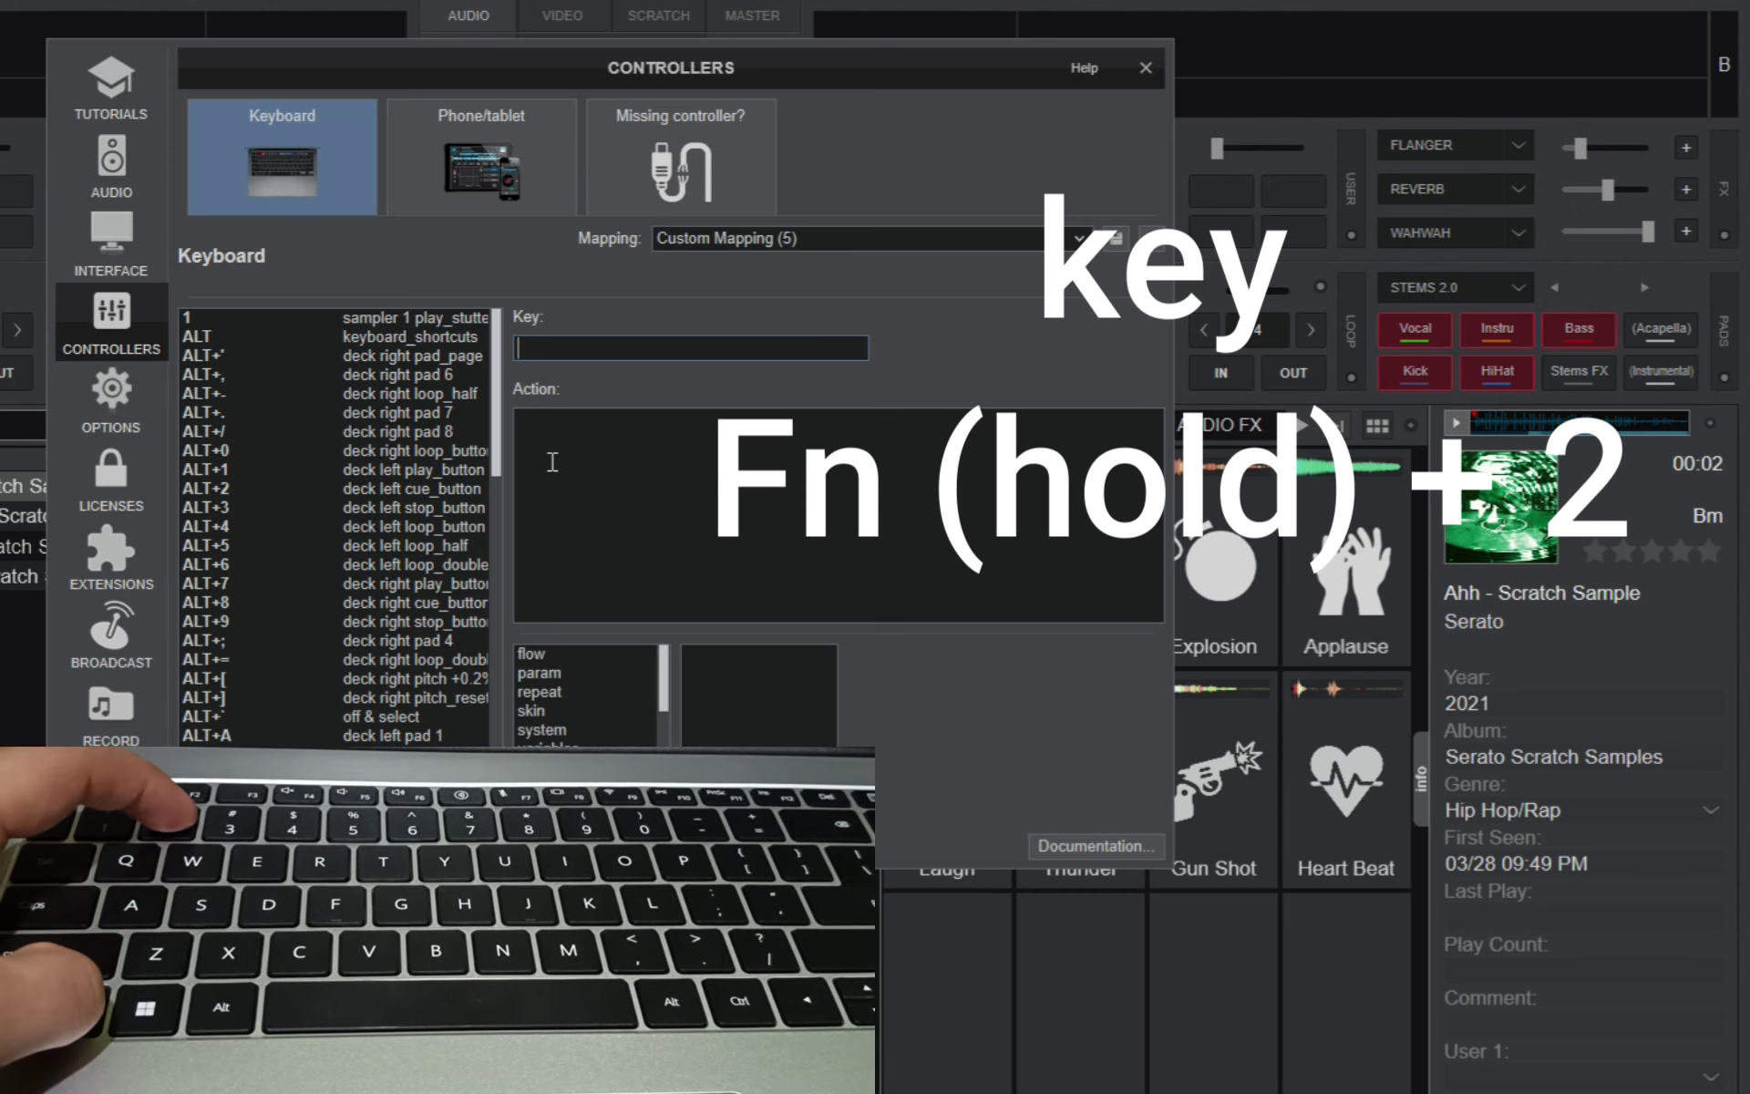
{"action": "key", "text": "2"}
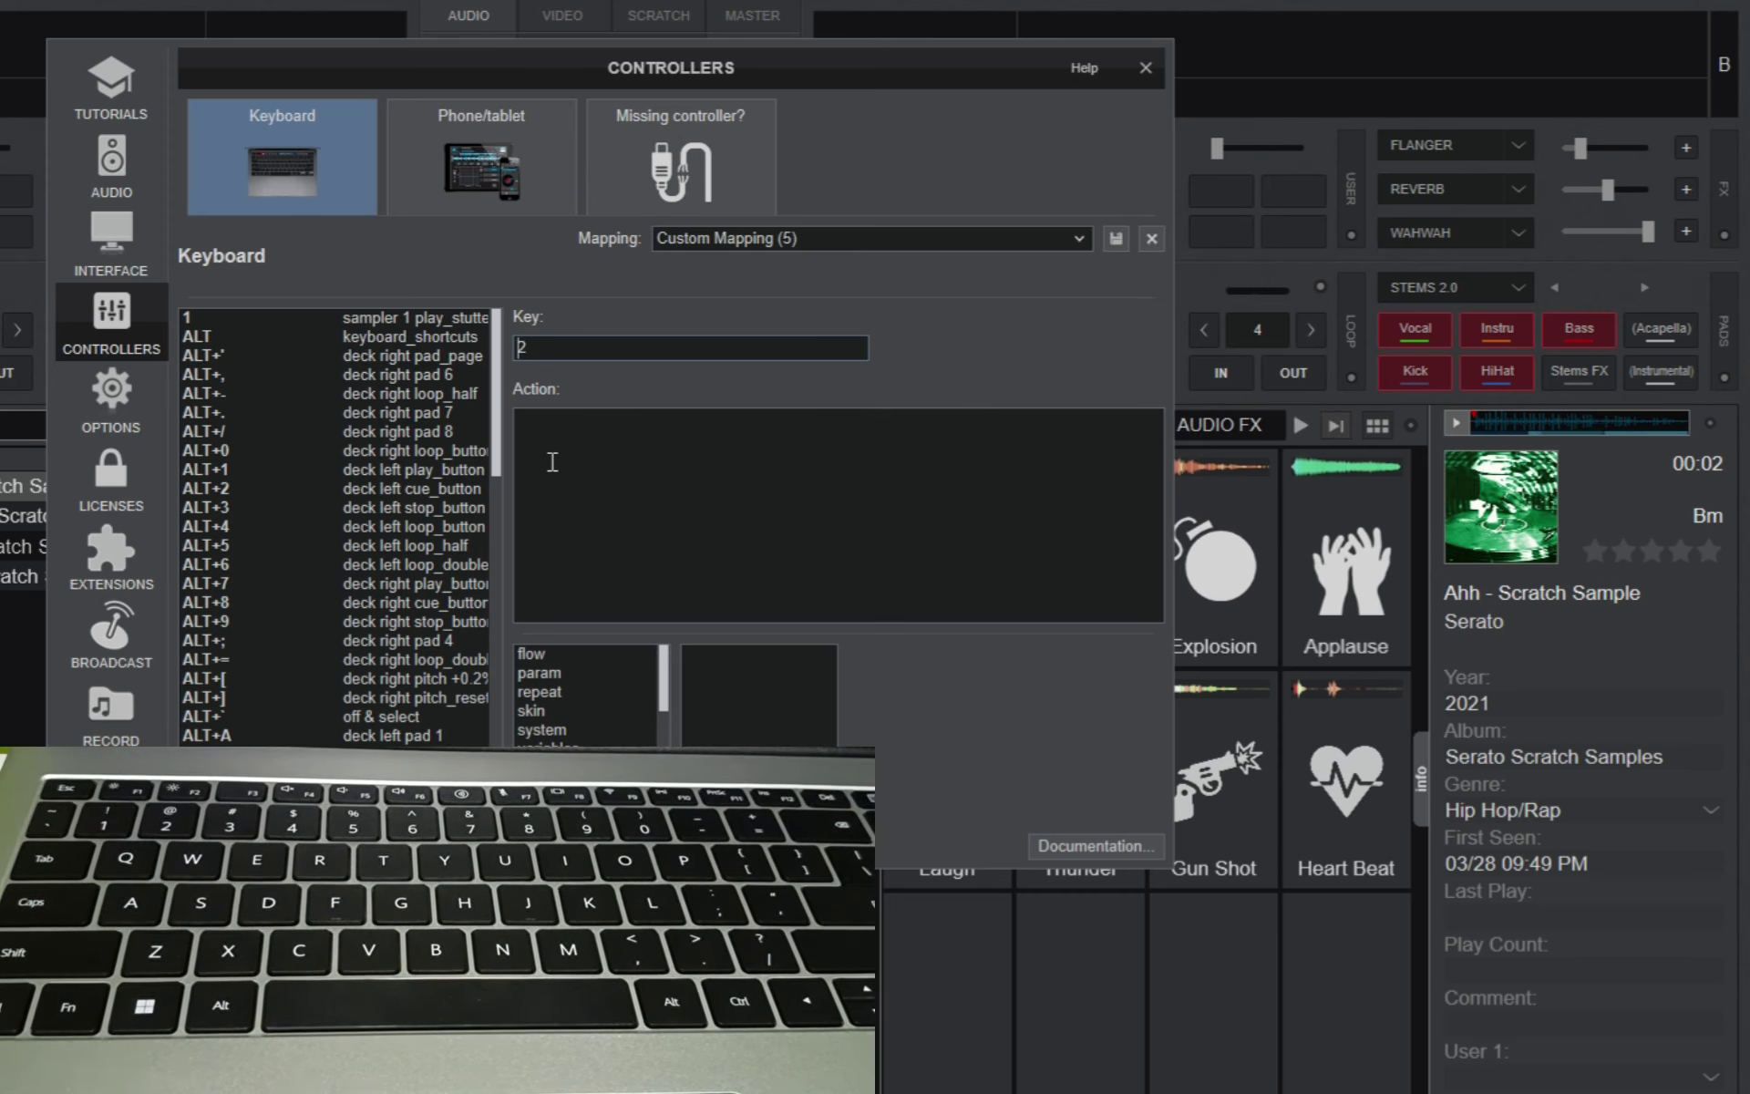
Assign the action "sampler 2 play_stop" to key 2, save the custom mapping and close the settings.
{"action": "left_click", "coordinate": [536, 433]}
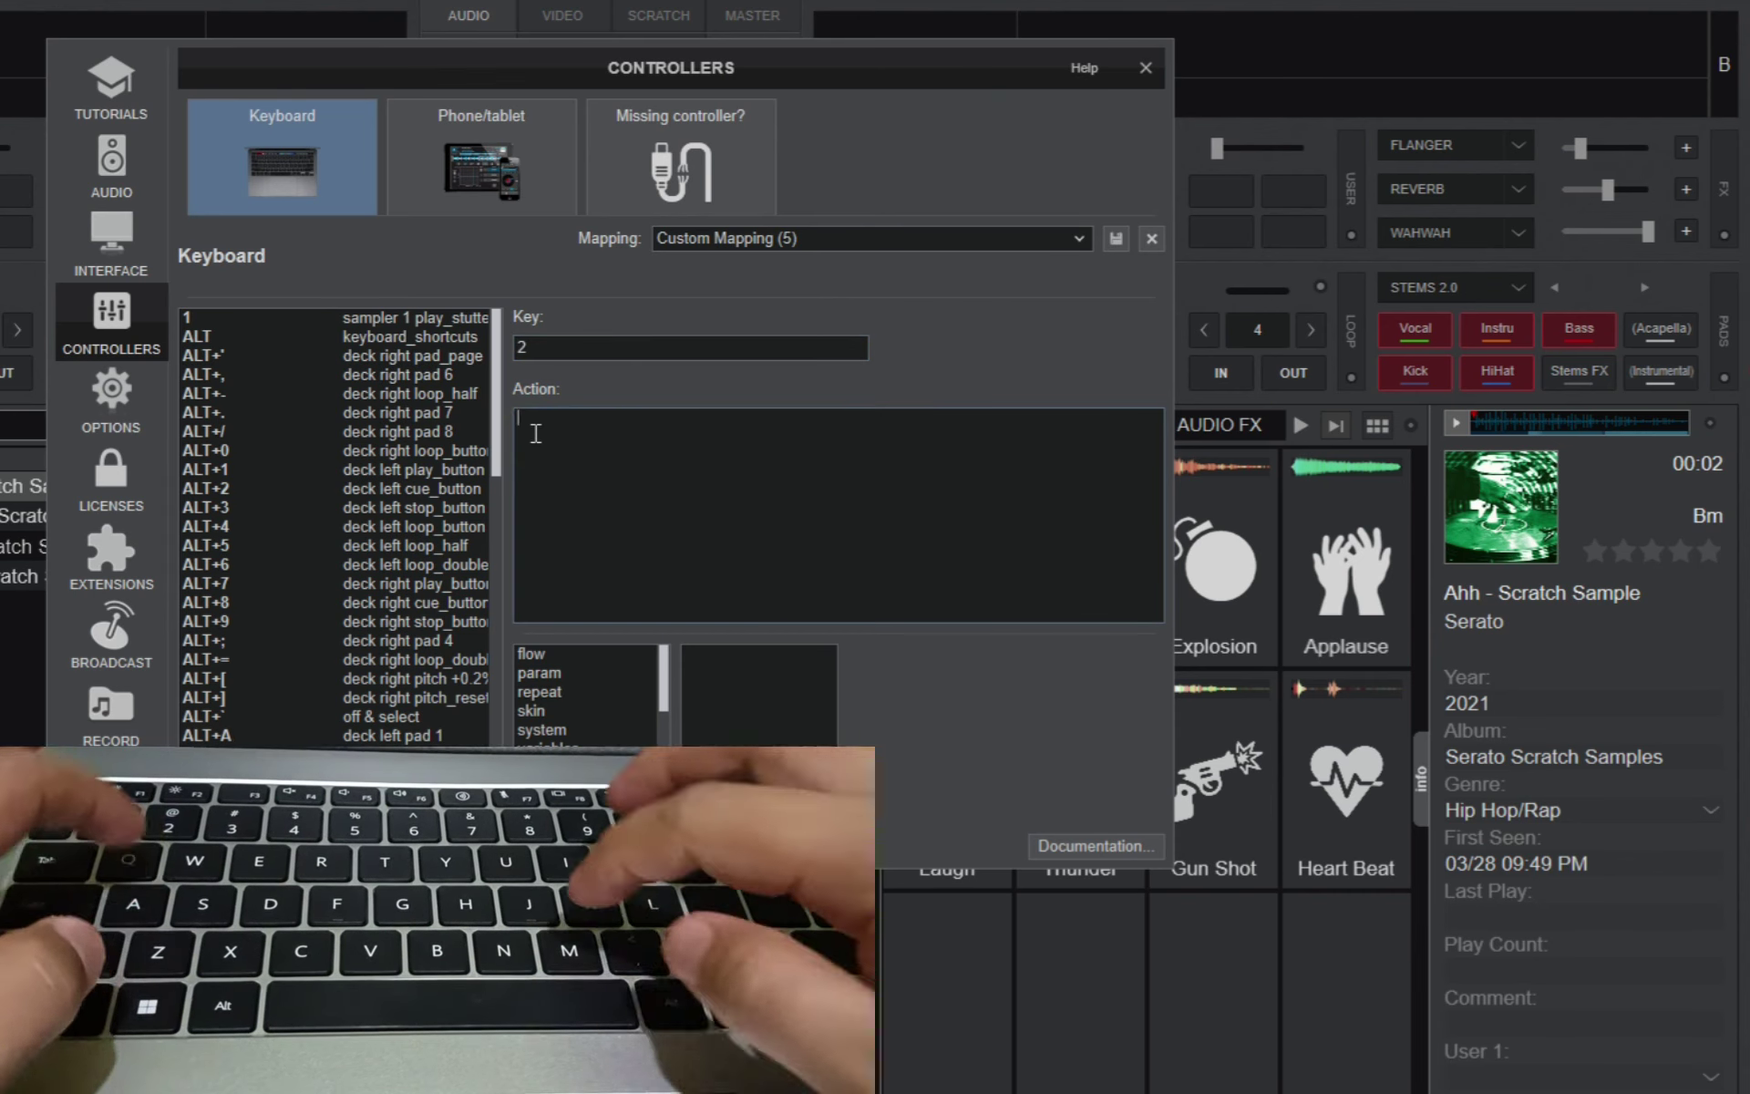
{"action": "type", "text": "sampler"}
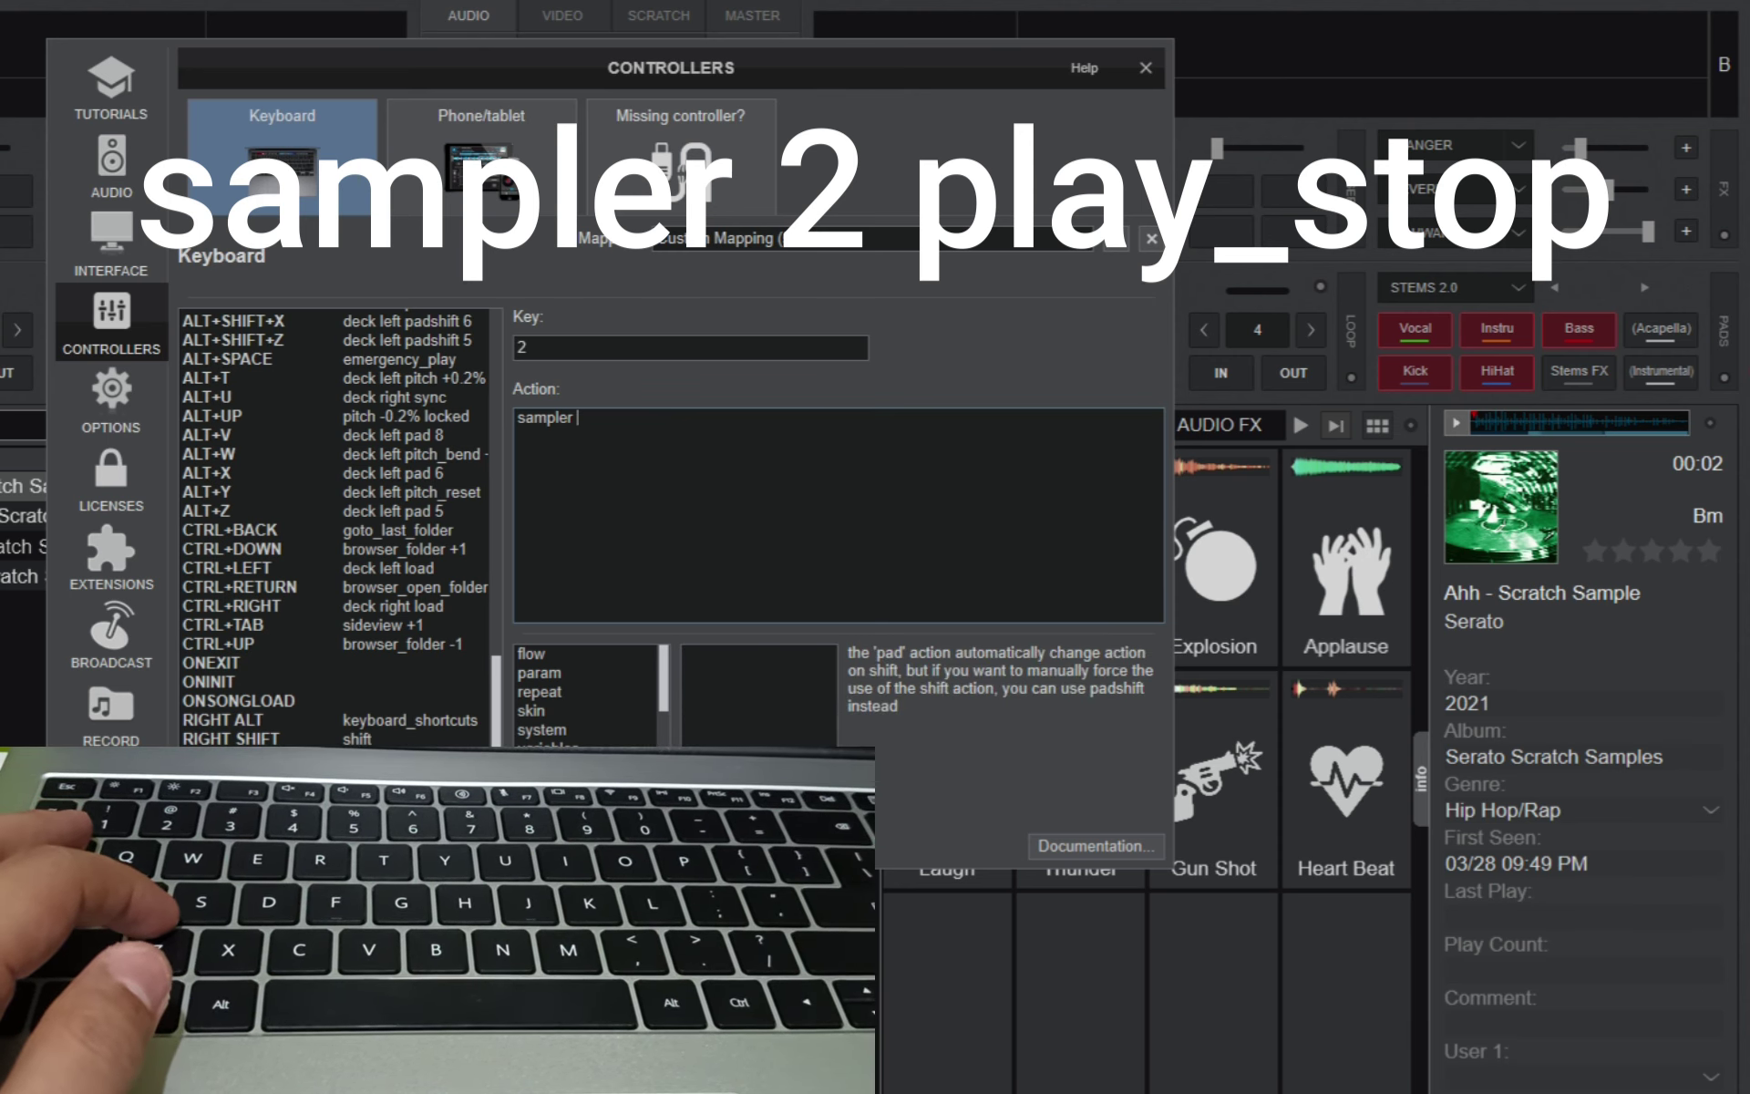
{"action": "left_click_drag", "start_coordinate": [935, 82], "coordinate": [477, 97]}
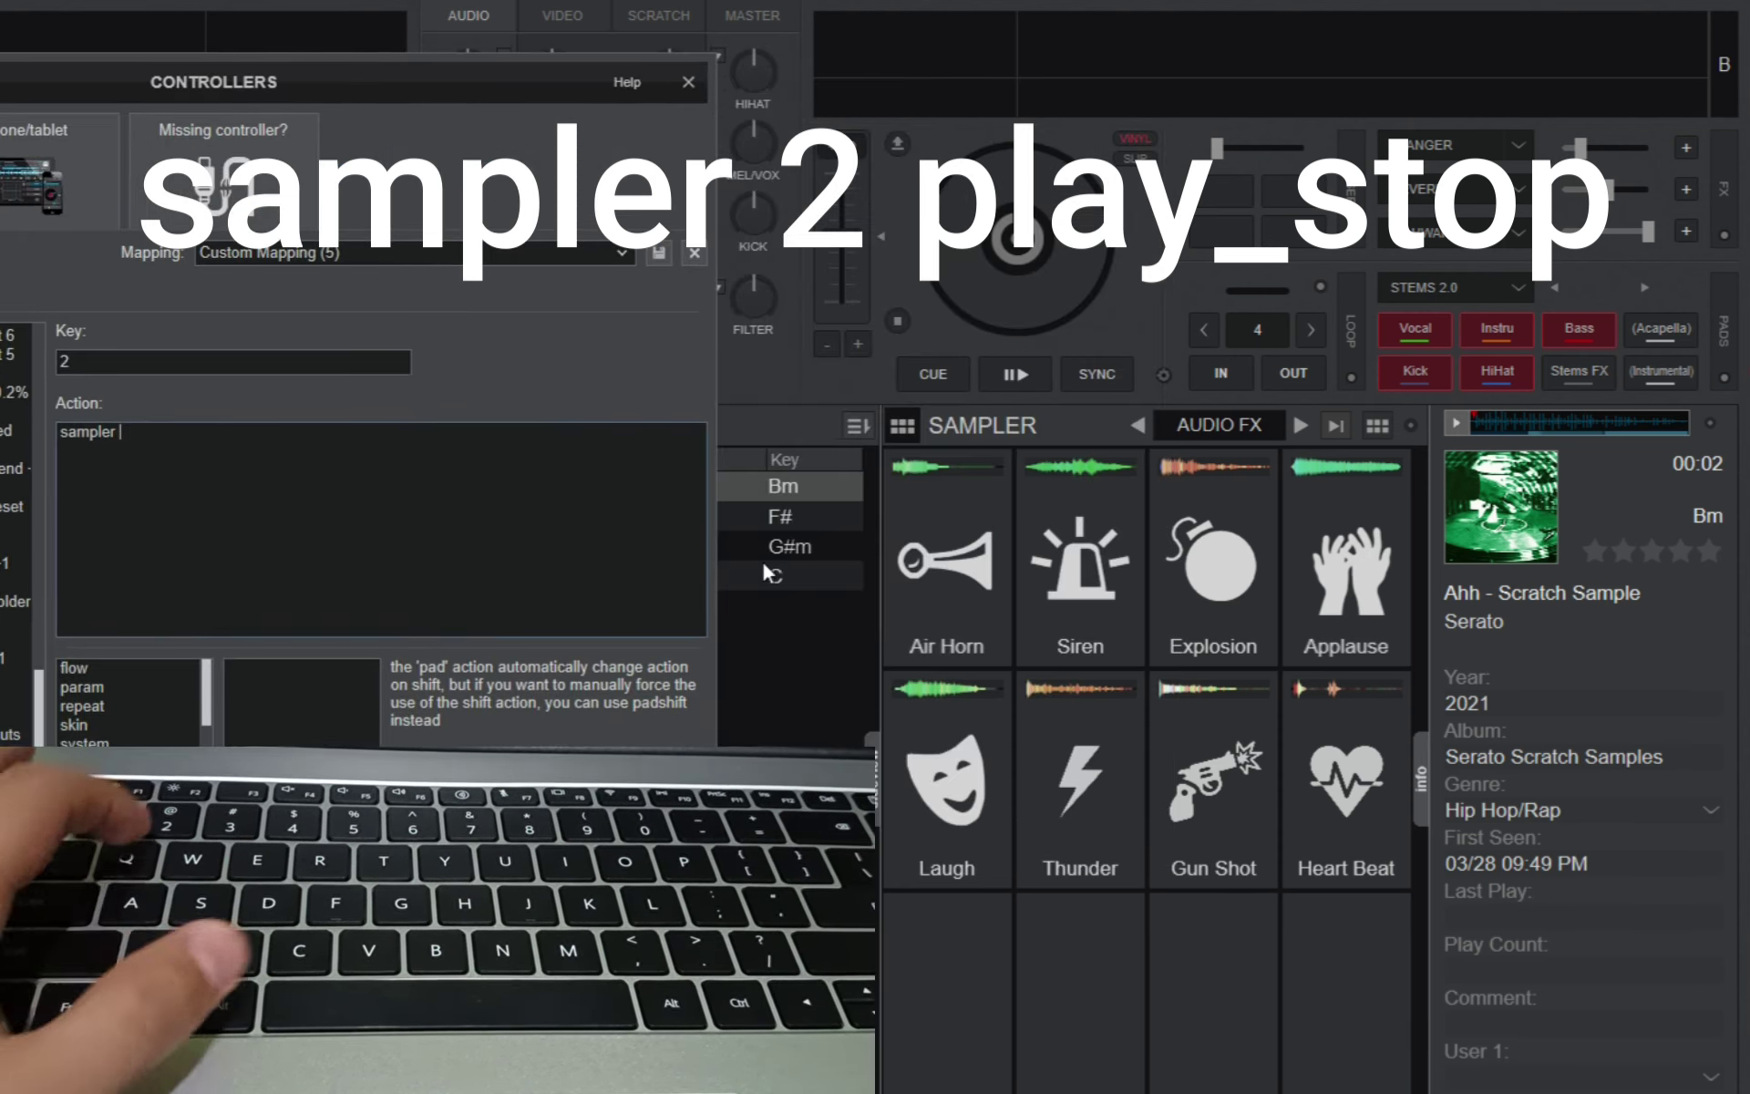
{"action": "type", "text": "2"}
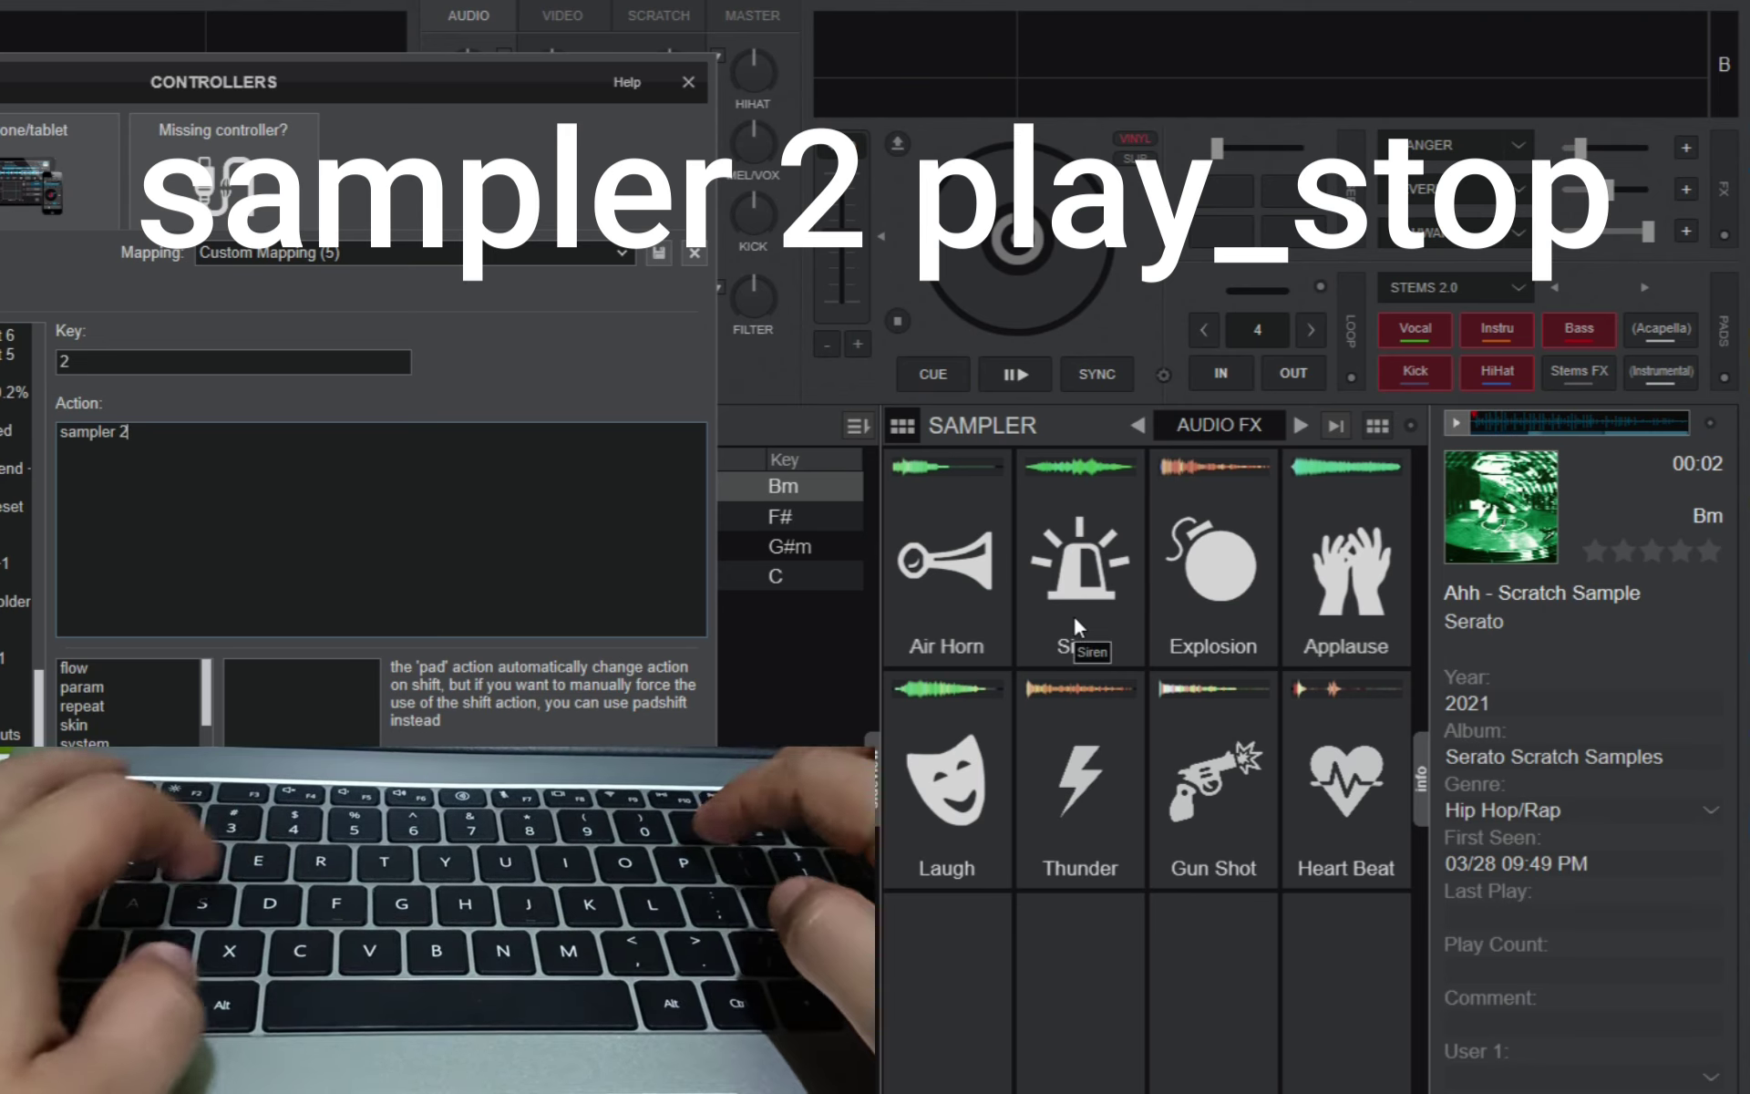
{"action": "type", "text": " play"}
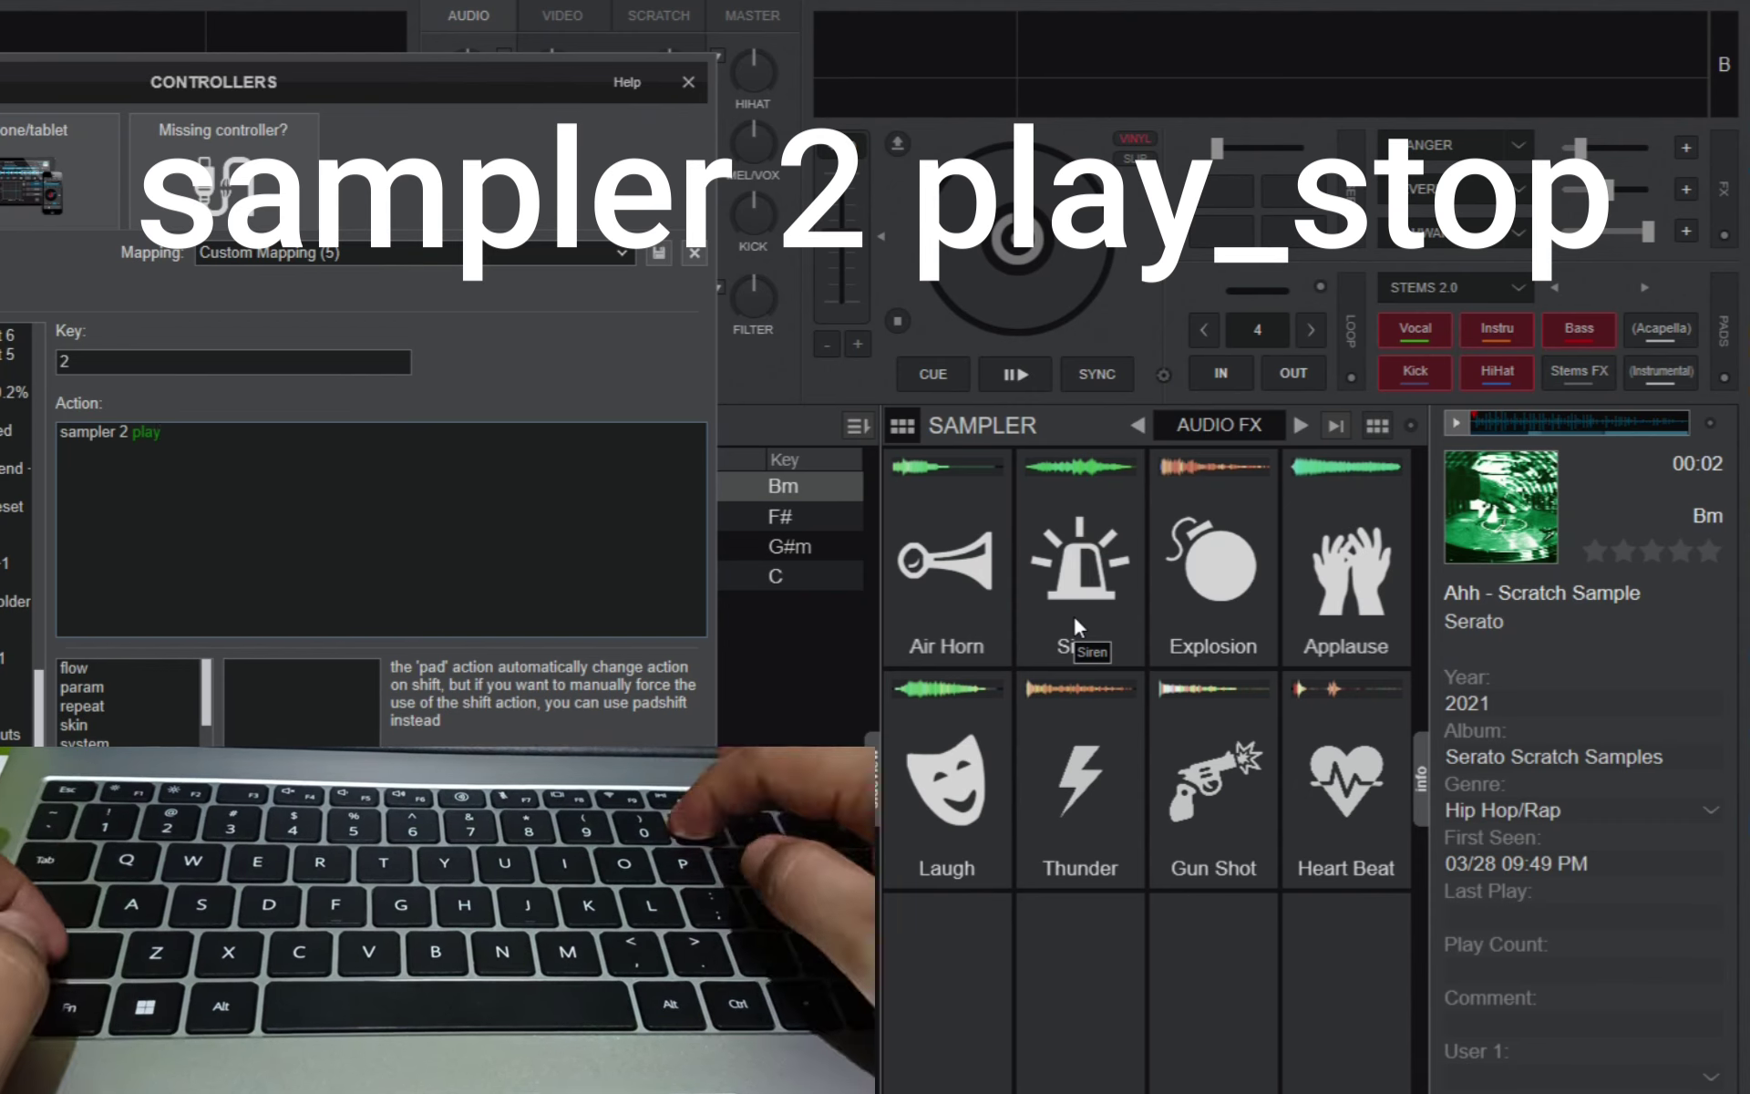
{"action": "type", "text": "_stop"}
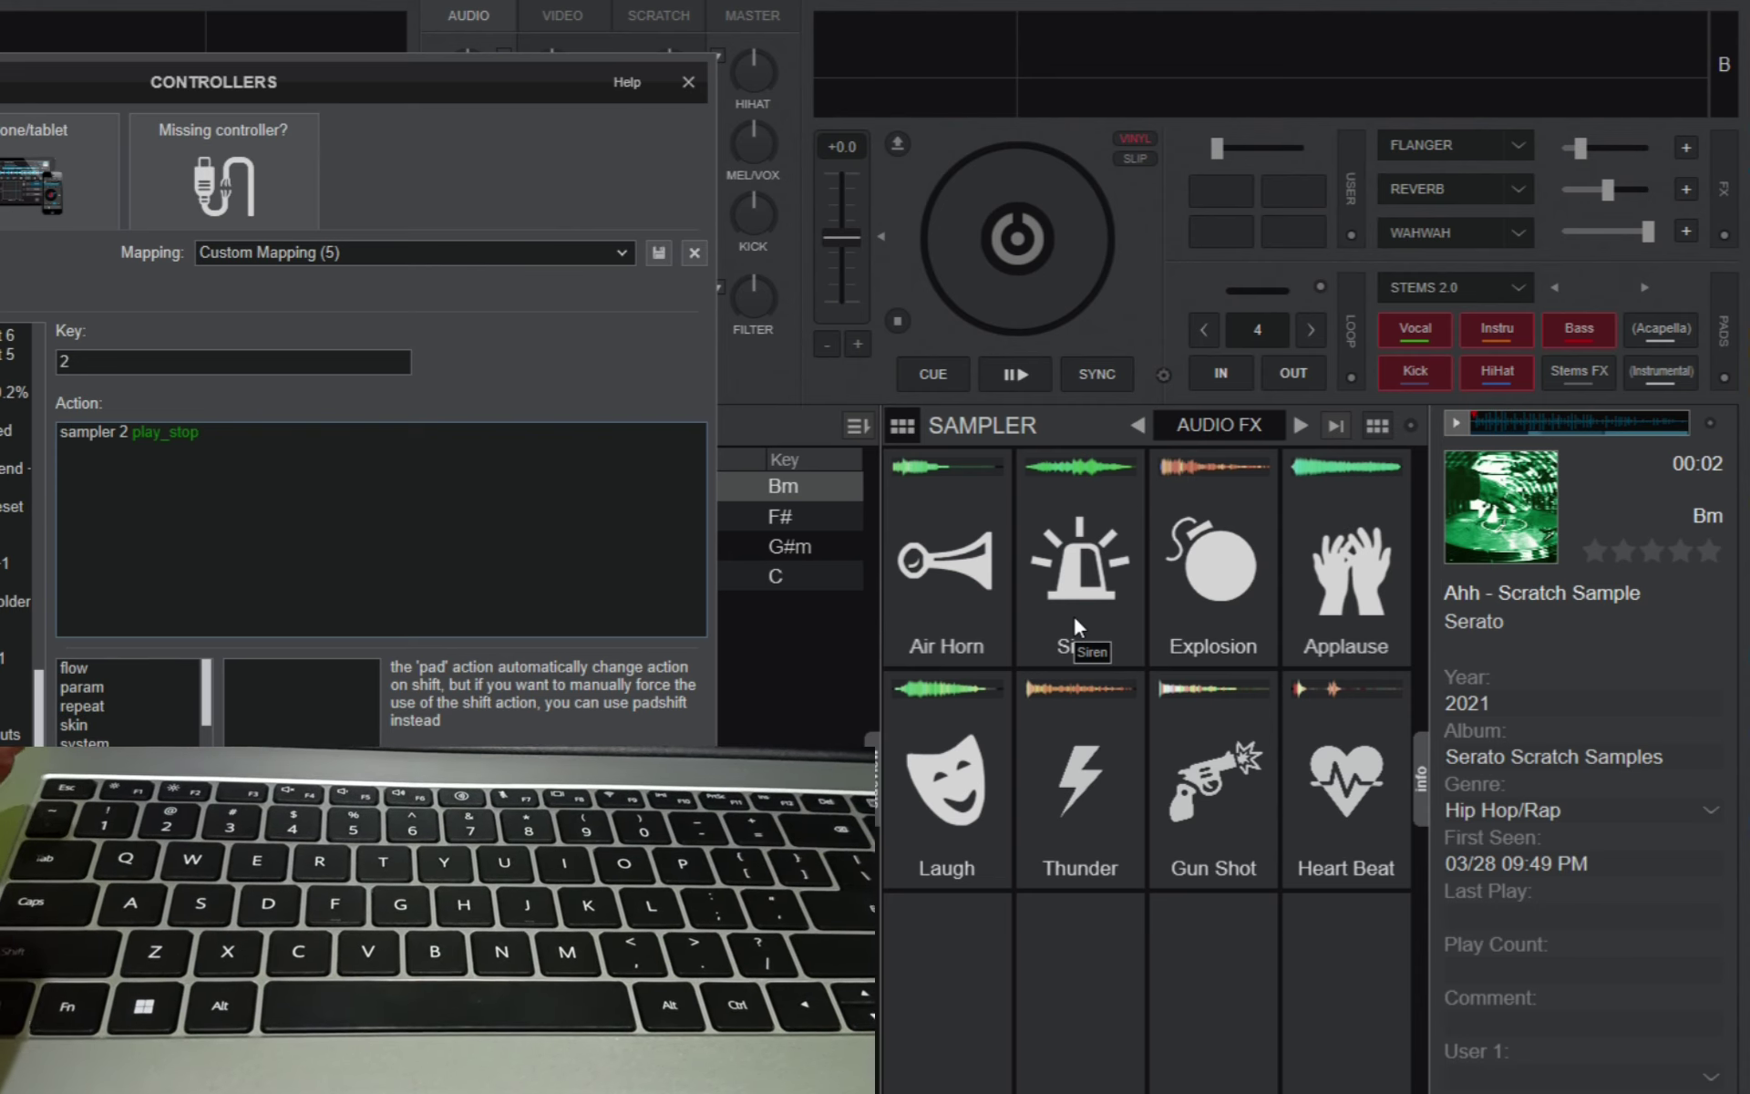
{"action": "left_click", "coordinate": [658, 252]}
{"action": "left_click", "coordinate": [688, 82]}
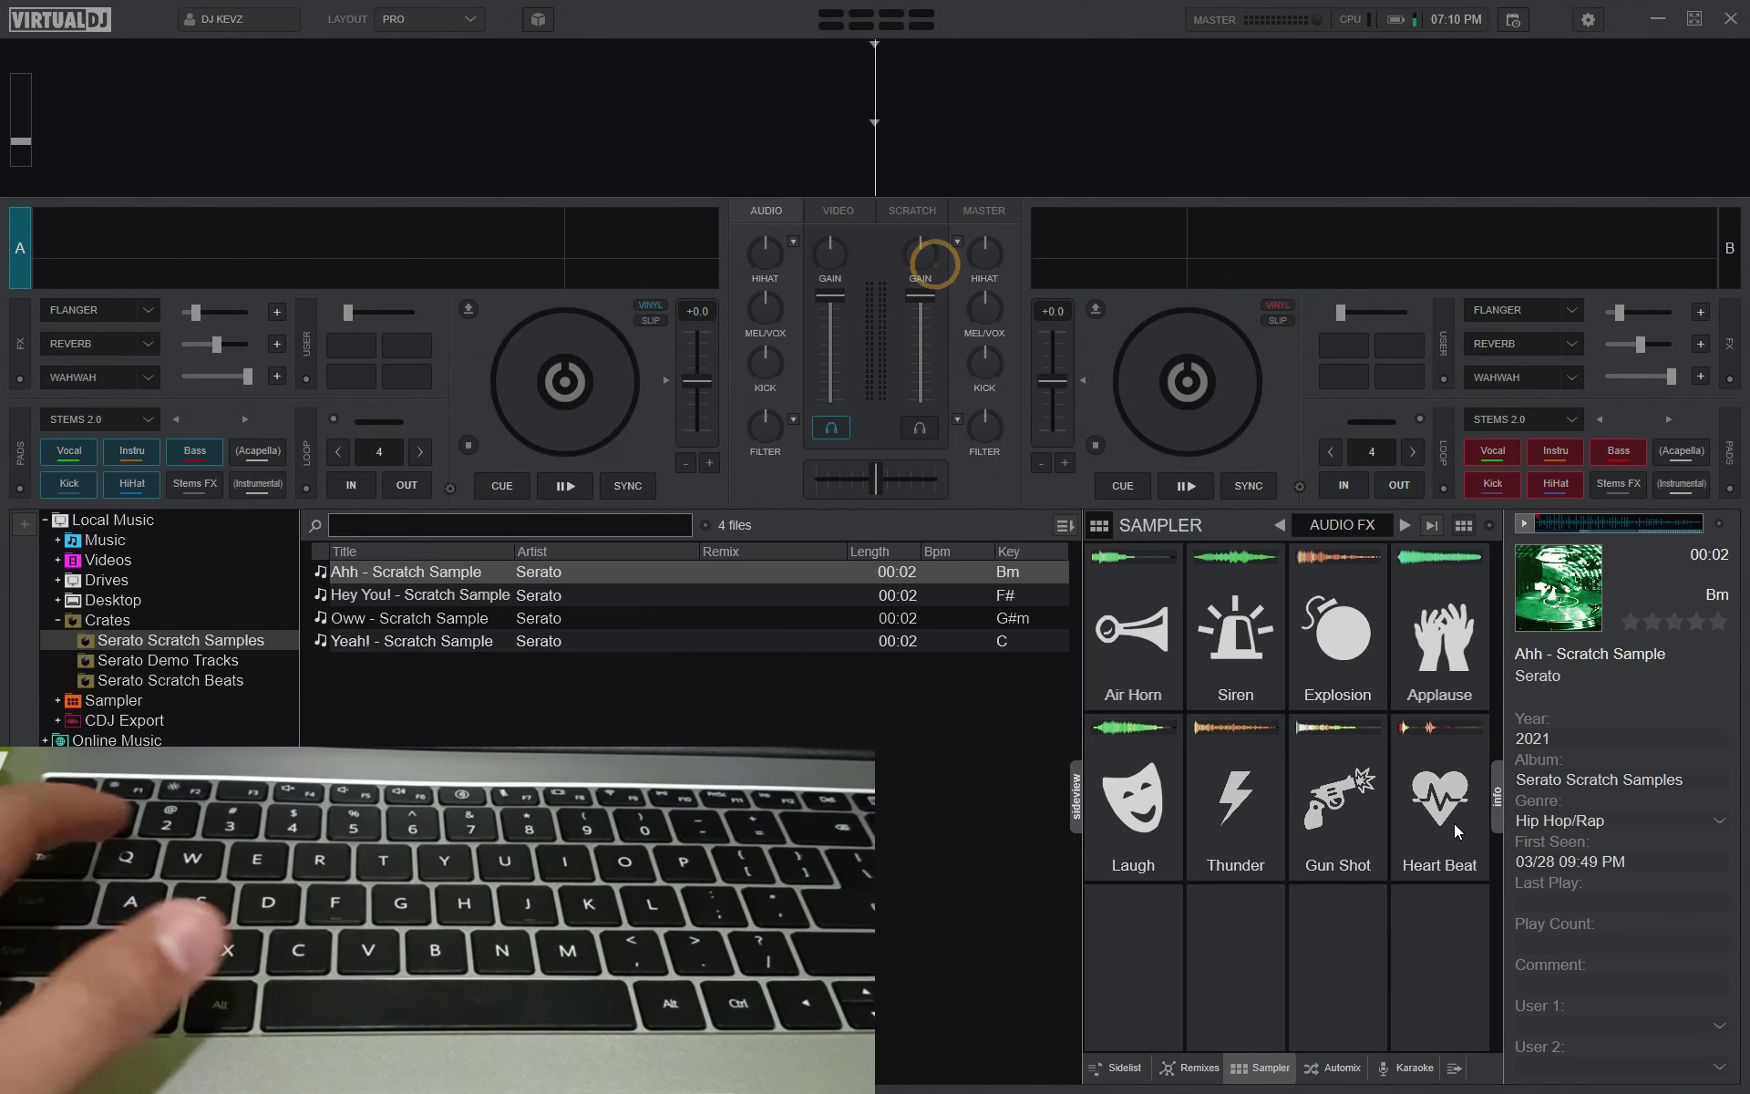
{"action": "key", "text": "s"}
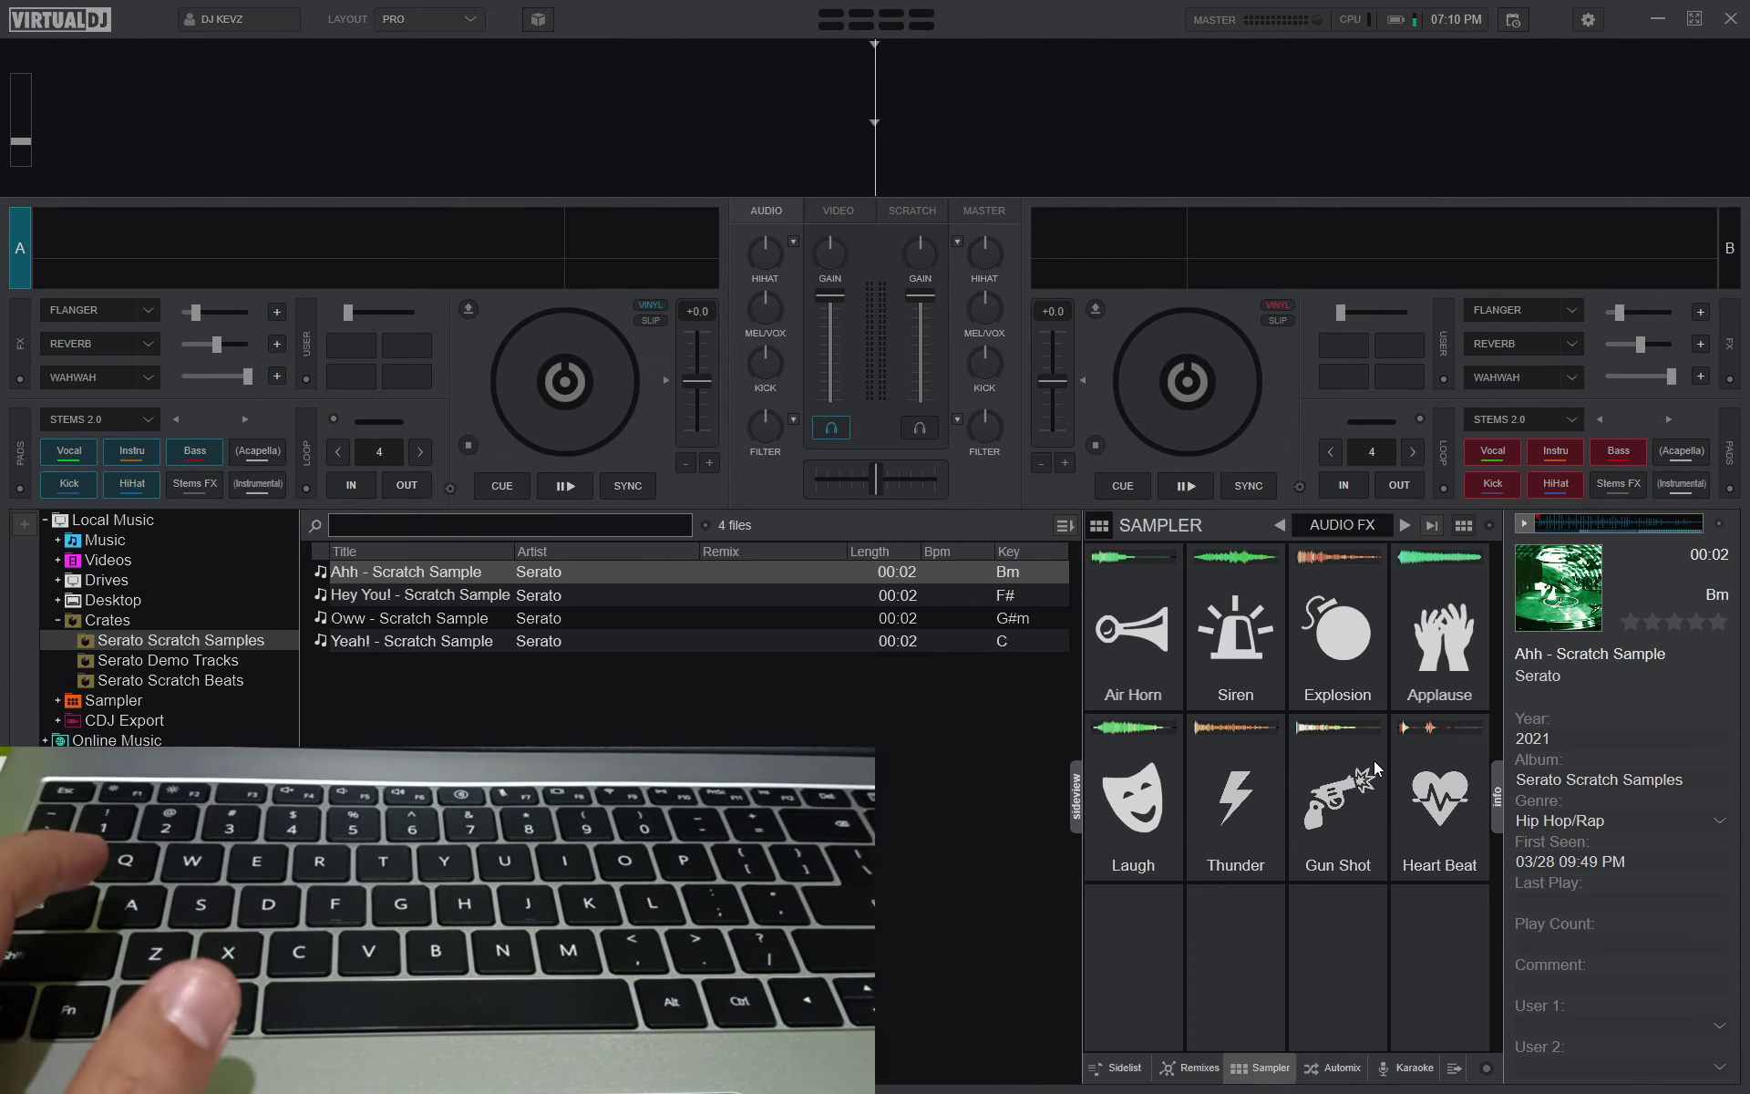
Reopen the advanced keyboard mapping editor and map key 3 to the action "sampler 3 play_stop".
{"action": "left_click", "coordinate": [1586, 21]}
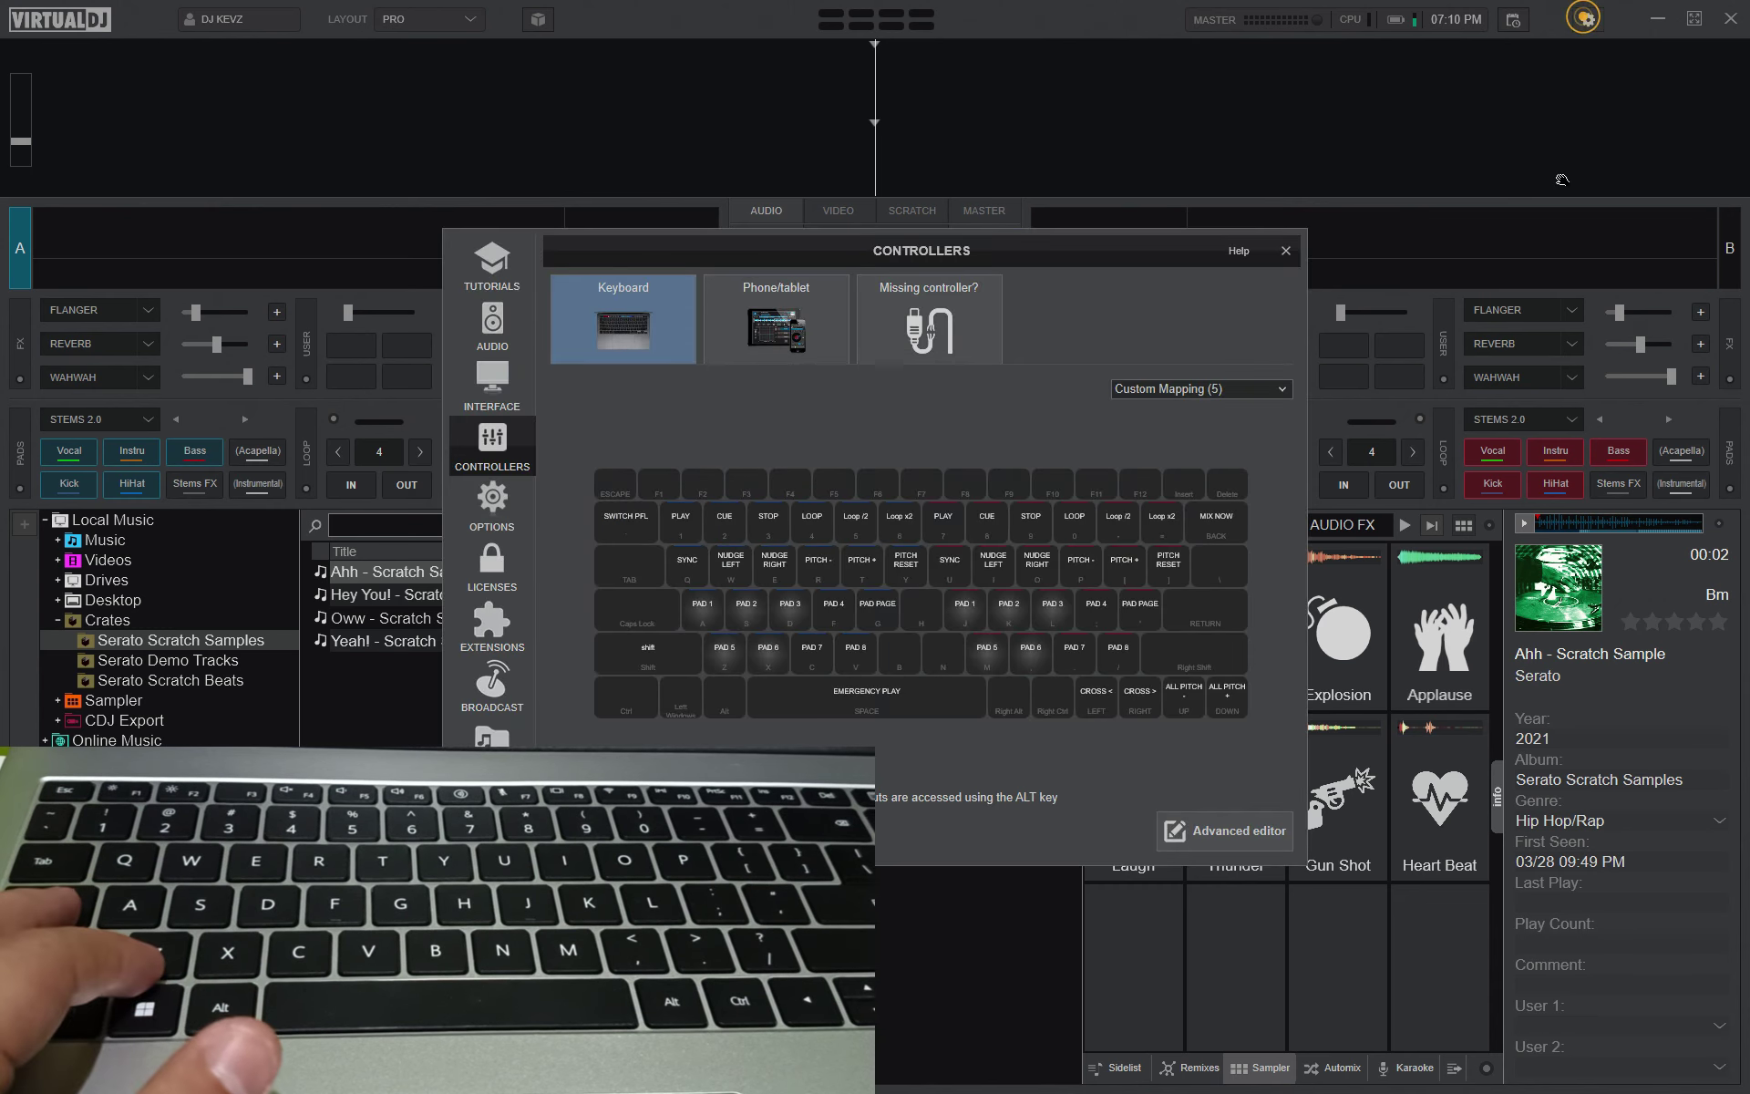
{"action": "left_click", "coordinate": [1230, 832]}
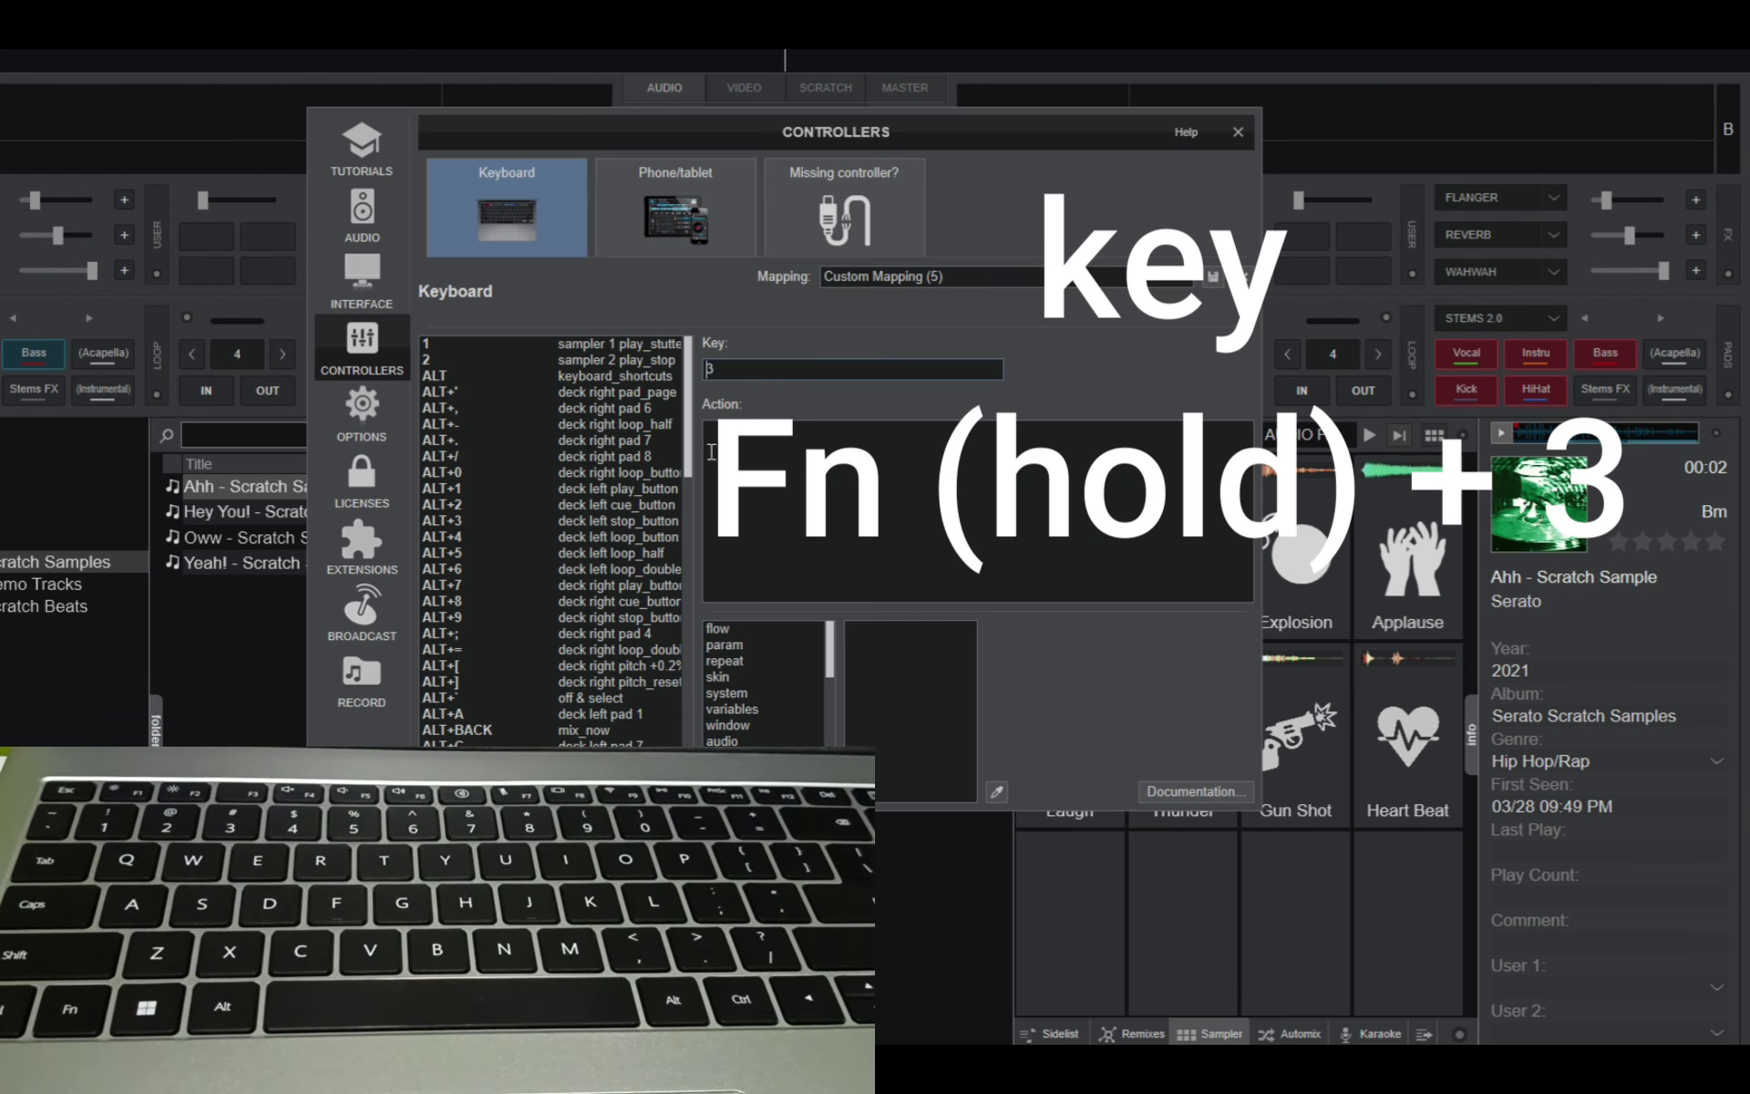
{"action": "type", "text": "samp"}
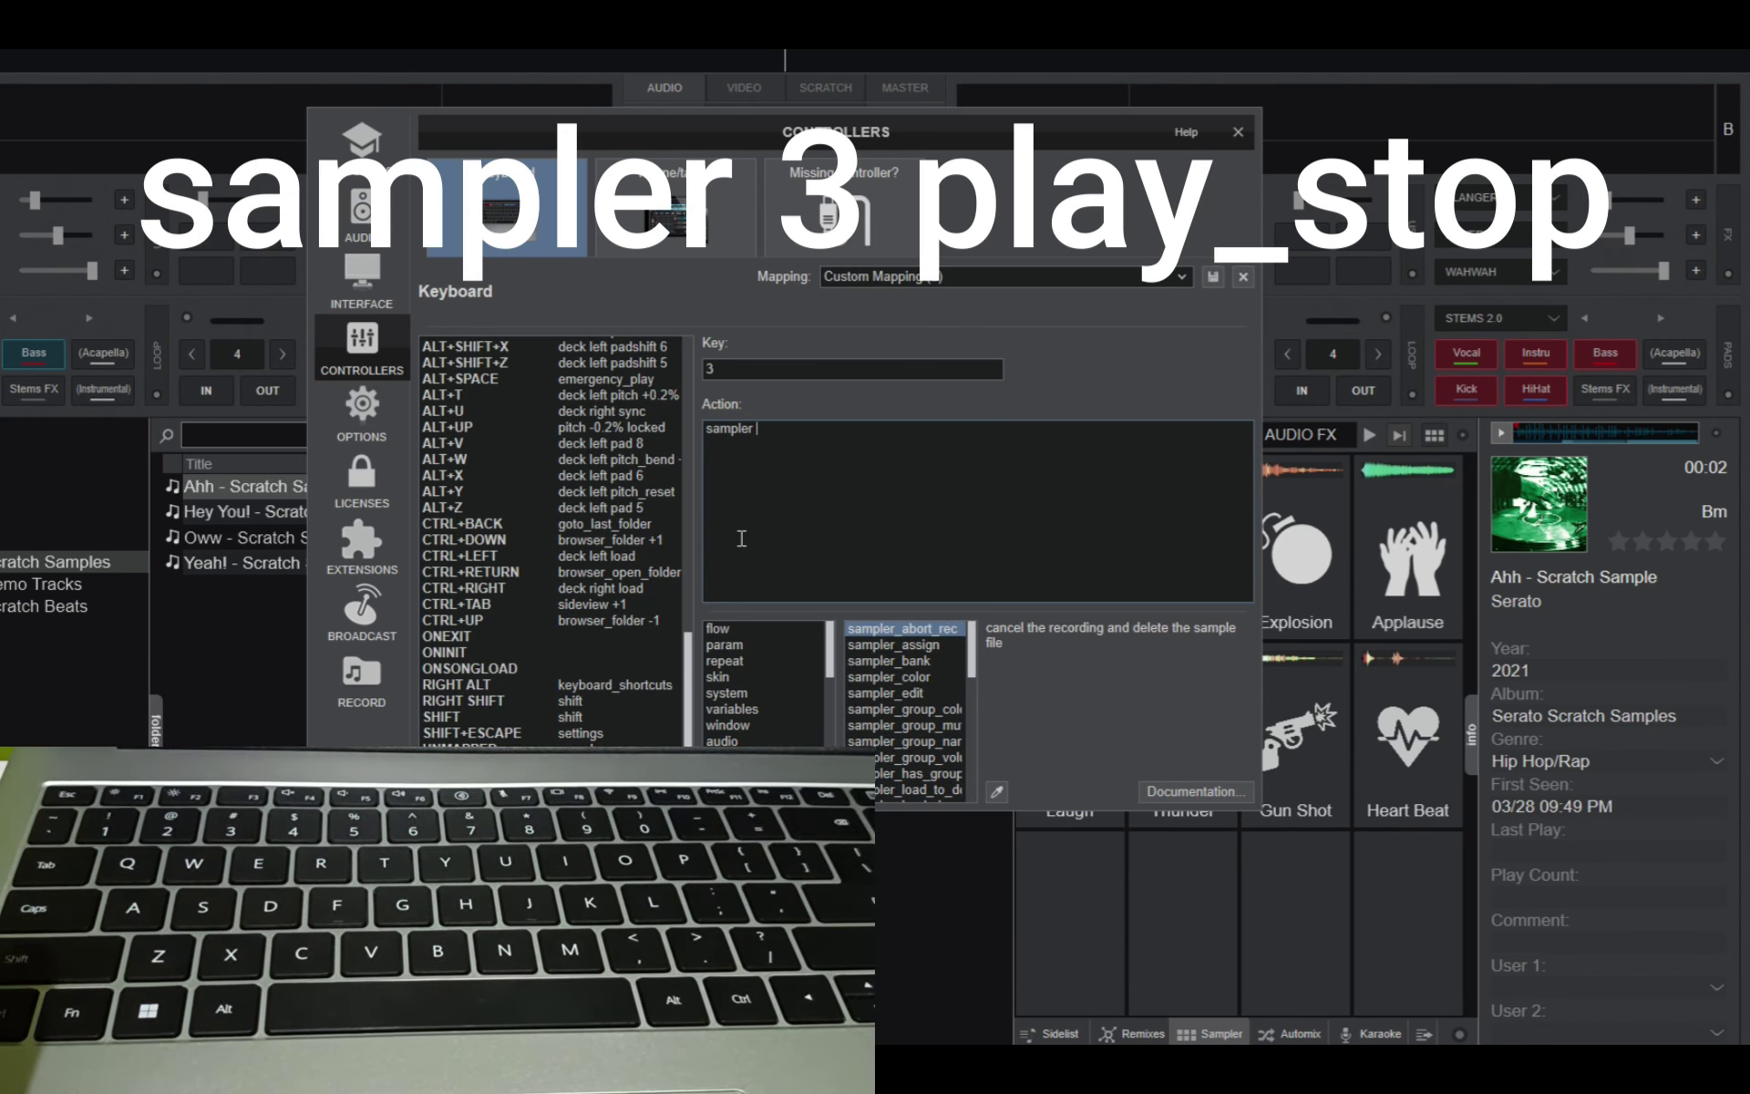
{"action": "type", "text": "ler"}
{"action": "left_click_drag", "start_coordinate": [990, 128], "coordinate": [745, 125]}
{"action": "type", "text": "3 play_stop"}
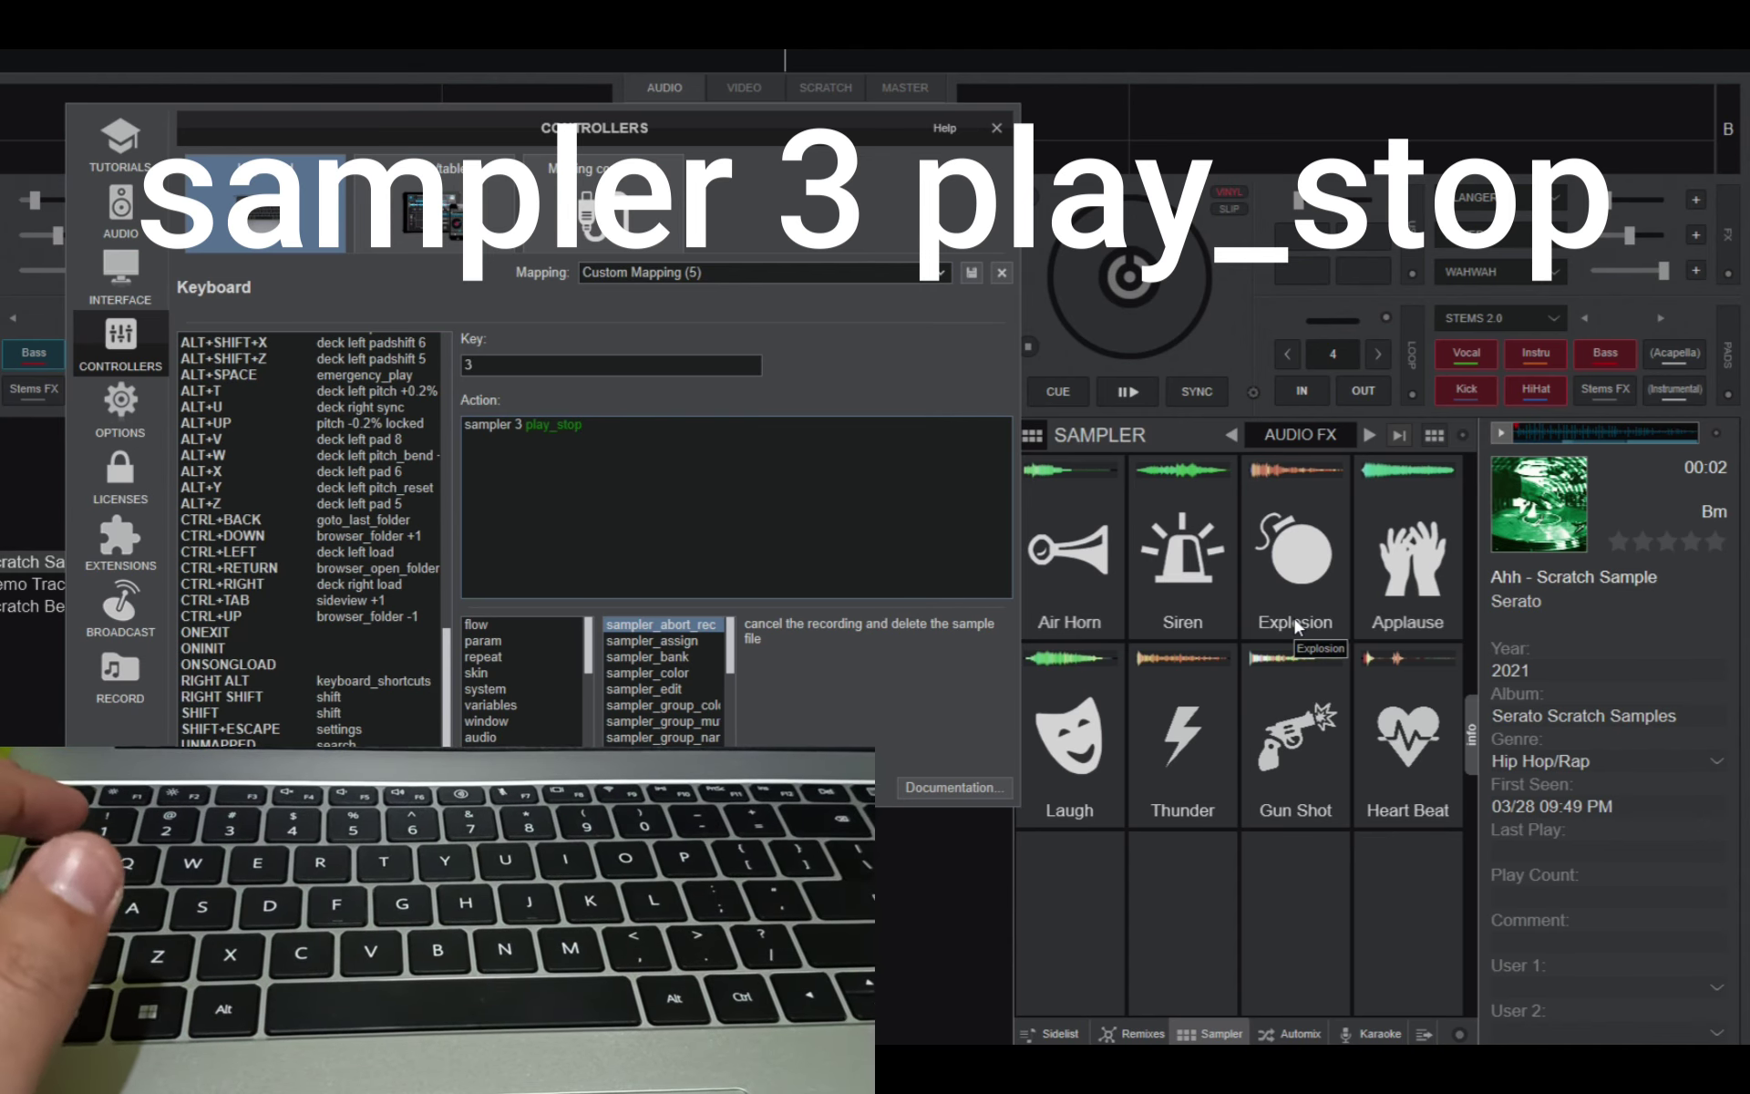
Save and close the custom mapping, and test key 3 by triggering the third sampler pad.
{"action": "left_click", "coordinate": [970, 271]}
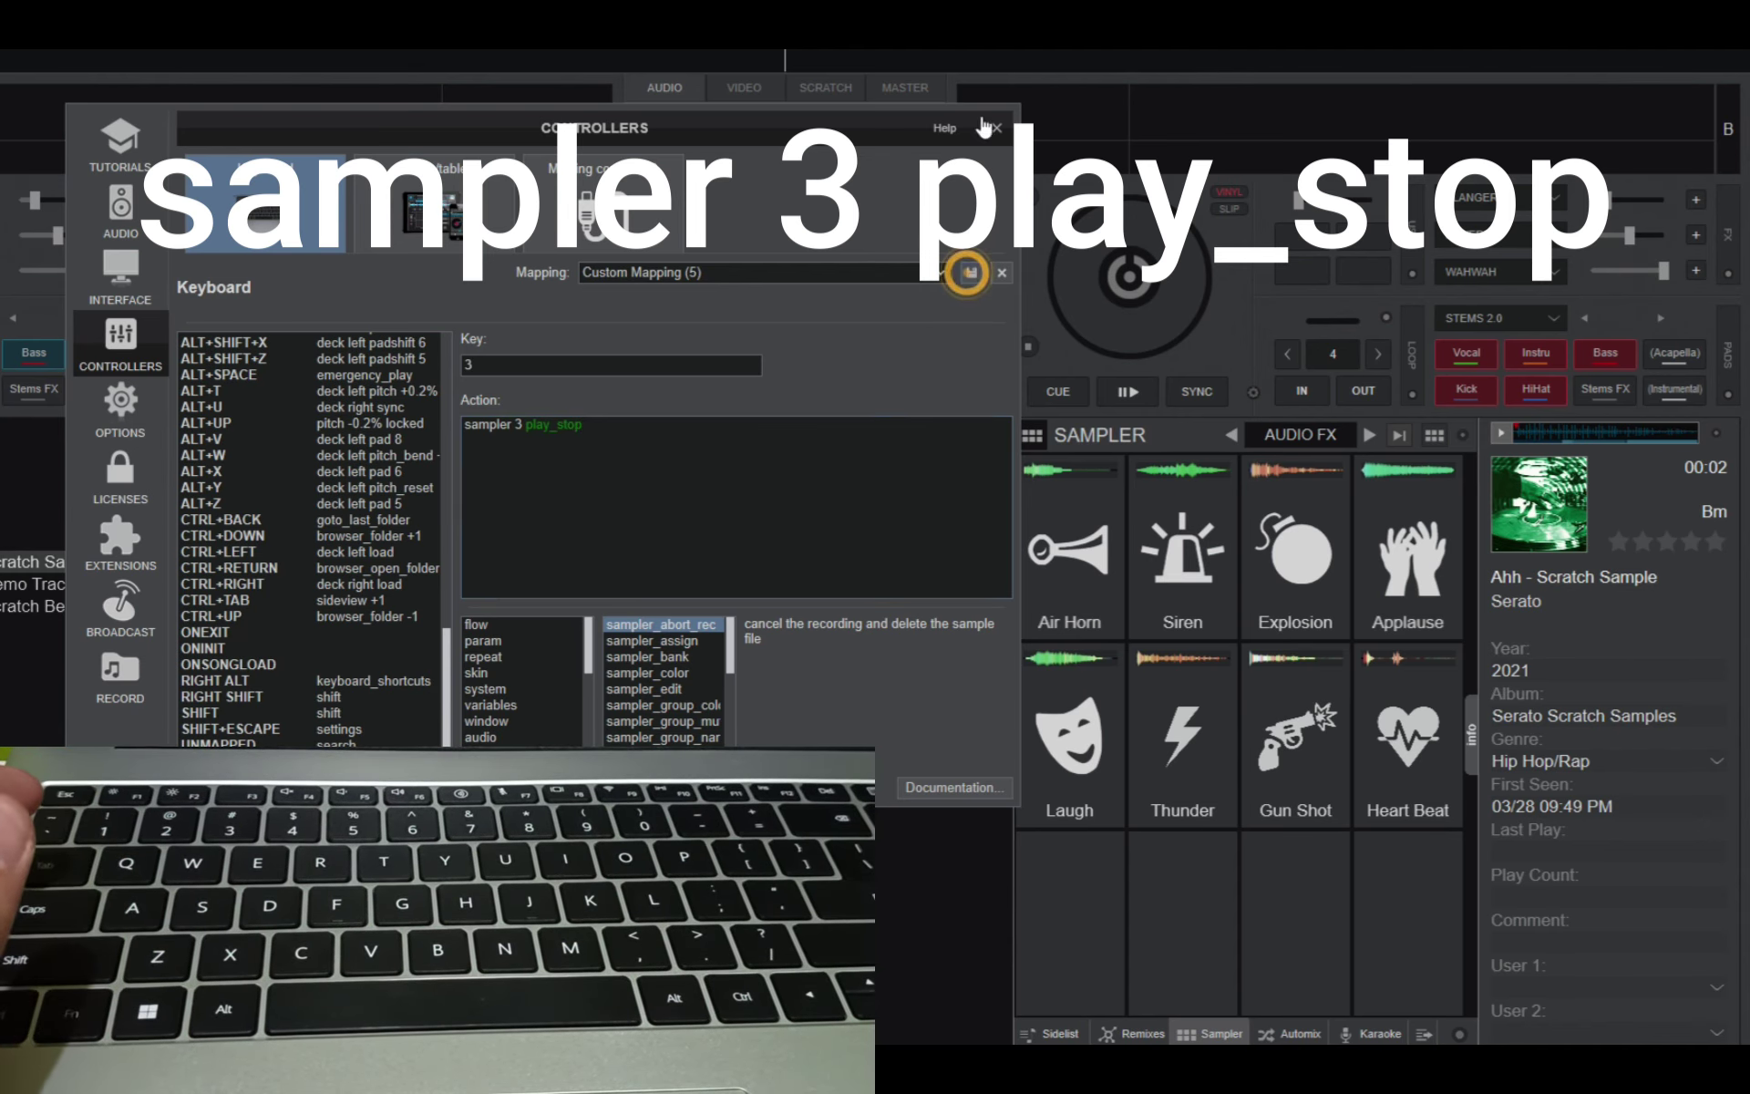
{"action": "left_click", "coordinate": [996, 127]}
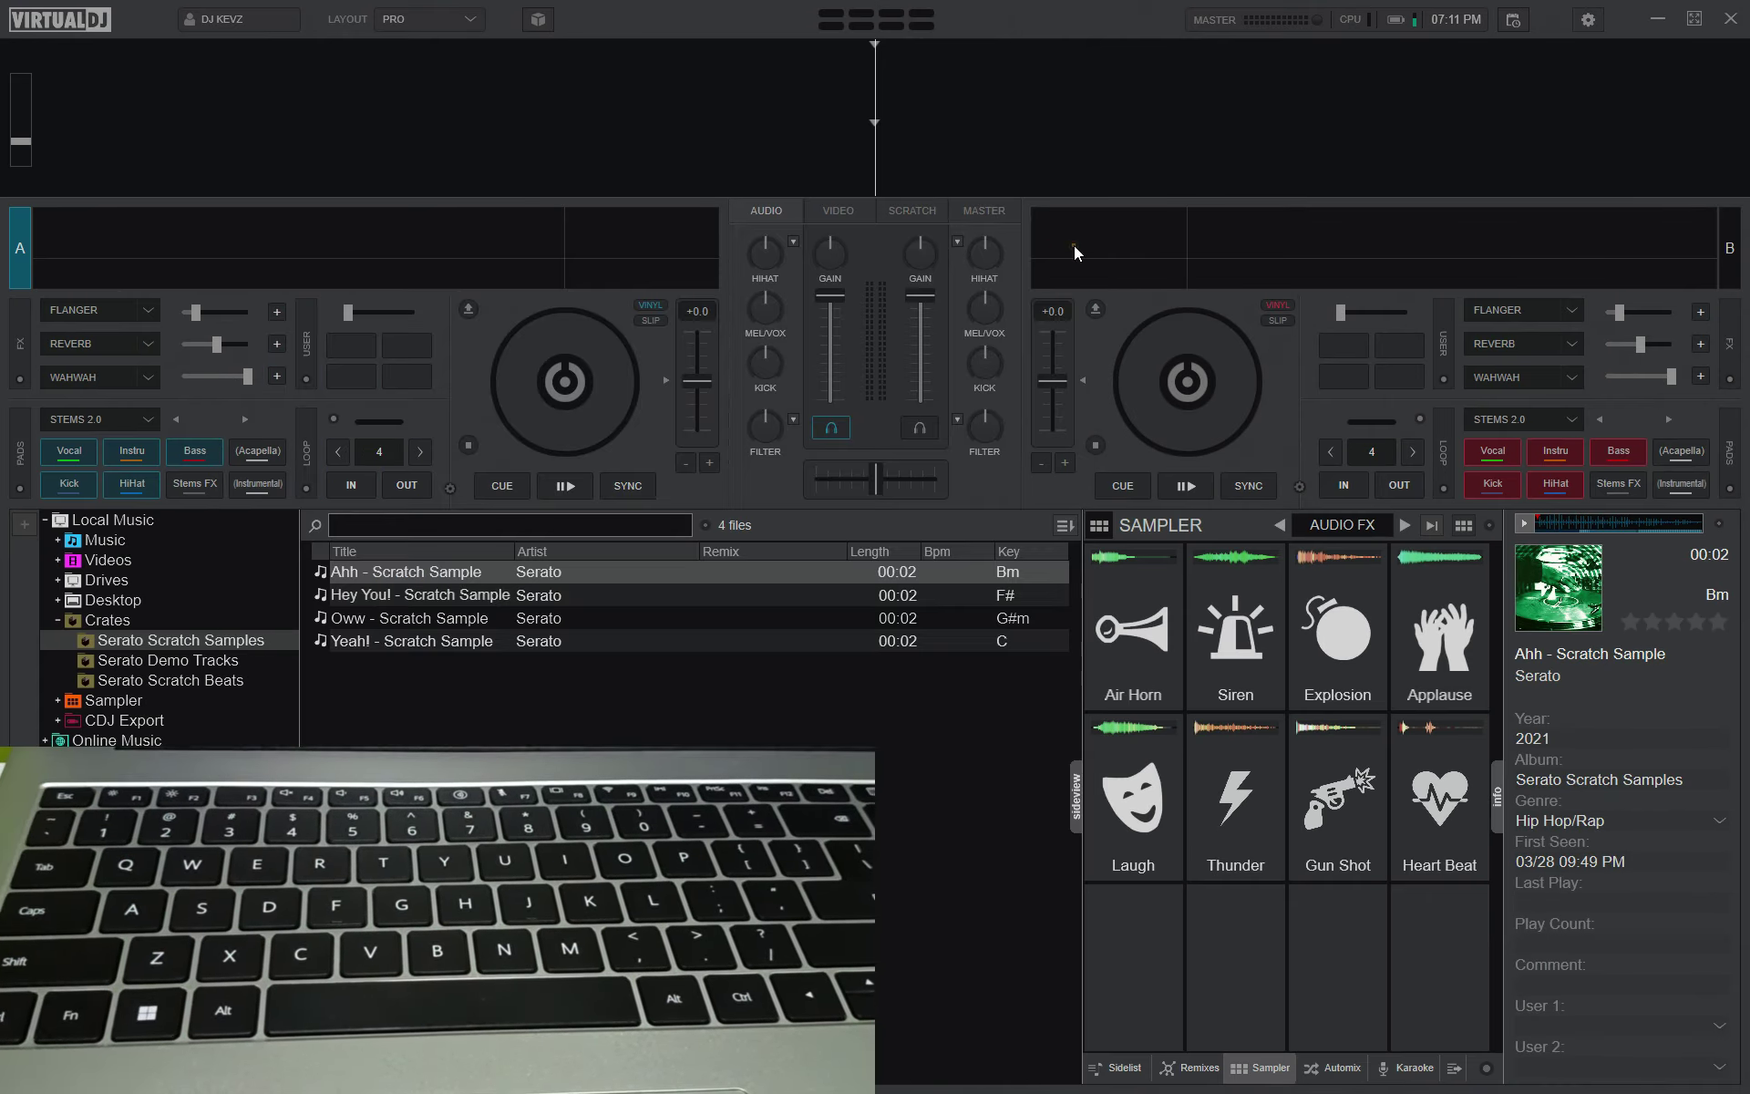
{"action": "left_click", "coordinate": [1074, 245]}
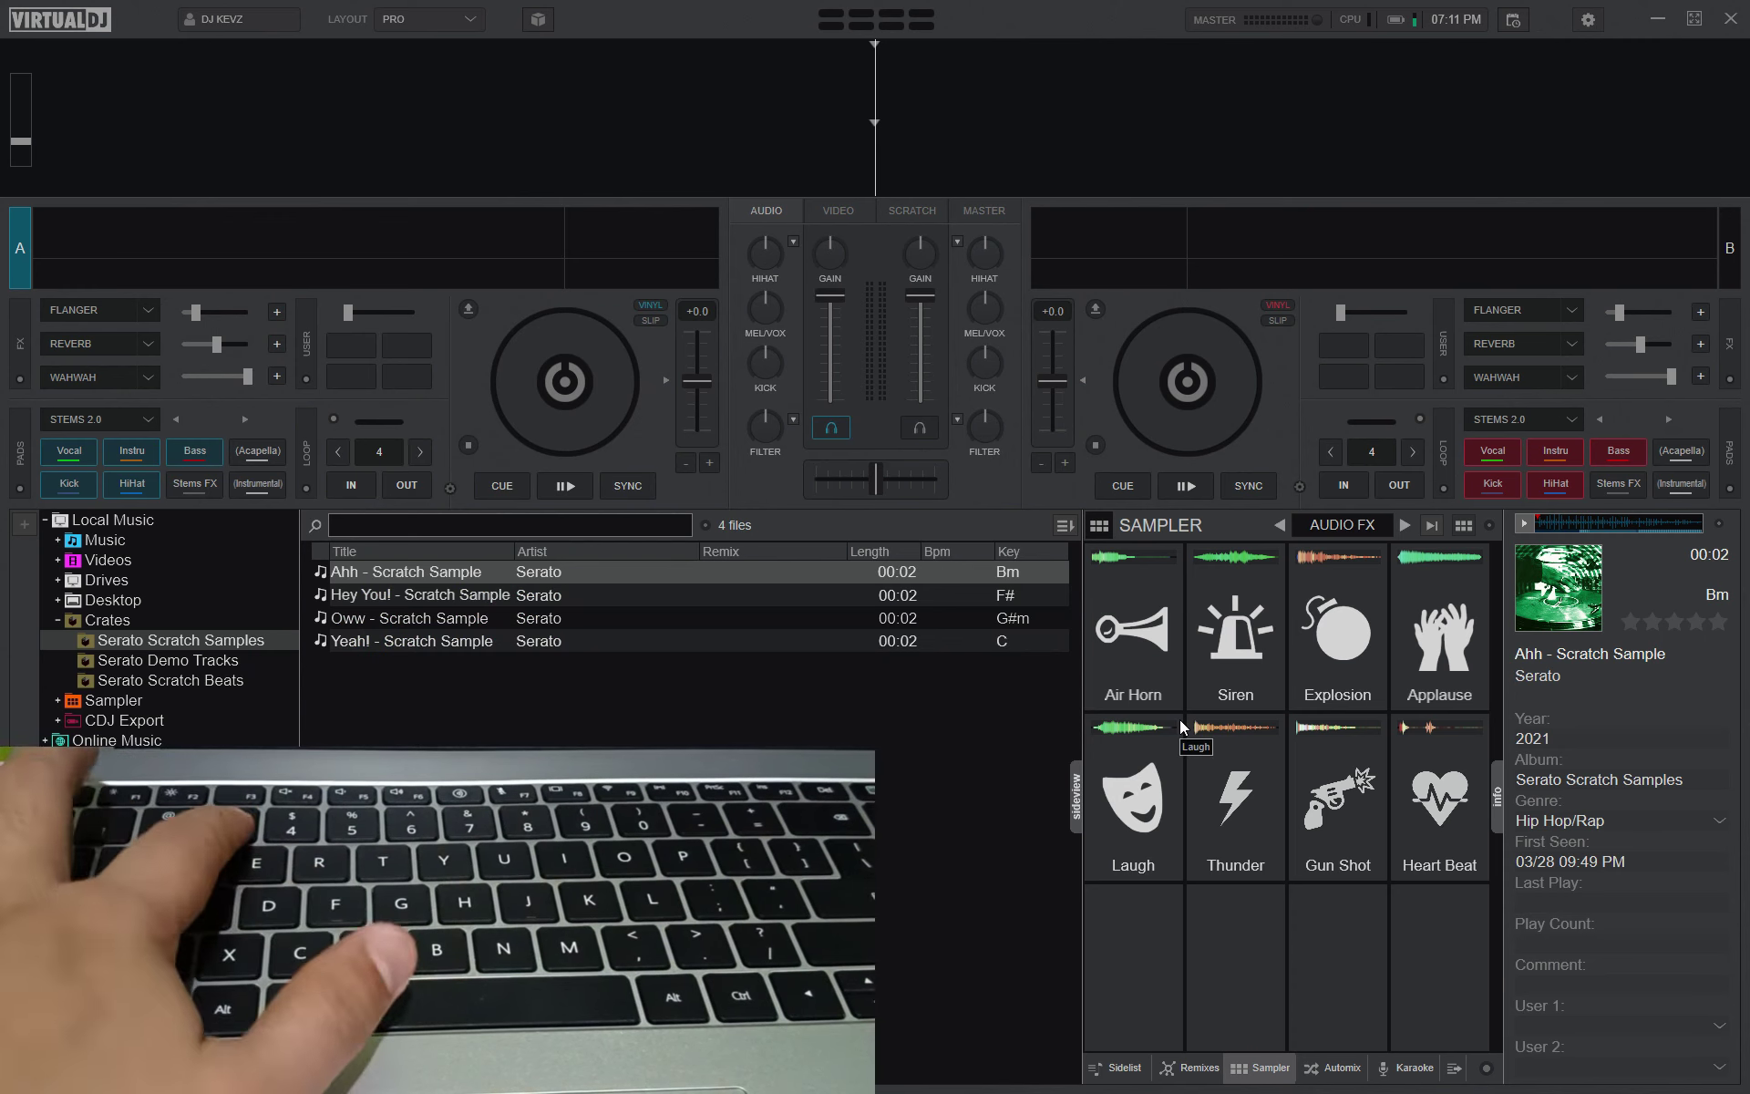
{"action": "key", "text": "3"}
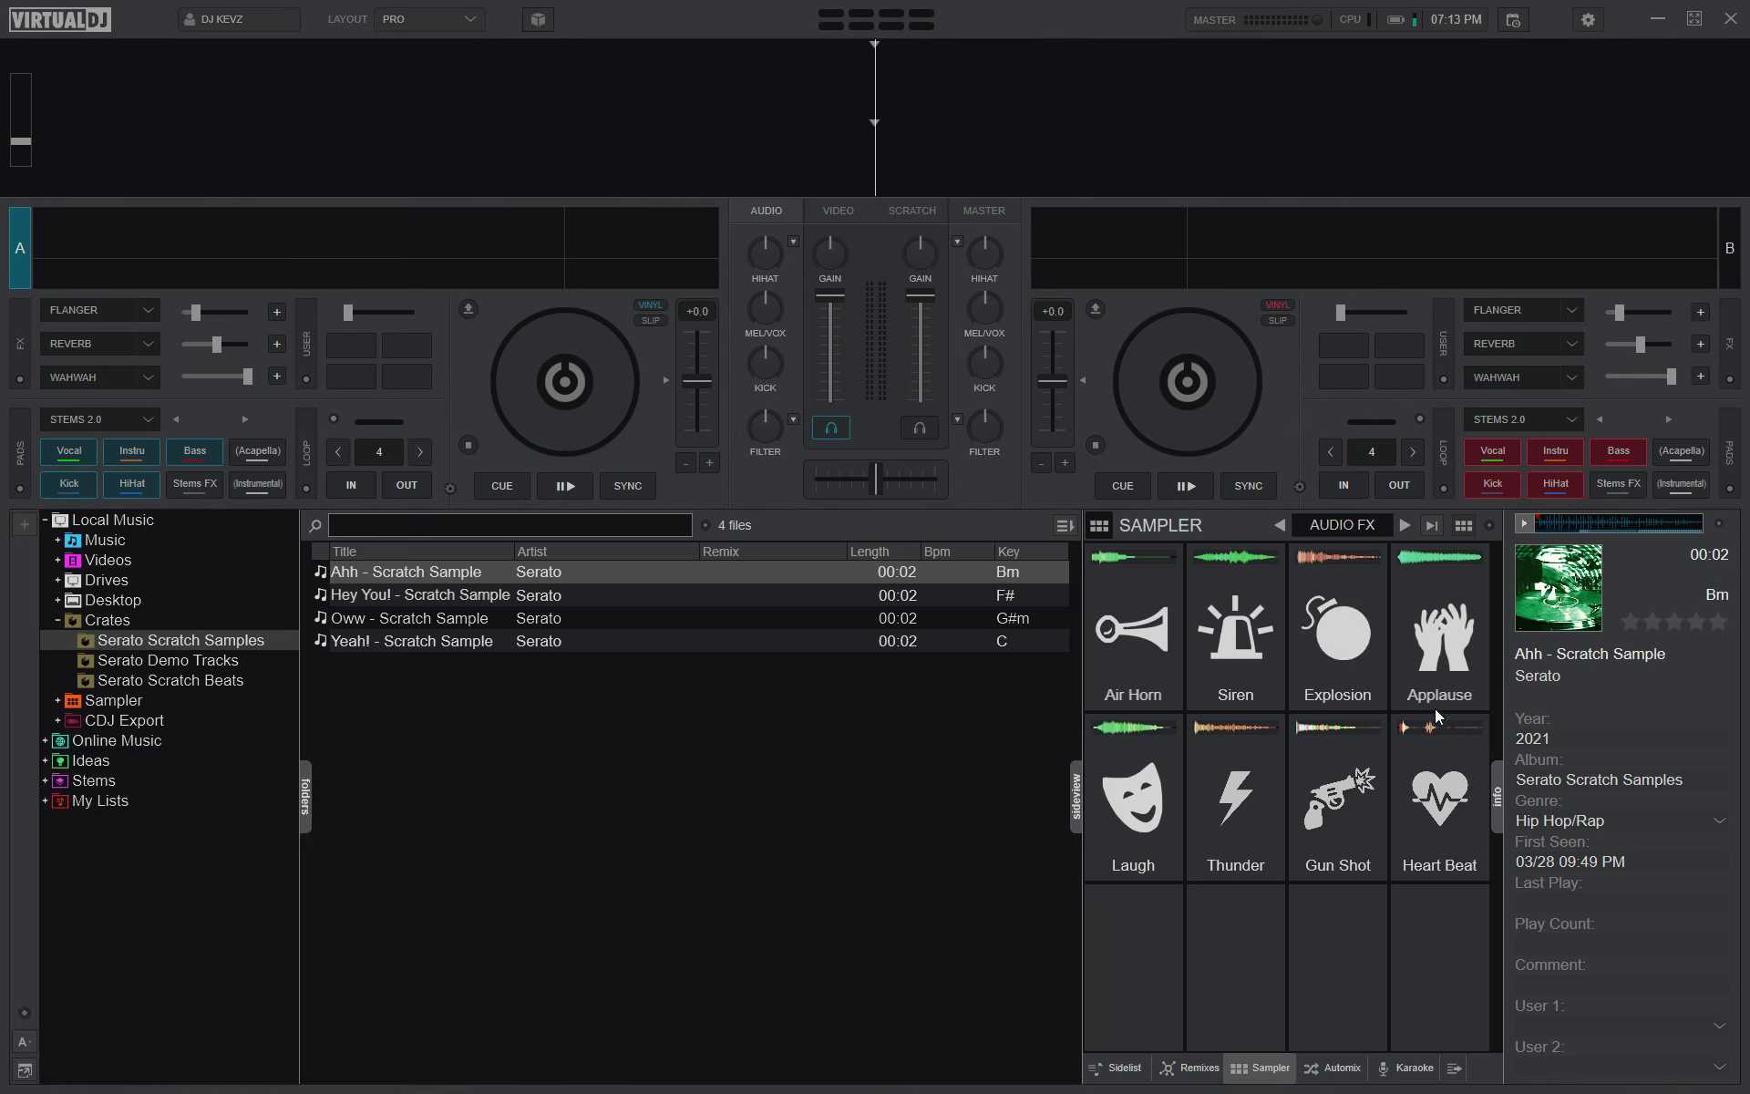
Reopen the advanced keyboard mapping editor and set the key for a new mapping to 4.
{"action": "left_click", "coordinate": [1593, 23]}
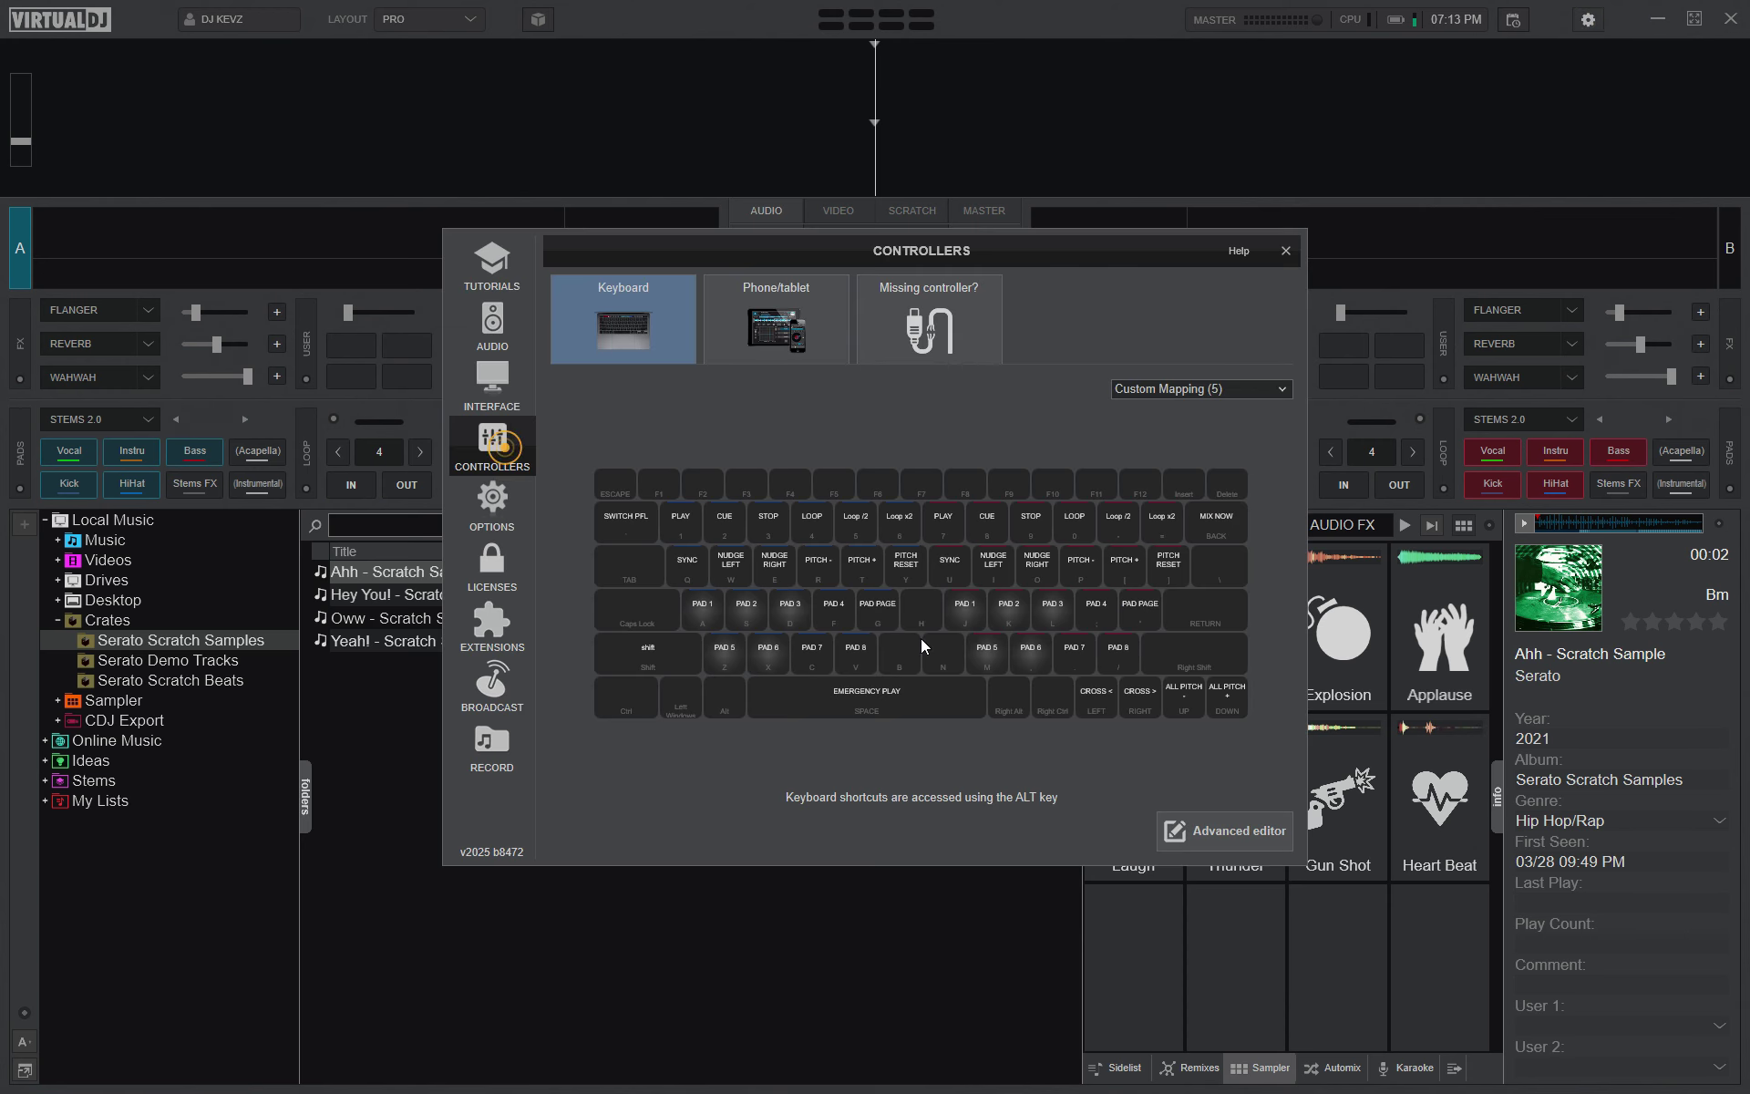
{"action": "left_click", "coordinate": [1253, 829]}
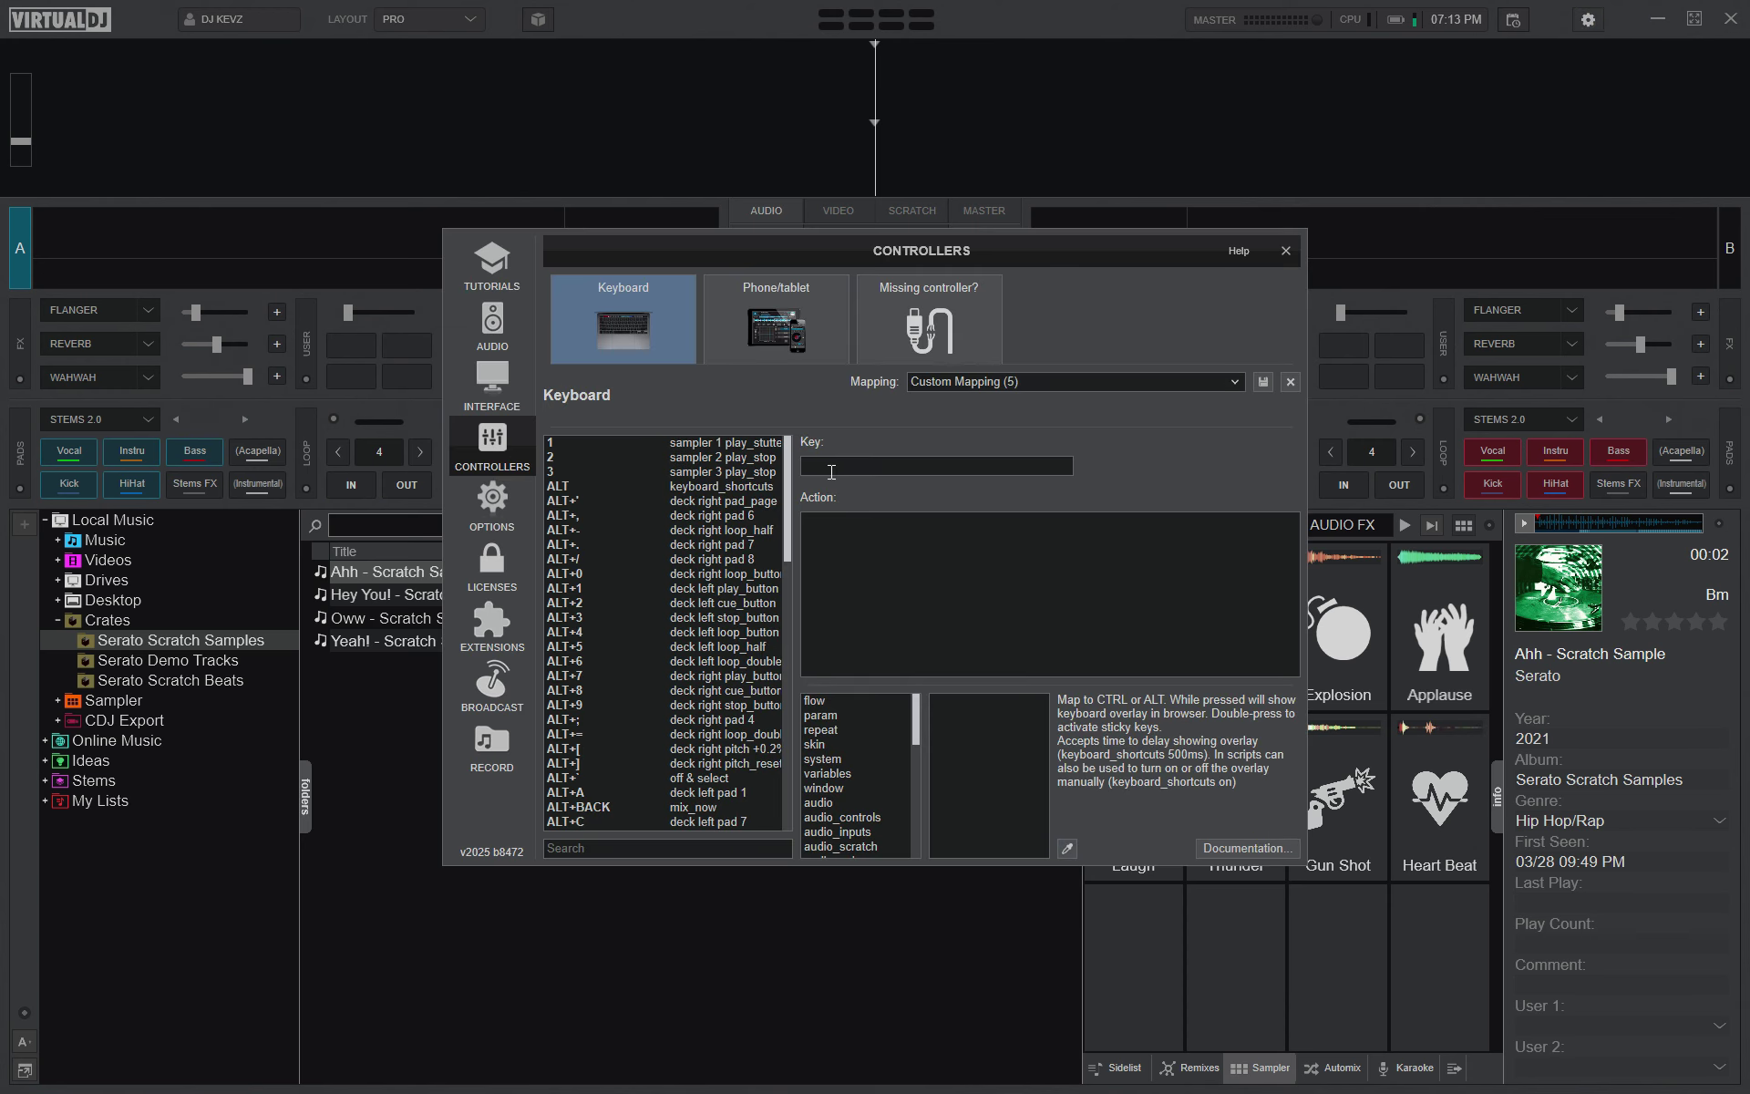
{"action": "left_click", "coordinate": [832, 471]}
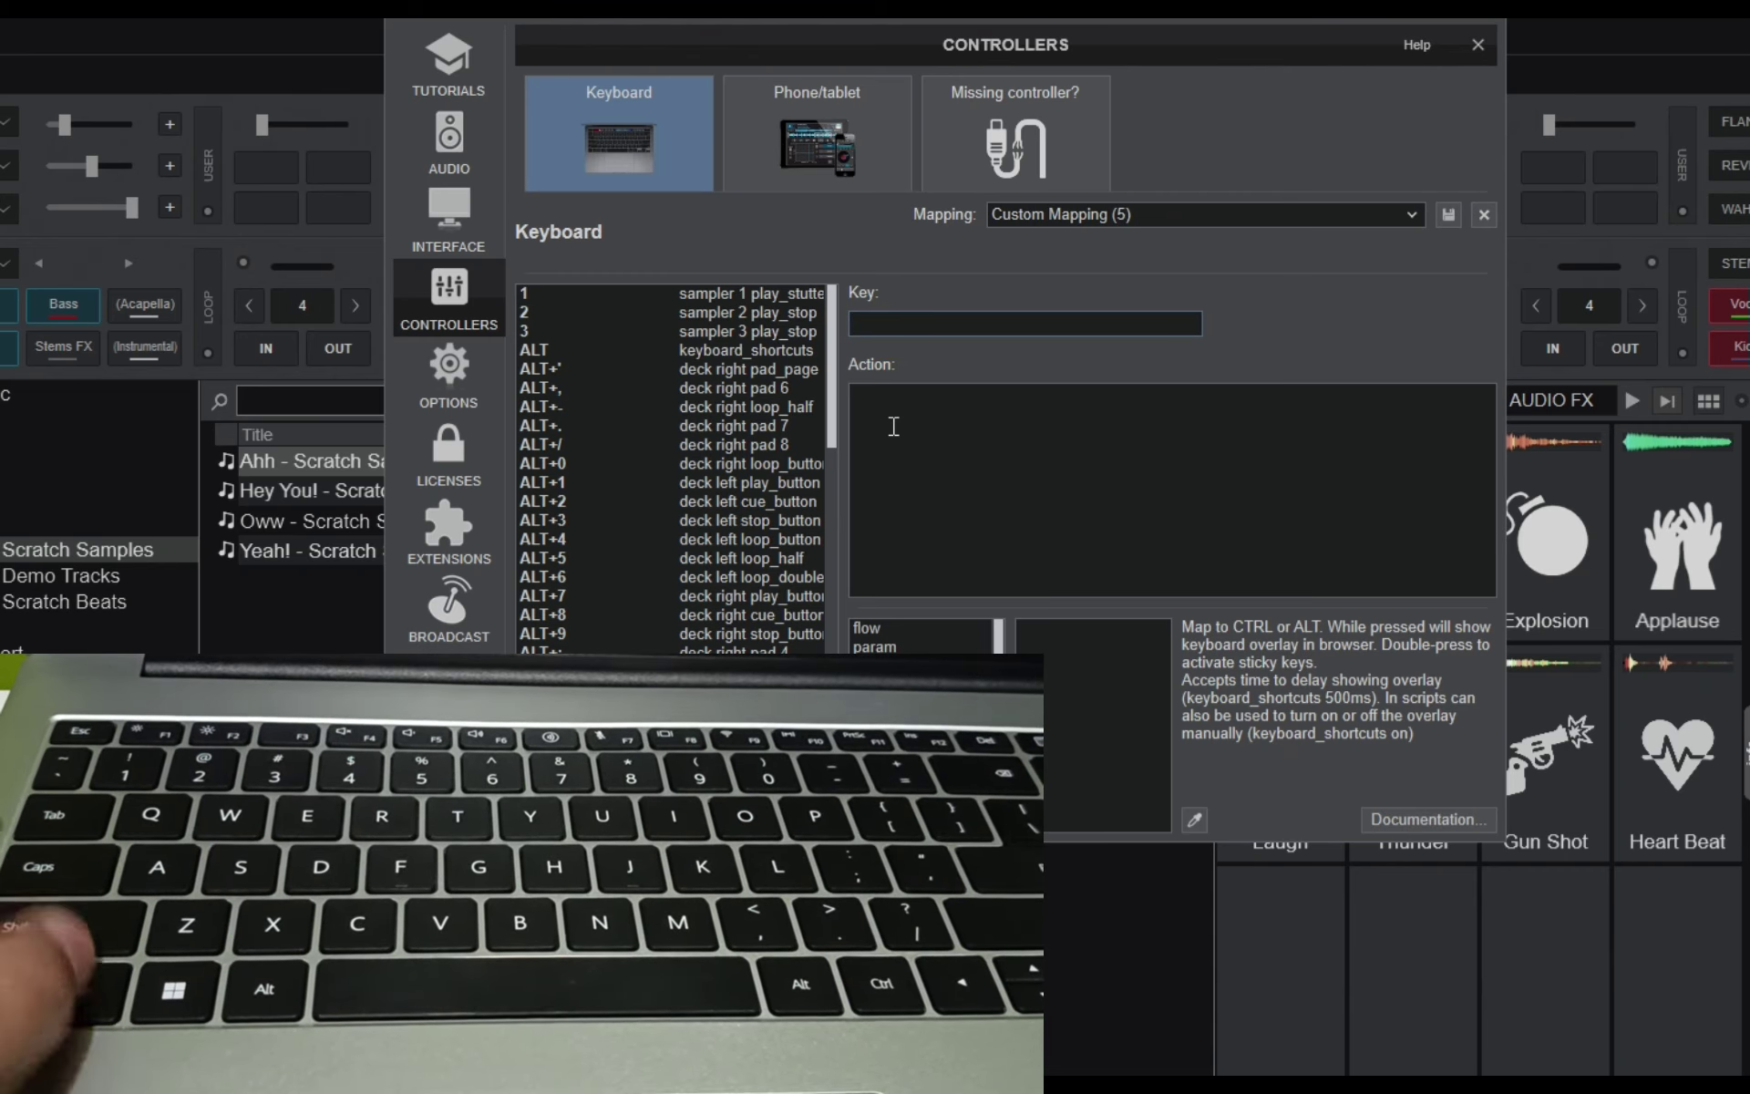
{"action": "key", "text": "4"}
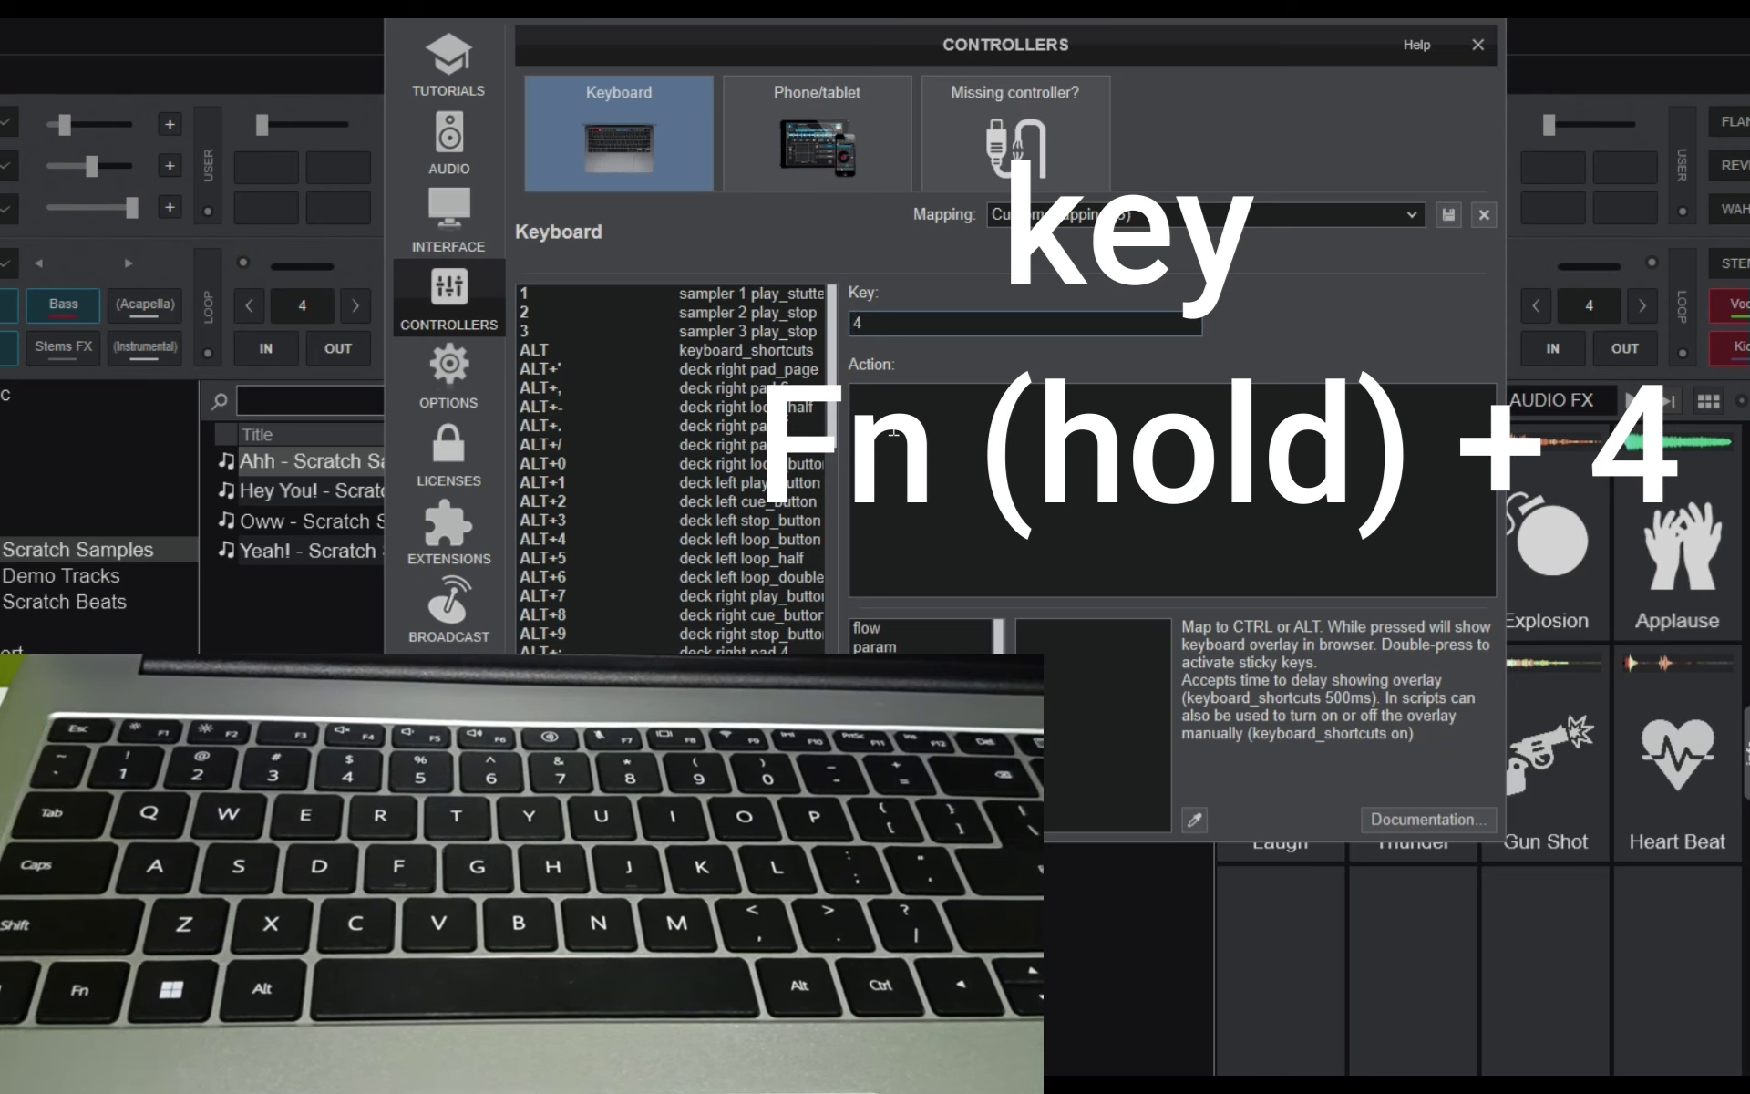
Assign the action "sampler 4 play_stop" to key 4, moving the settings window aside to uncover the sampler pads.
{"action": "left_click", "coordinate": [888, 398]}
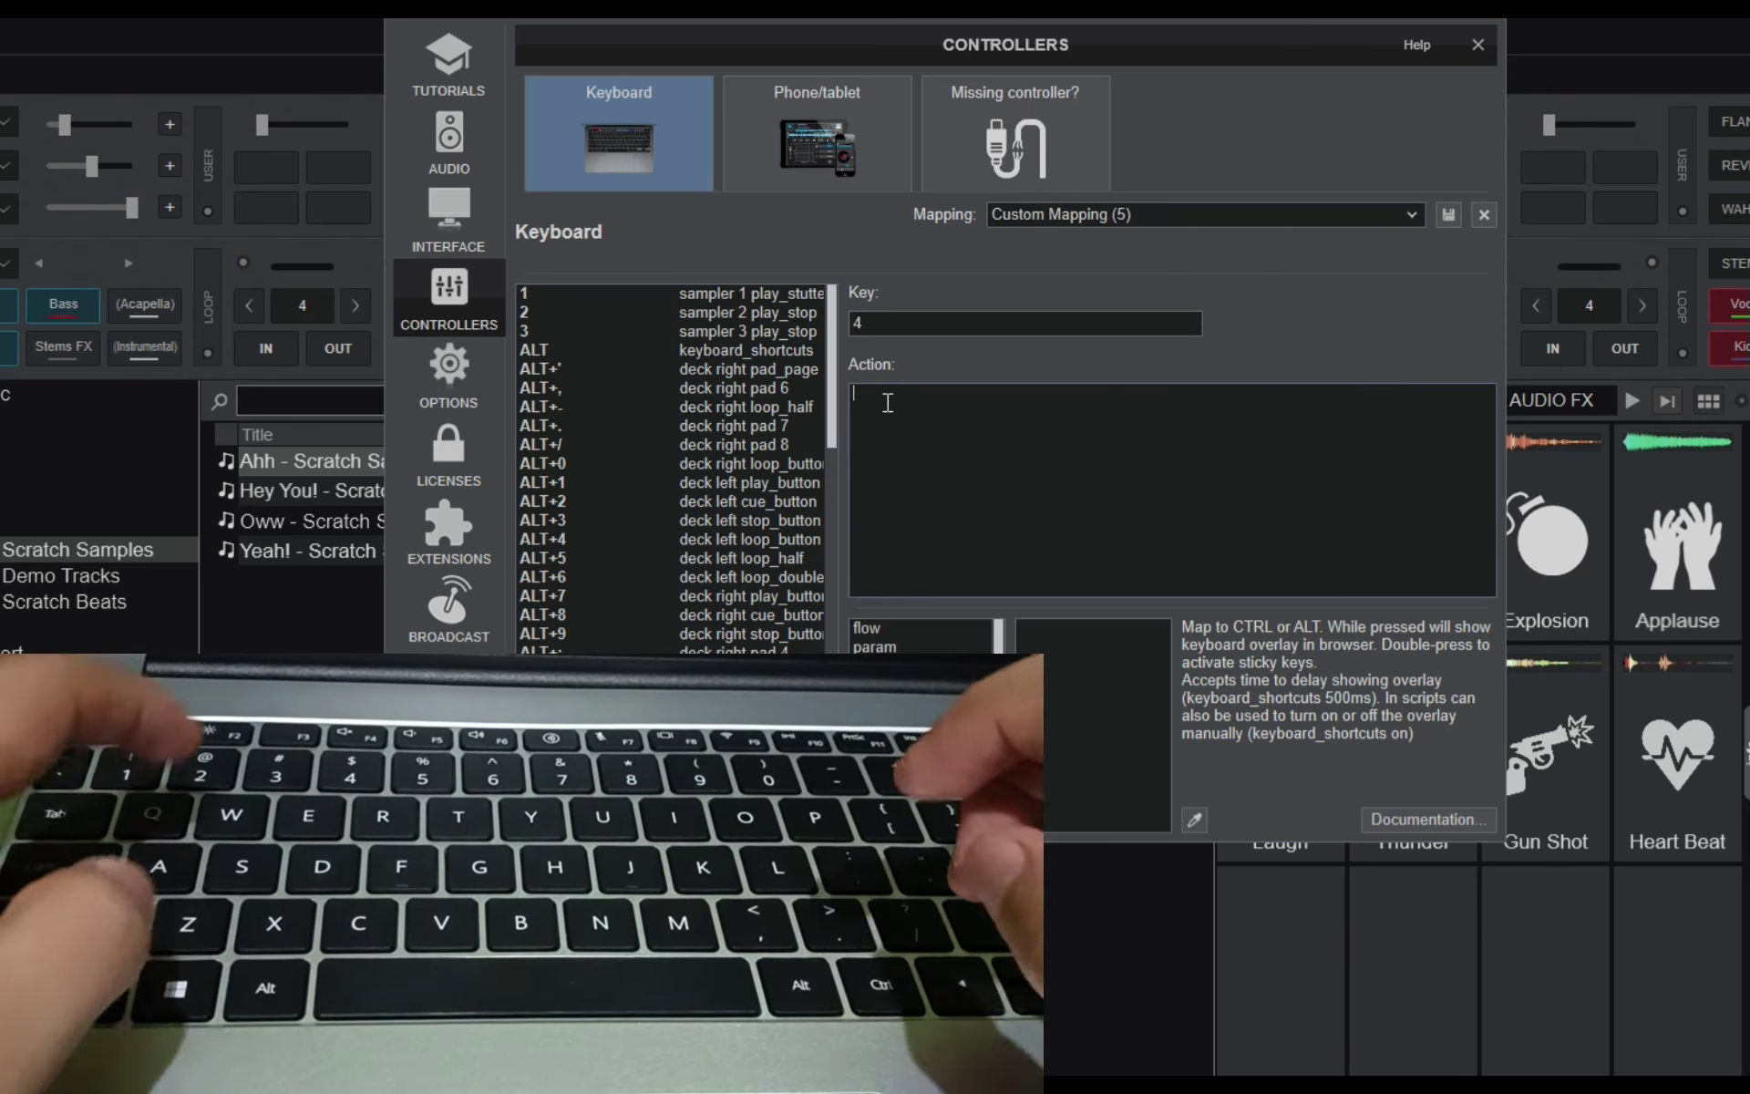
{"action": "type", "text": "sam"}
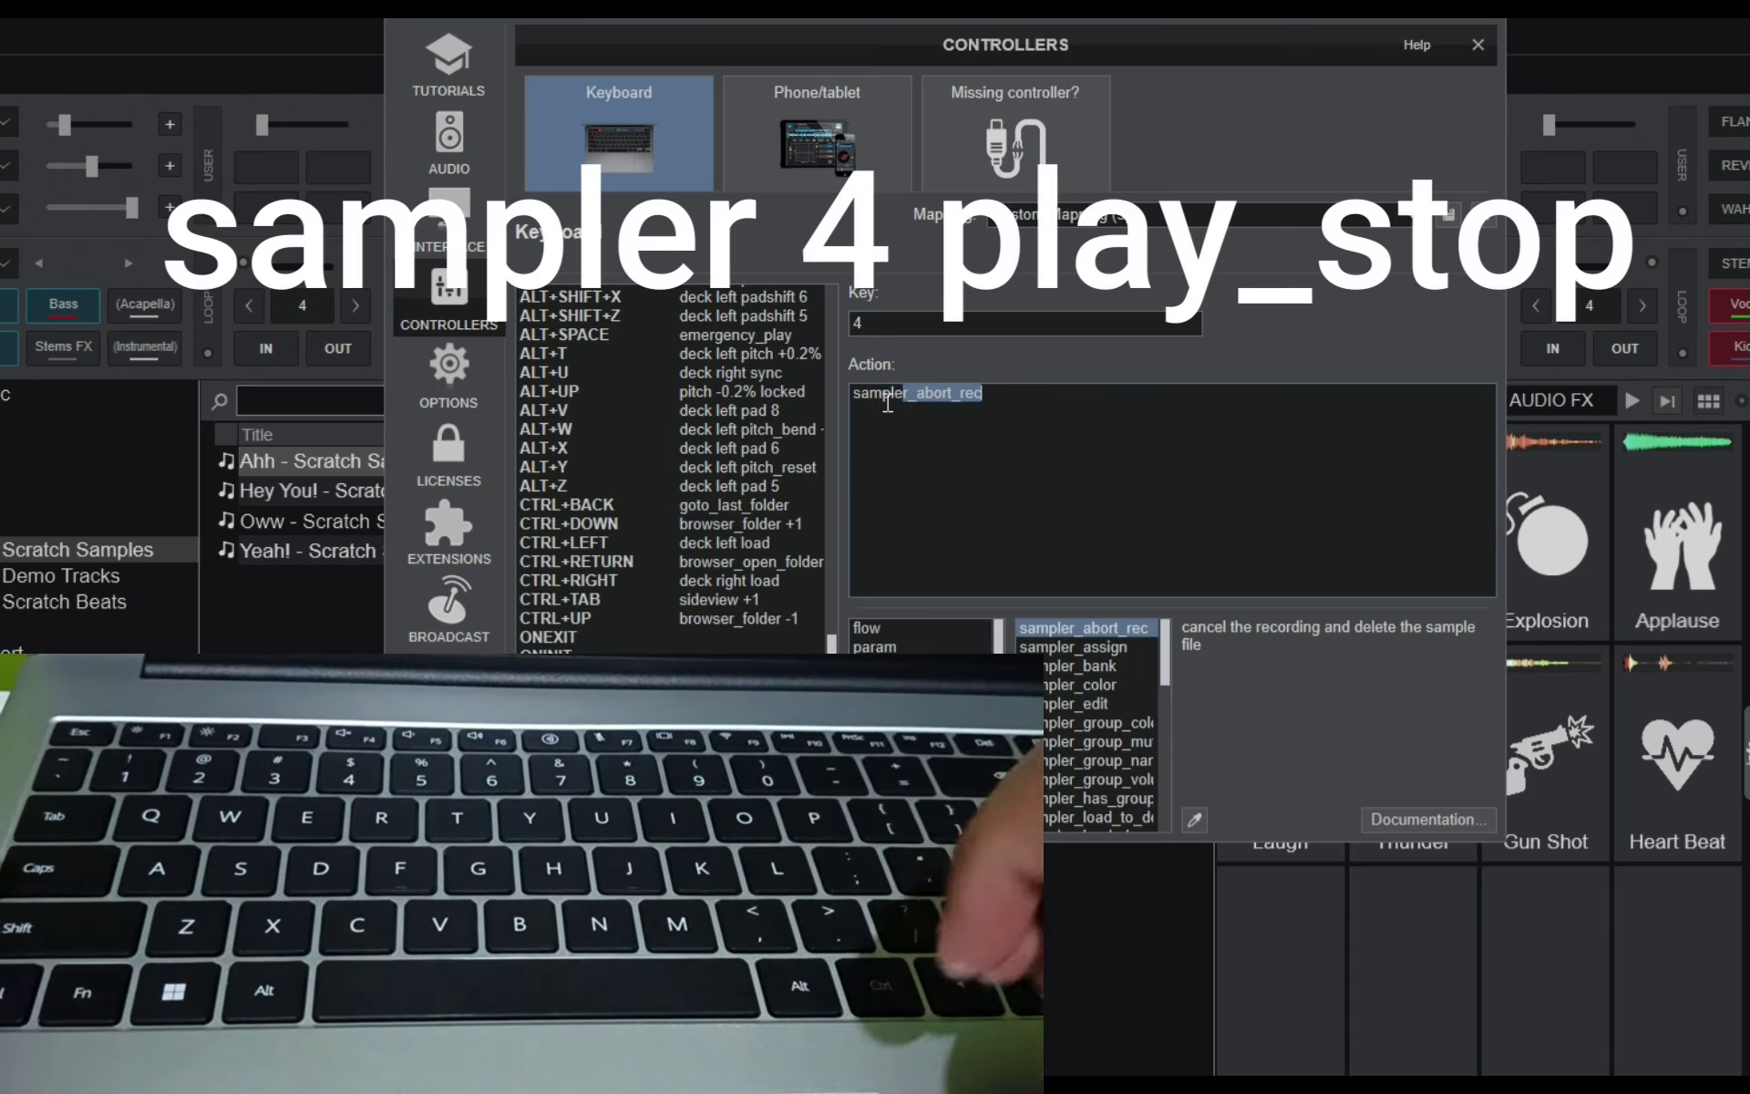
{"action": "type", "text": "pler"}
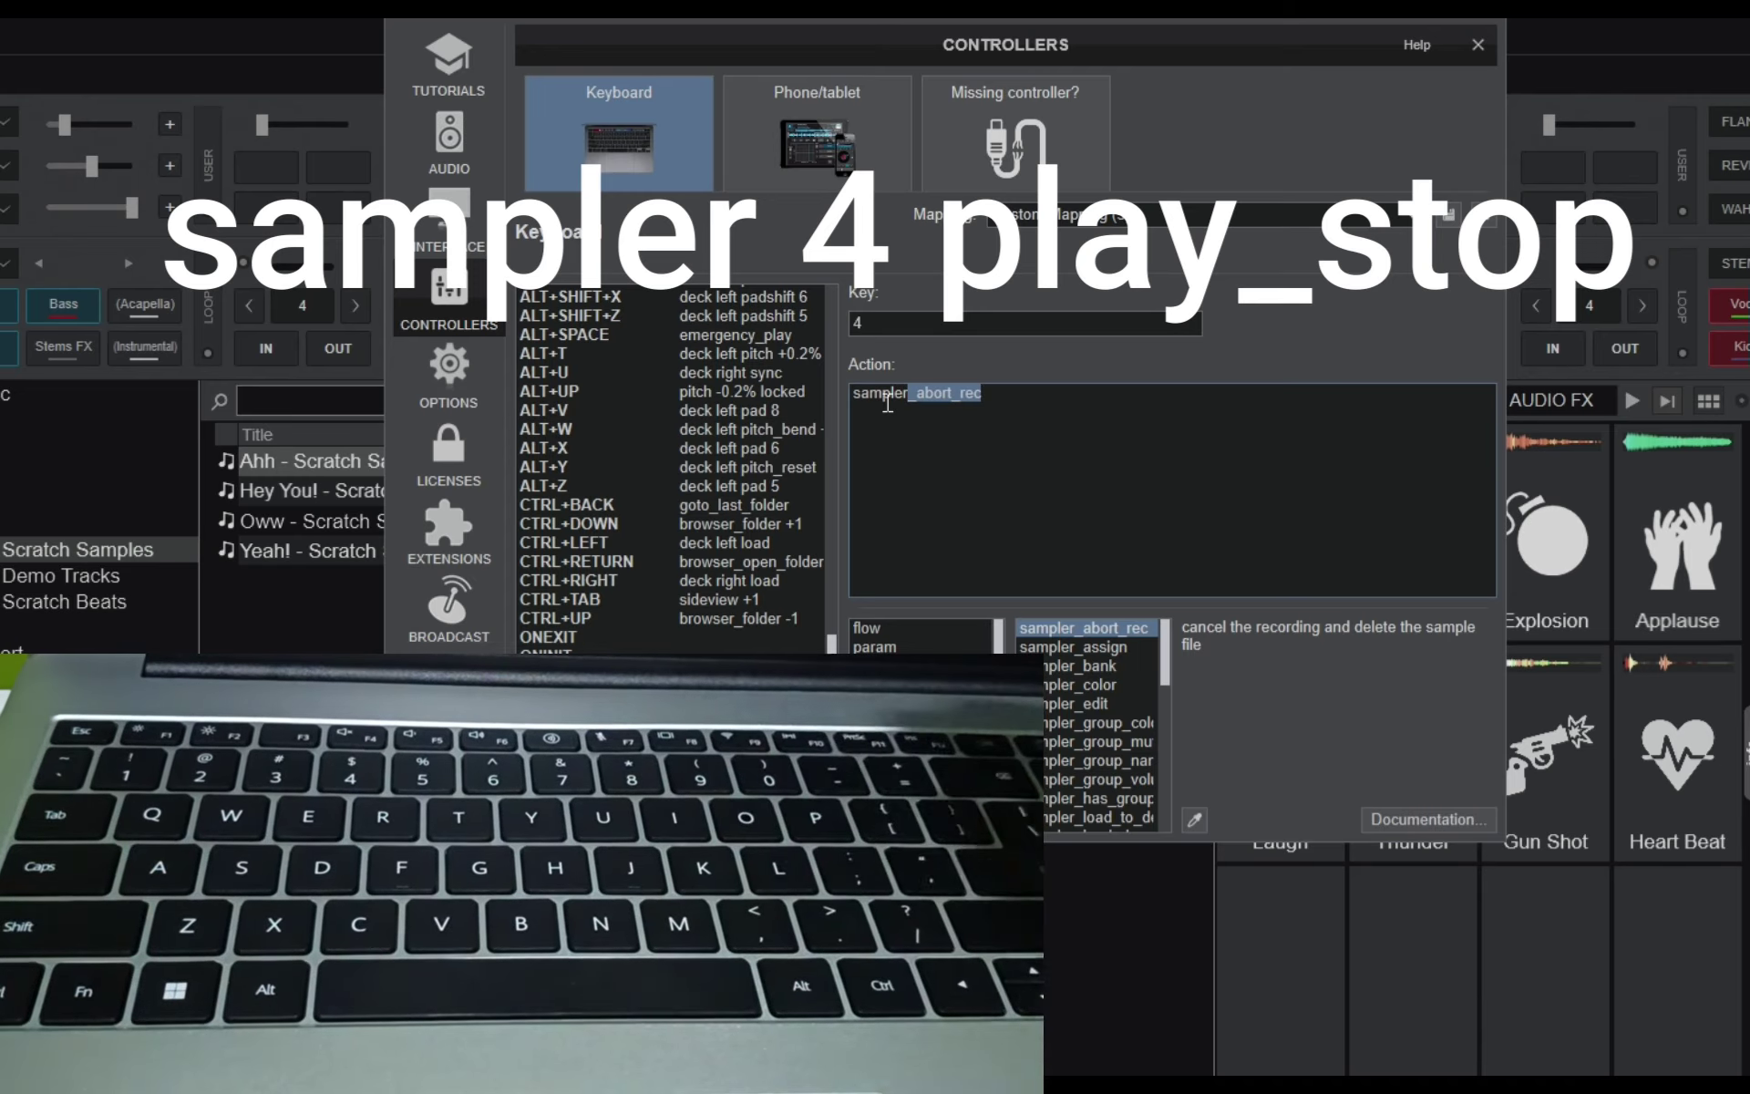
{"action": "left_click_drag", "start_coordinate": [1105, 56], "coordinate": [752, 83]}
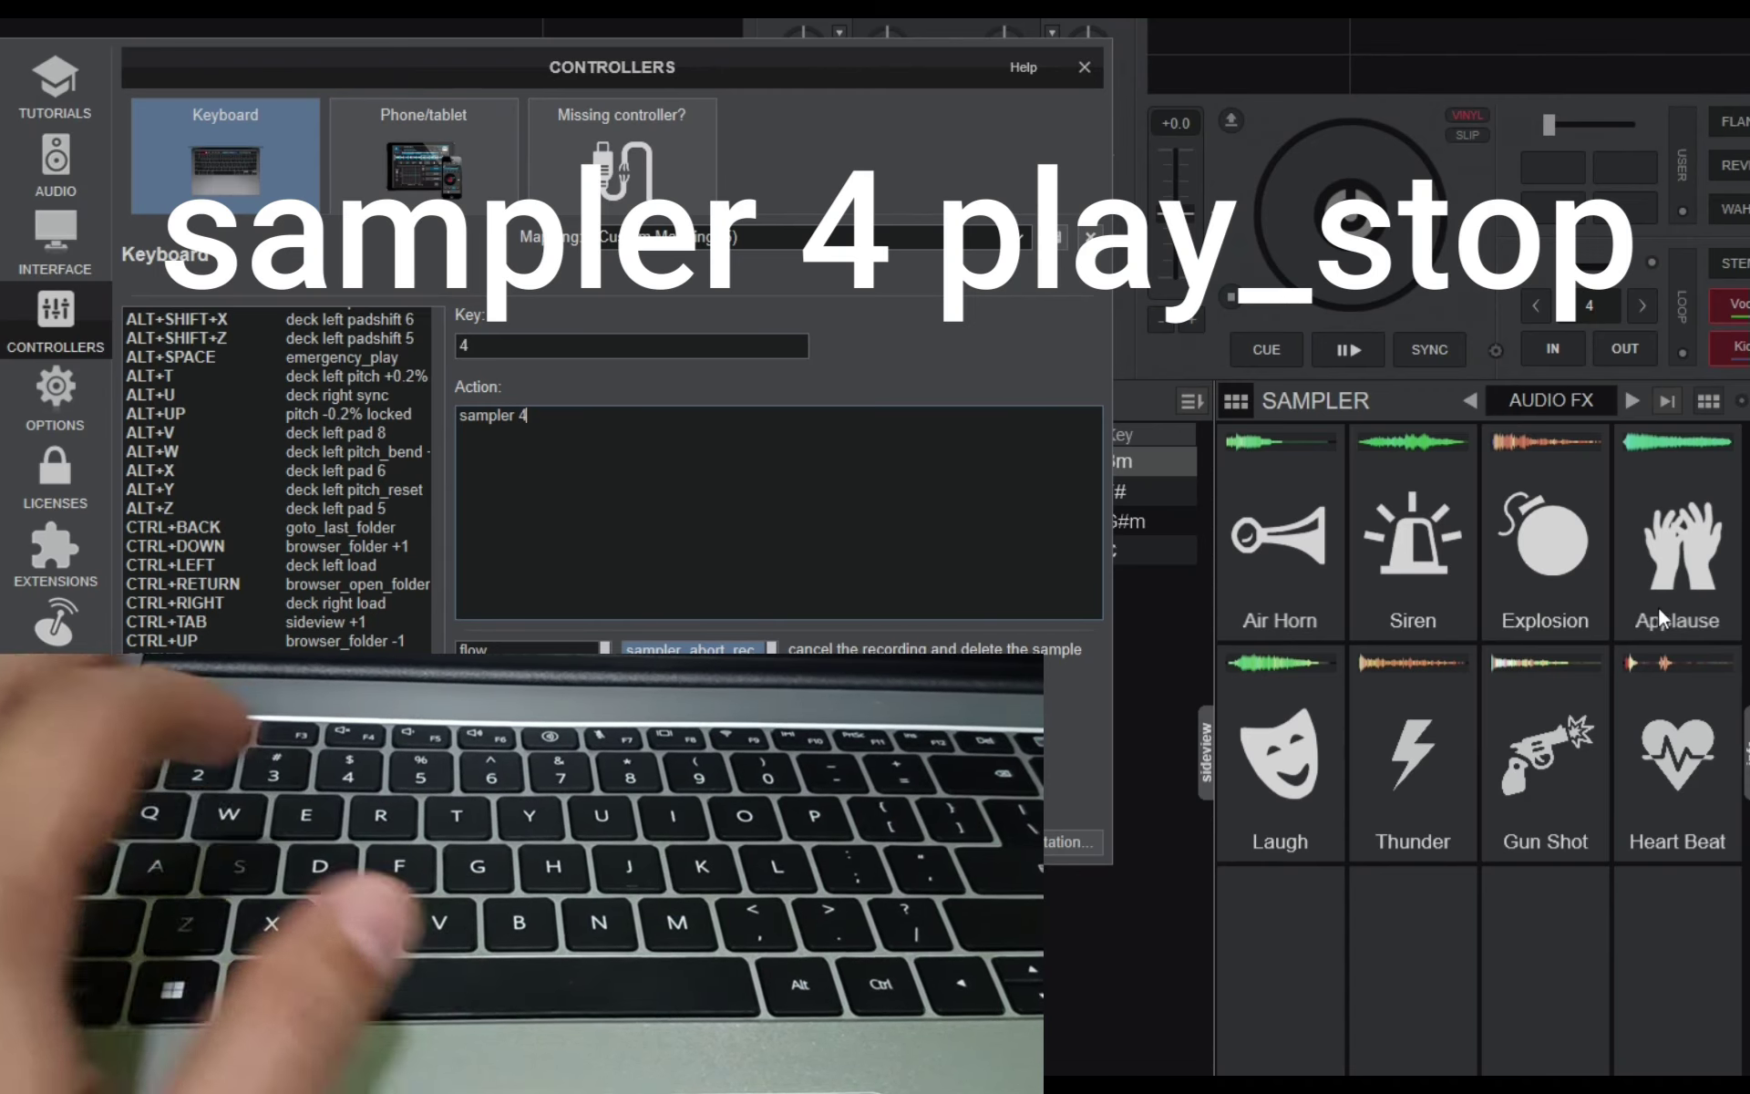
{"action": "type", "text": "4 pla"}
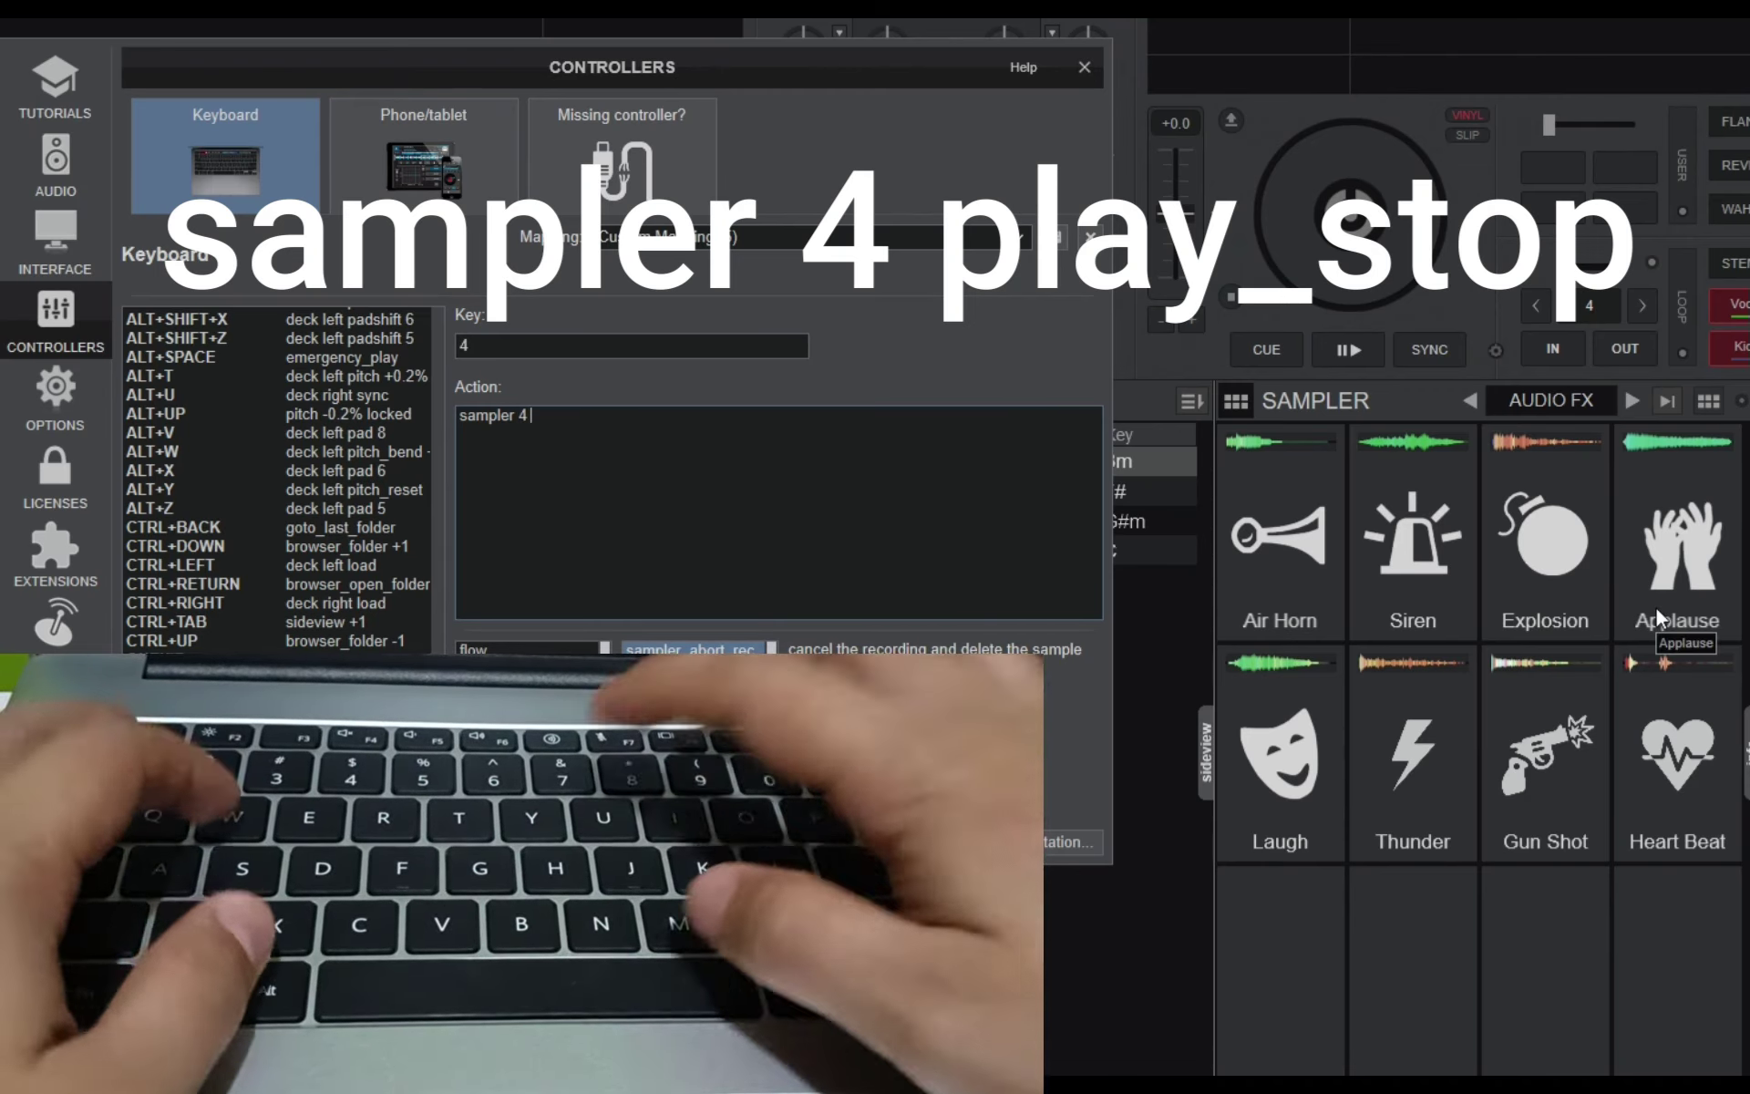
{"action": "type", "text": "y"}
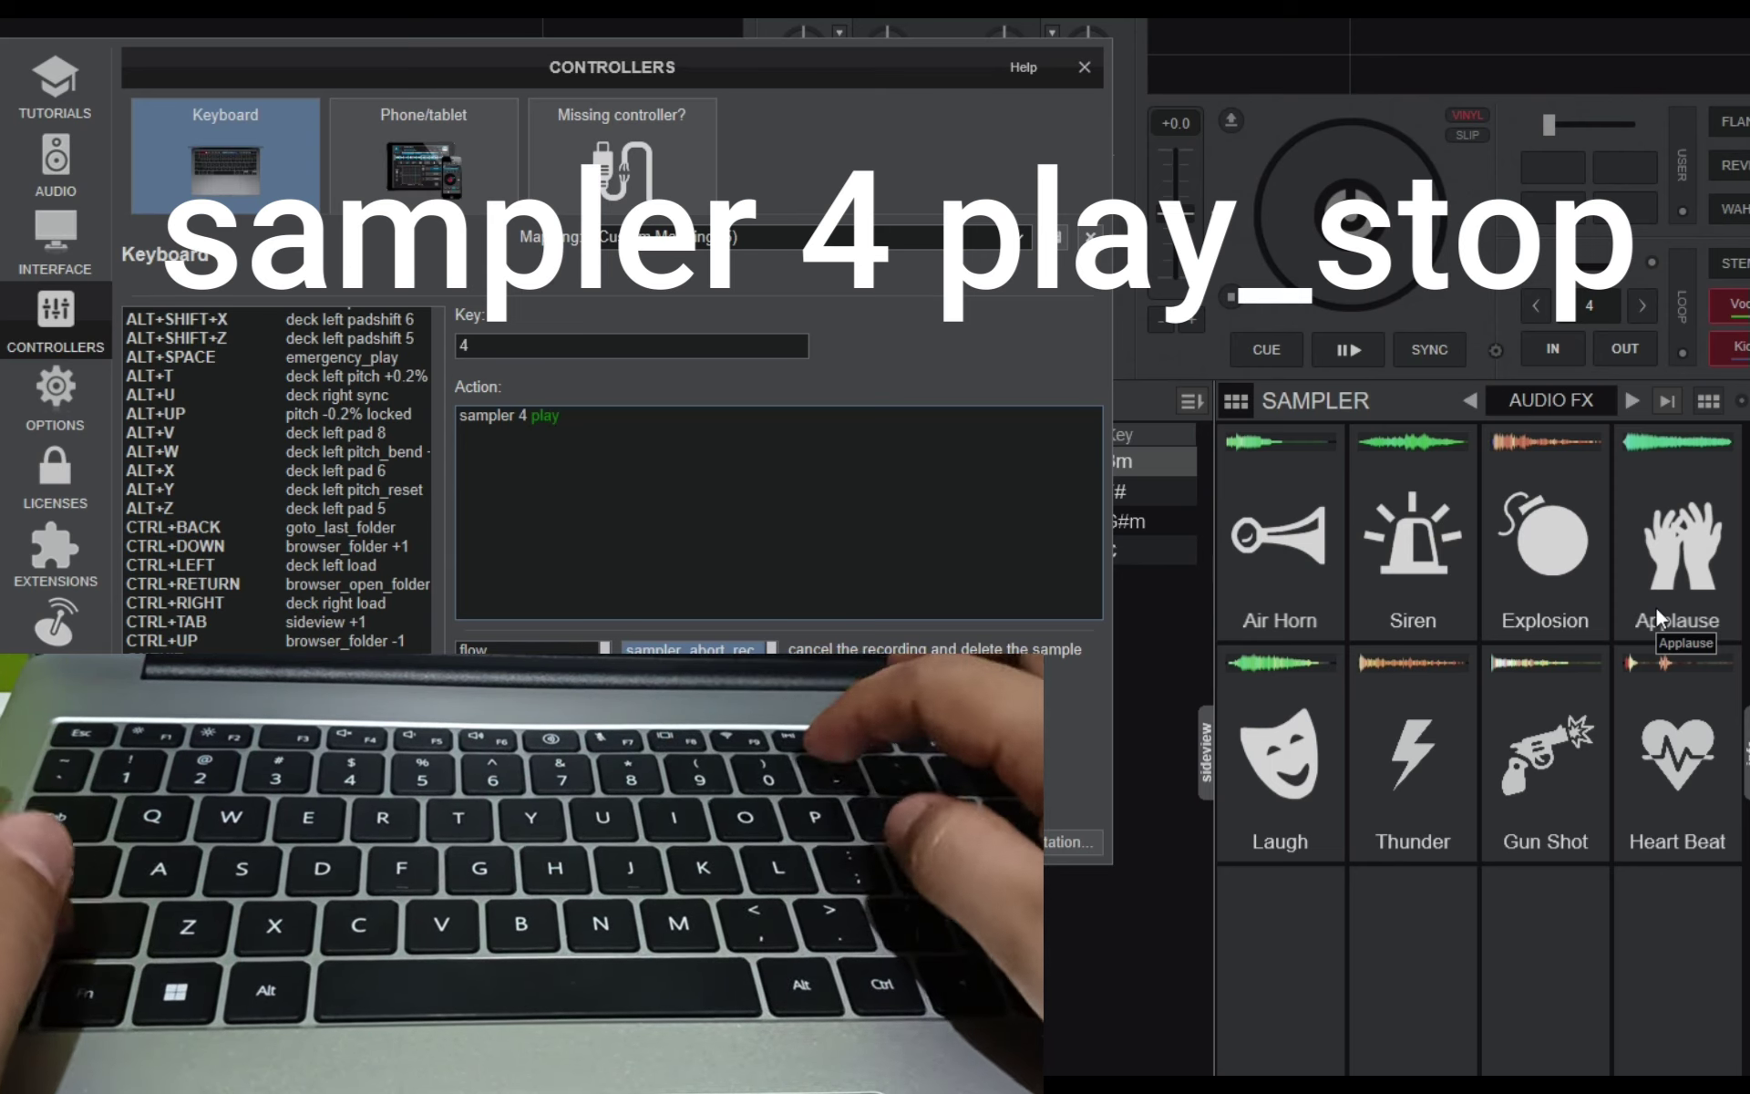
{"action": "type", "text": "_"}
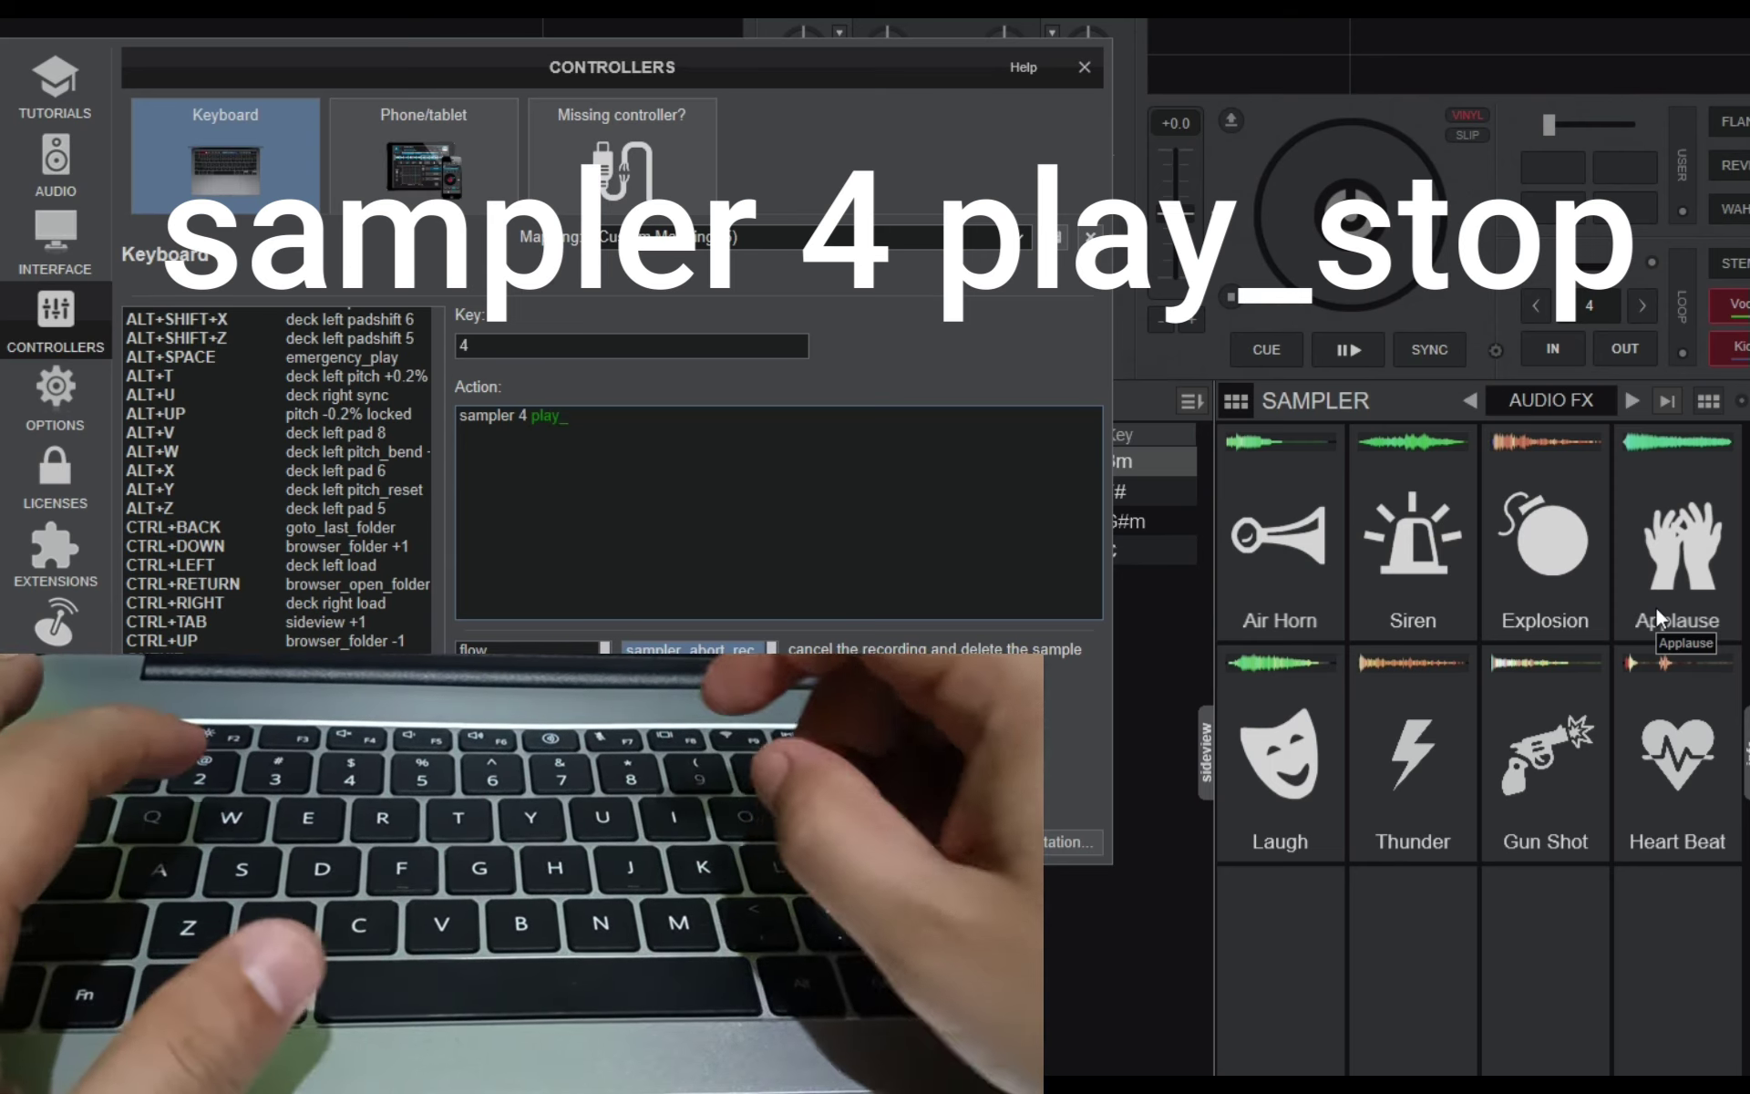
{"action": "type", "text": "st"}
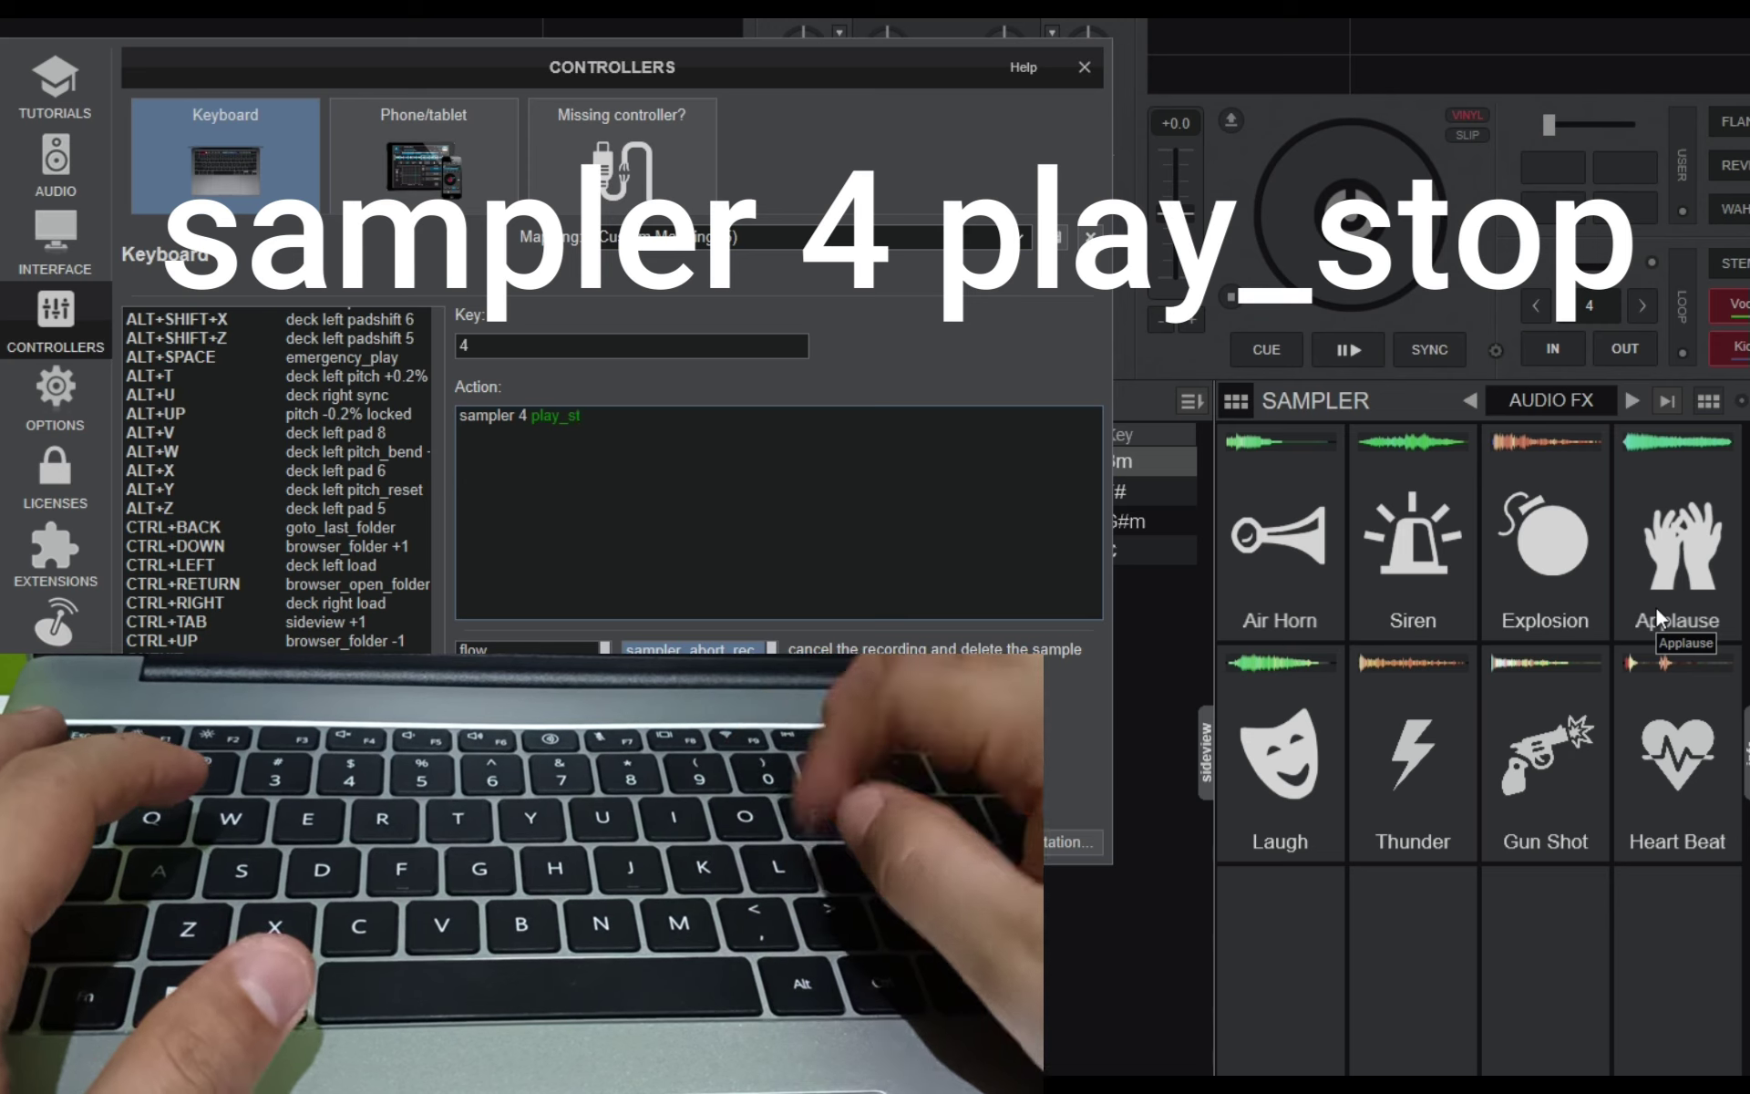
{"action": "type", "text": "op"}
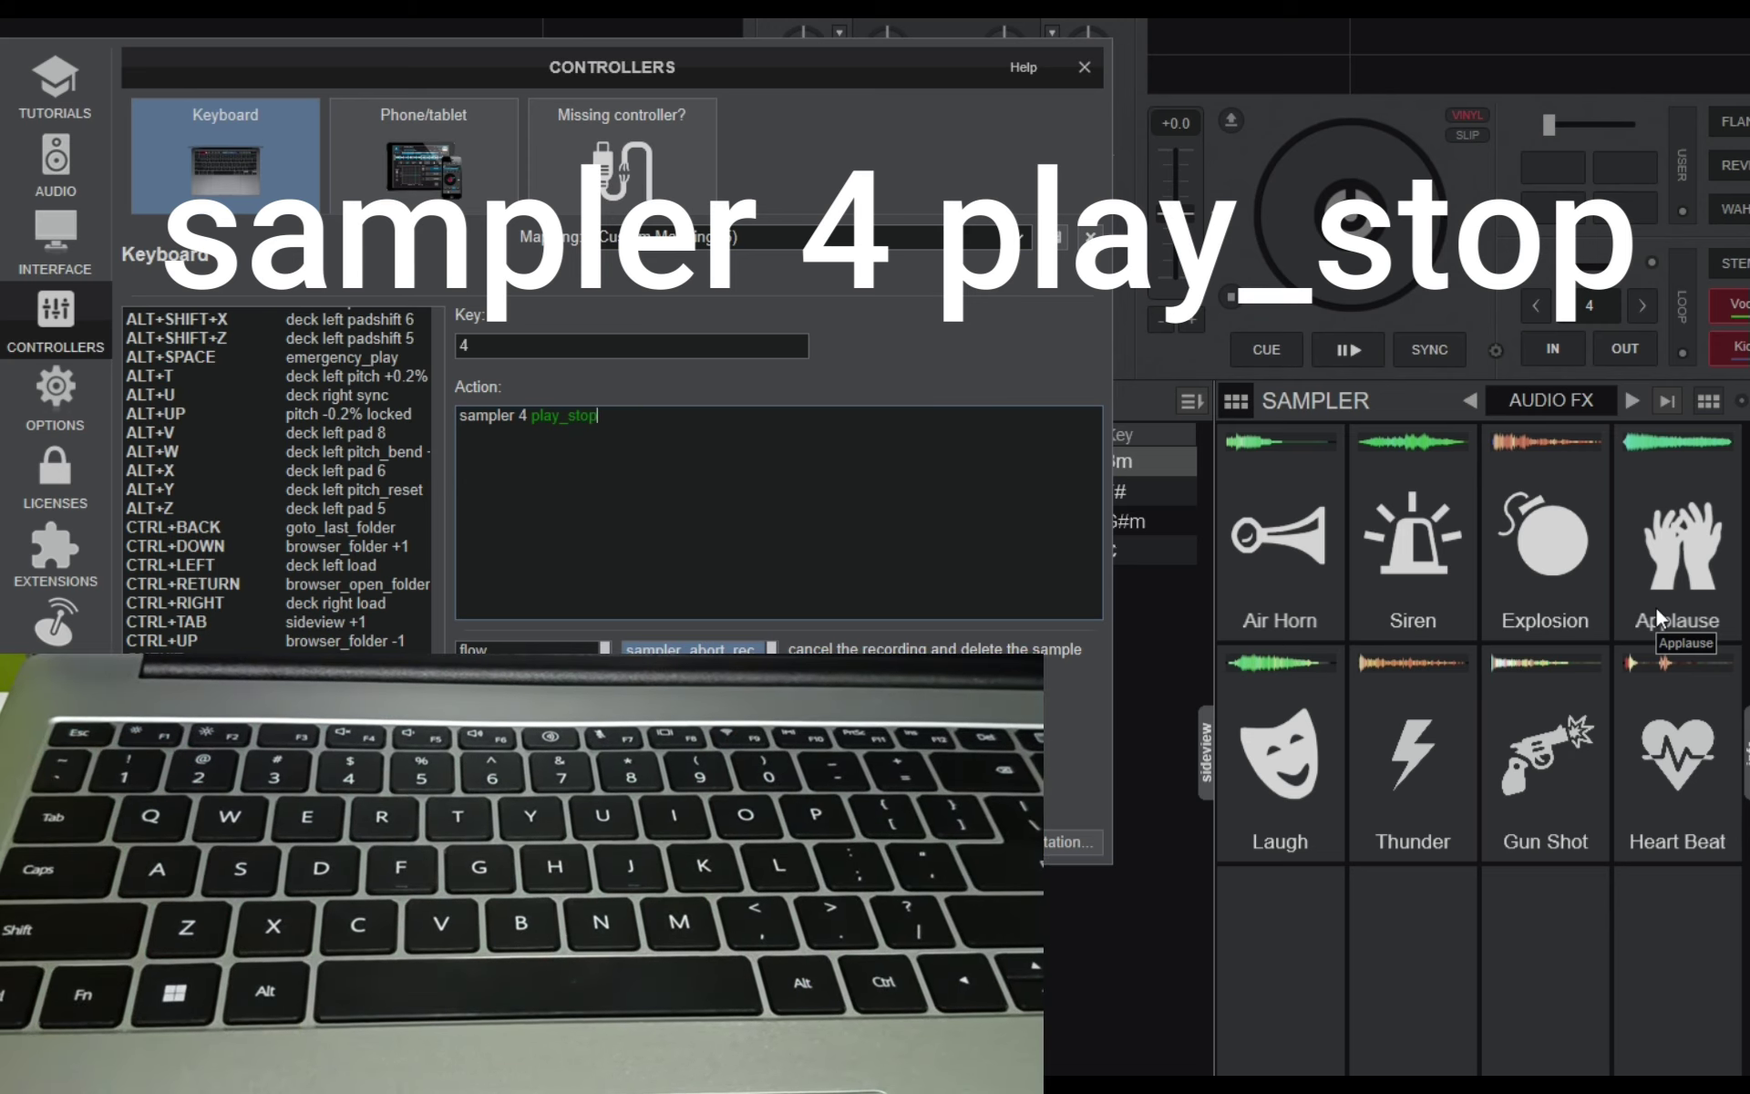
Save and close the custom mapping, and test the key assigned to the fourth sampler pad.
{"action": "left_click", "coordinate": [1054, 237]}
{"action": "left_click", "coordinate": [1085, 66]}
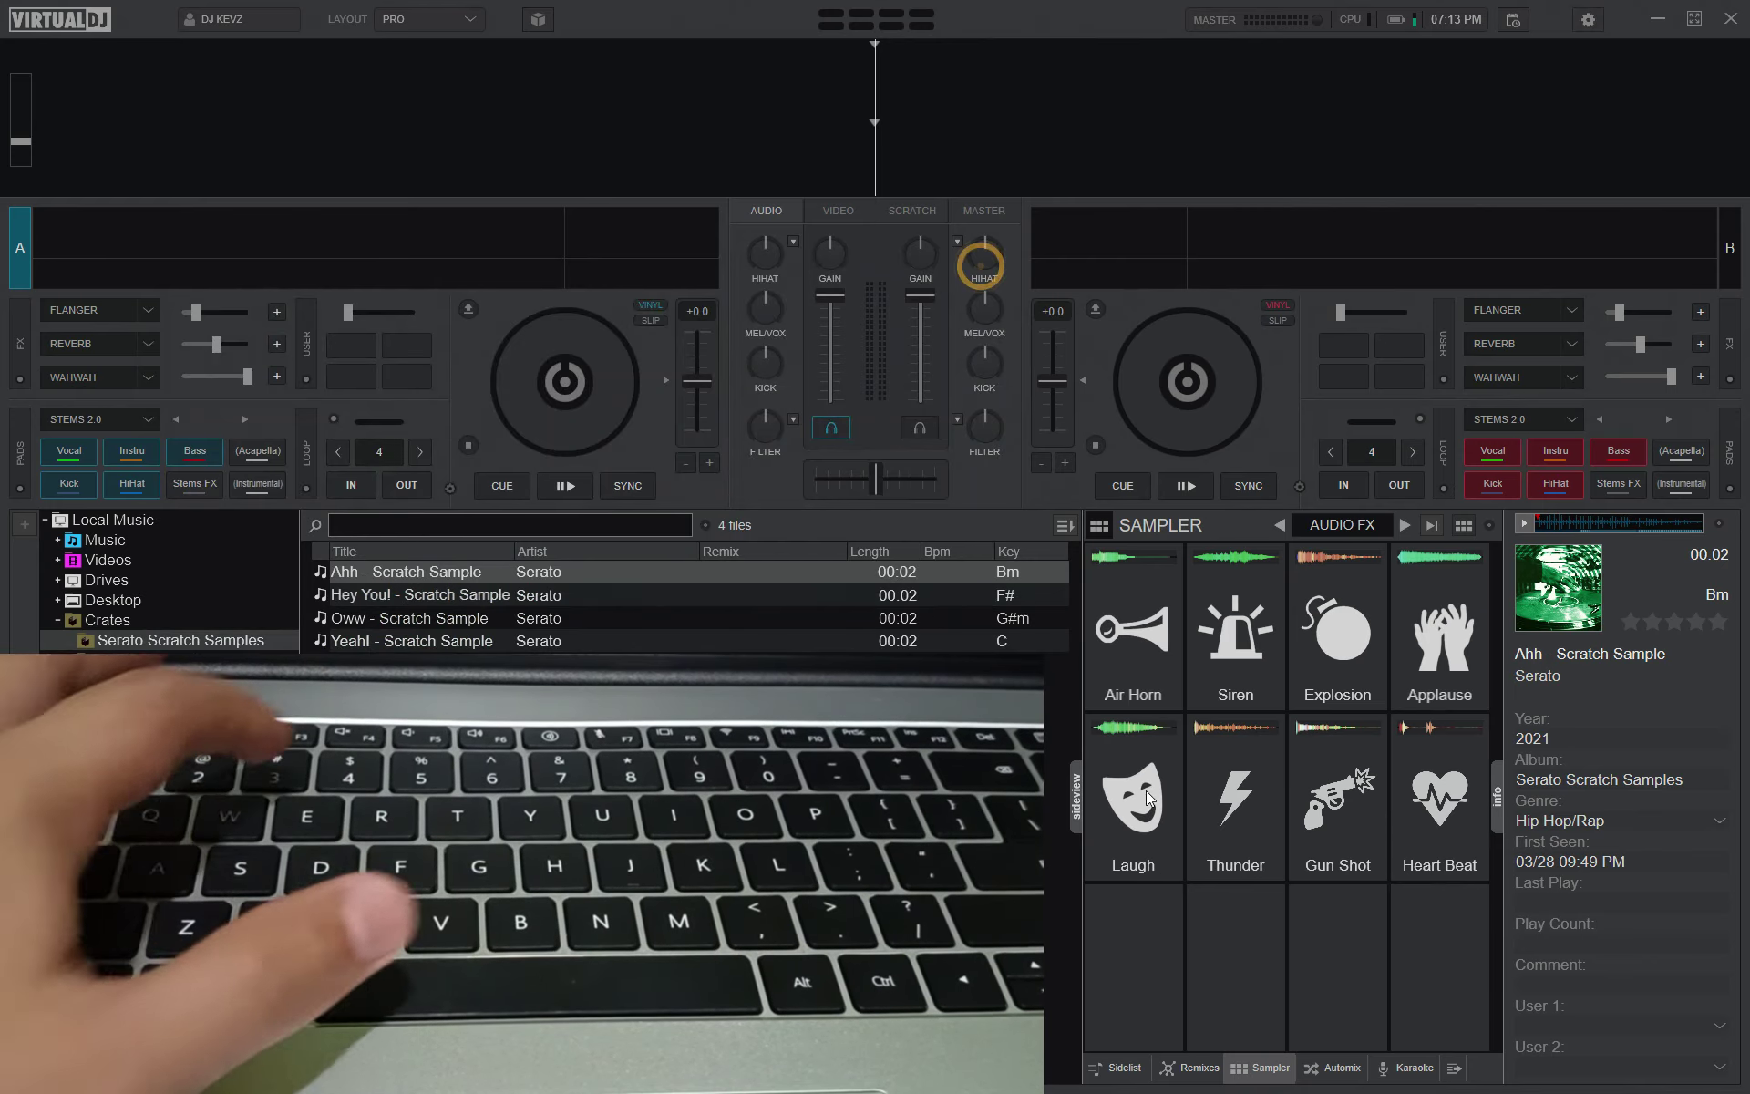
{"action": "key", "text": "a"}
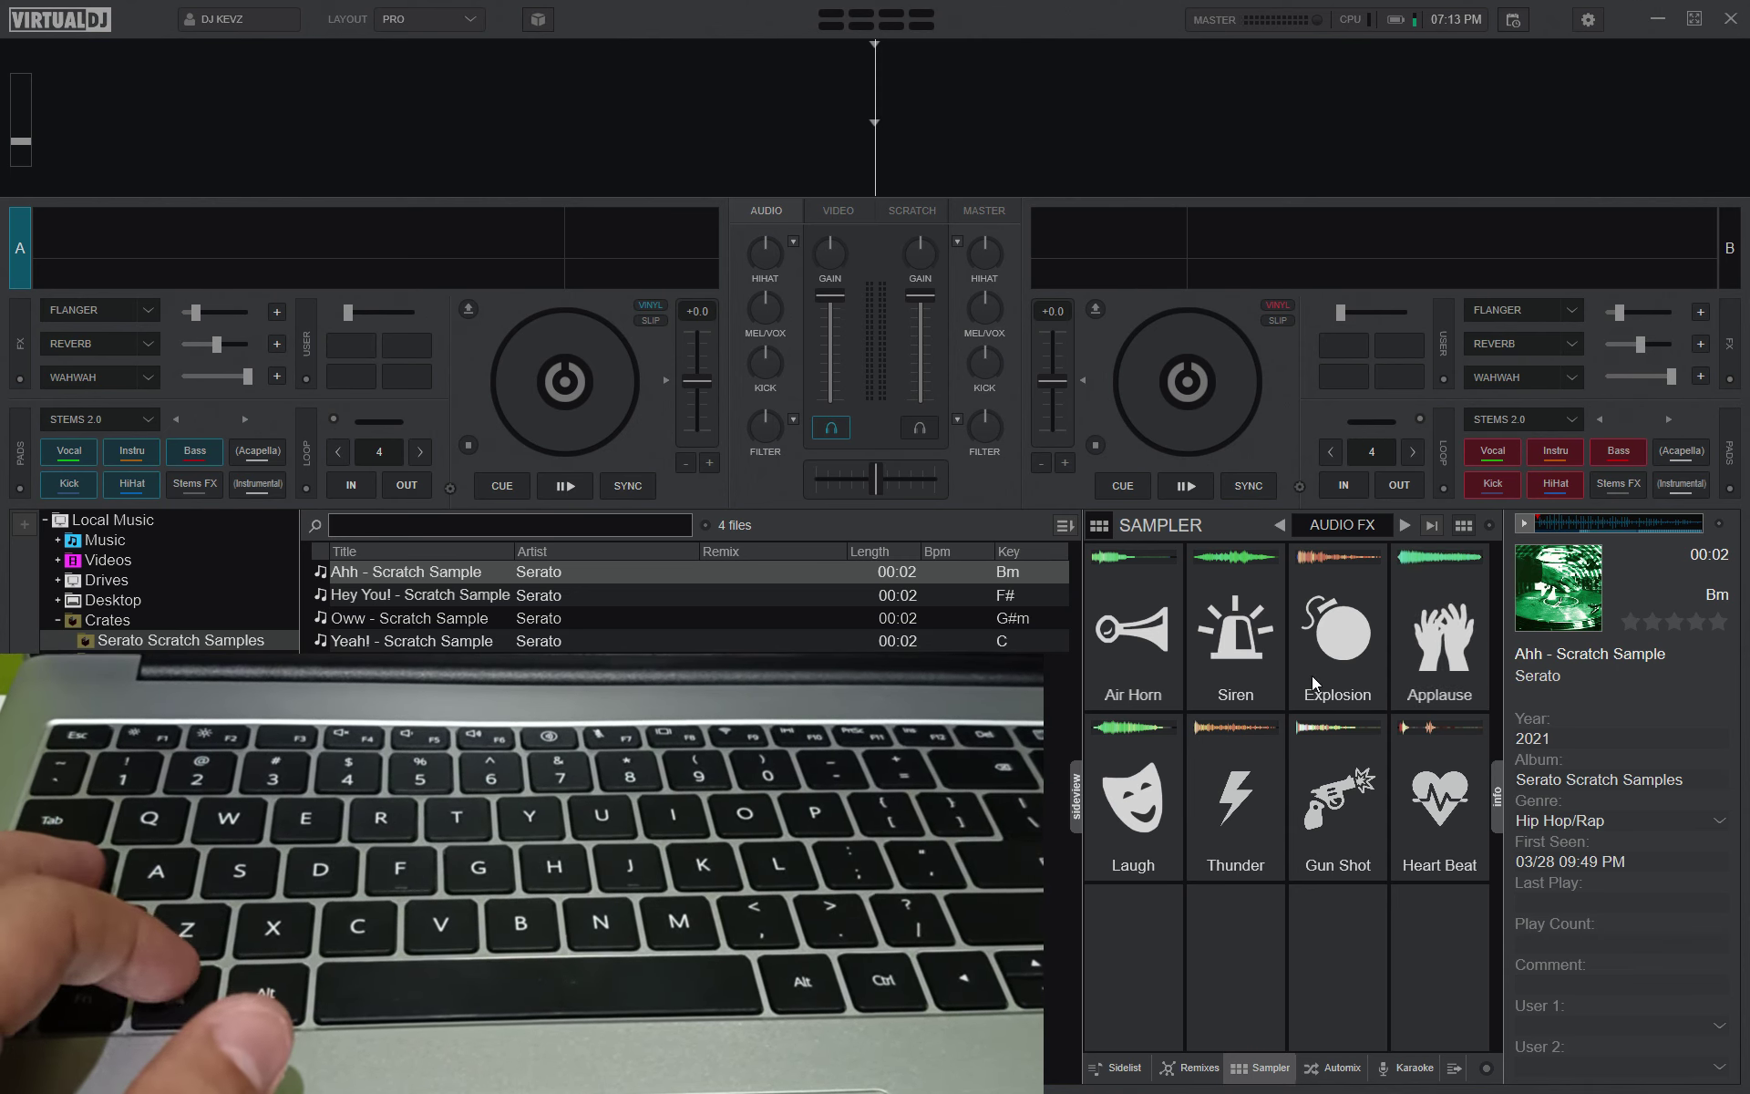
Reopen the advanced keyboard mapping editor and set the key for a new mapping to 5.
{"action": "left_click", "coordinate": [1588, 19]}
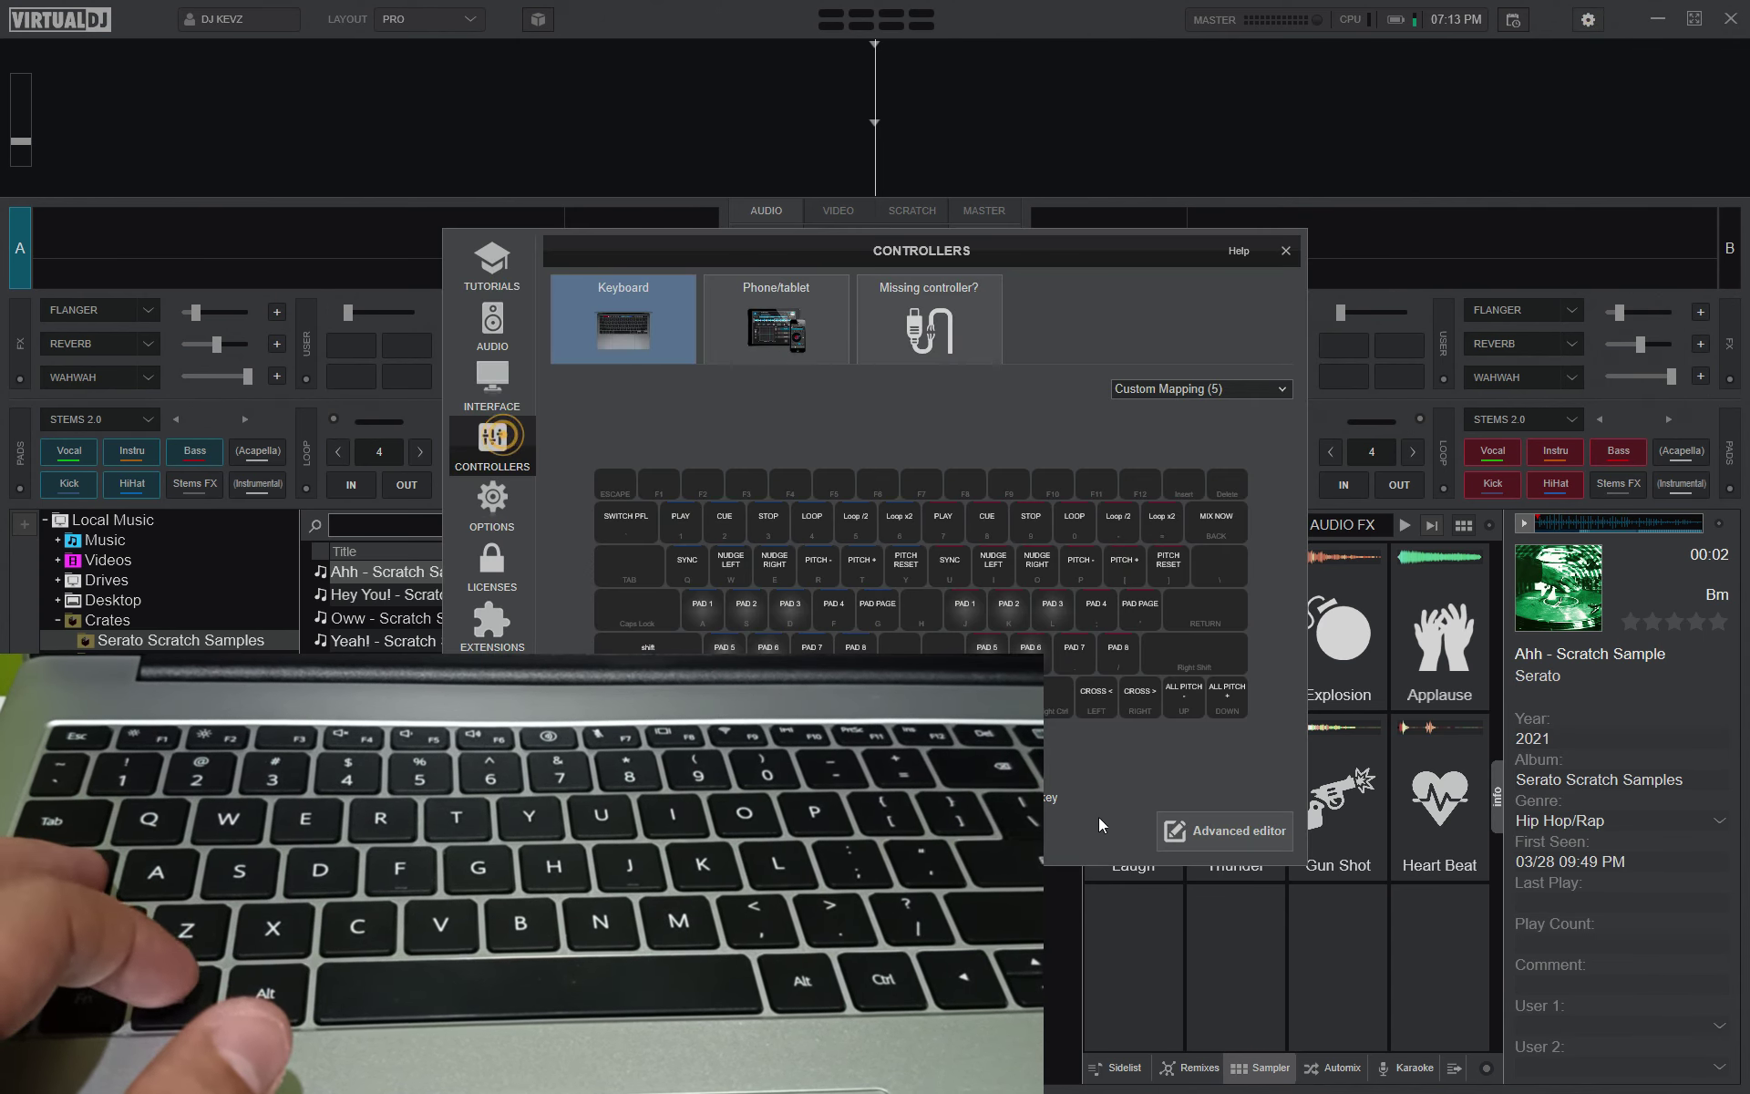
{"action": "left_click", "coordinate": [1224, 830]}
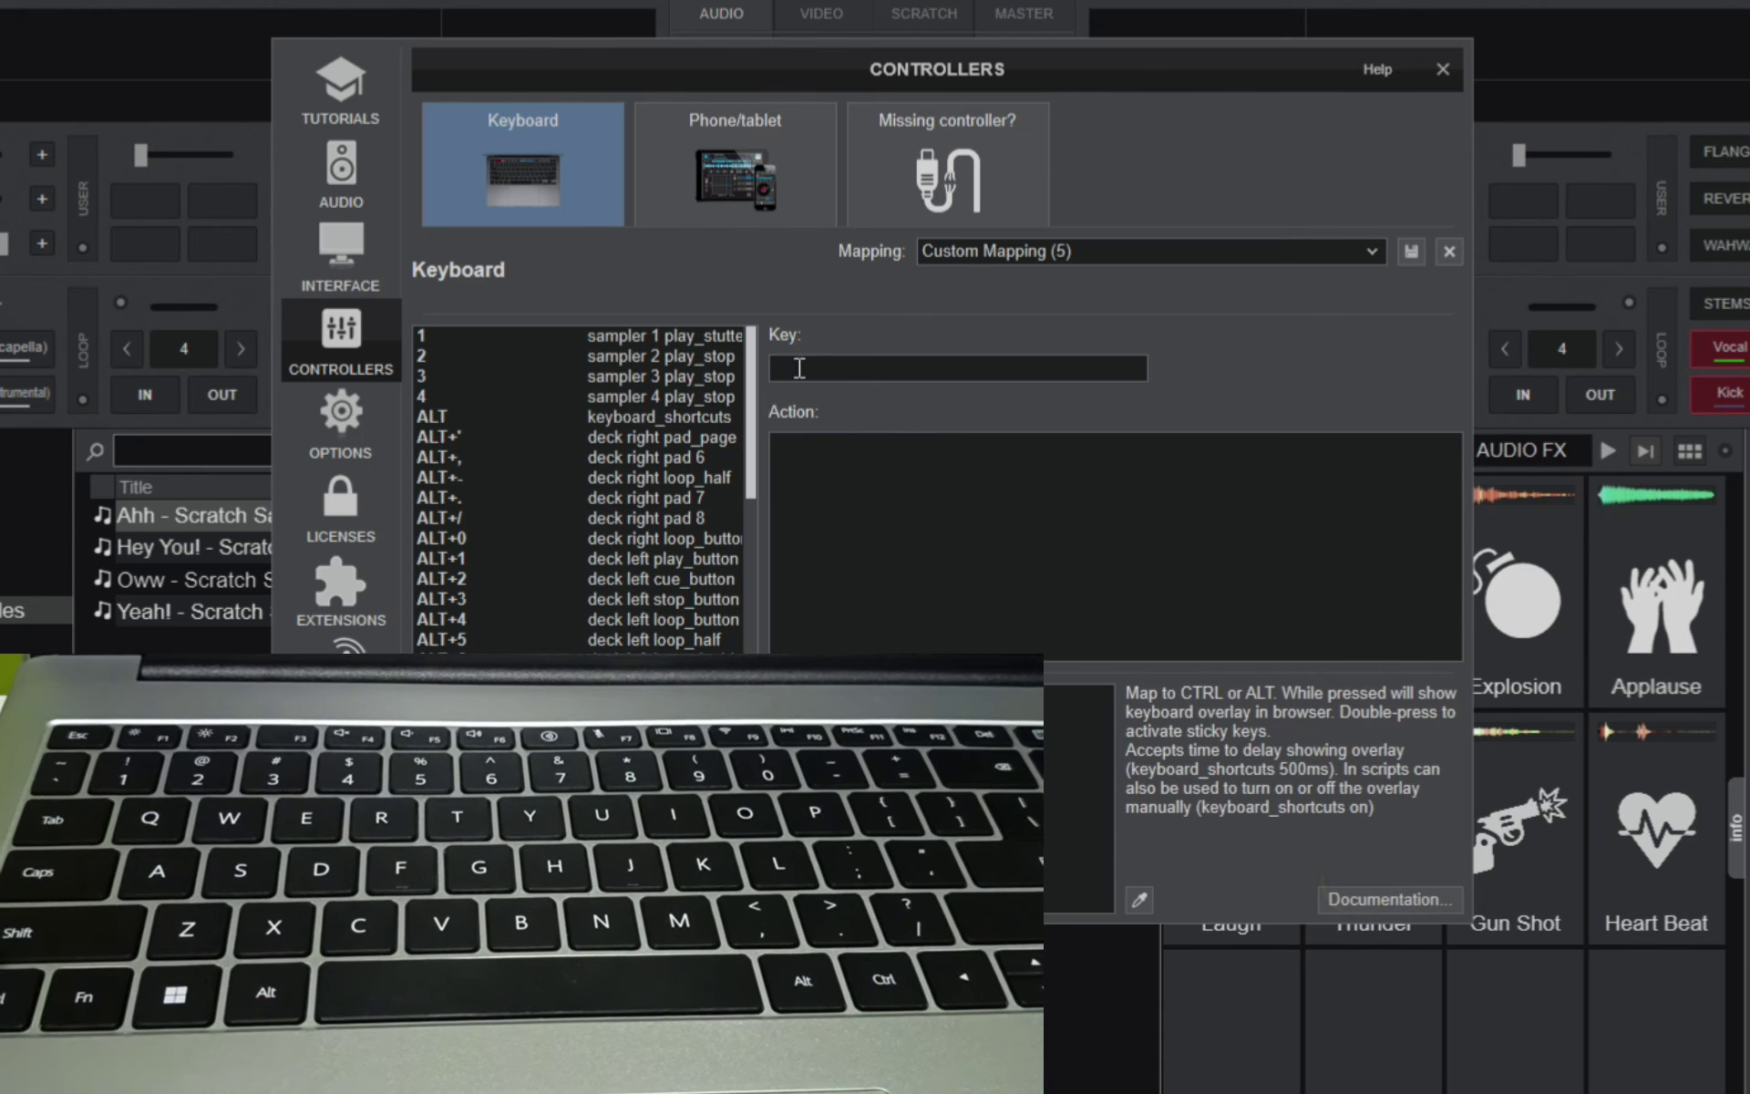
{"action": "left_click", "coordinate": [799, 368]}
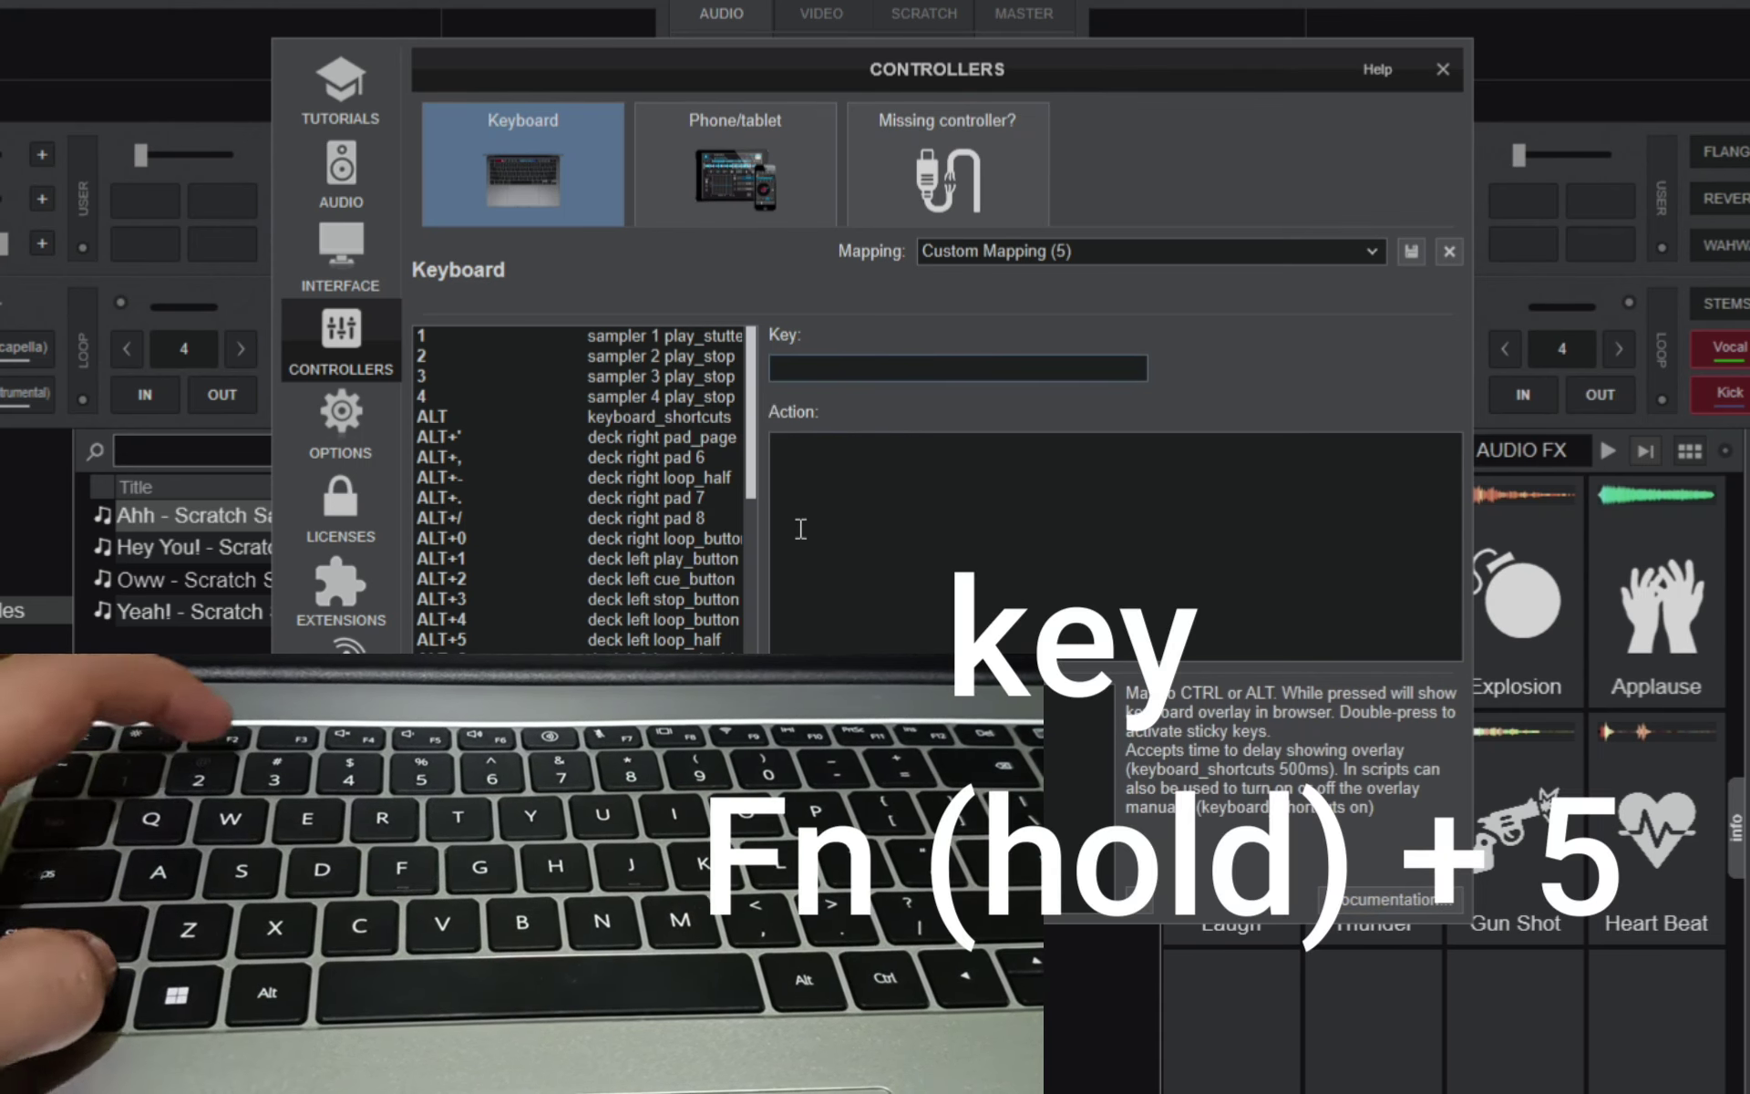
{"action": "key", "text": "5"}
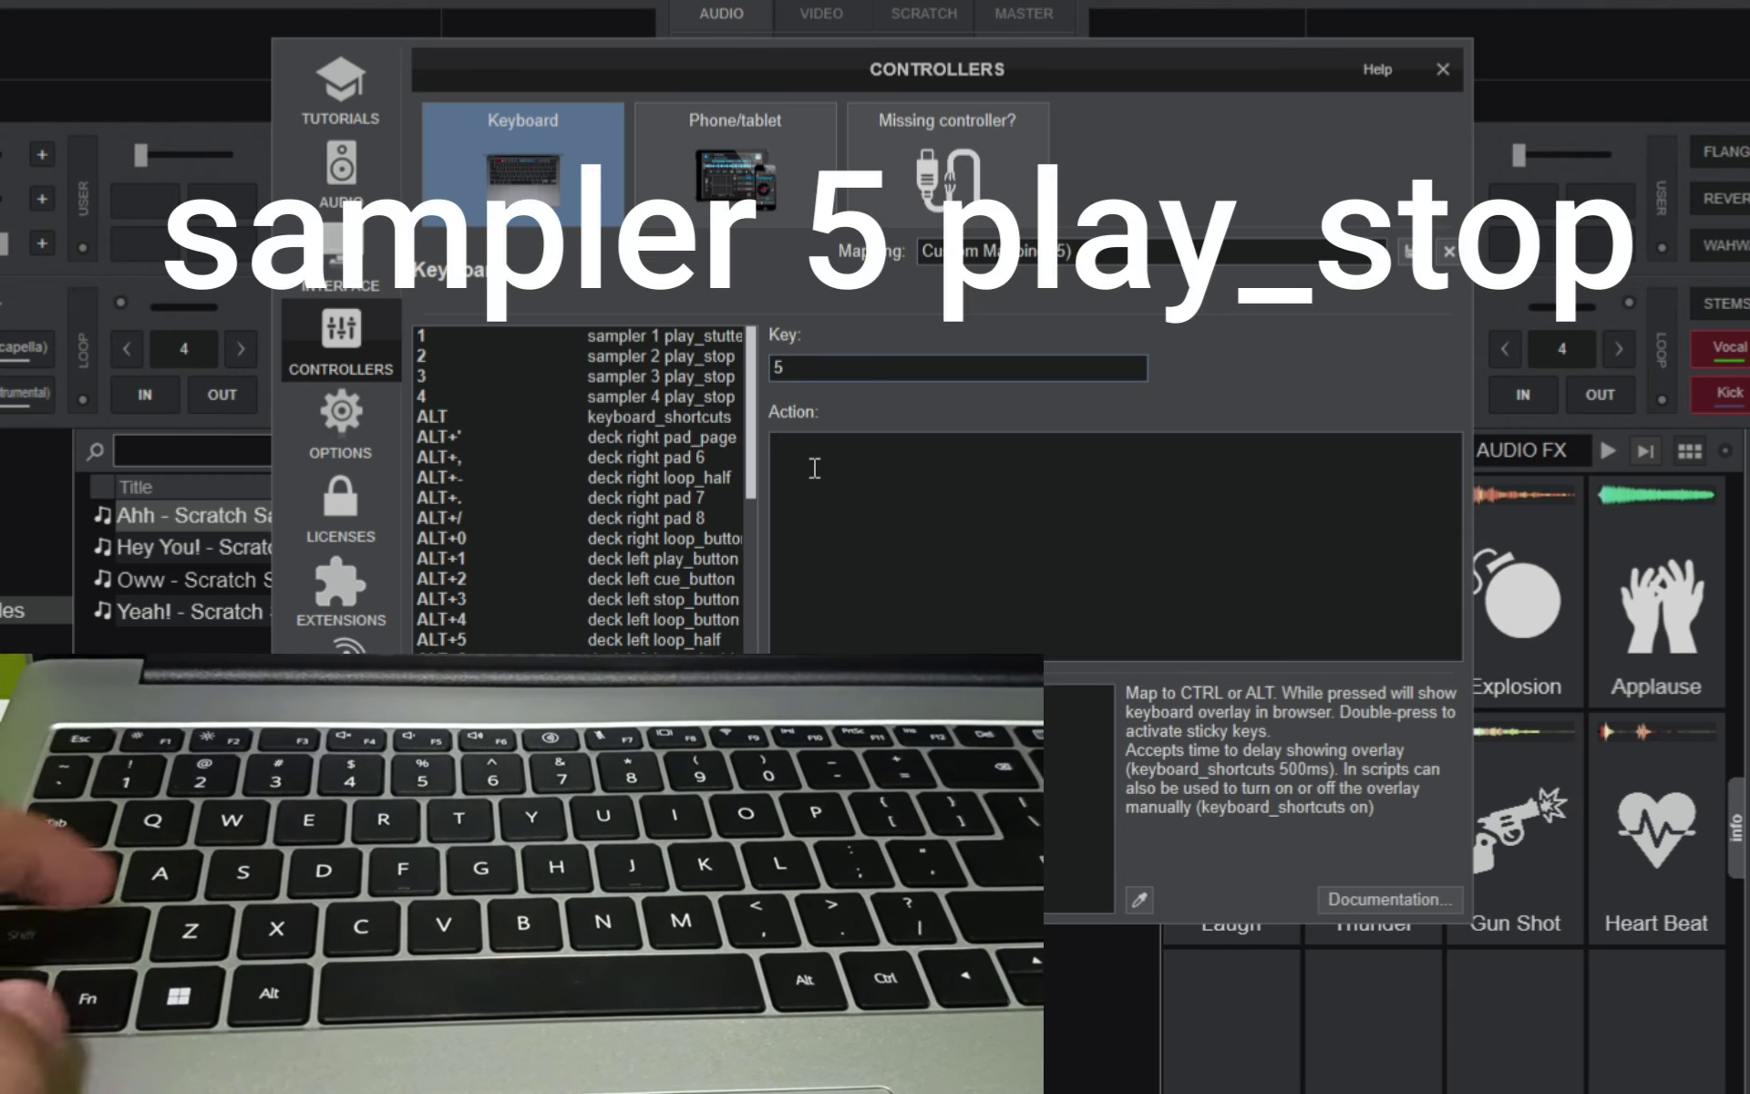
Assign the action "sampler 5 play_stop" to key 5, moving the settings window aside to uncover the sampler pads.
{"action": "left_click", "coordinate": [804, 451]}
{"action": "type", "text": "samp"}
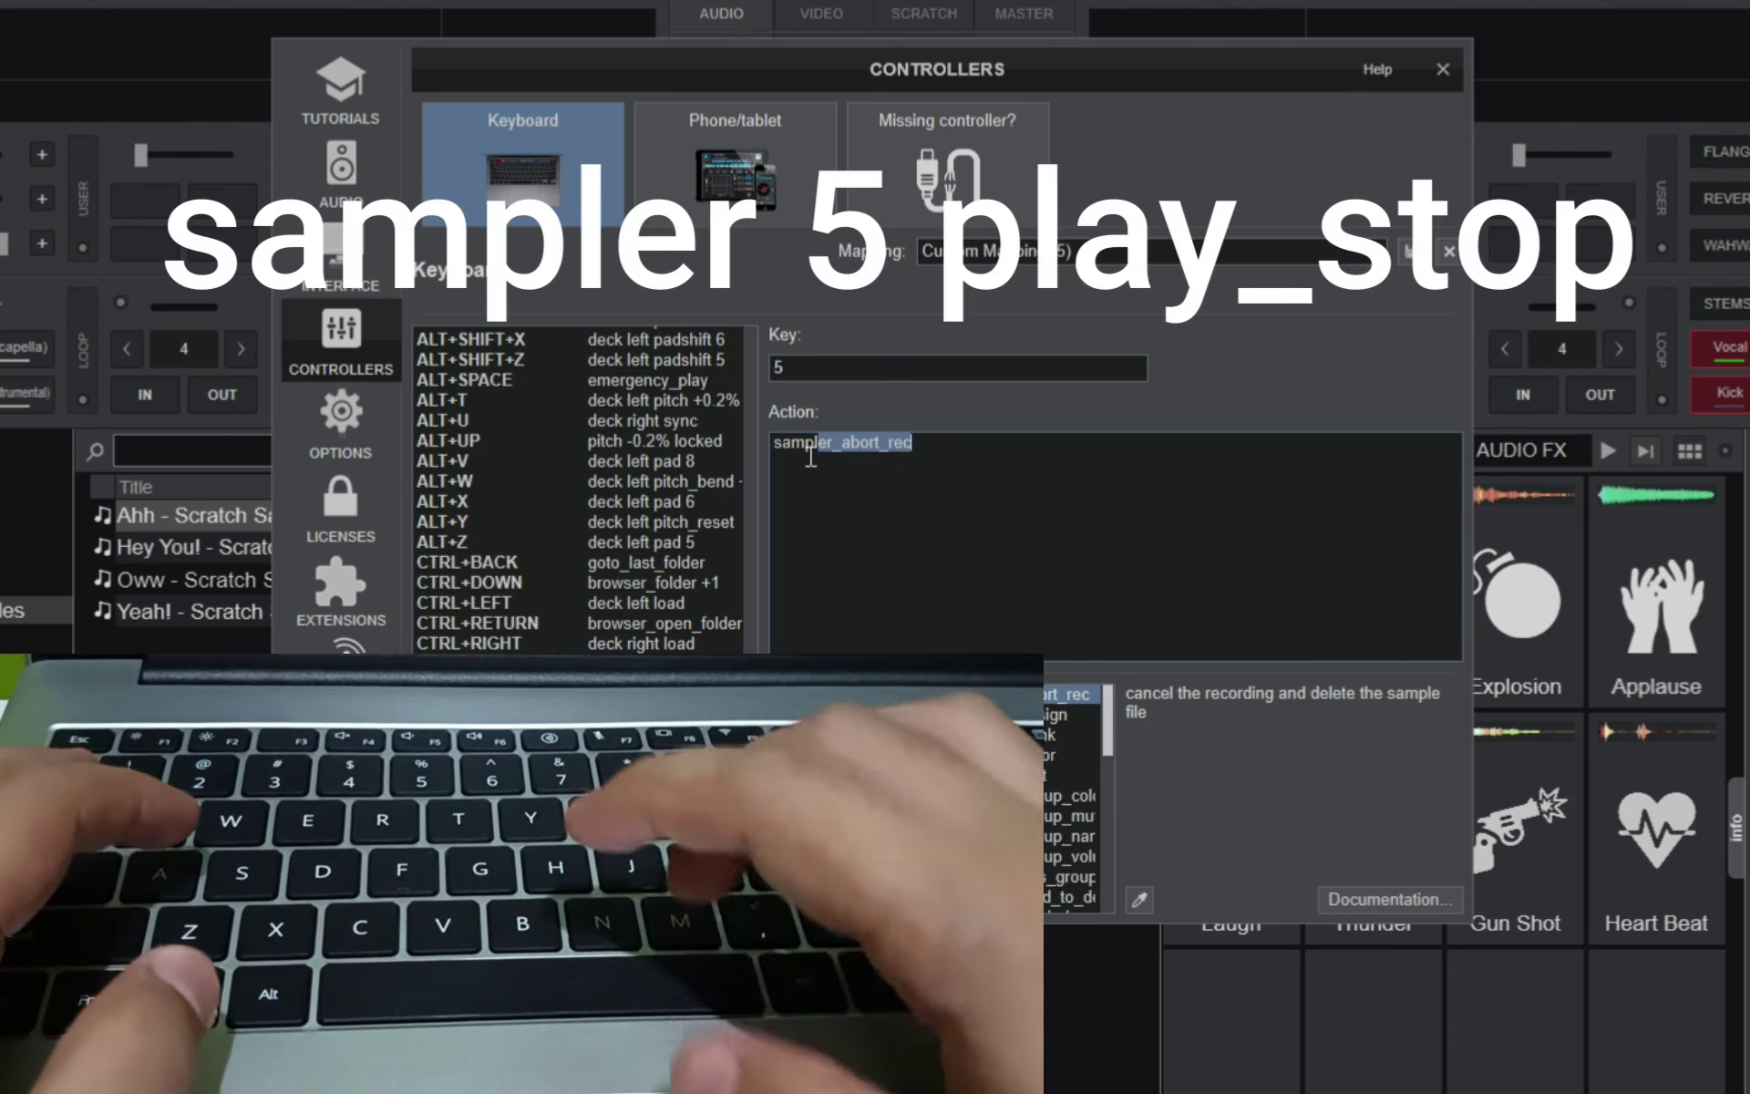
{"action": "type", "text": "ler 5"}
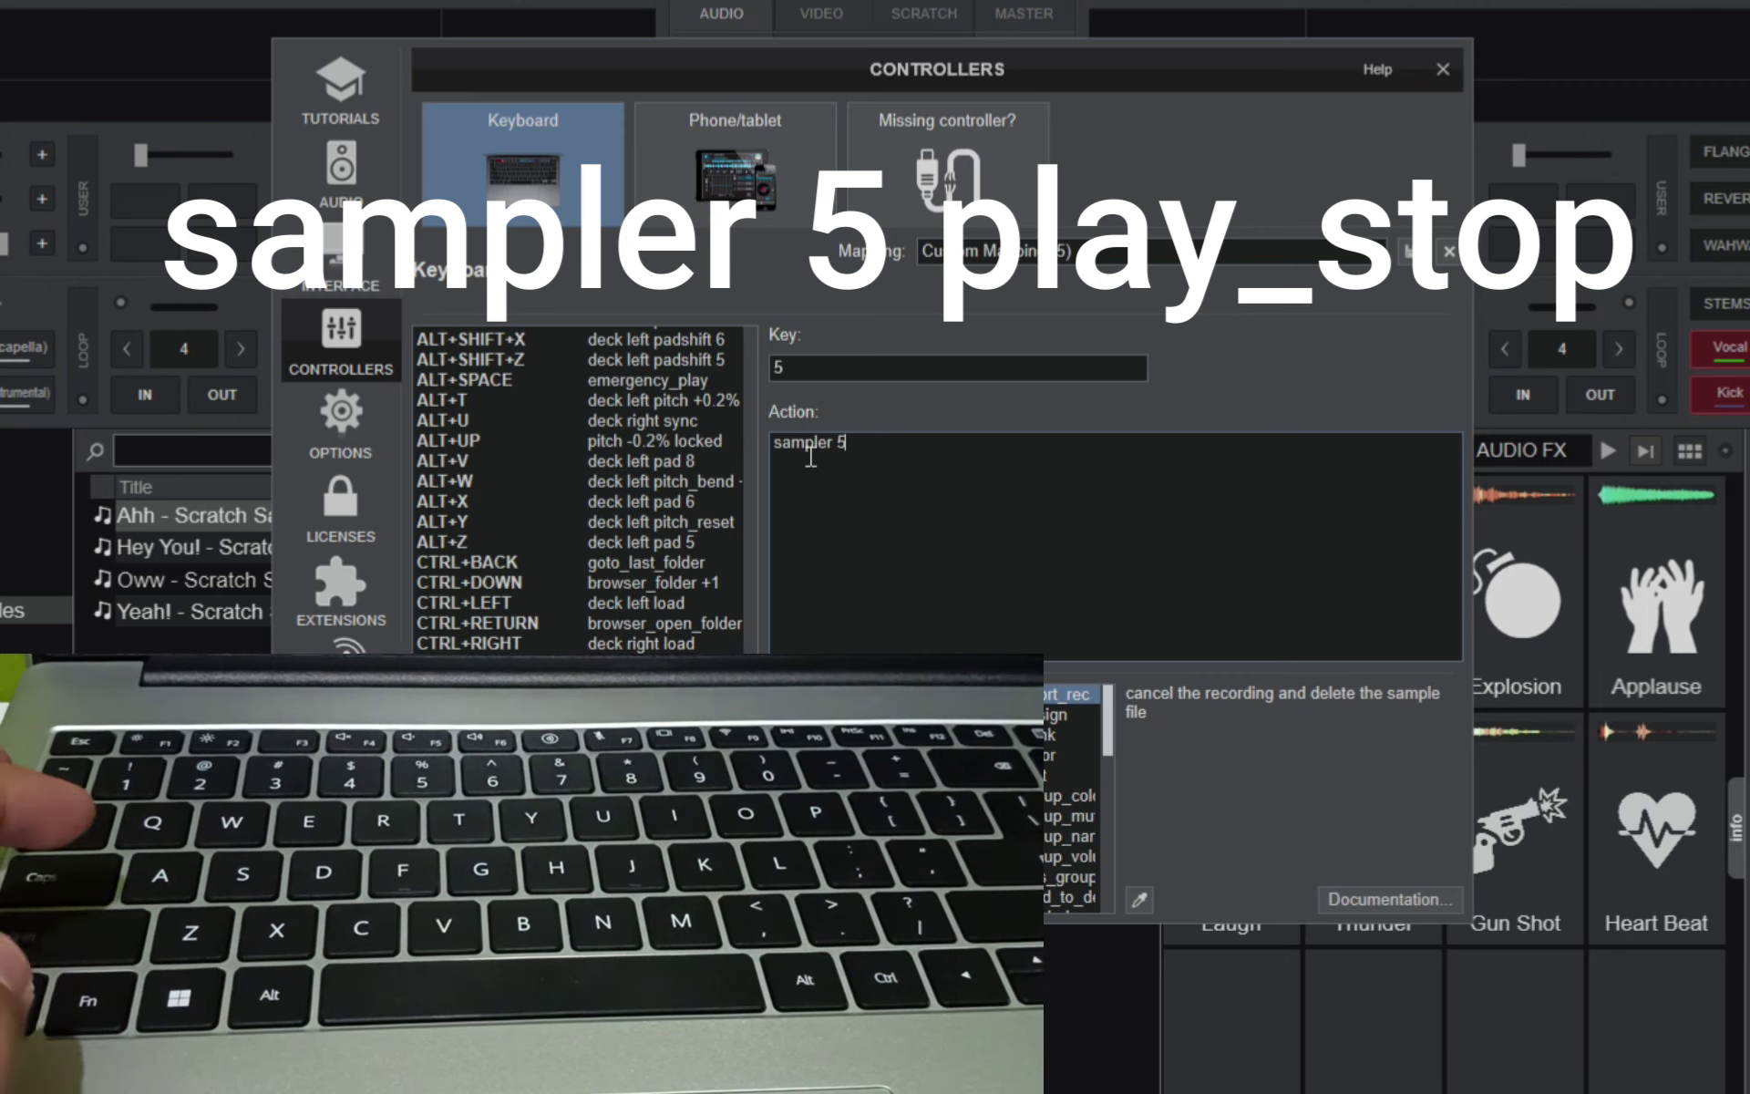
{"action": "left_click_drag", "start_coordinate": [1085, 68], "coordinate": [823, 53]}
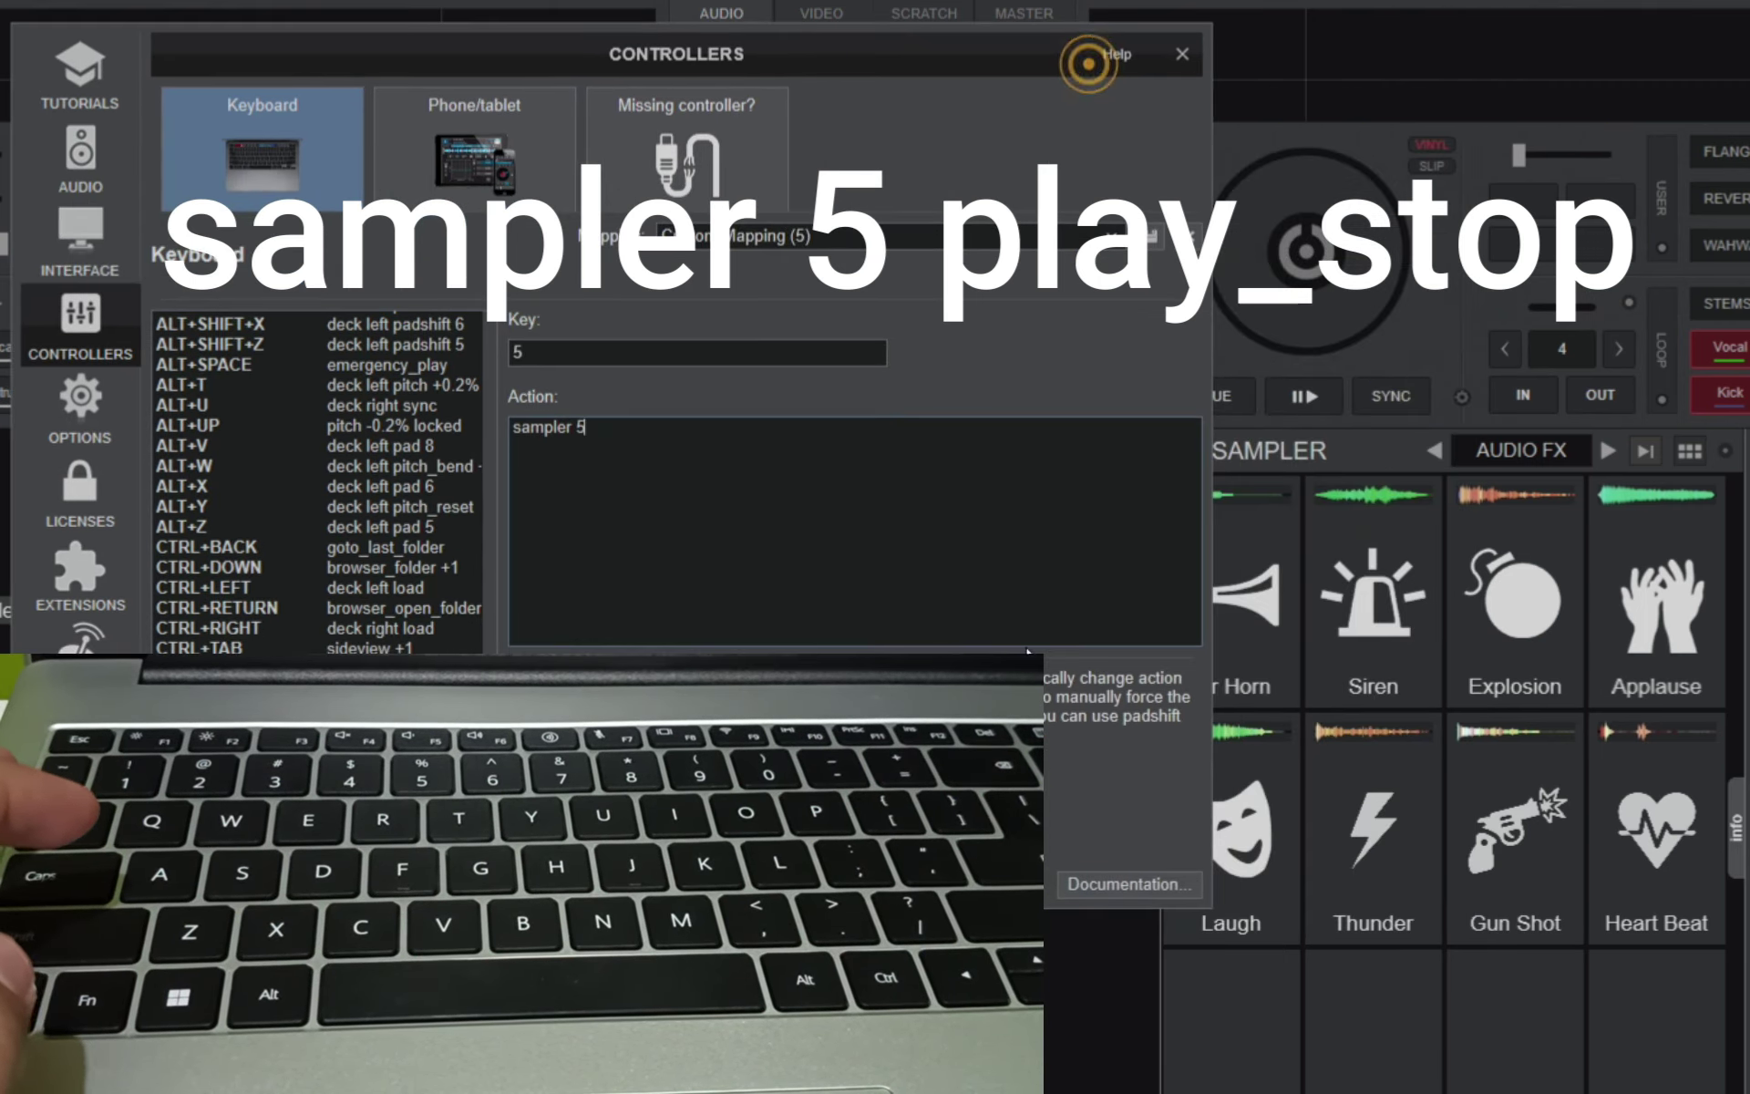
{"action": "type", "text": "play"}
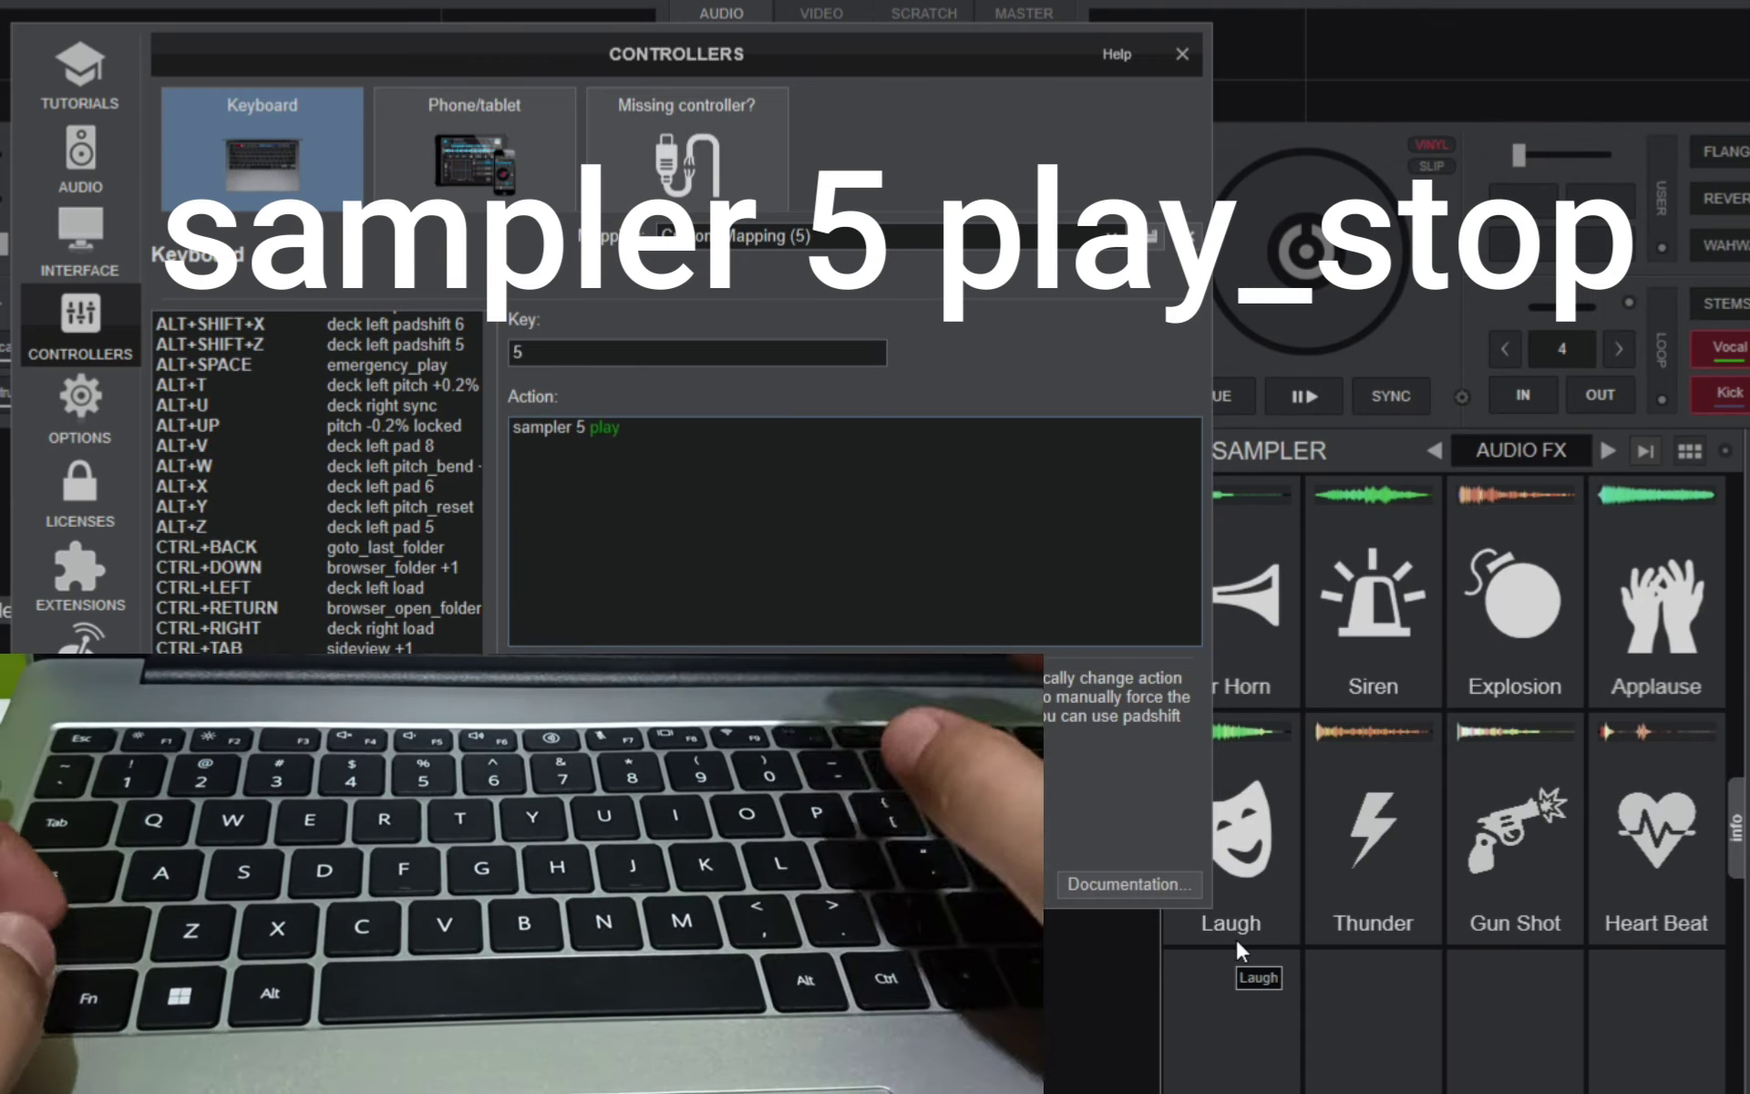
{"action": "type", "text": "_stop"}
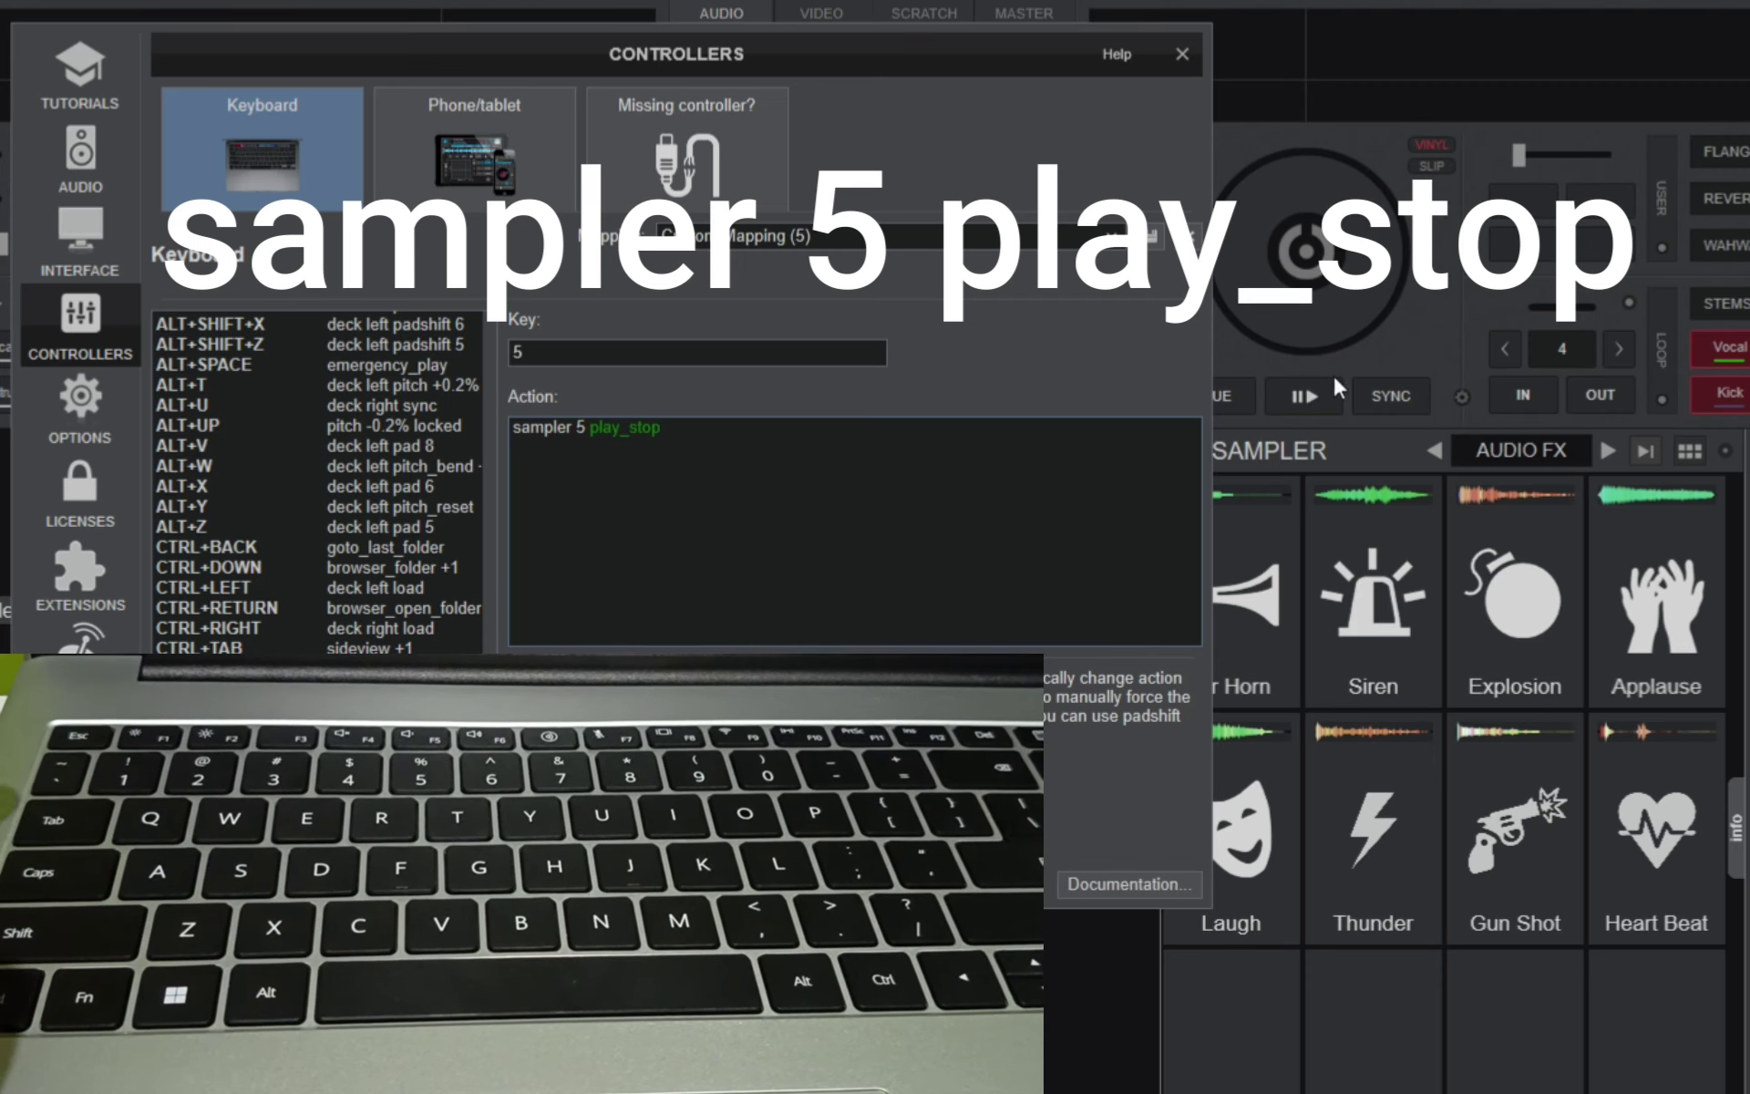
Close the settings and test the key 5 mapping by triggering the fifth sampler pad.
{"action": "left_click", "coordinate": [1181, 52]}
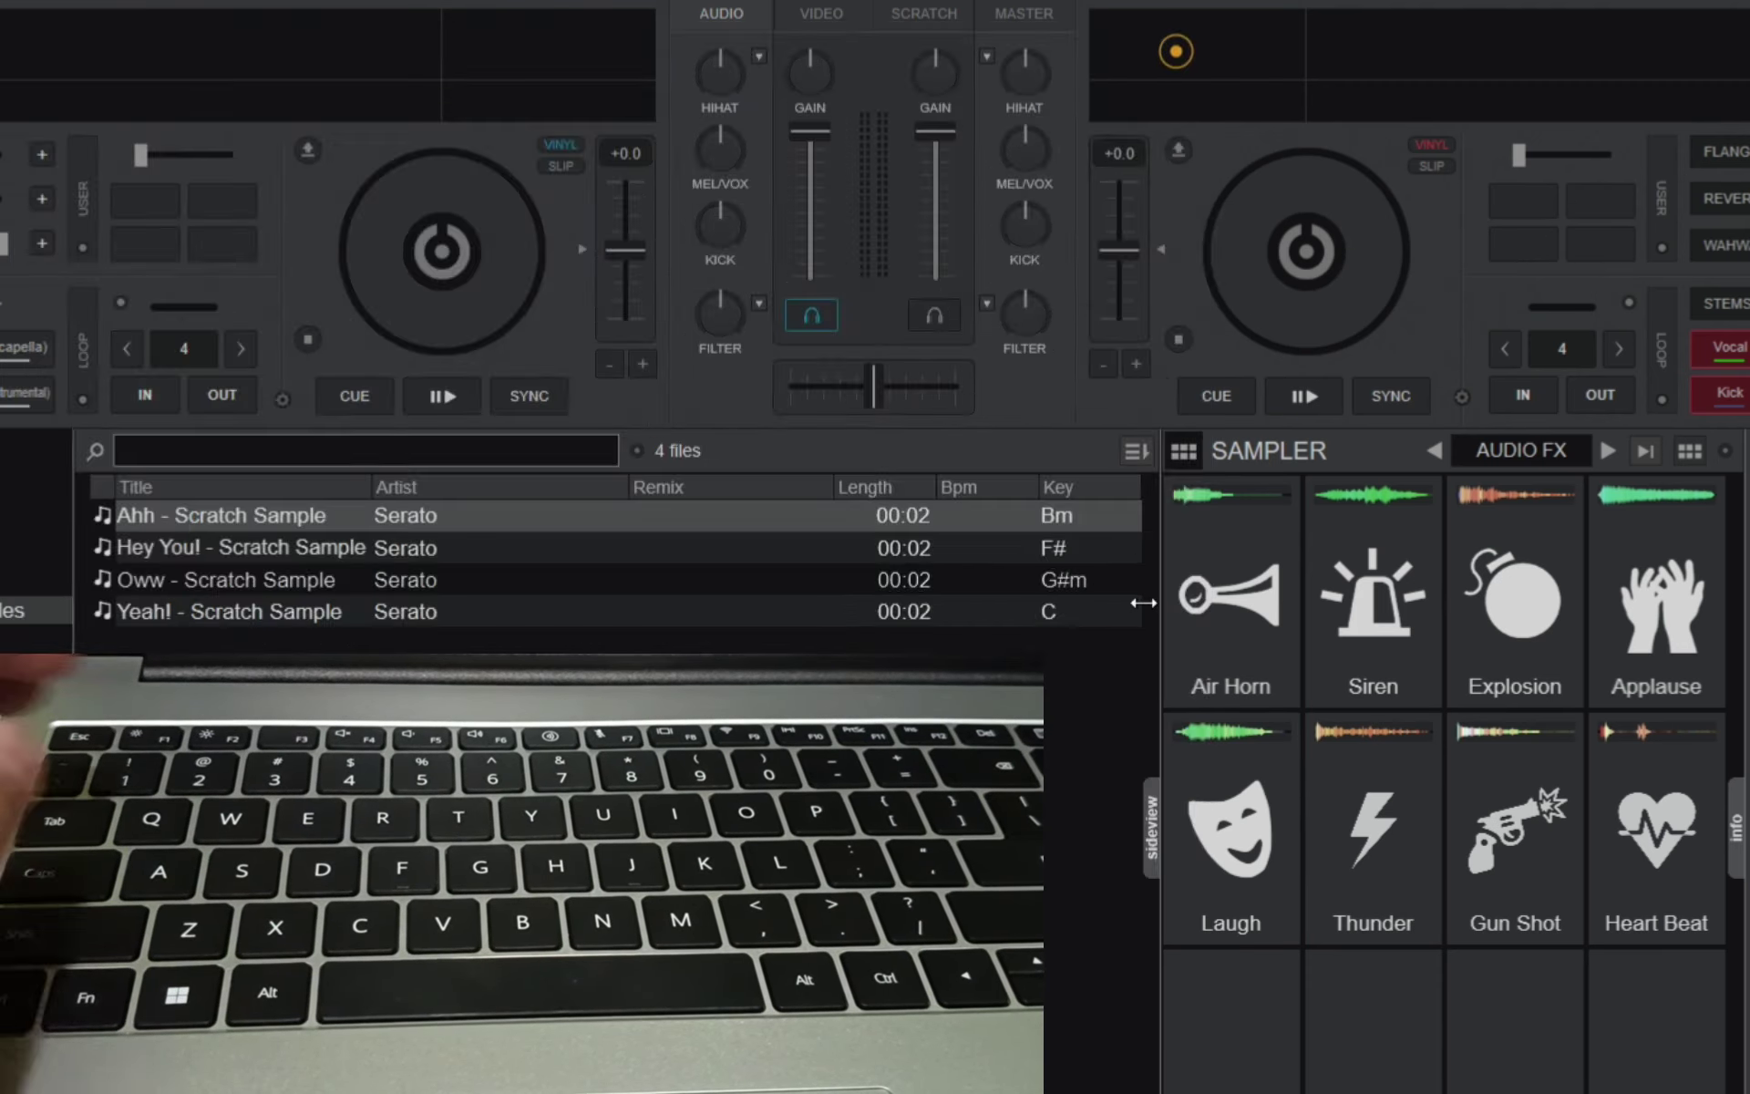
{"action": "key", "text": "5"}
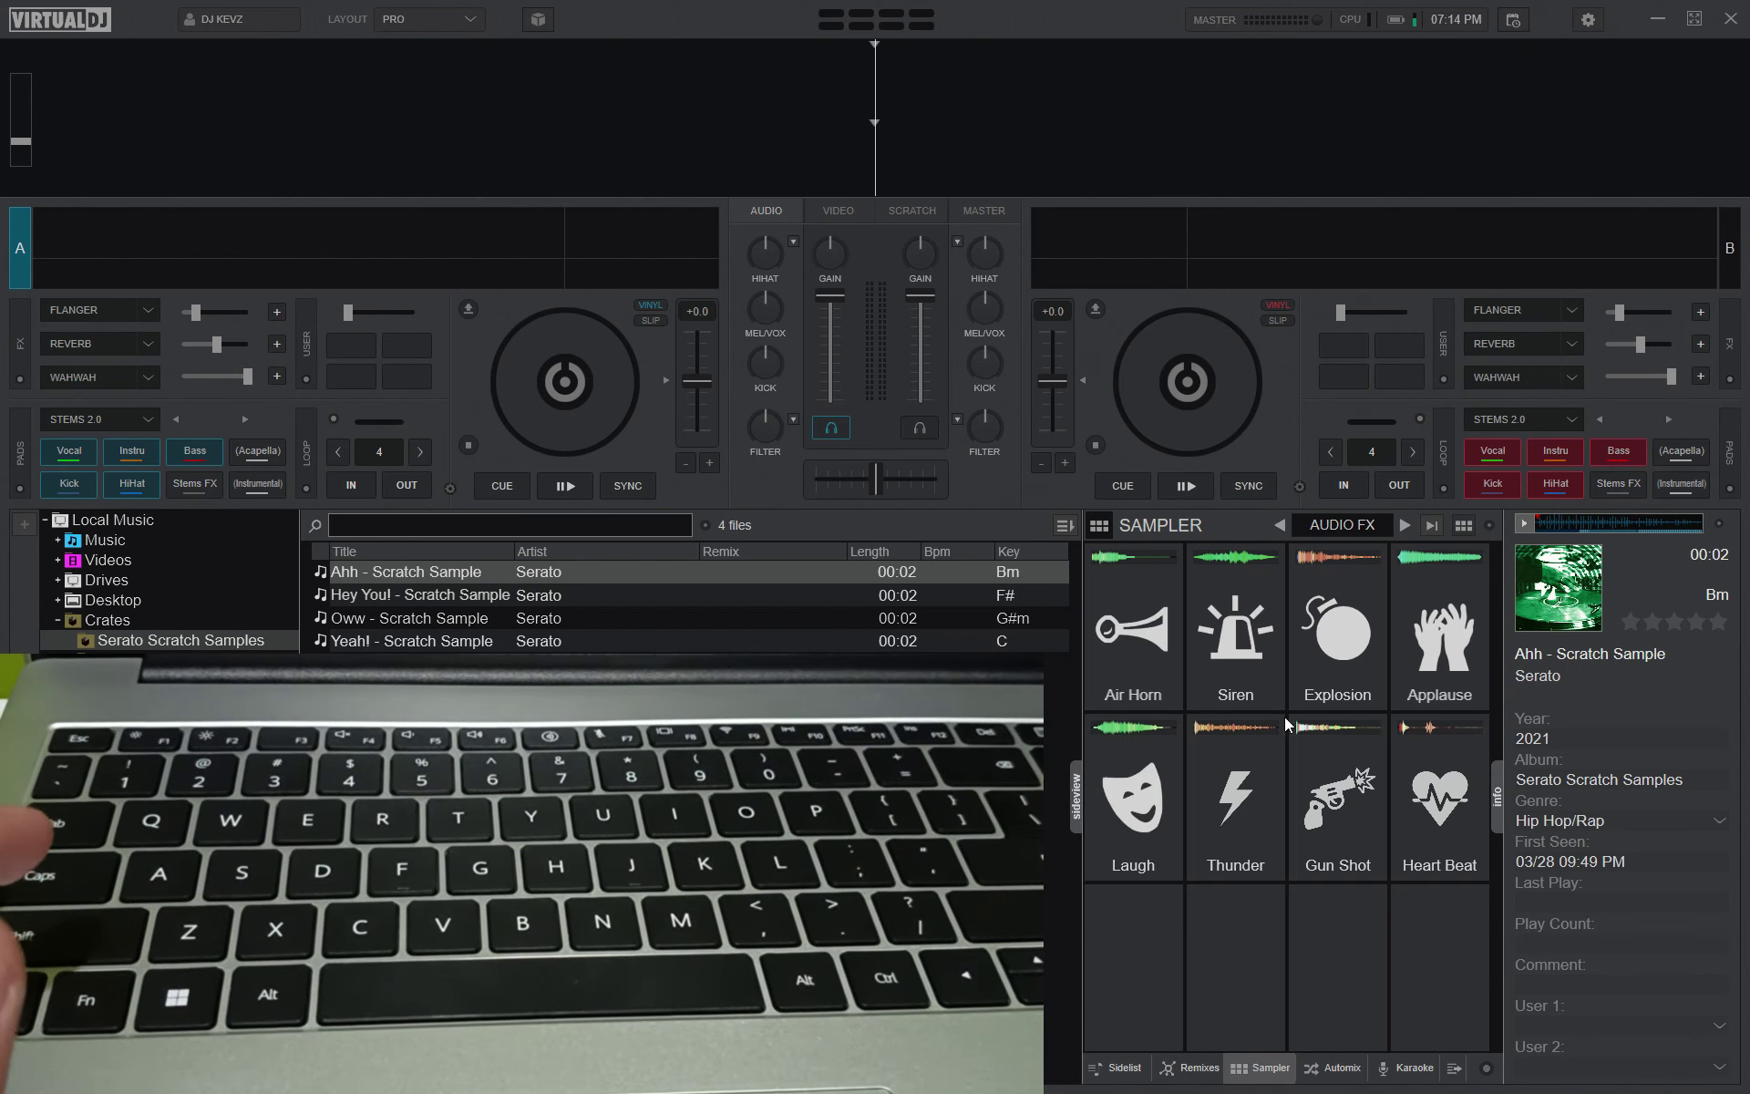
Reopen the advanced keyboard mapping editor and set the key for a new mapping to 6.
{"action": "left_click", "coordinate": [1588, 24]}
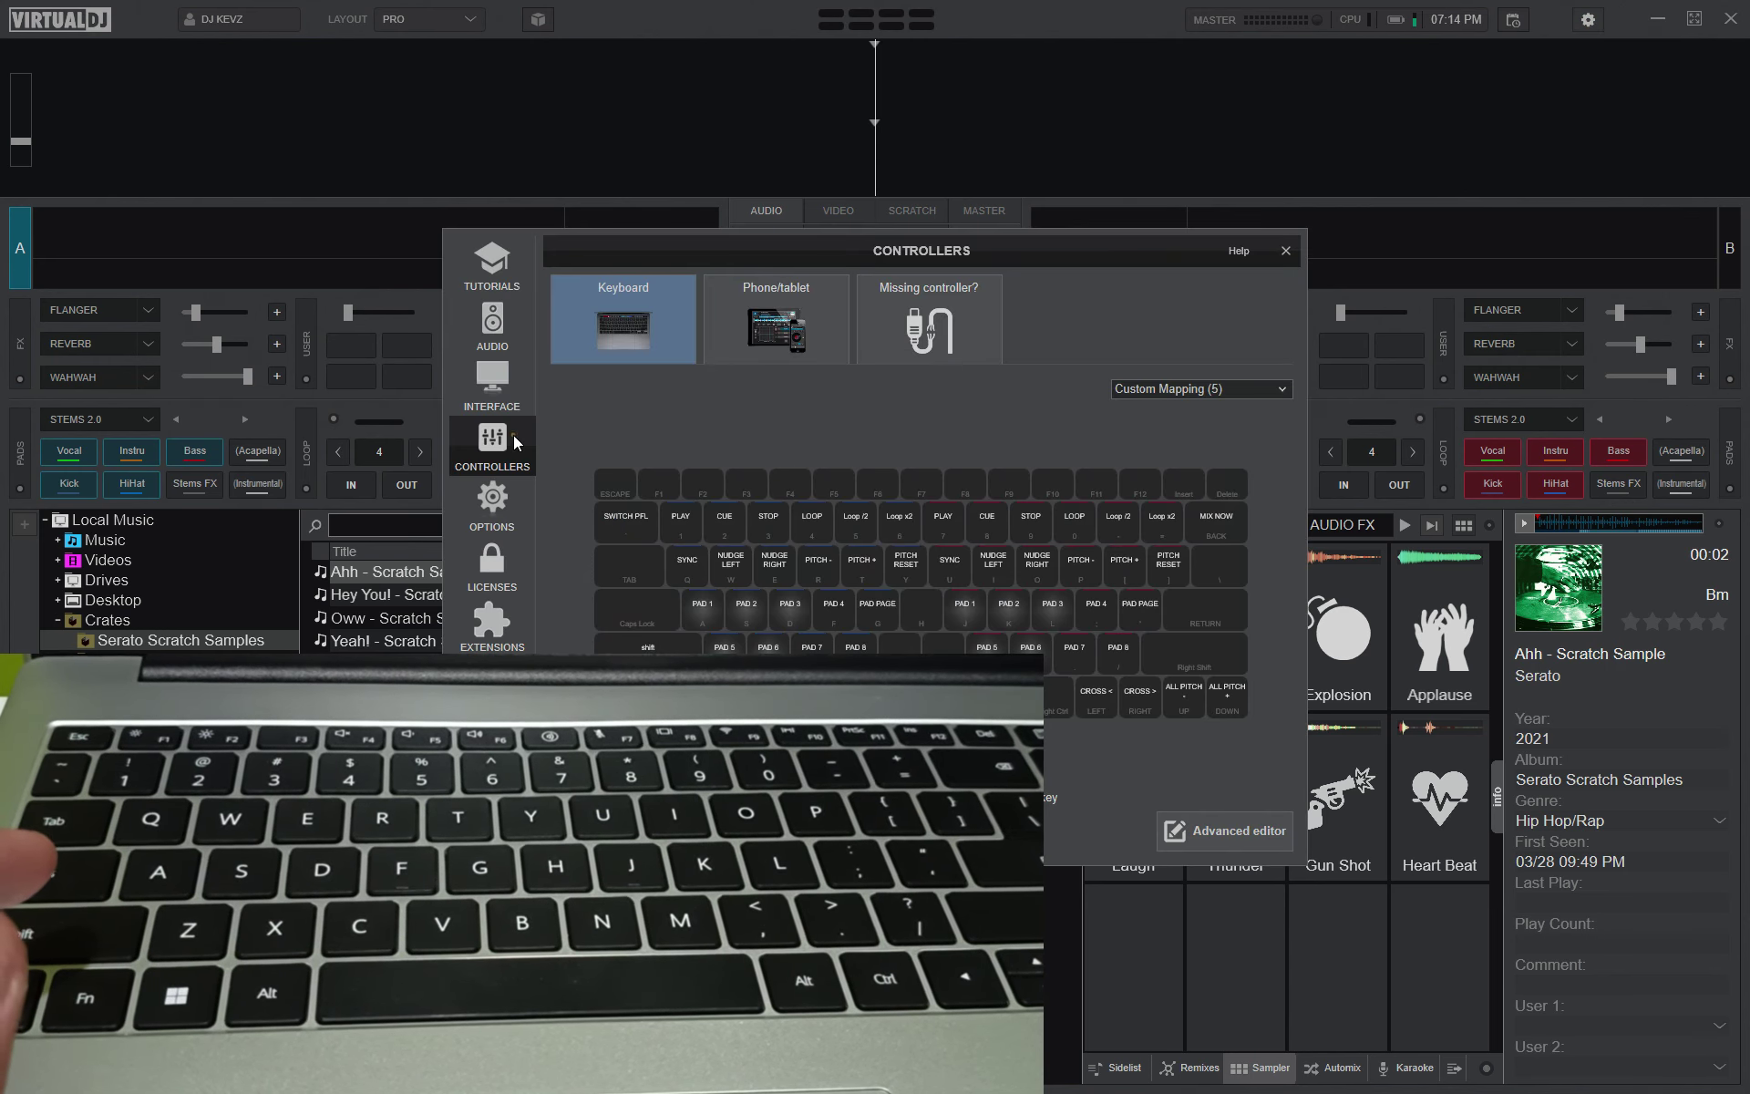
{"action": "left_click", "coordinate": [1247, 839]}
{"action": "left_click", "coordinate": [821, 467]}
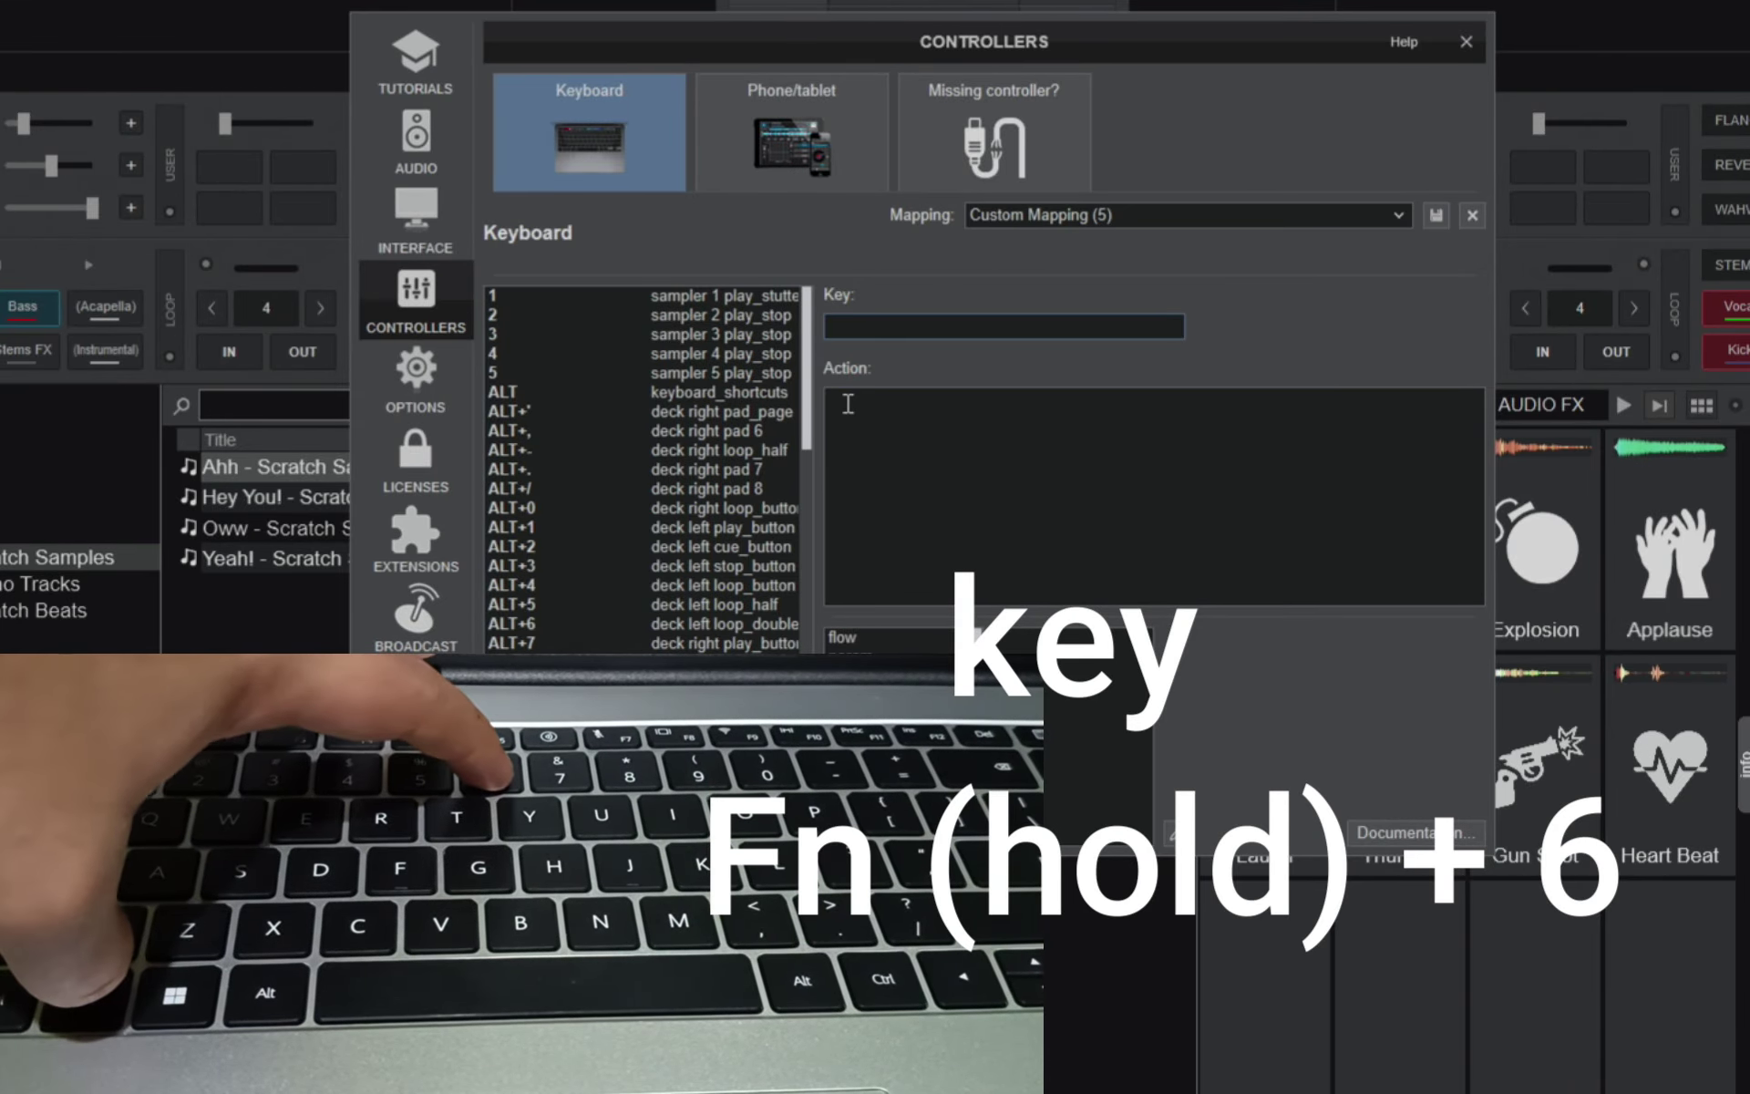
{"action": "key", "text": "6"}
Assign the action "sampler 6 play_stop" to key 6, then save the custom mapping and close the settings.
{"action": "left_click", "coordinate": [854, 405]}
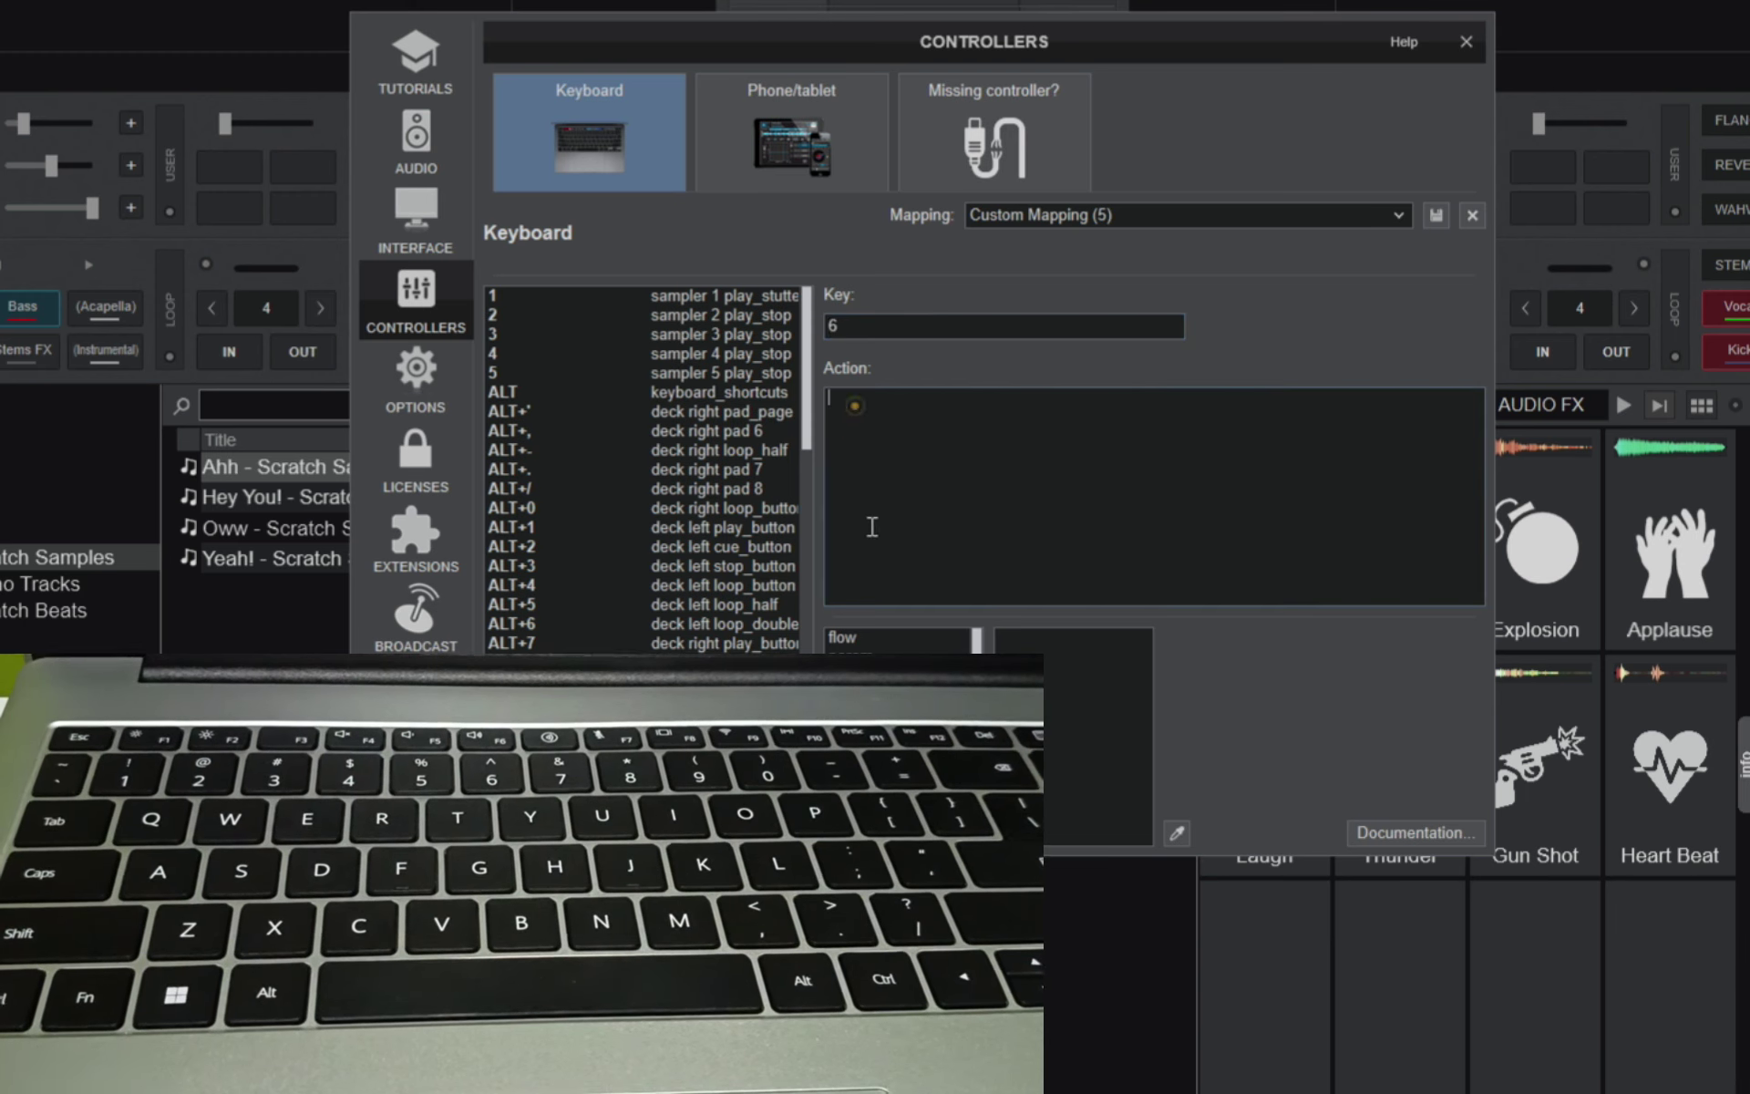
{"action": "type", "text": "sa"}
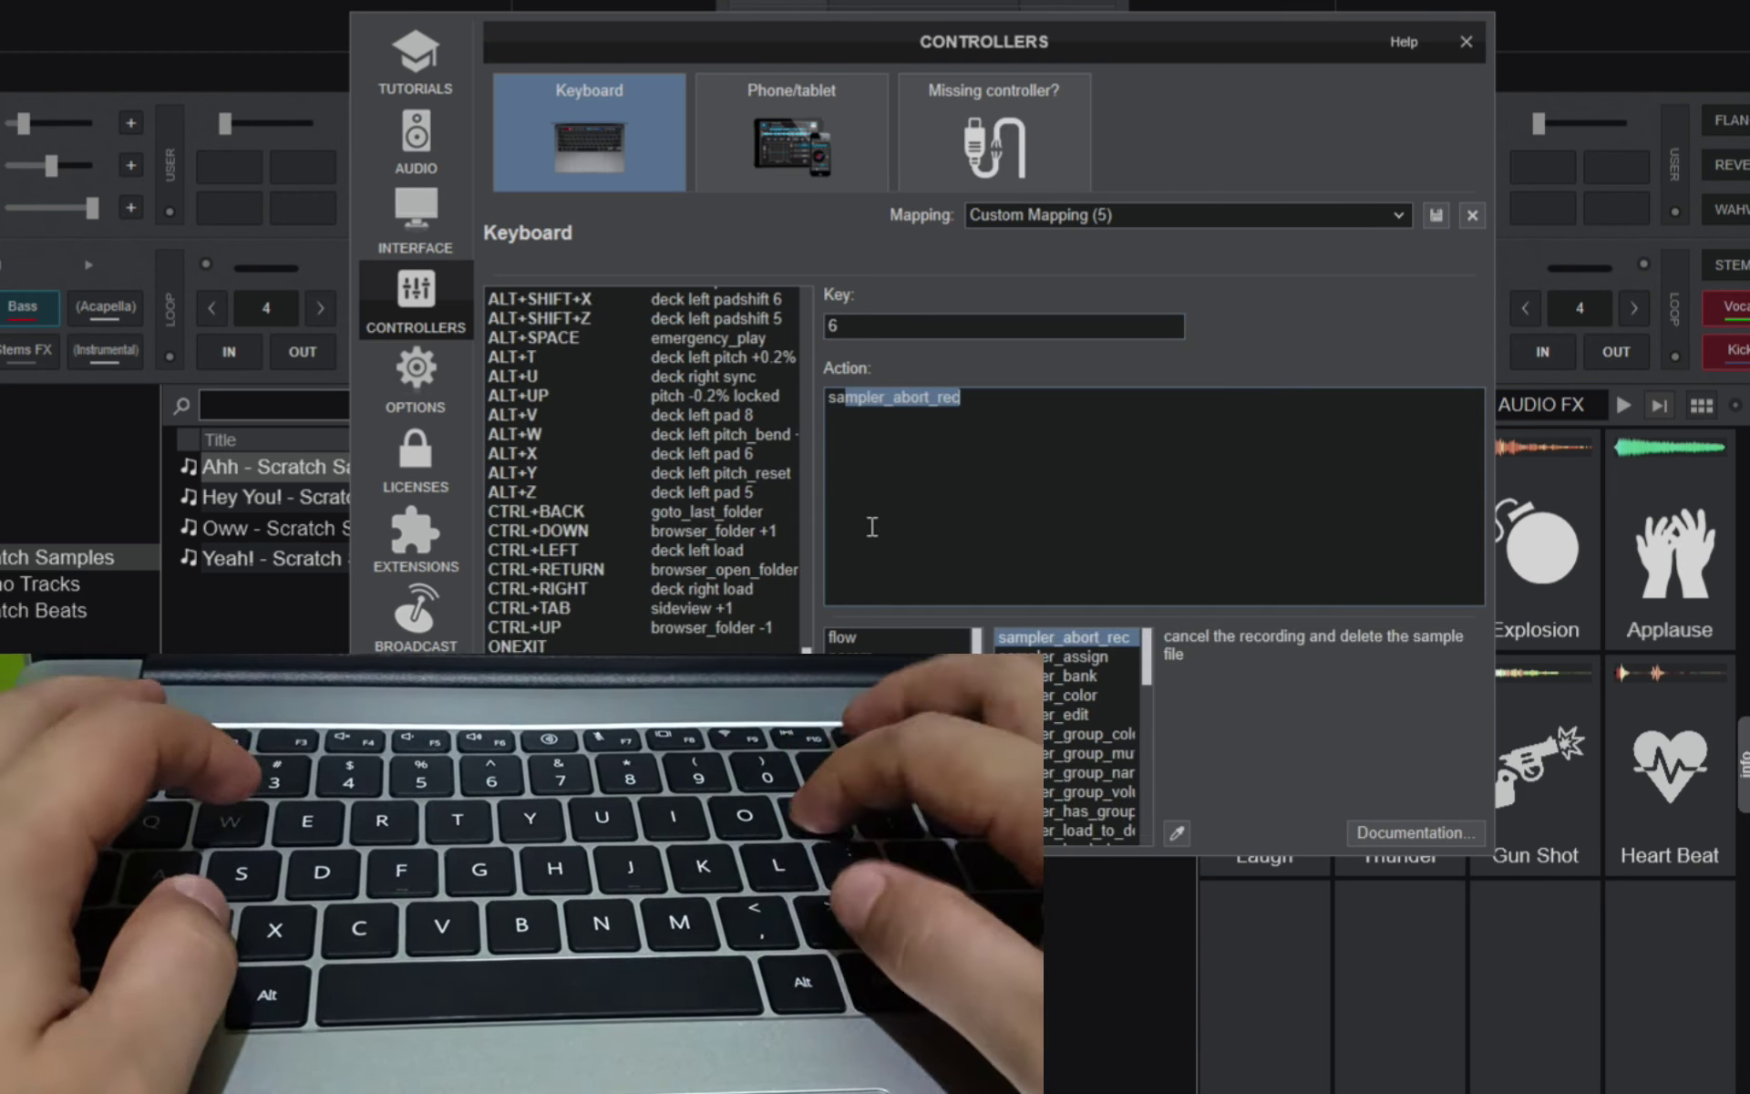
{"action": "type", "text": "mpl"}
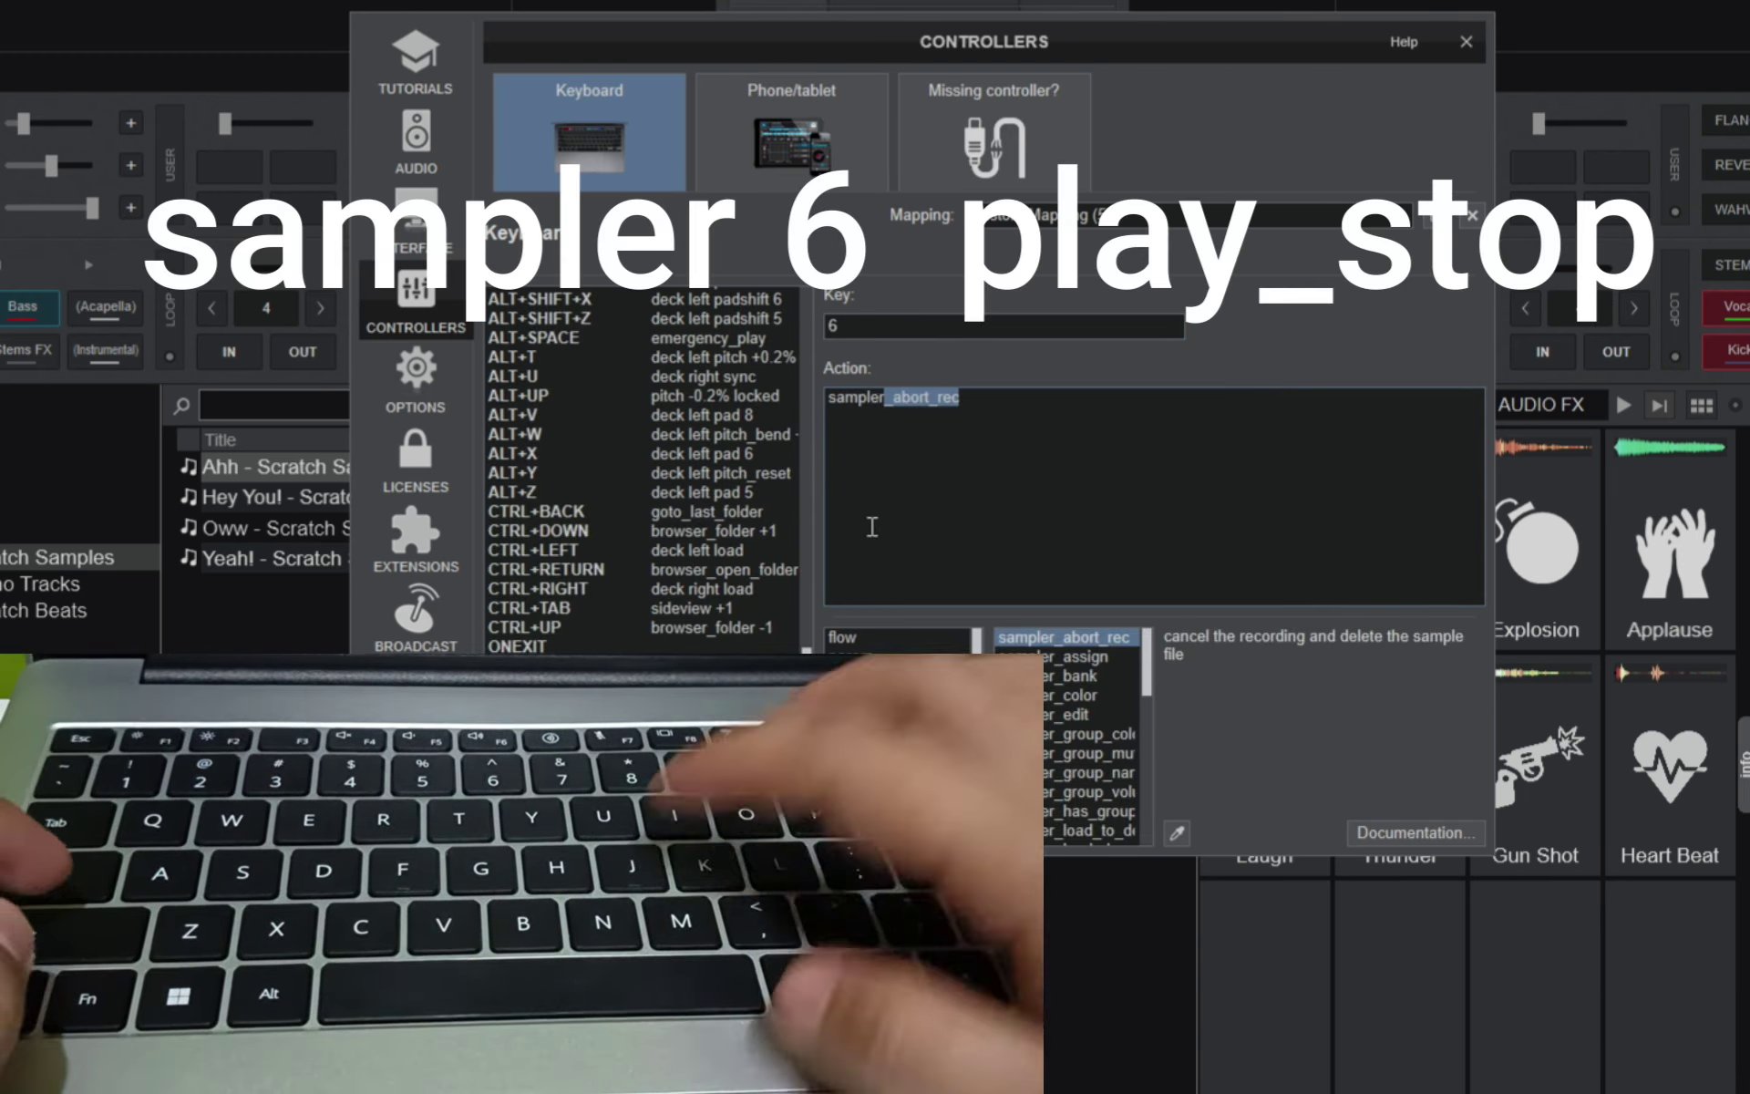
{"action": "type", "text": "er"}
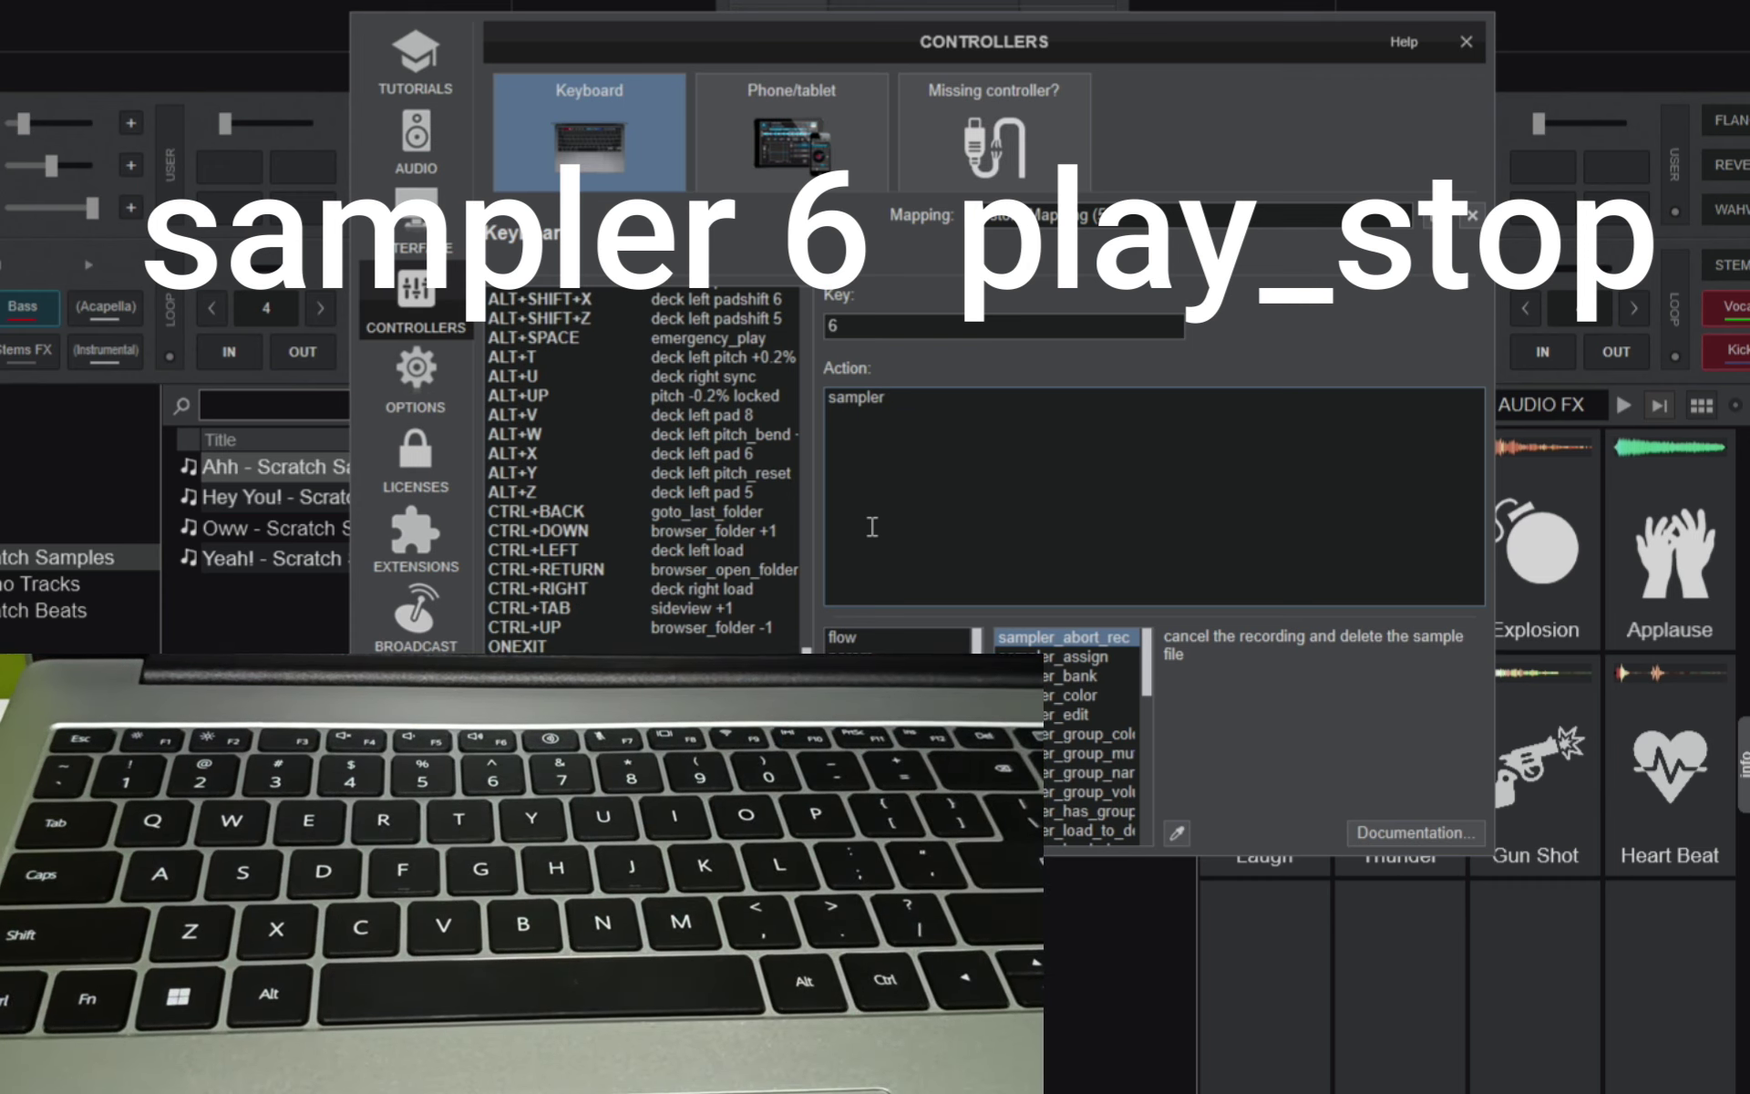
{"action": "left_click_drag", "start_coordinate": [1183, 41], "coordinate": [851, 48]}
{"action": "type", "text": "6"}
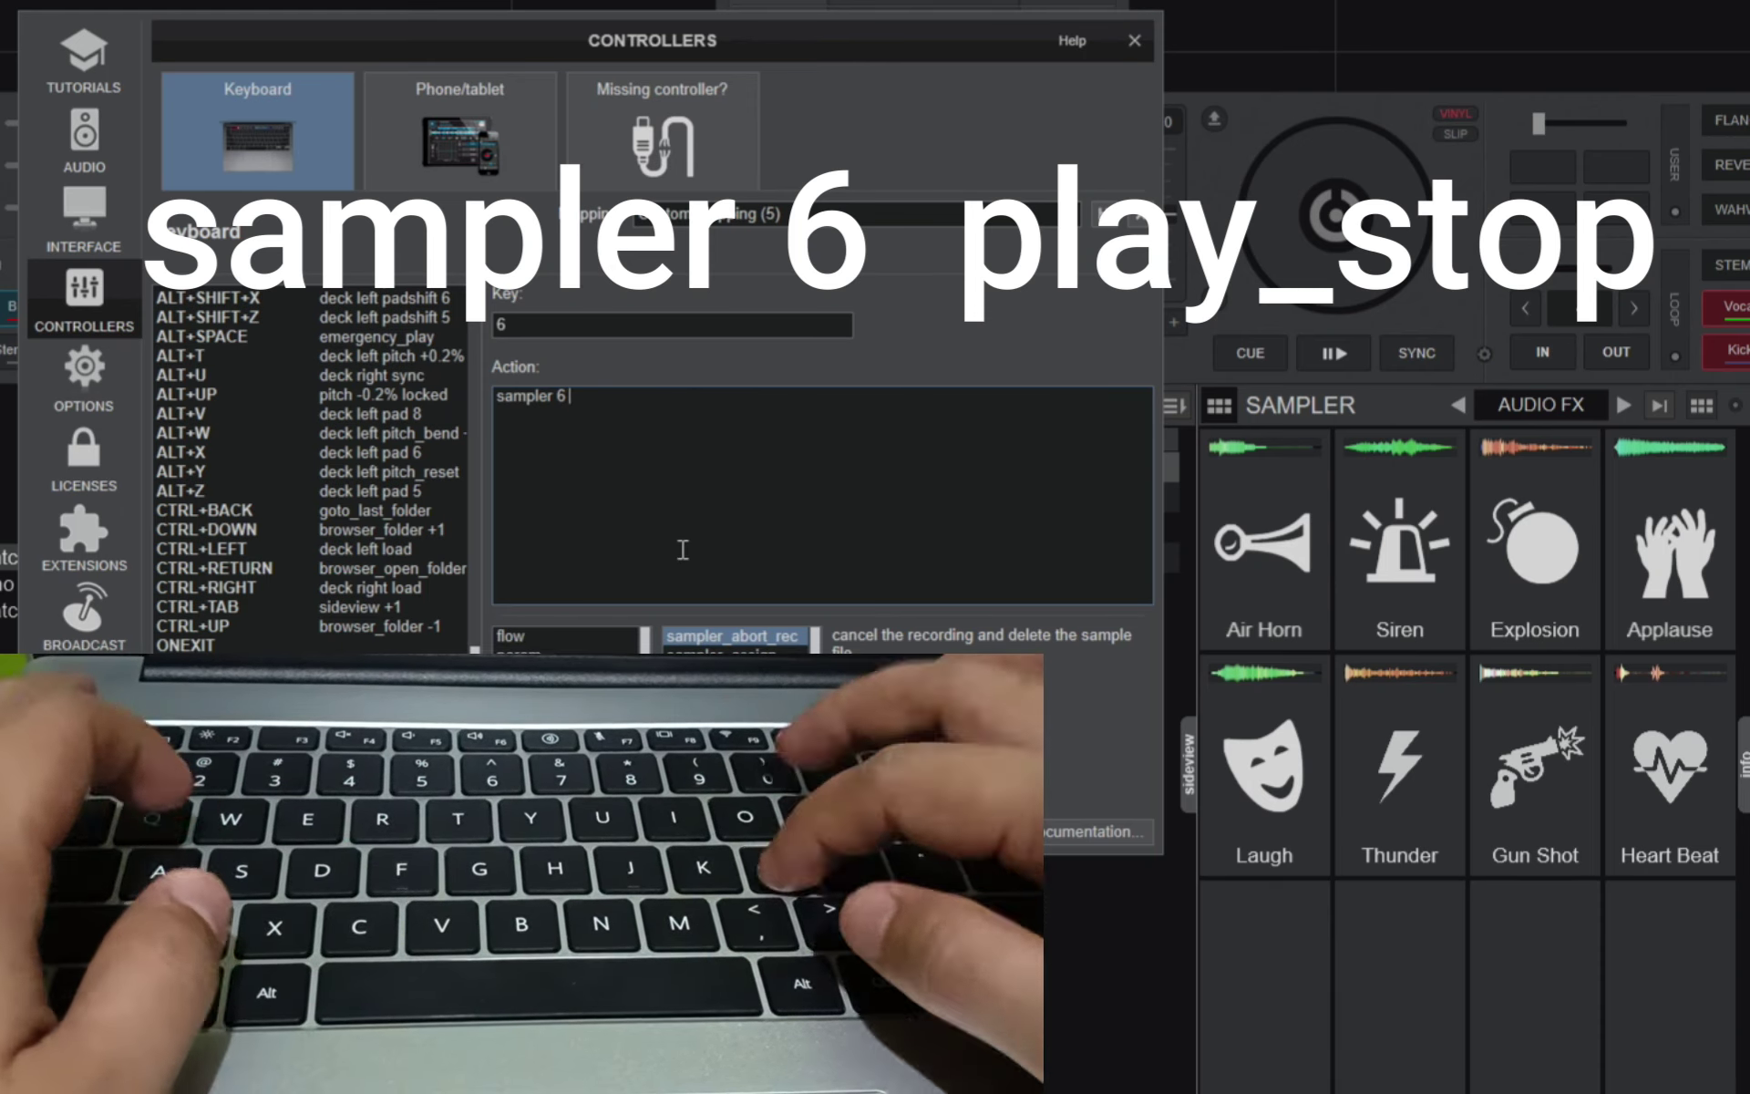
{"action": "type", "text": " play"}
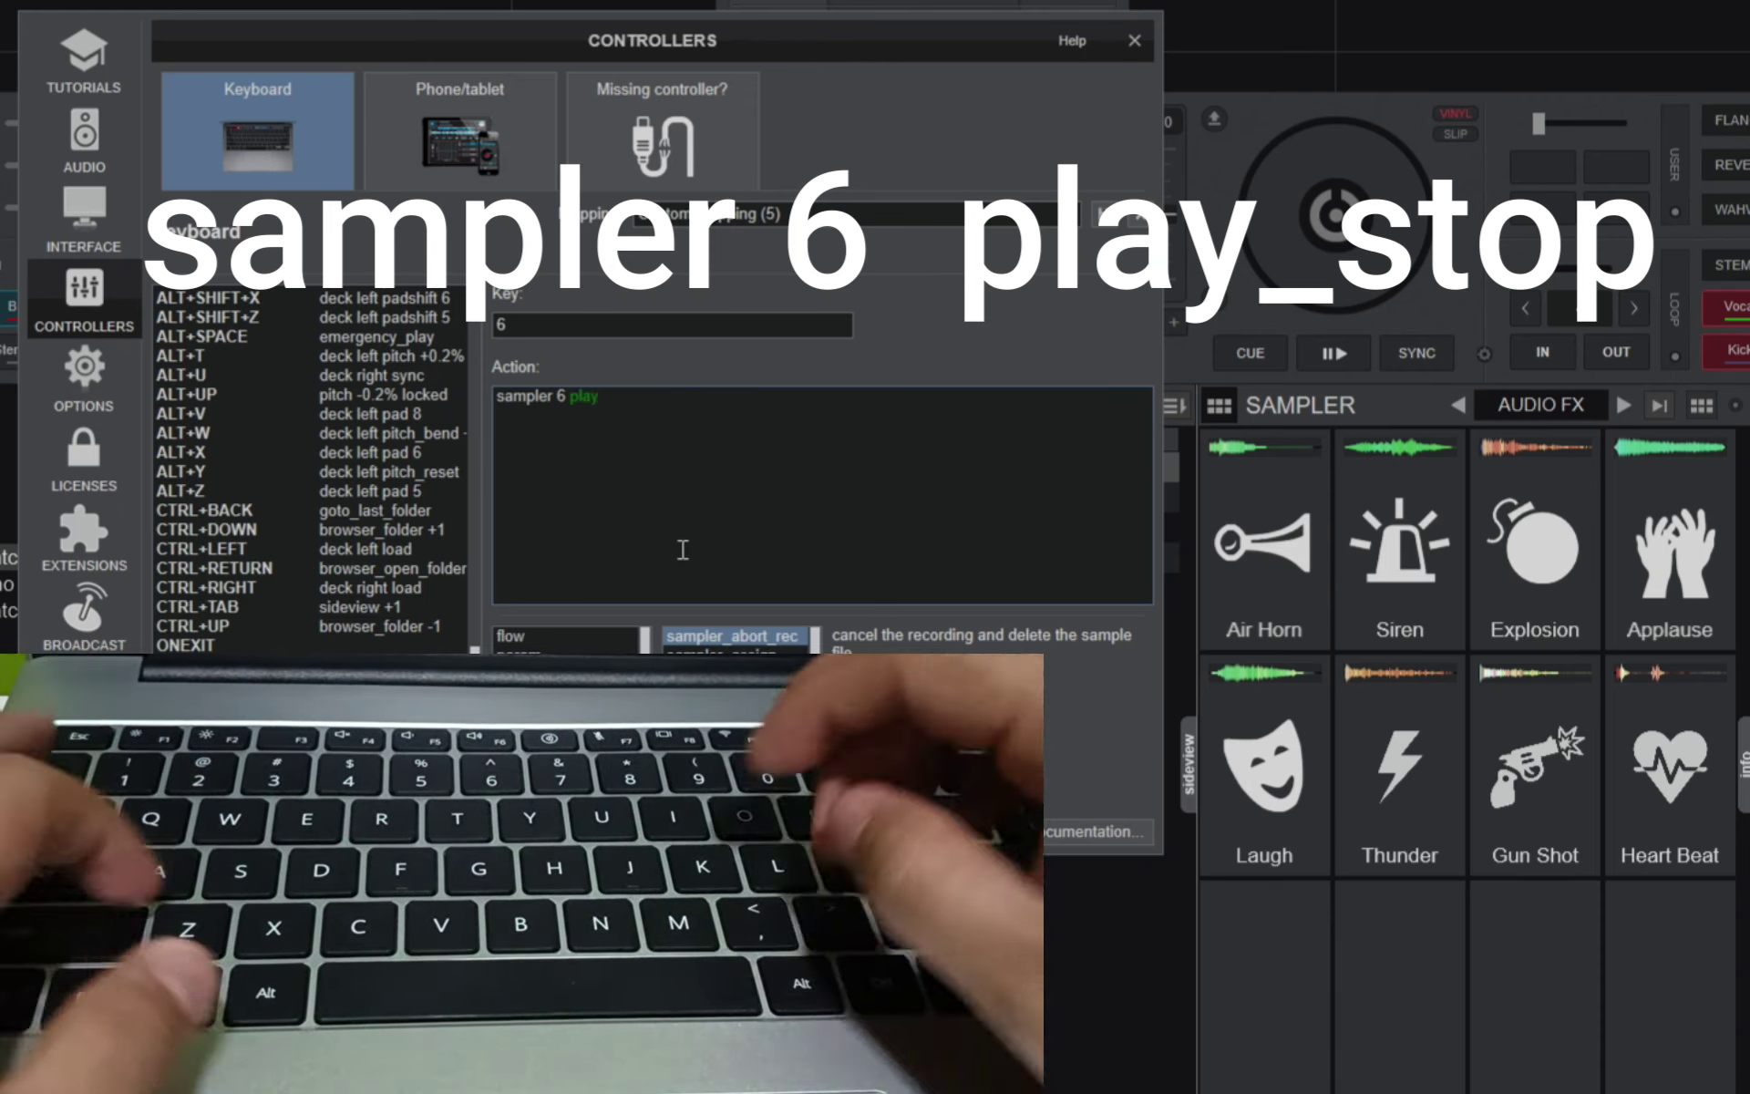
{"action": "type", "text": "_stop"}
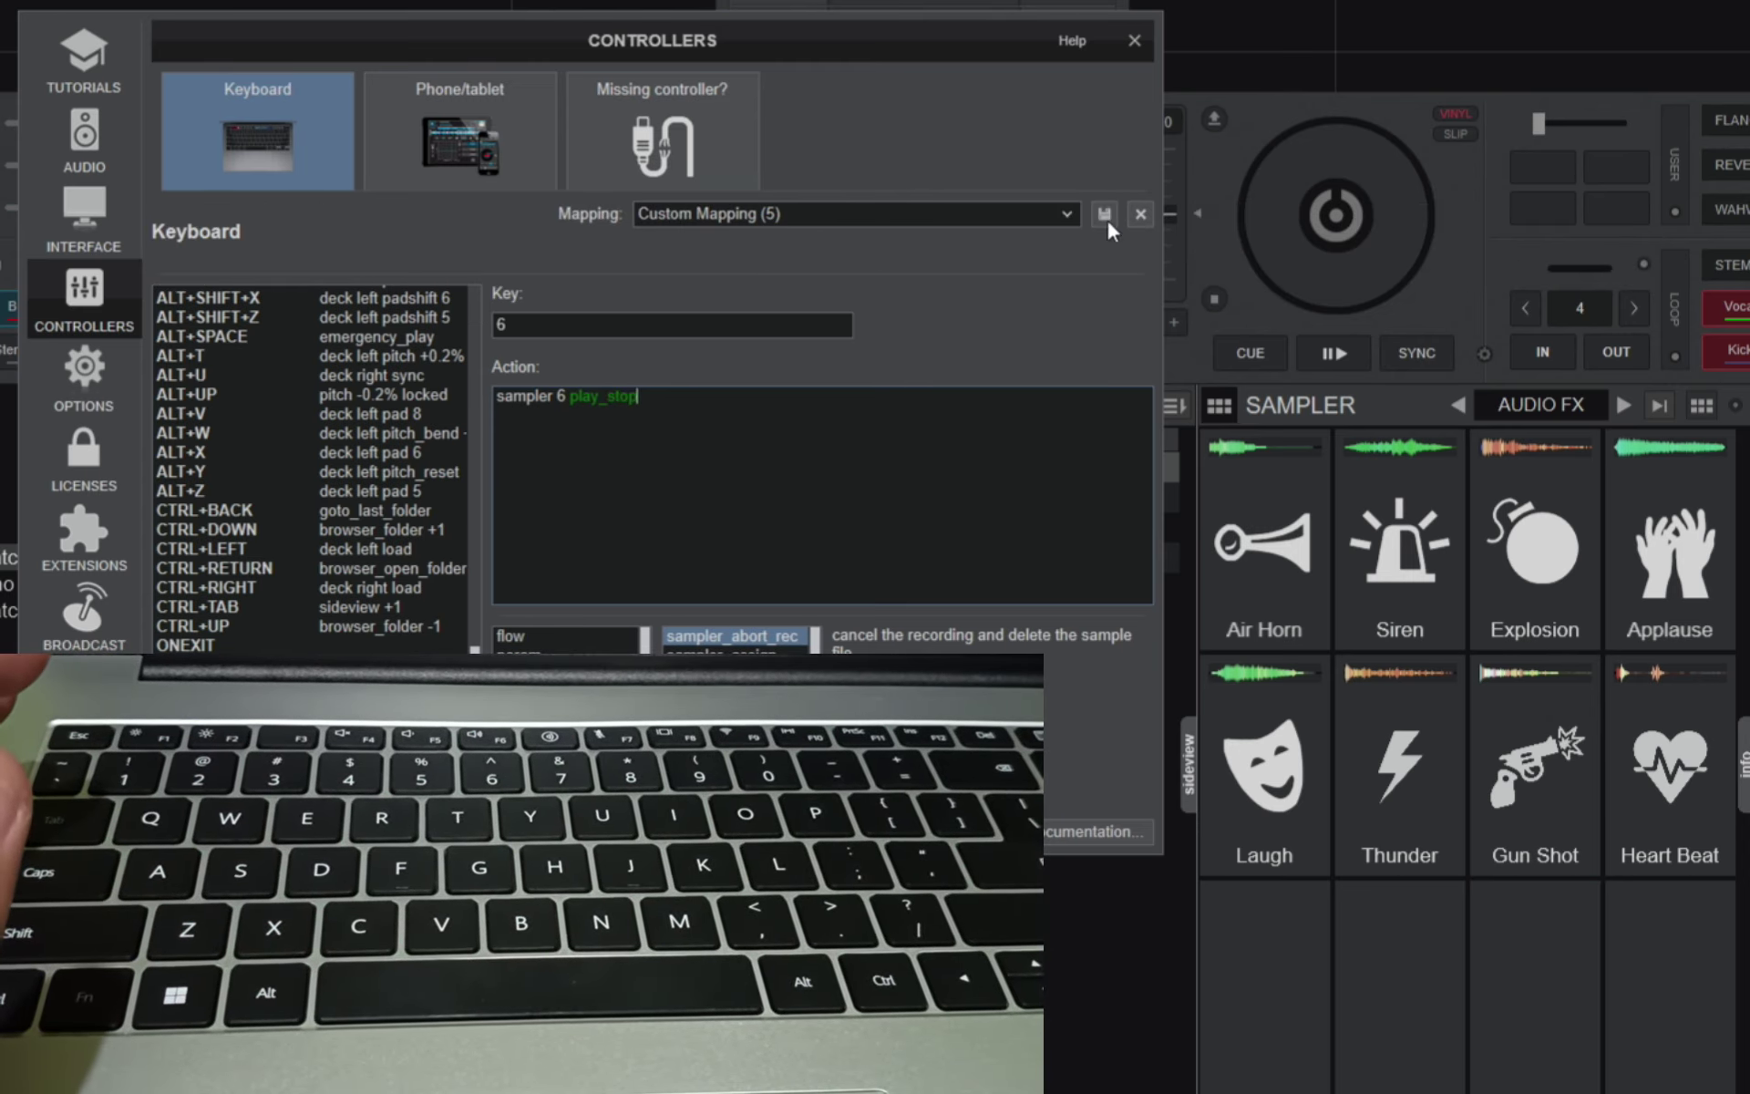
{"action": "left_click", "coordinate": [1103, 215]}
{"action": "left_click", "coordinate": [1134, 40]}
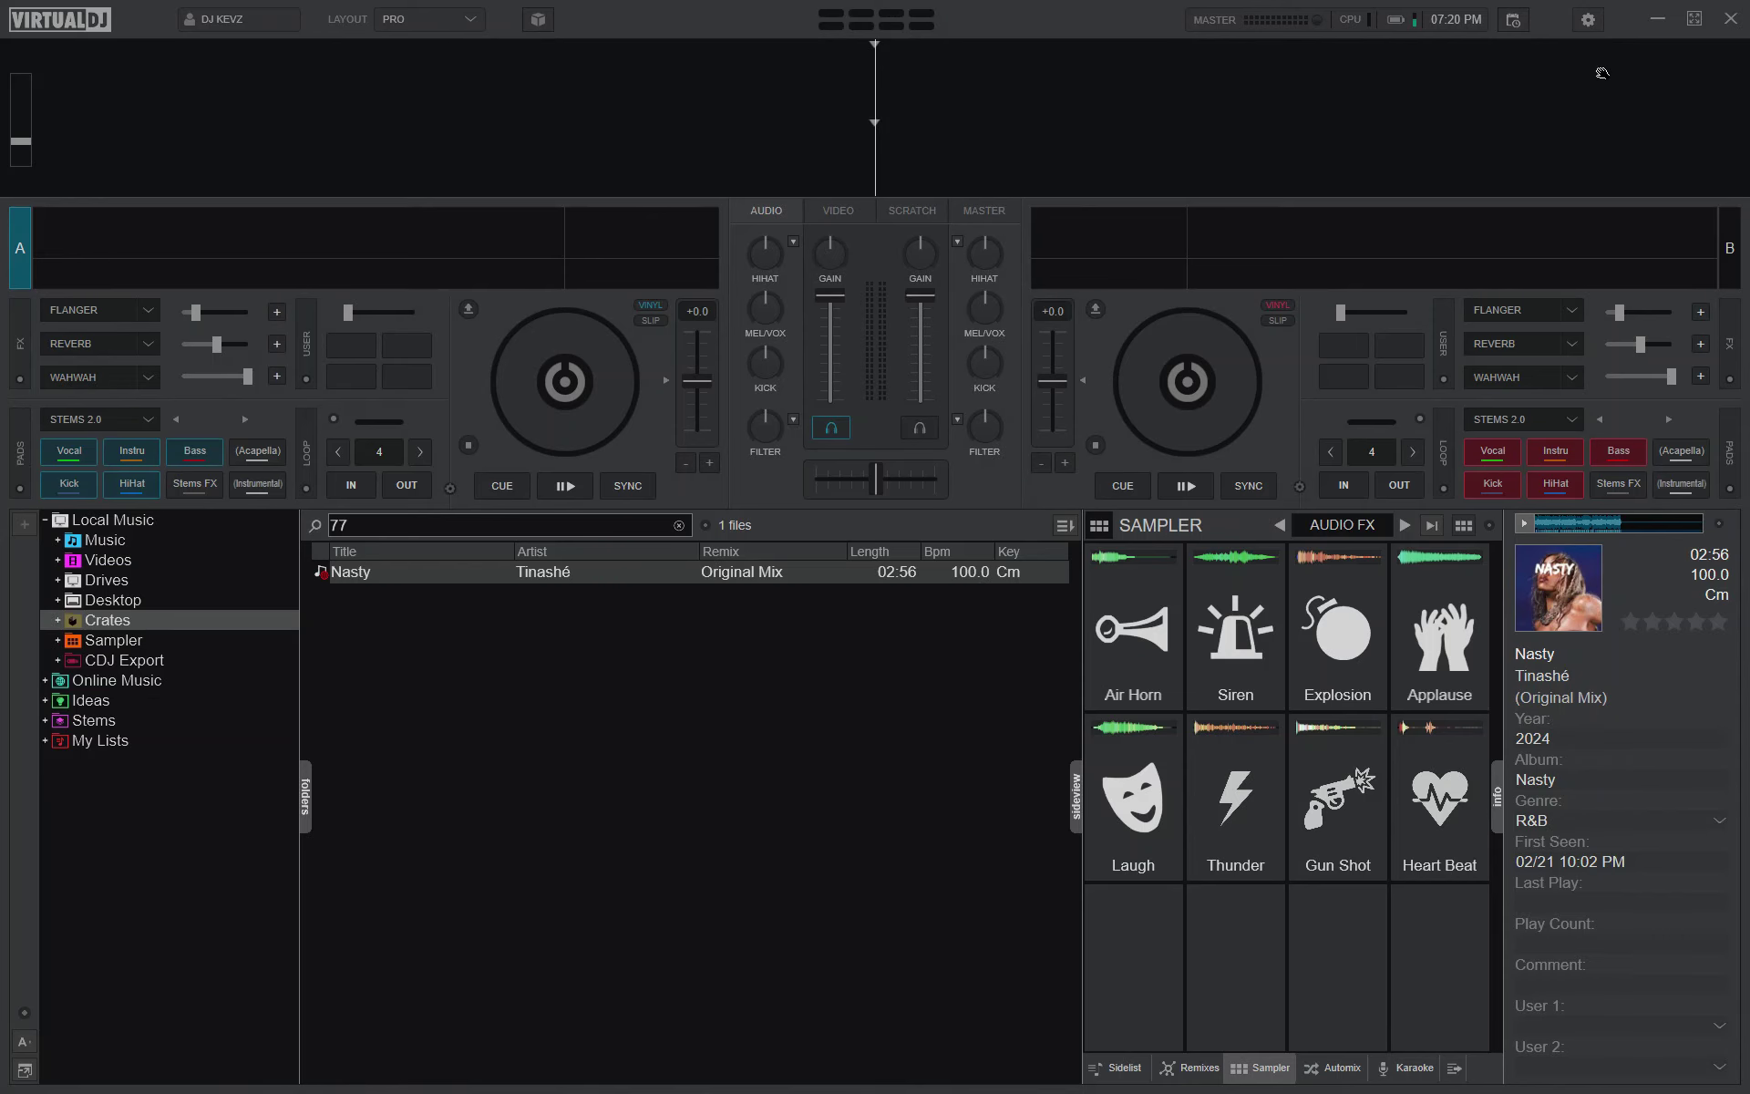
Return to the advanced keyboard mapping editor and set the key for a new mapping to 7.
{"action": "left_click", "coordinate": [1589, 21]}
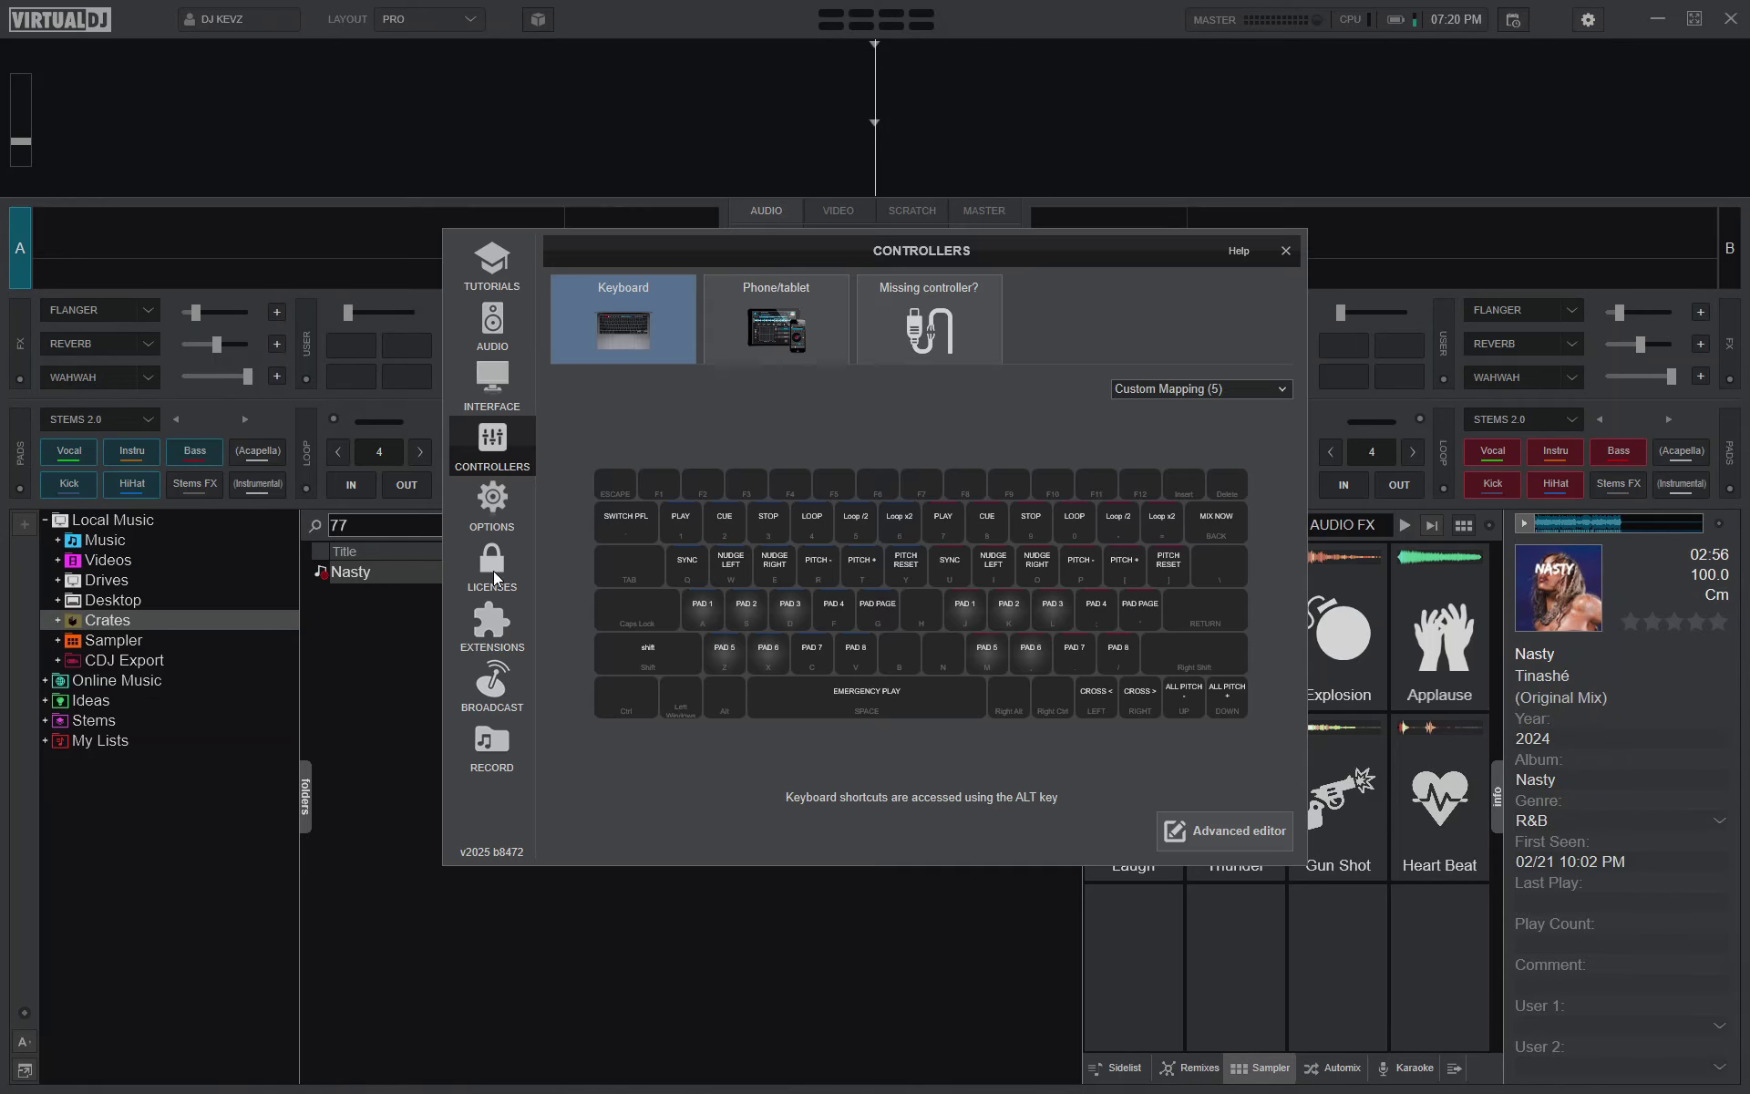
{"action": "left_click", "coordinate": [1235, 831]}
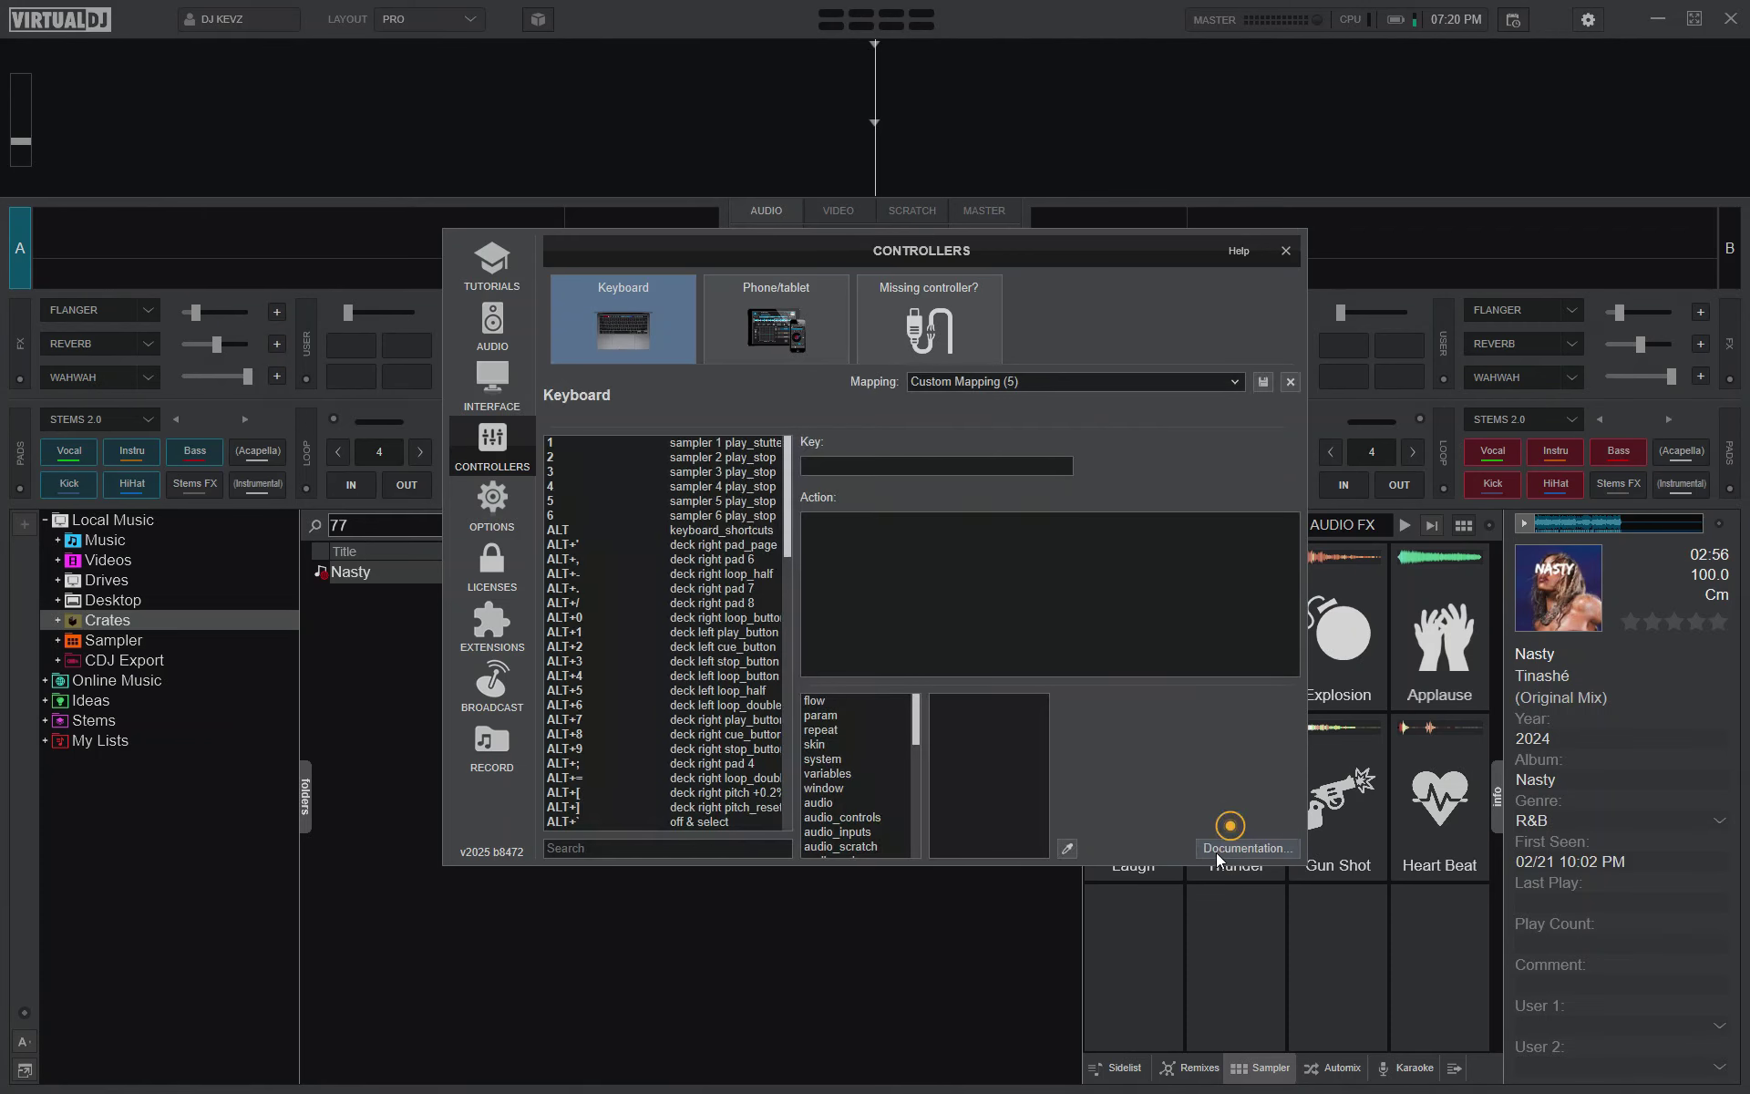
{"action": "left_click", "coordinate": [821, 463]}
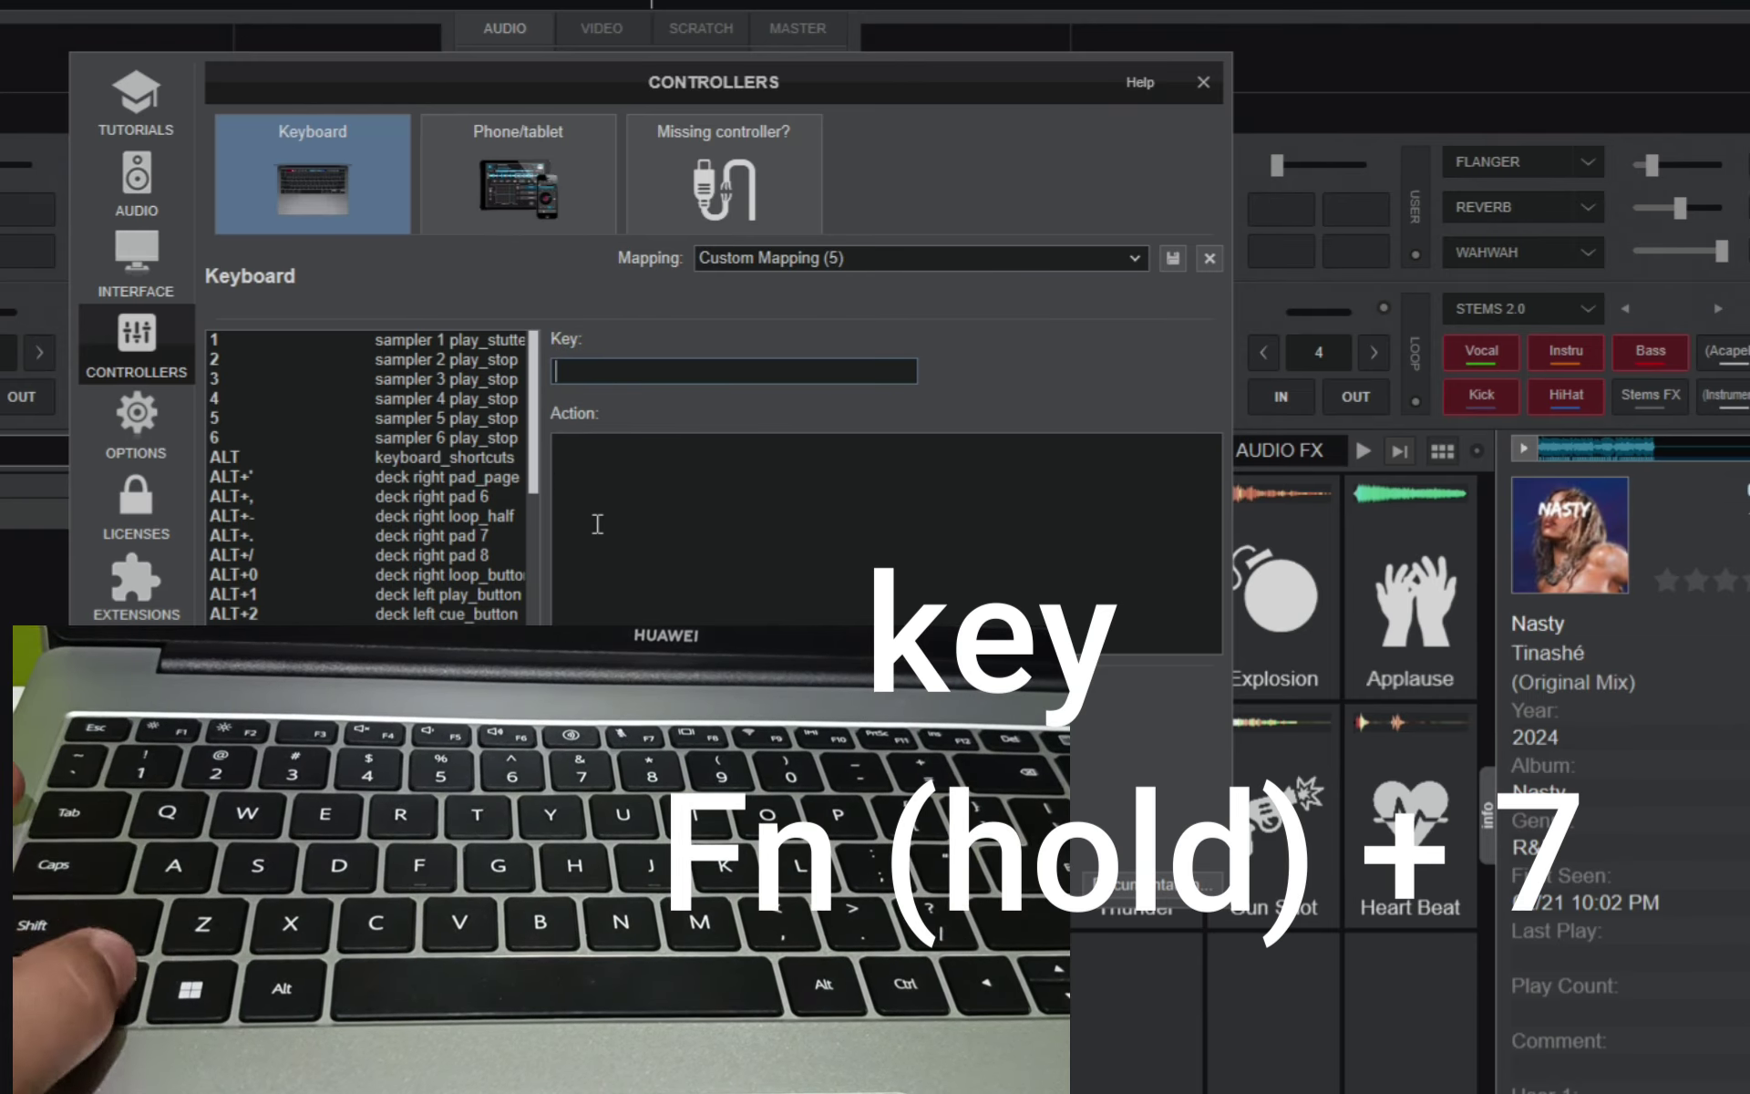
{"action": "key", "text": "7"}
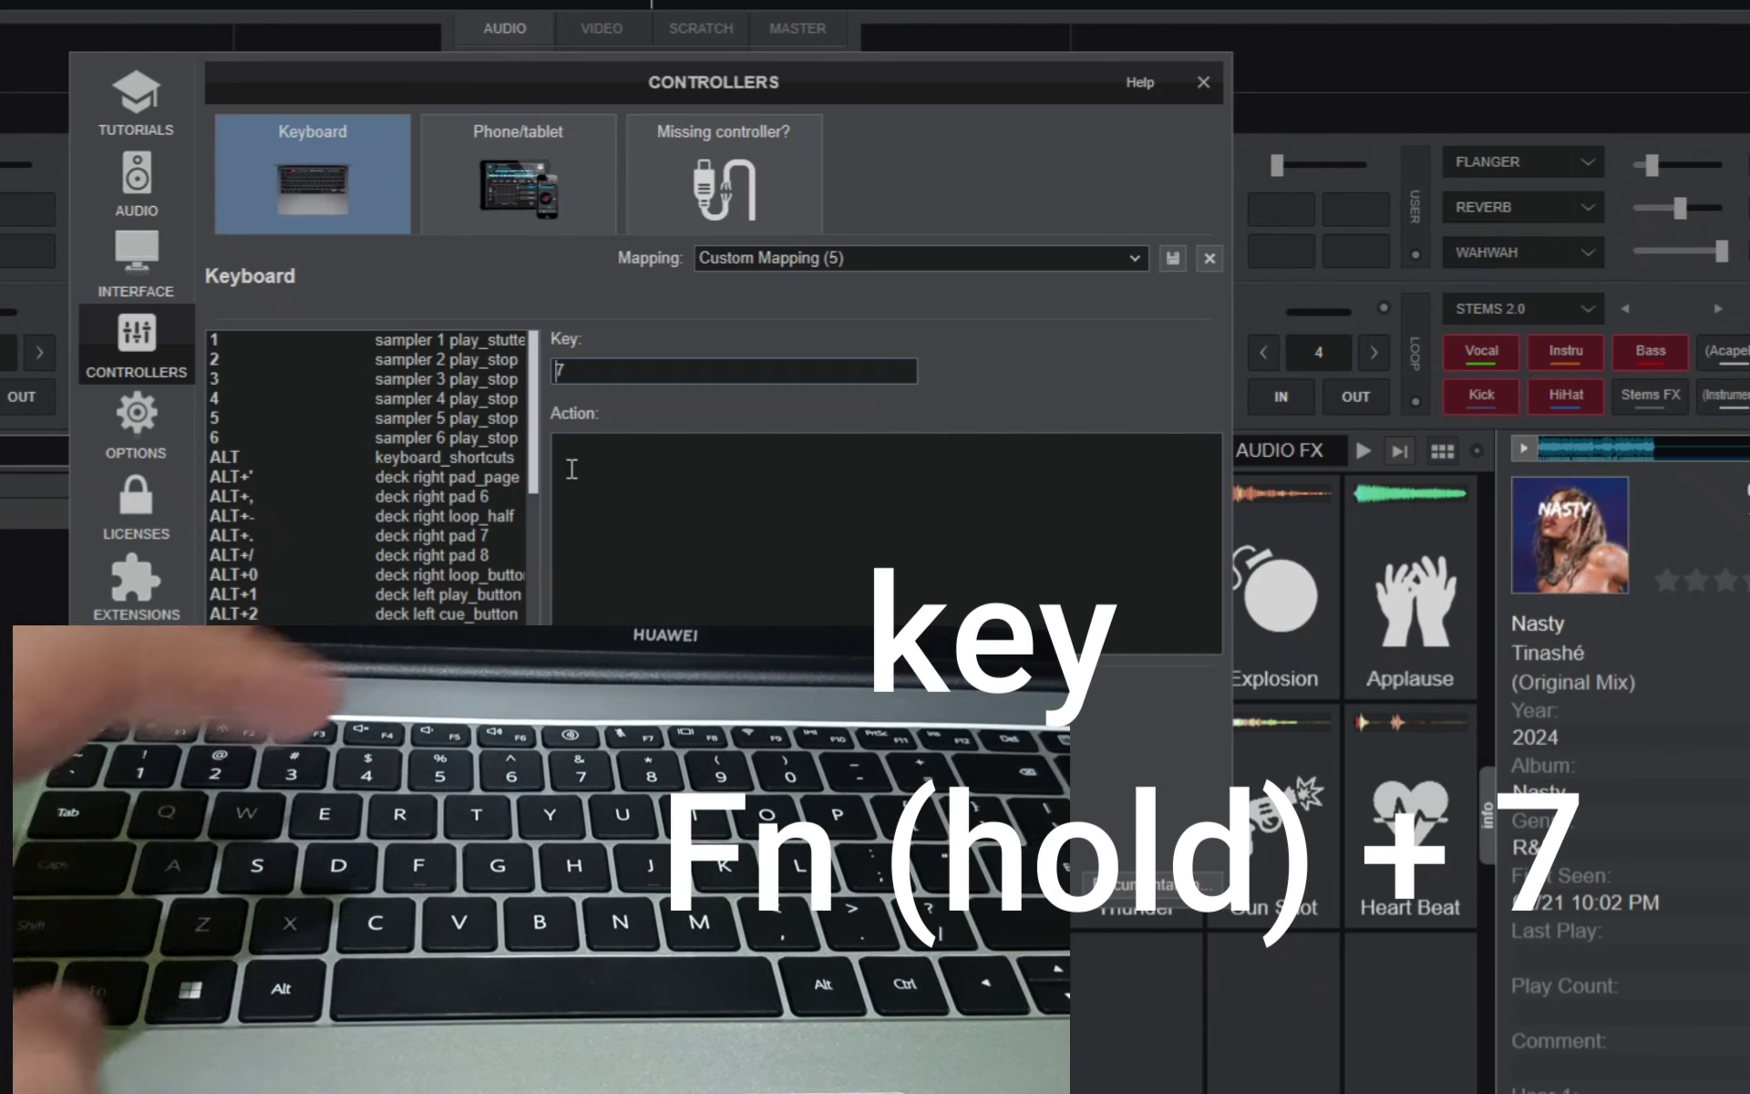
Assign the action "sampler 7 play_stop" to key 7.
{"action": "left_click", "coordinate": [577, 454]}
{"action": "type", "text": "sampler"}
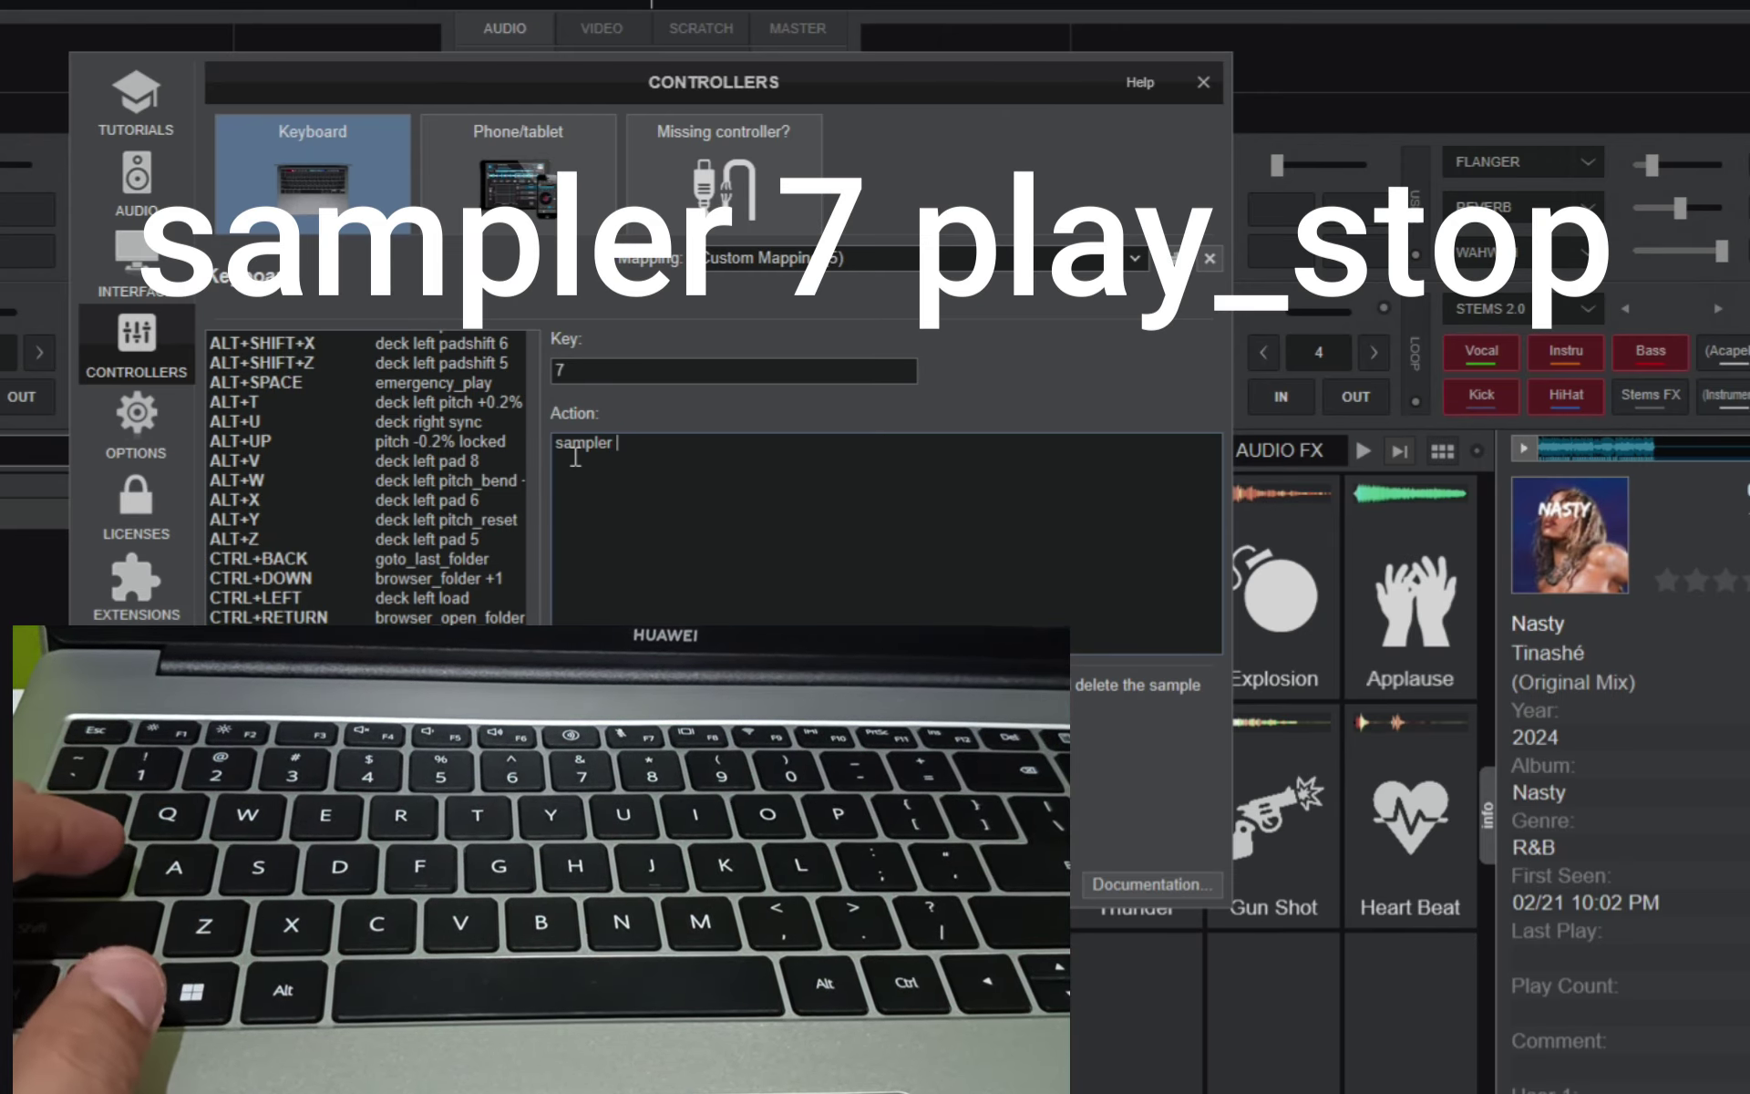
{"action": "type", "text": " 7"}
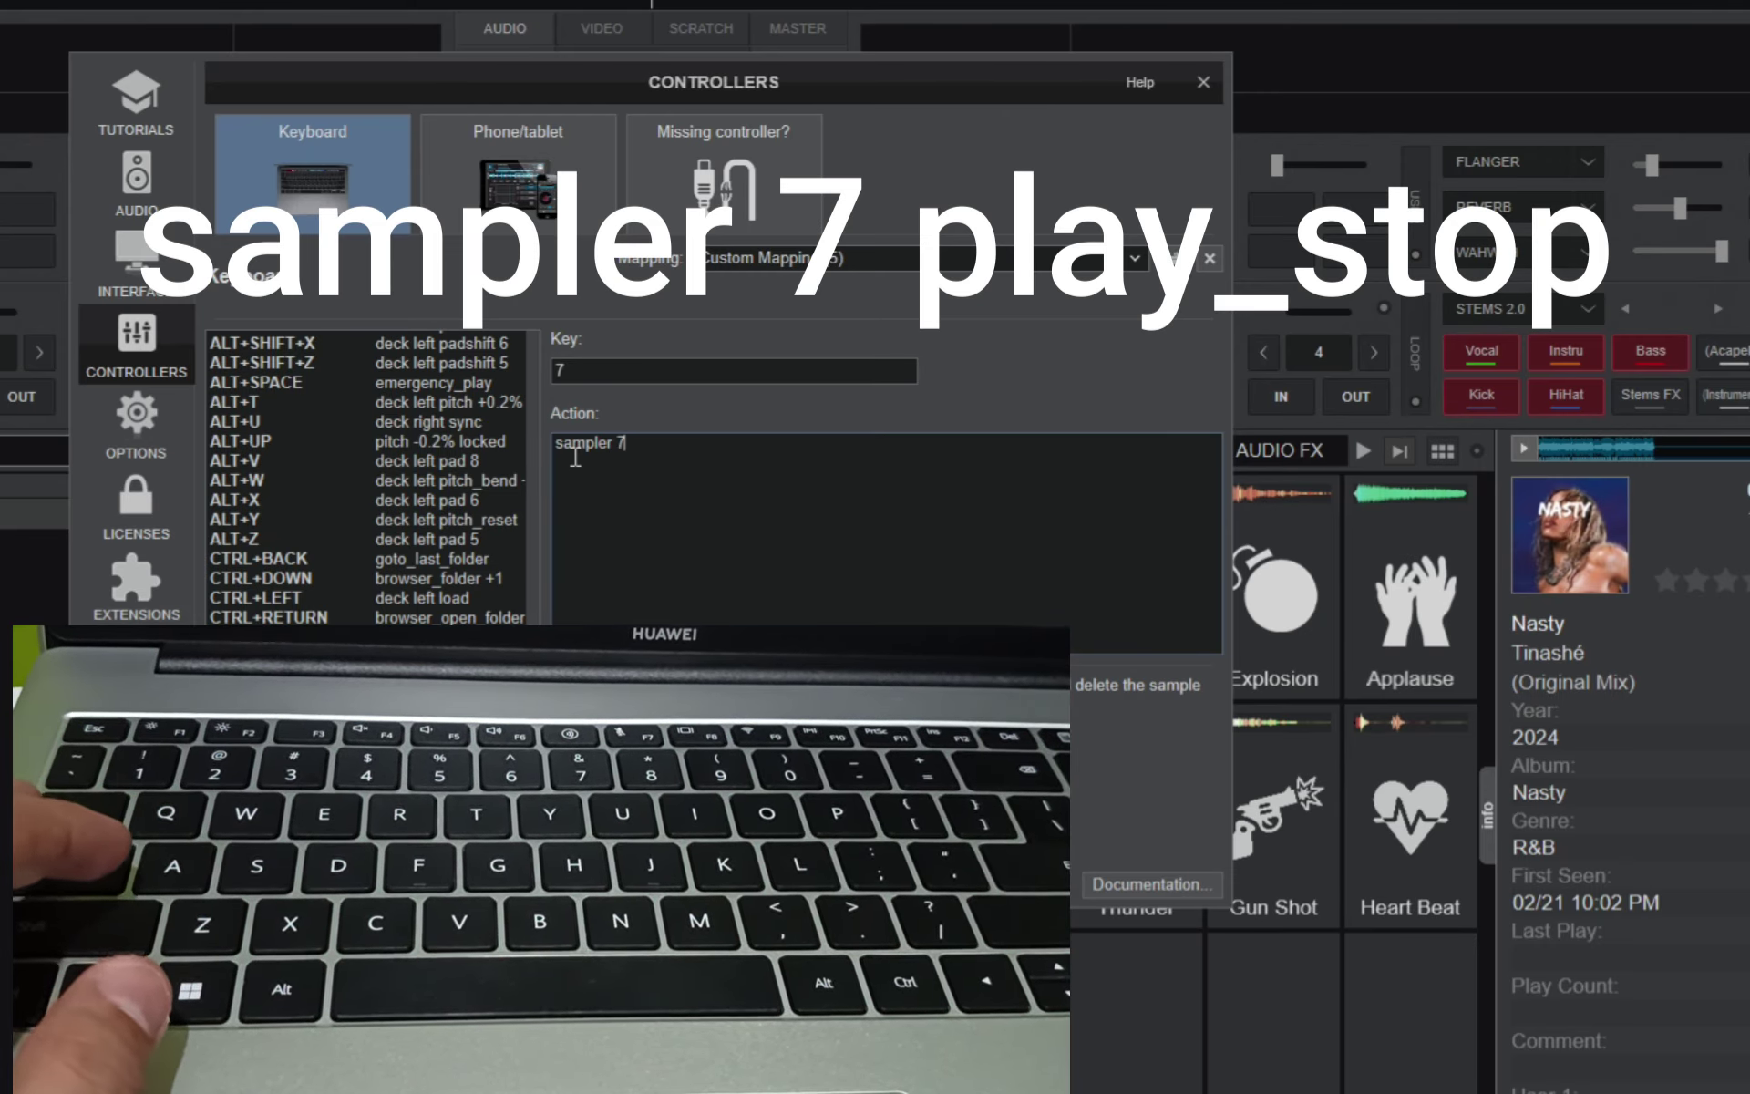
{"action": "type", "text": " play_stop"}
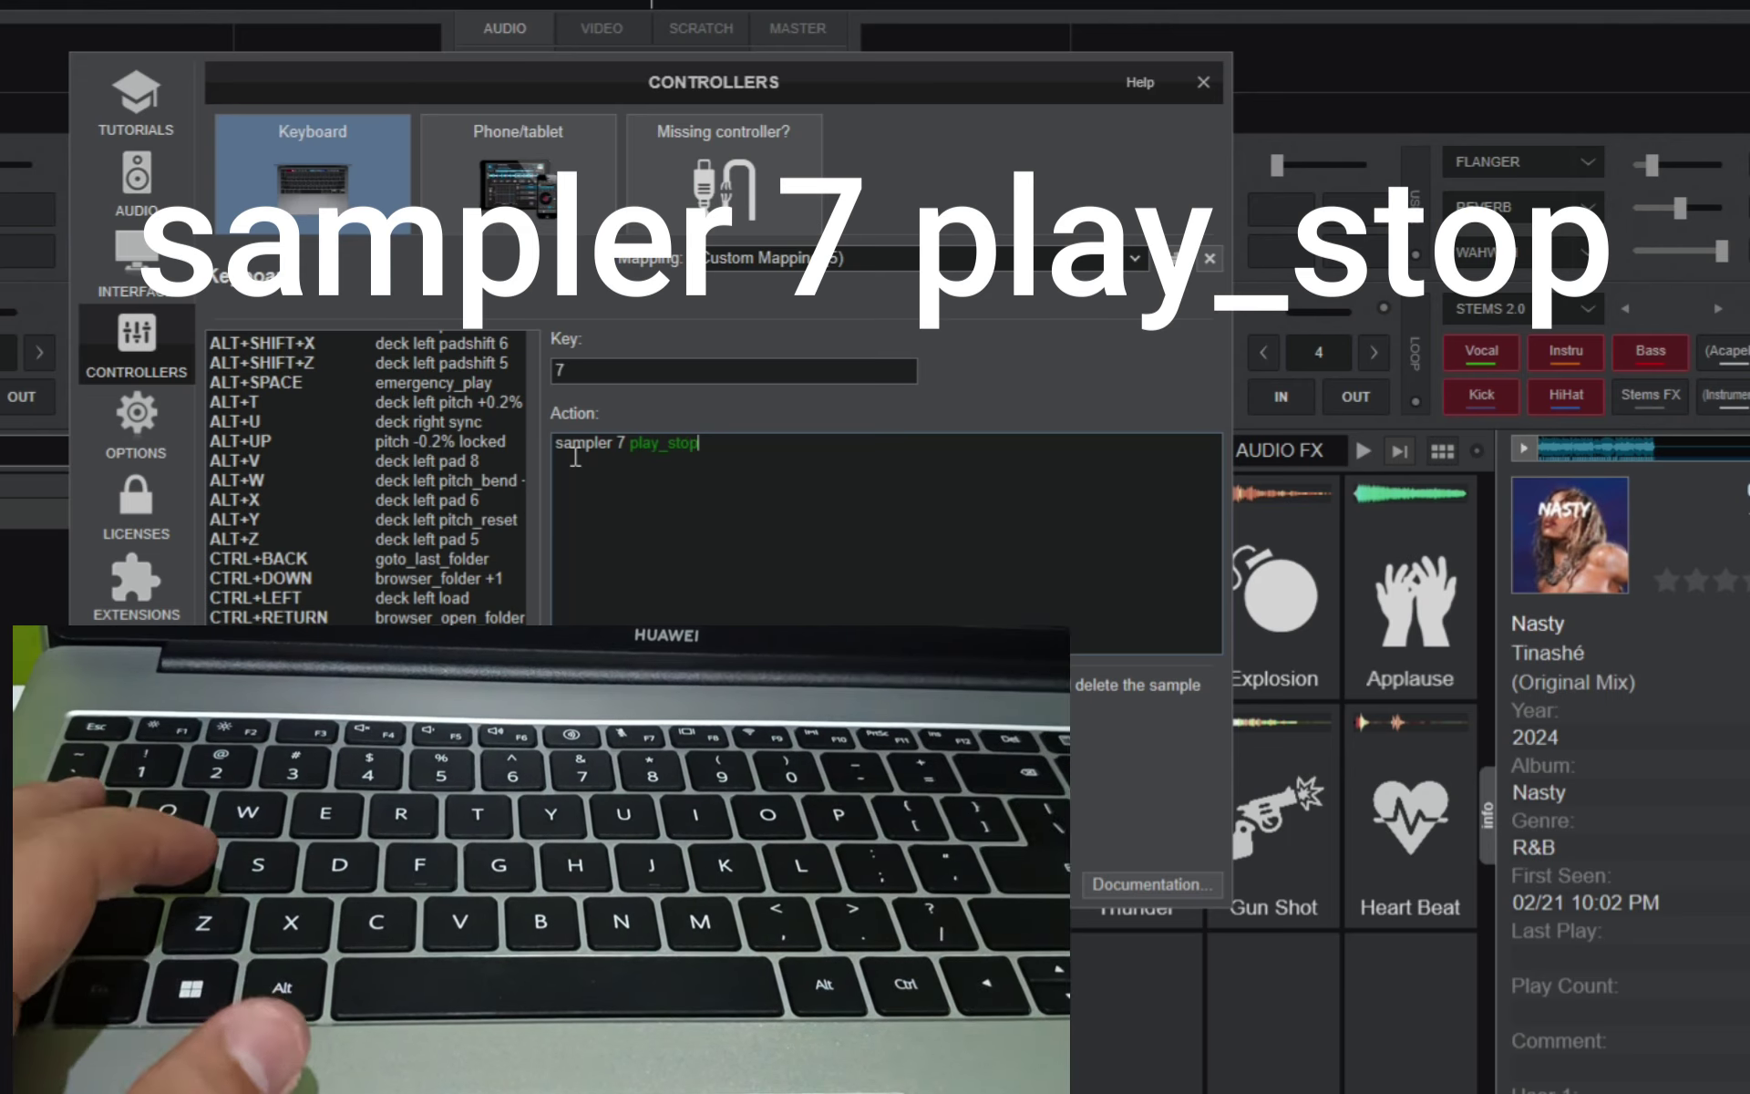
Save the custom mapping and test key 7 by triggering the Gun Shot sampler pad.
{"action": "left_click", "coordinate": [1171, 257]}
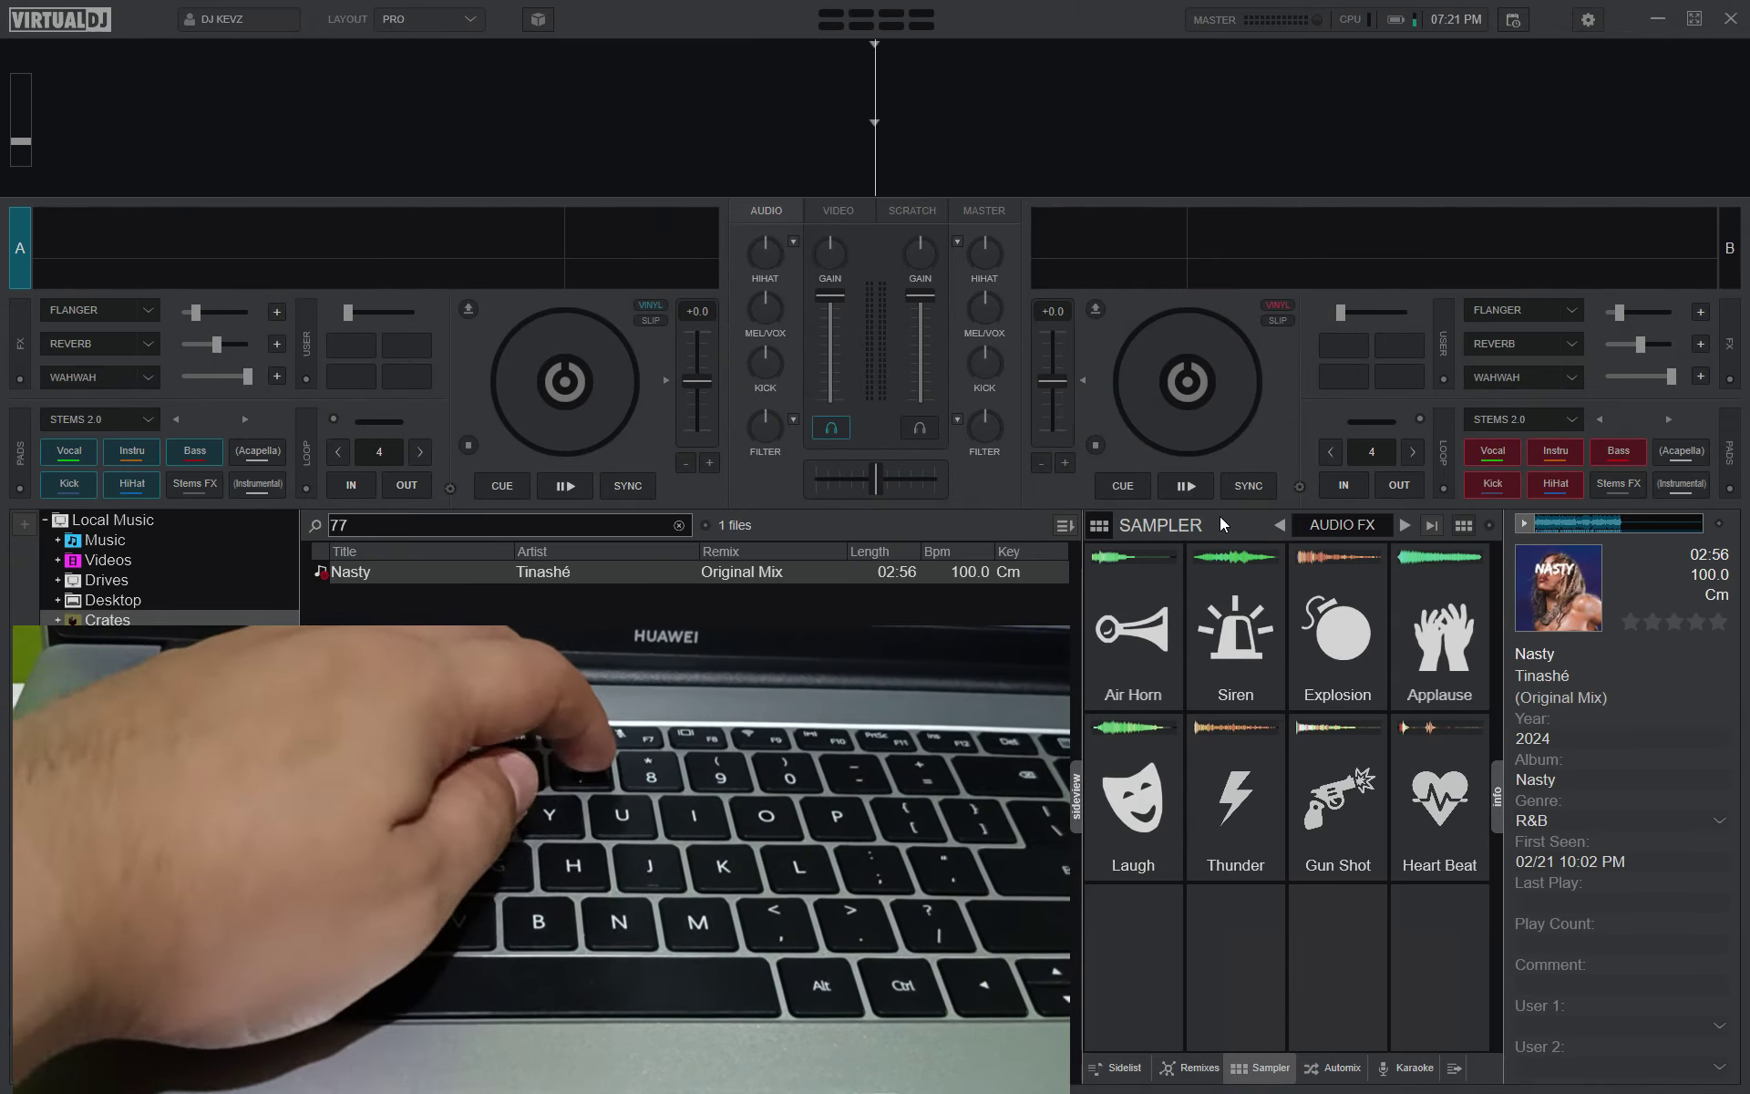
{"action": "key", "text": "7"}
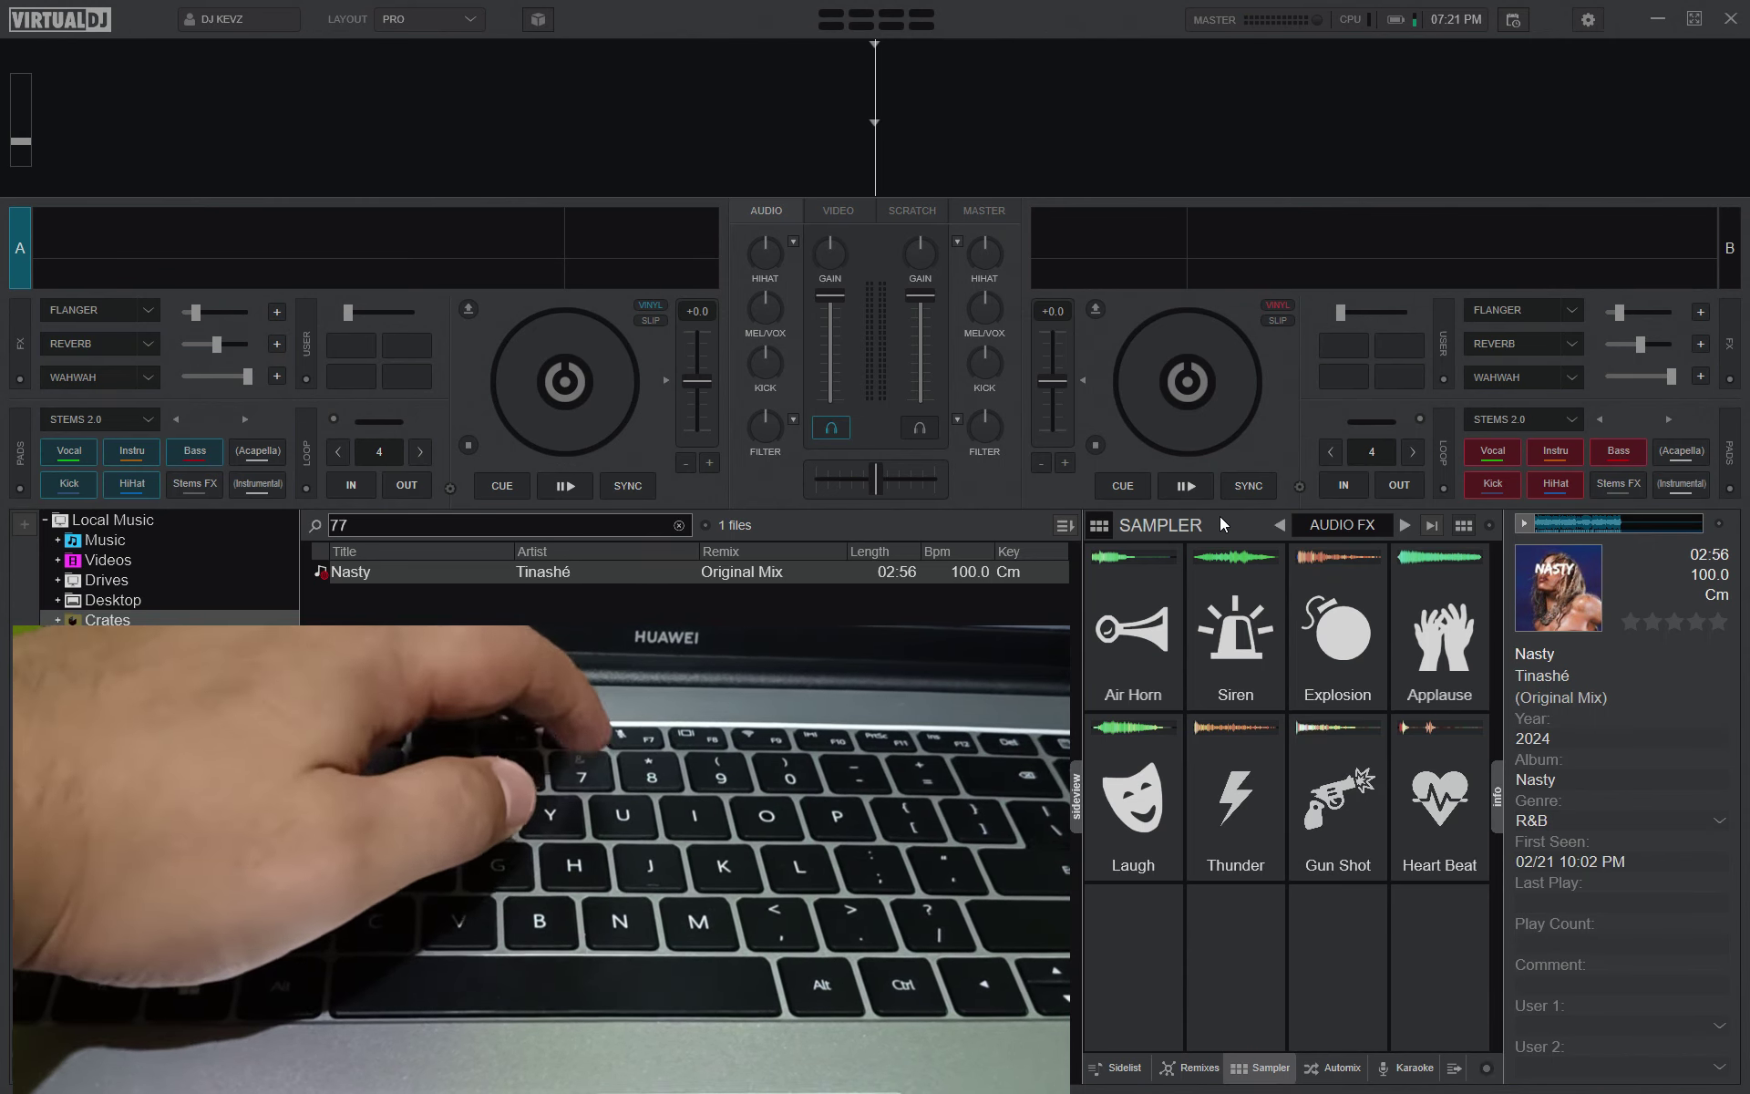
{"action": "key", "text": "7"}
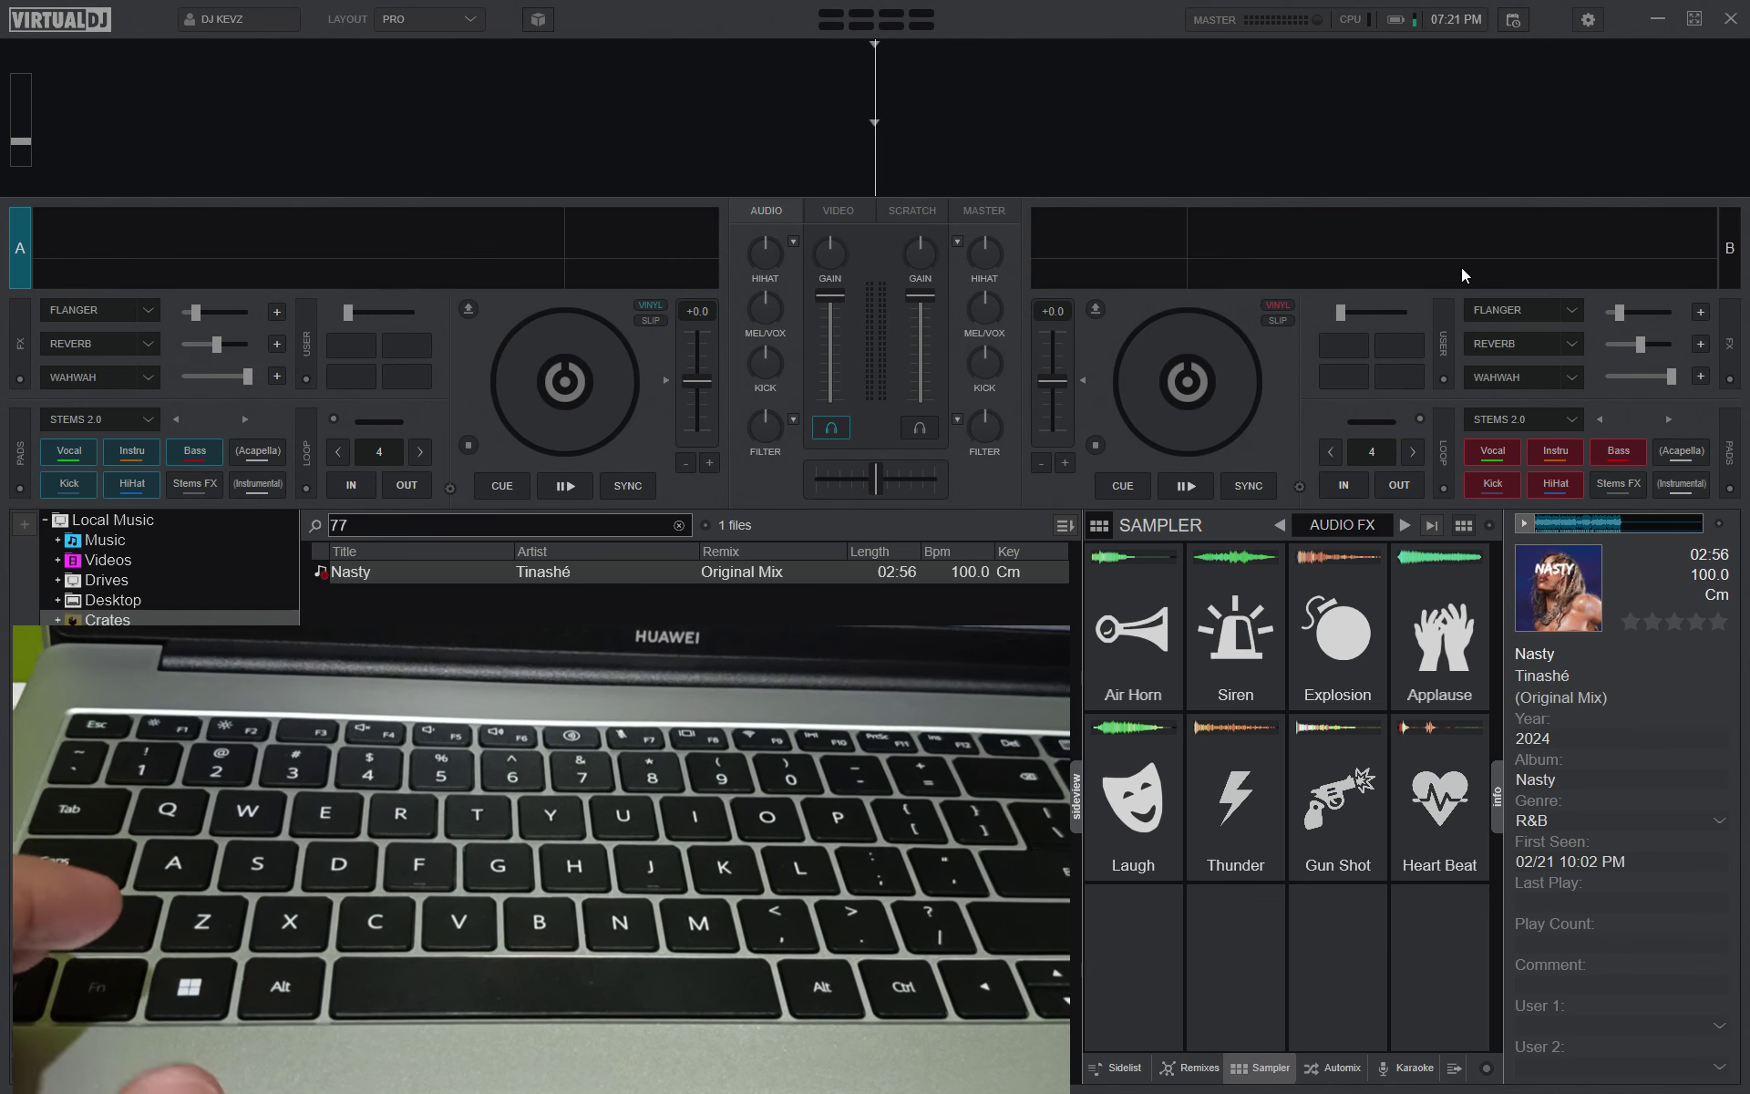
Bring up the advanced keyboard mapping editor again and set the key for a new mapping to 8.
{"action": "left_click", "coordinate": [1588, 20]}
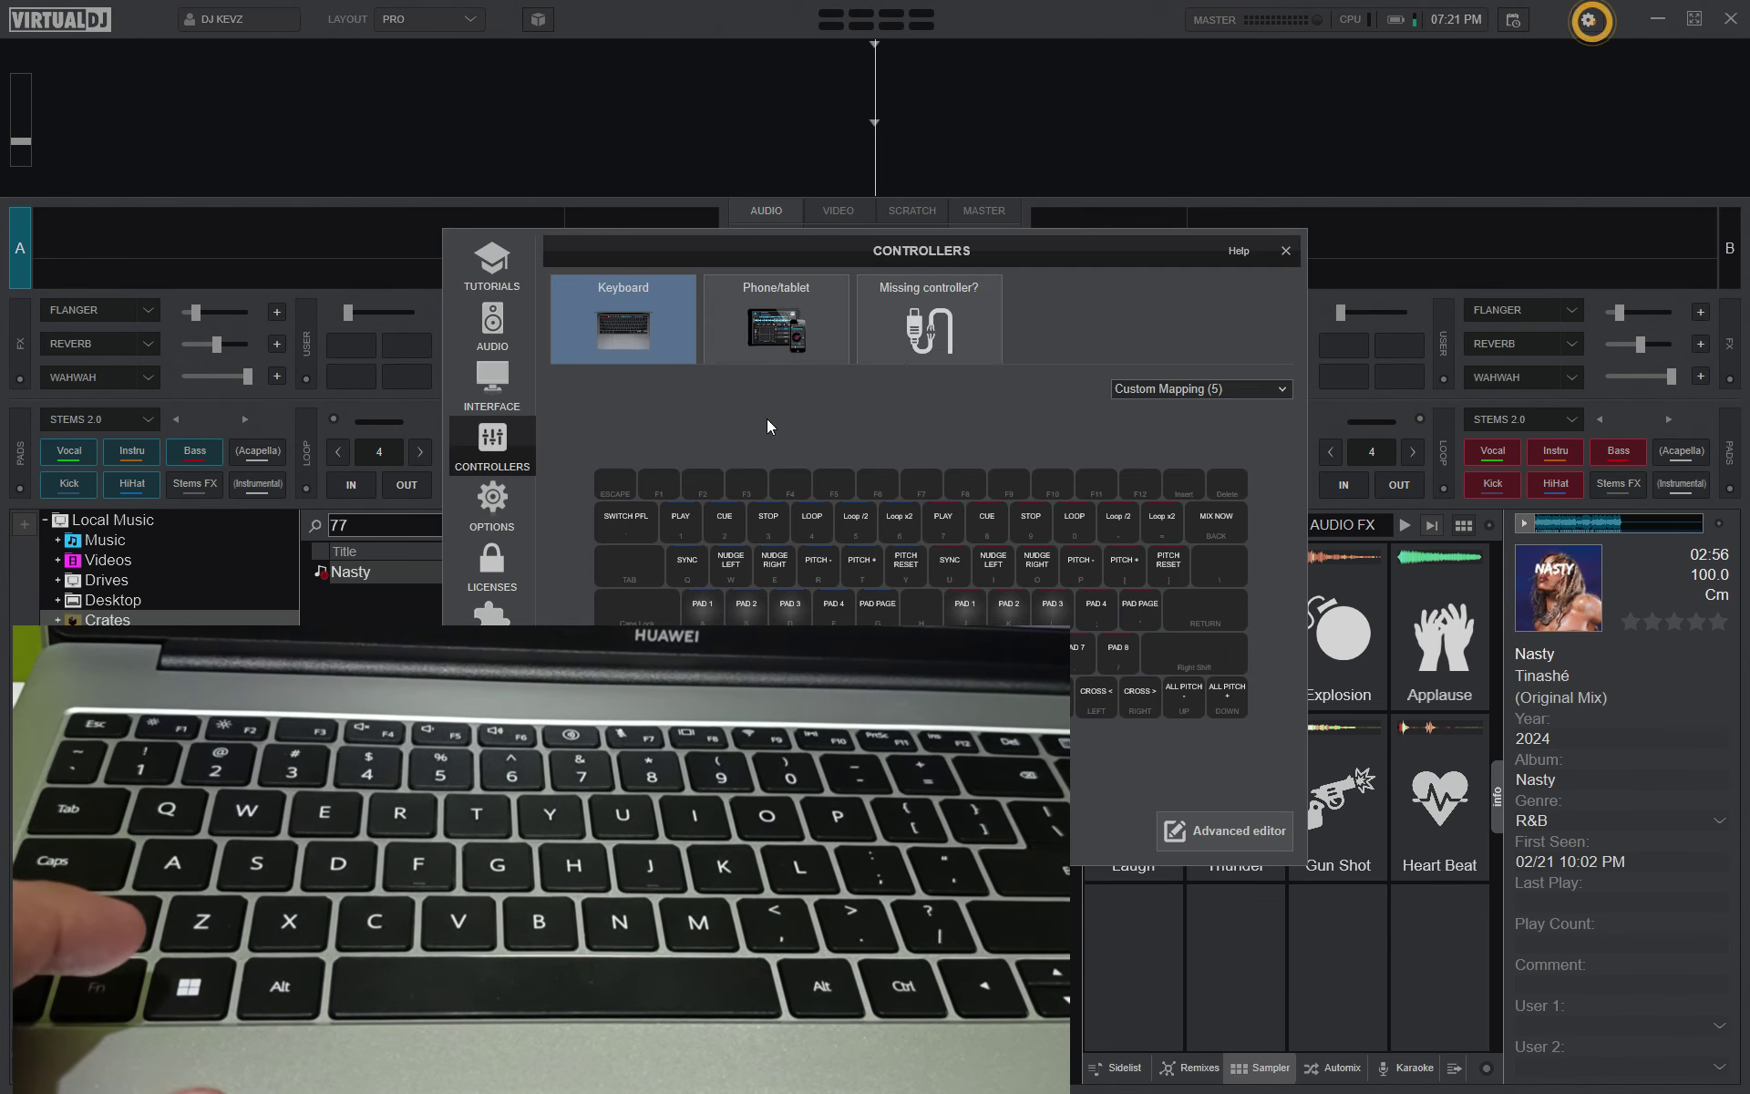
{"action": "left_click", "coordinate": [1221, 832]}
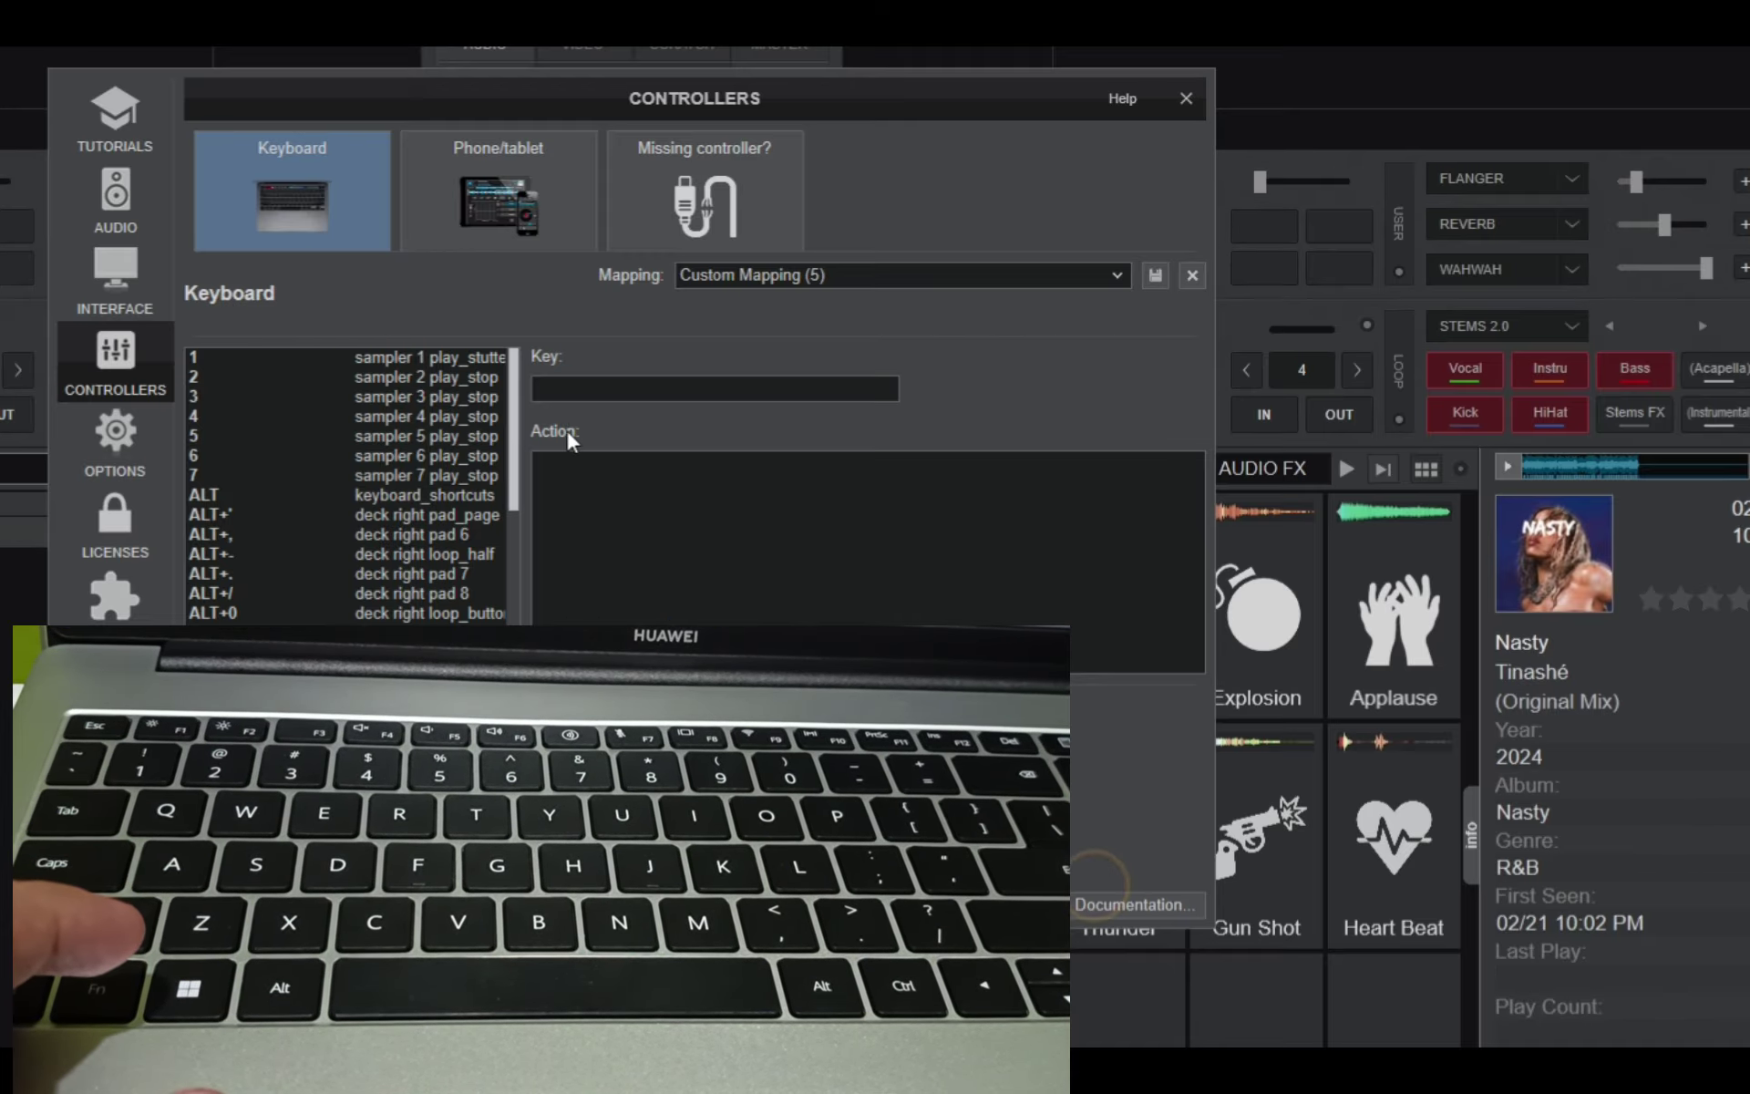
{"action": "left_click", "coordinate": [828, 468]}
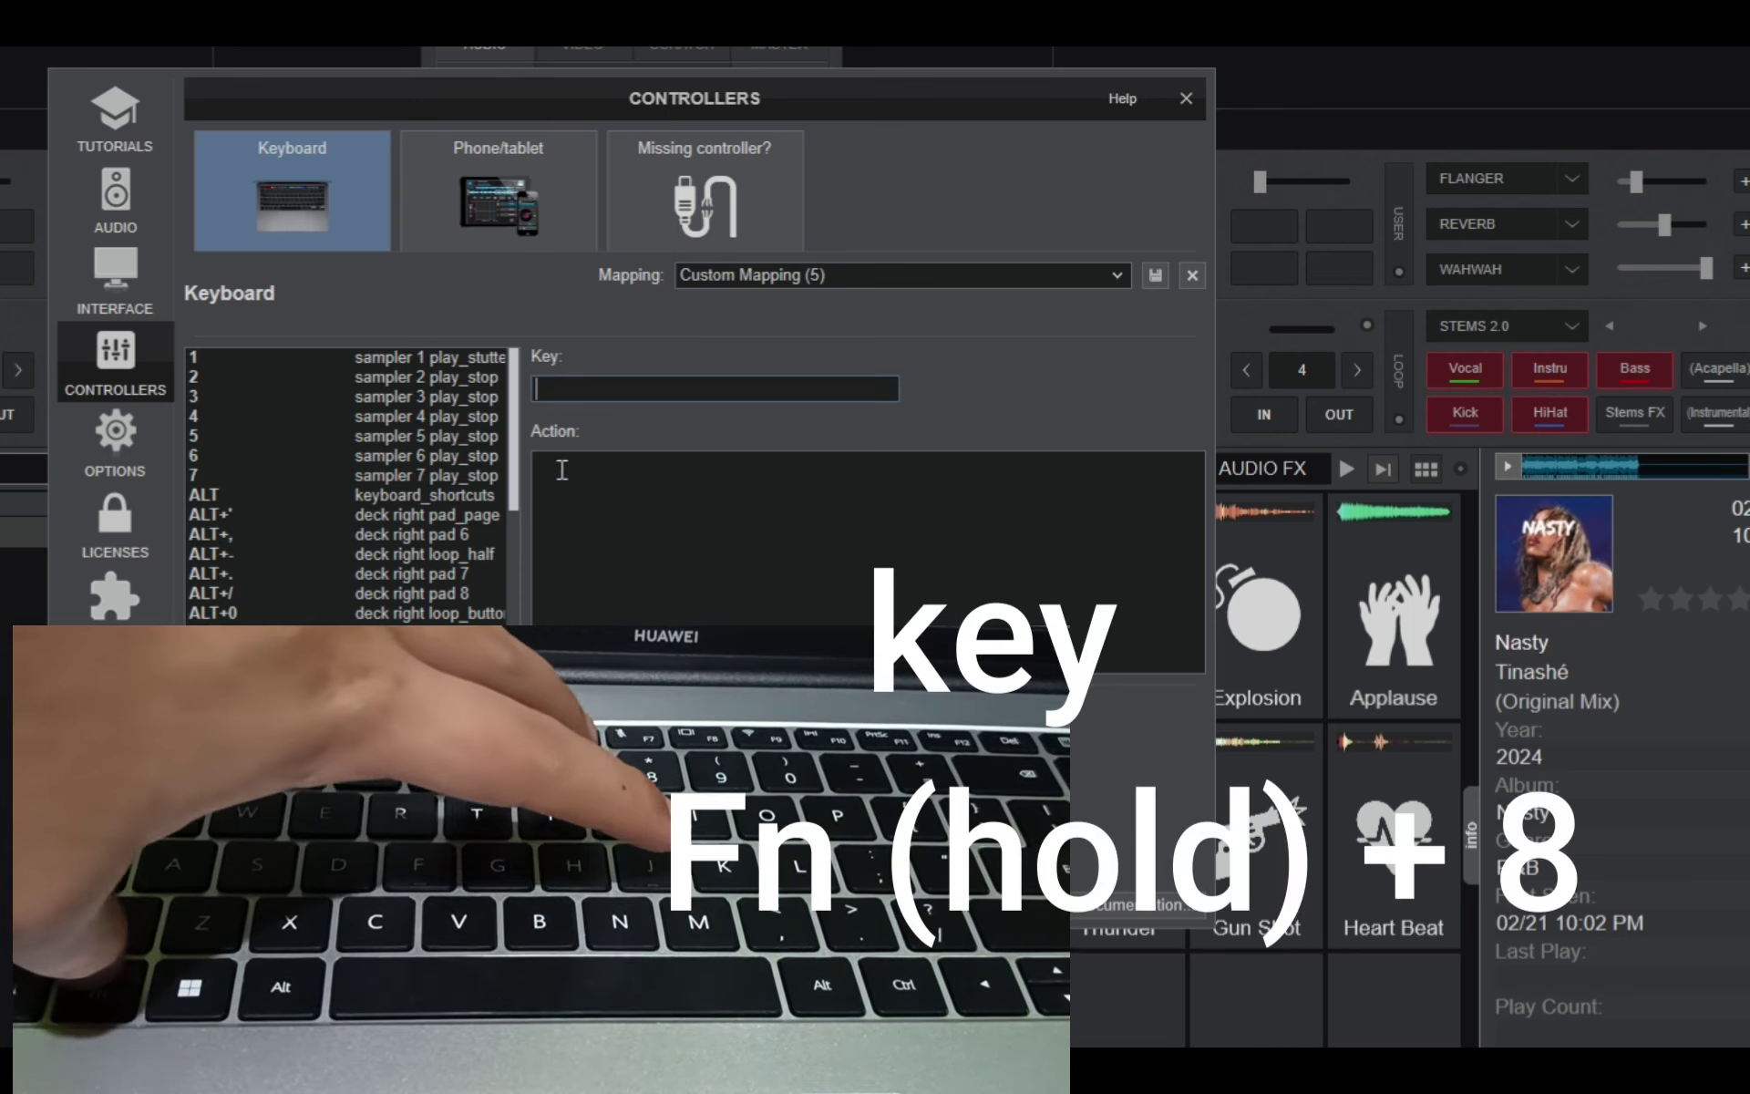
{"action": "key", "text": "8"}
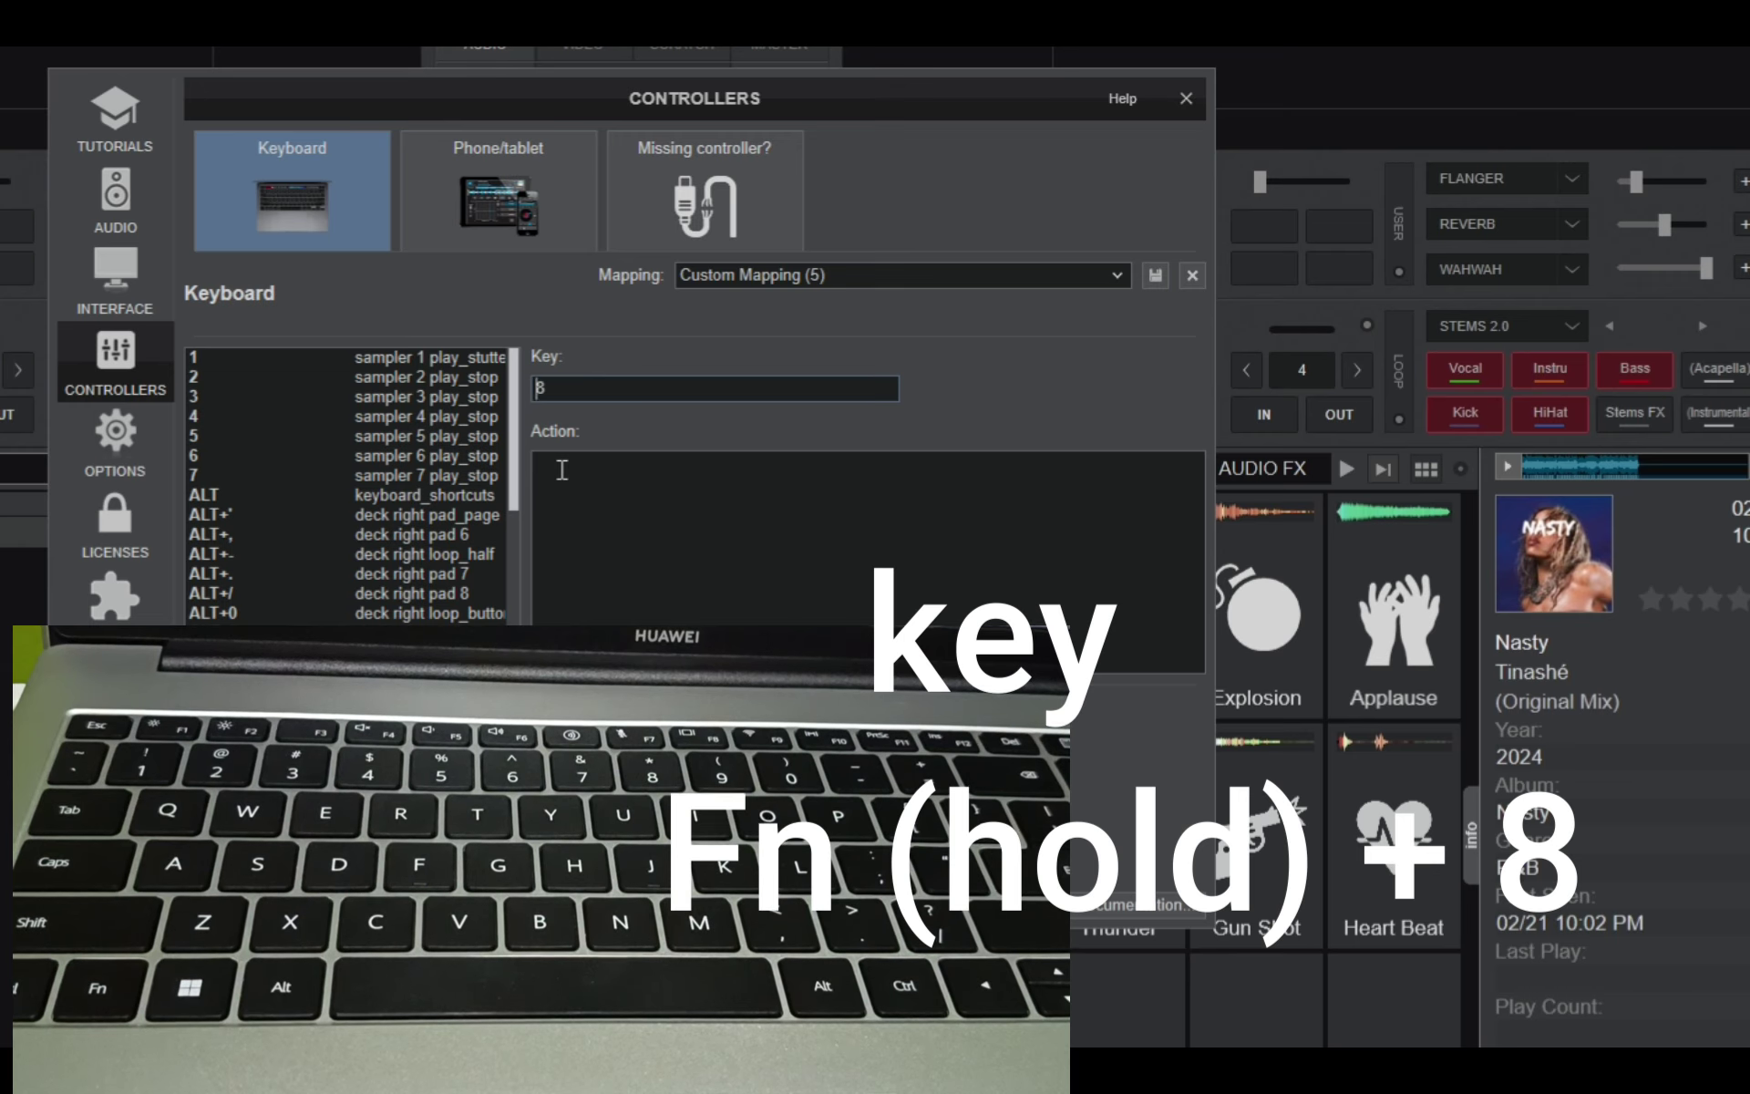
Assign the action "sampler 8 play_stop" to key 8.
{"action": "left_click", "coordinate": [563, 469]}
{"action": "type", "text": "sam"}
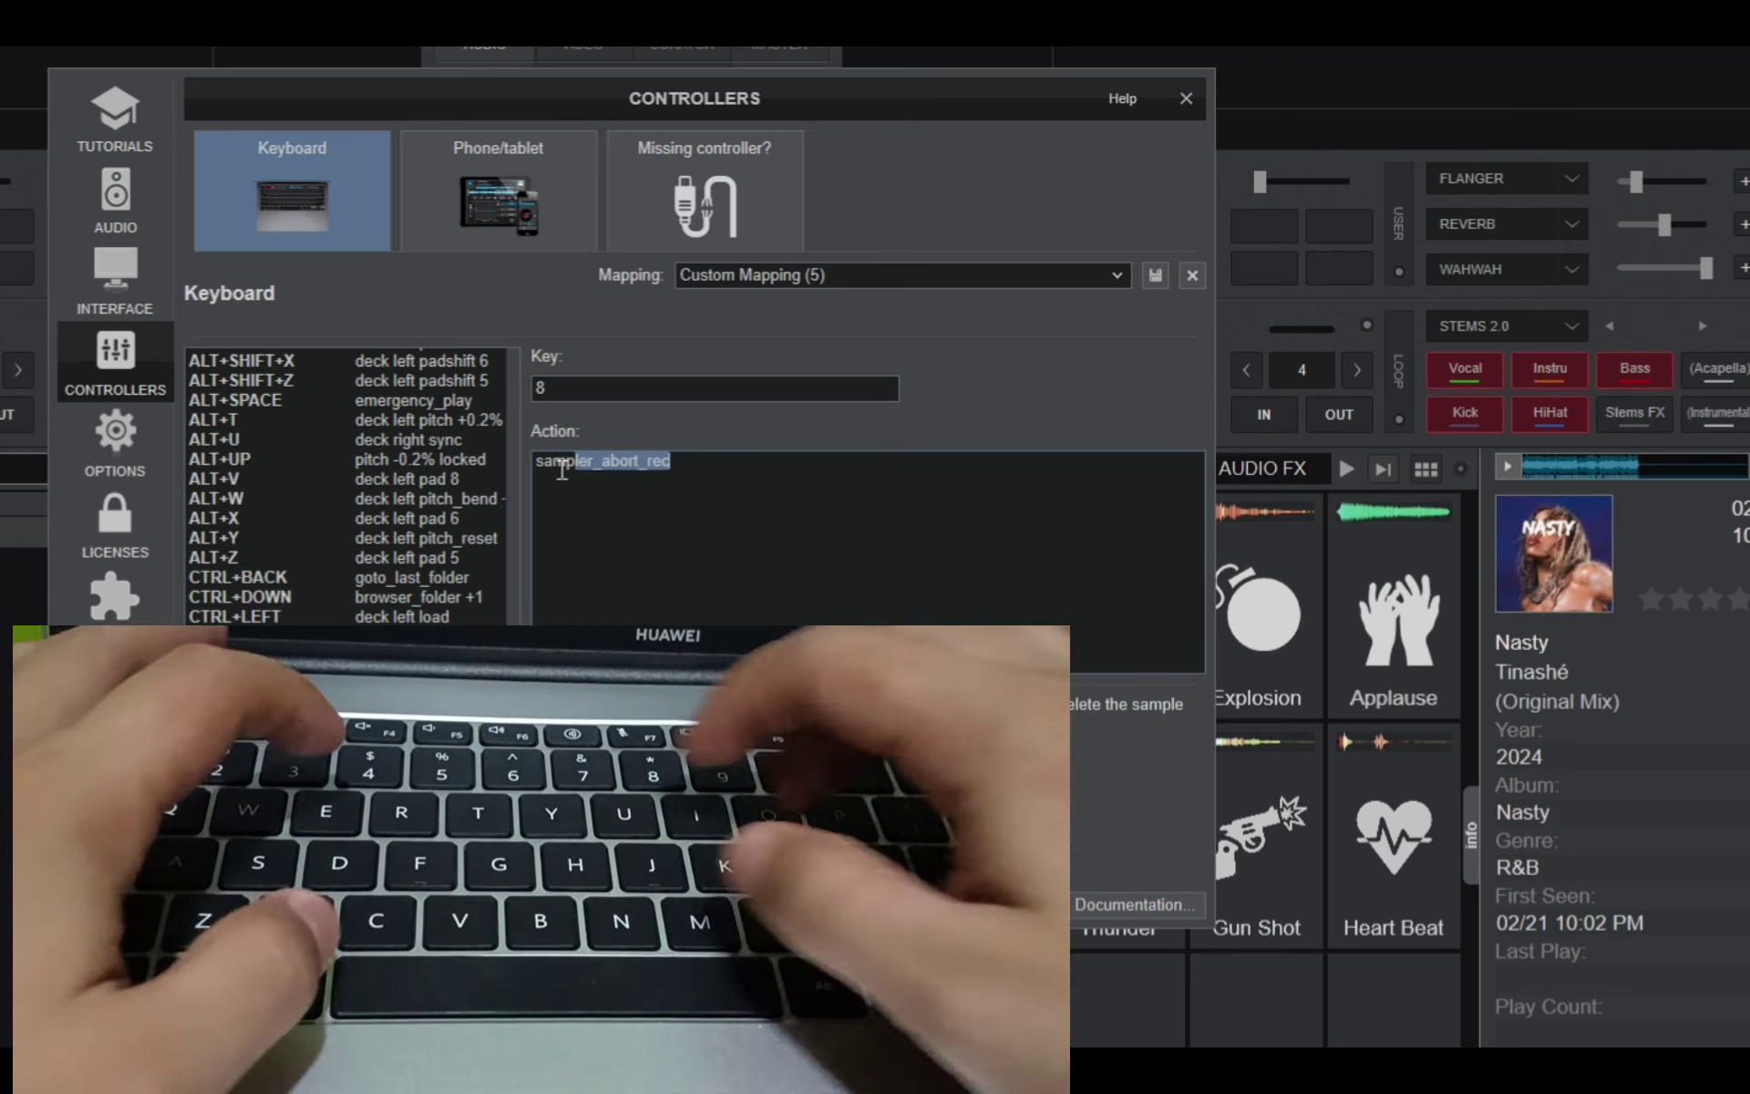
{"action": "type", "text": "pler "}
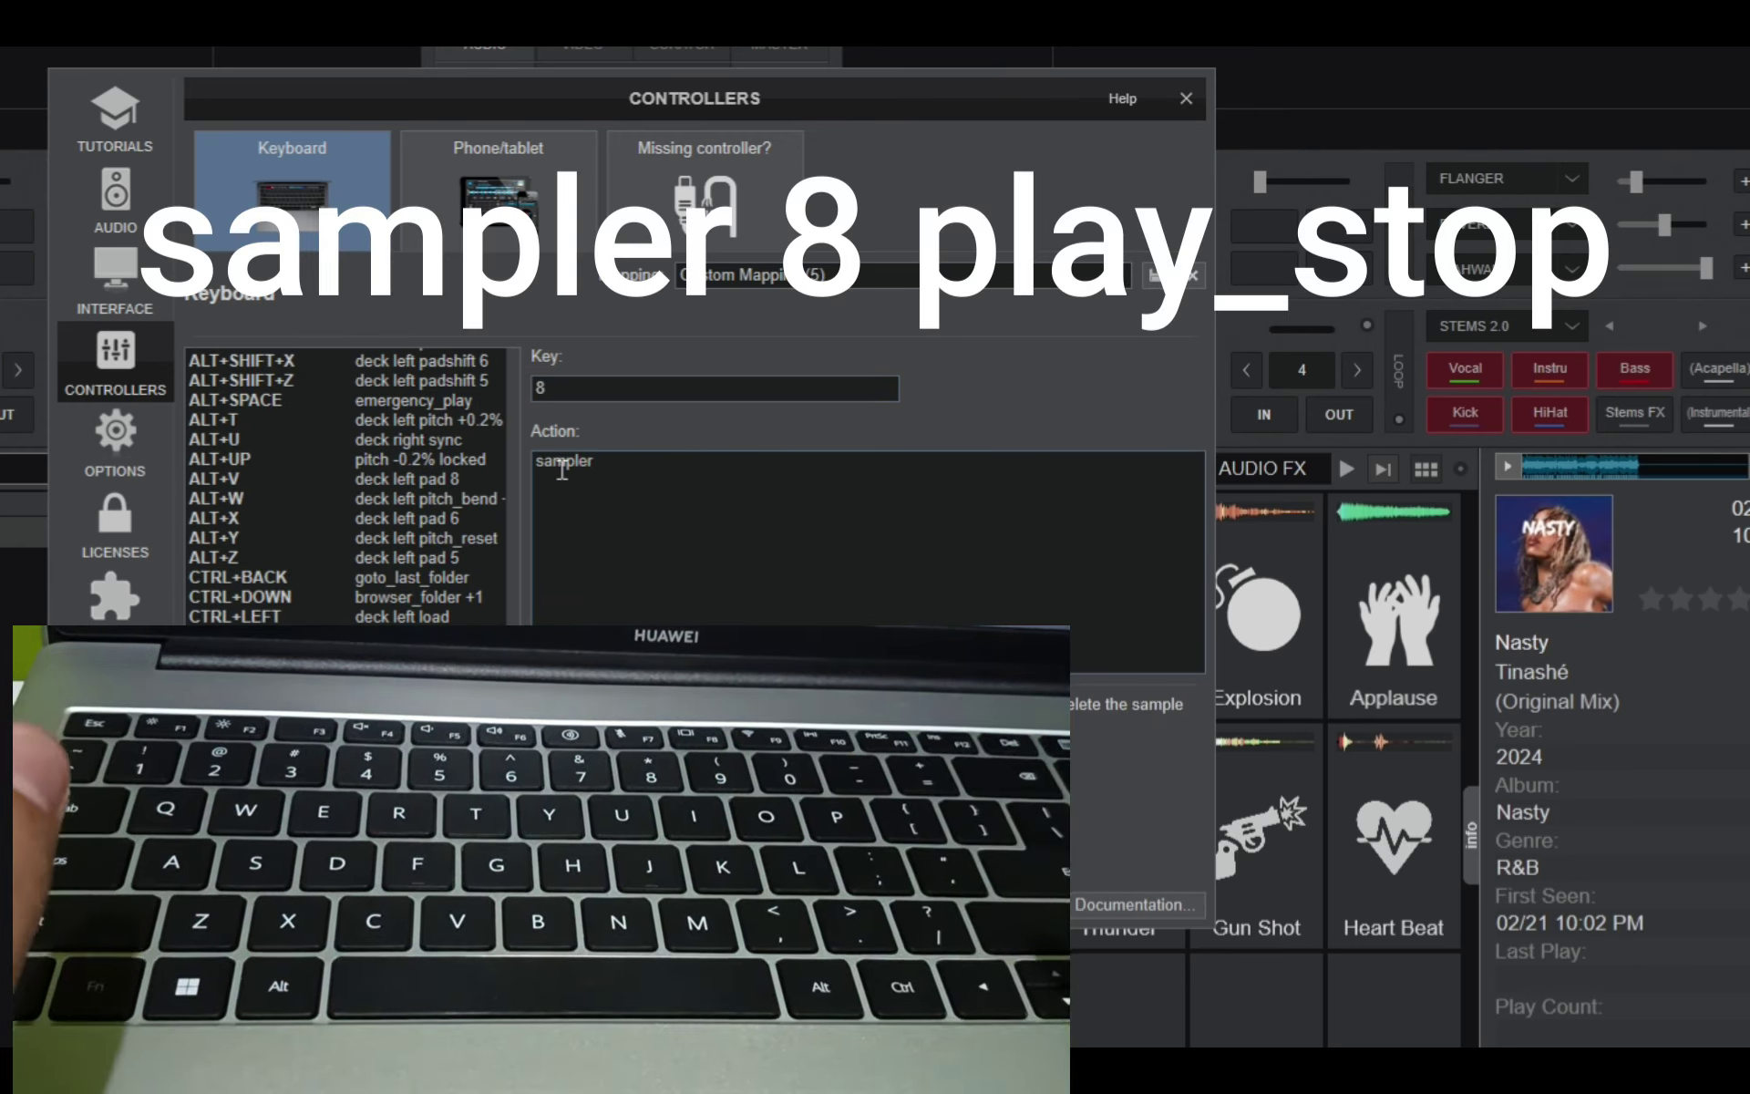
{"action": "type", "text": "8"}
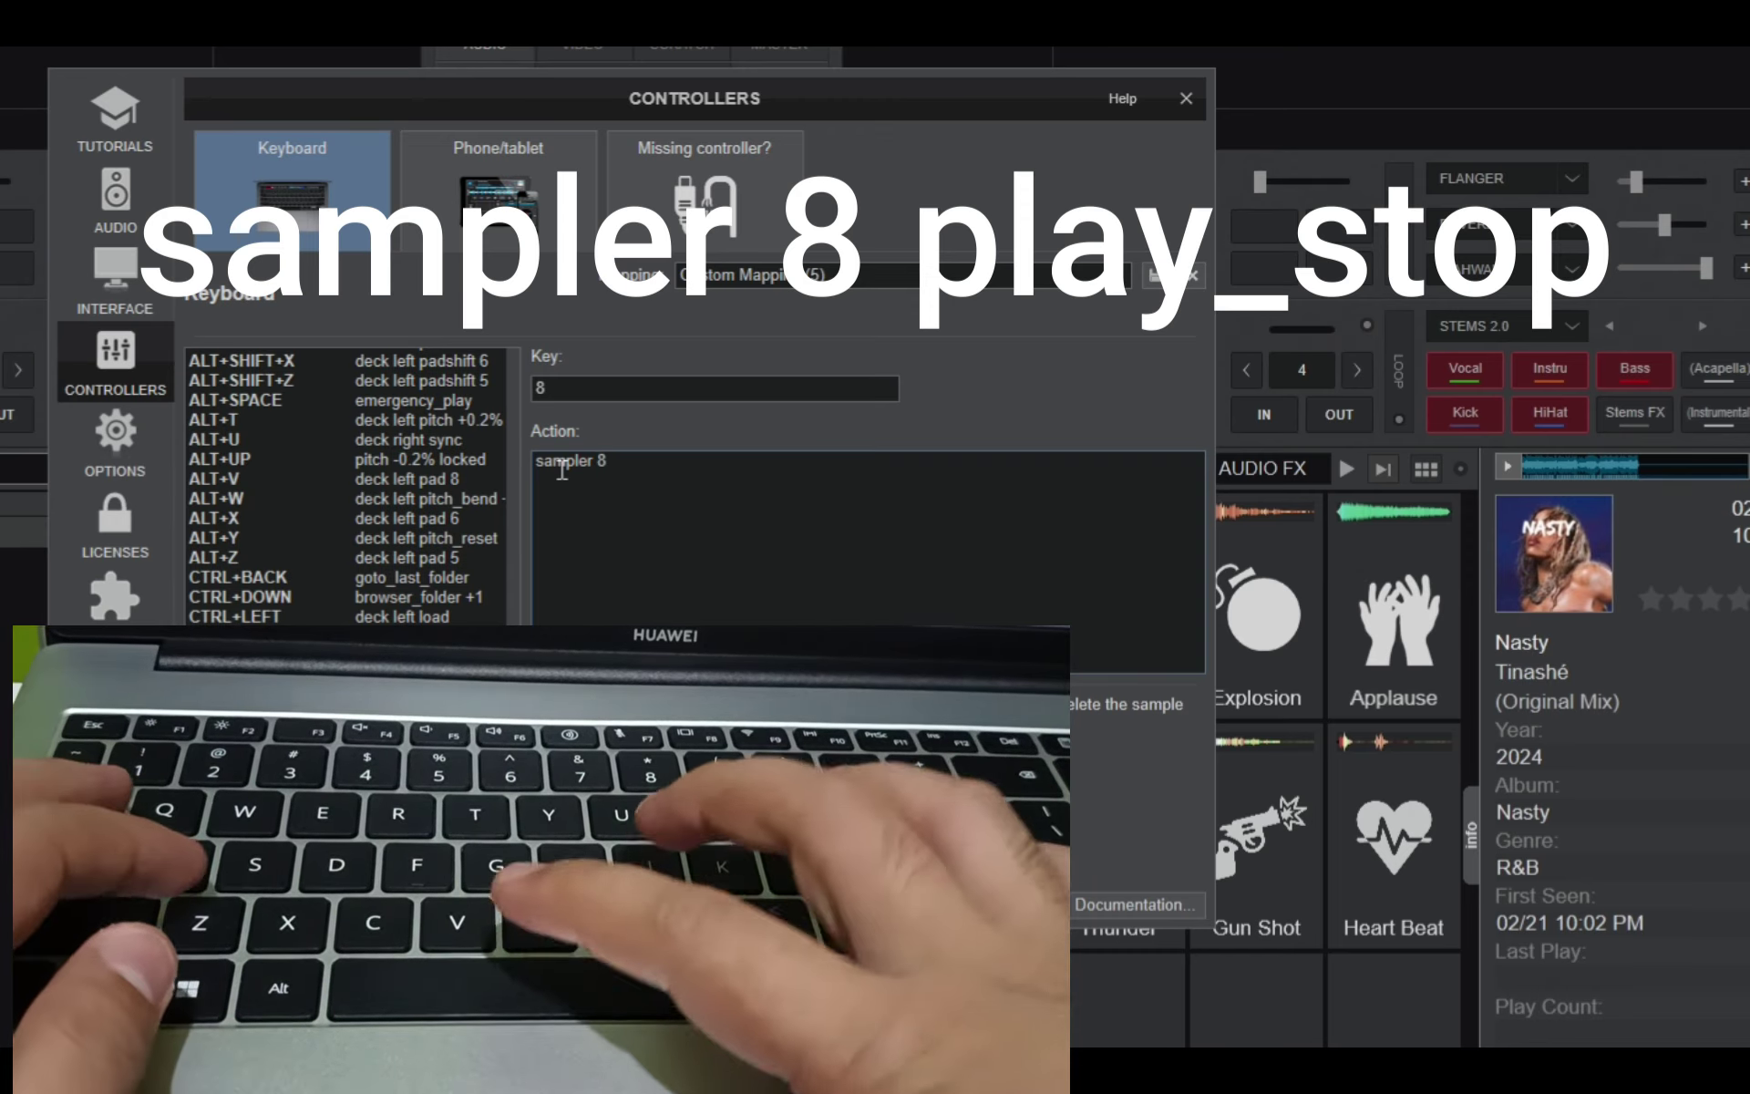
{"action": "type", "text": " pla"}
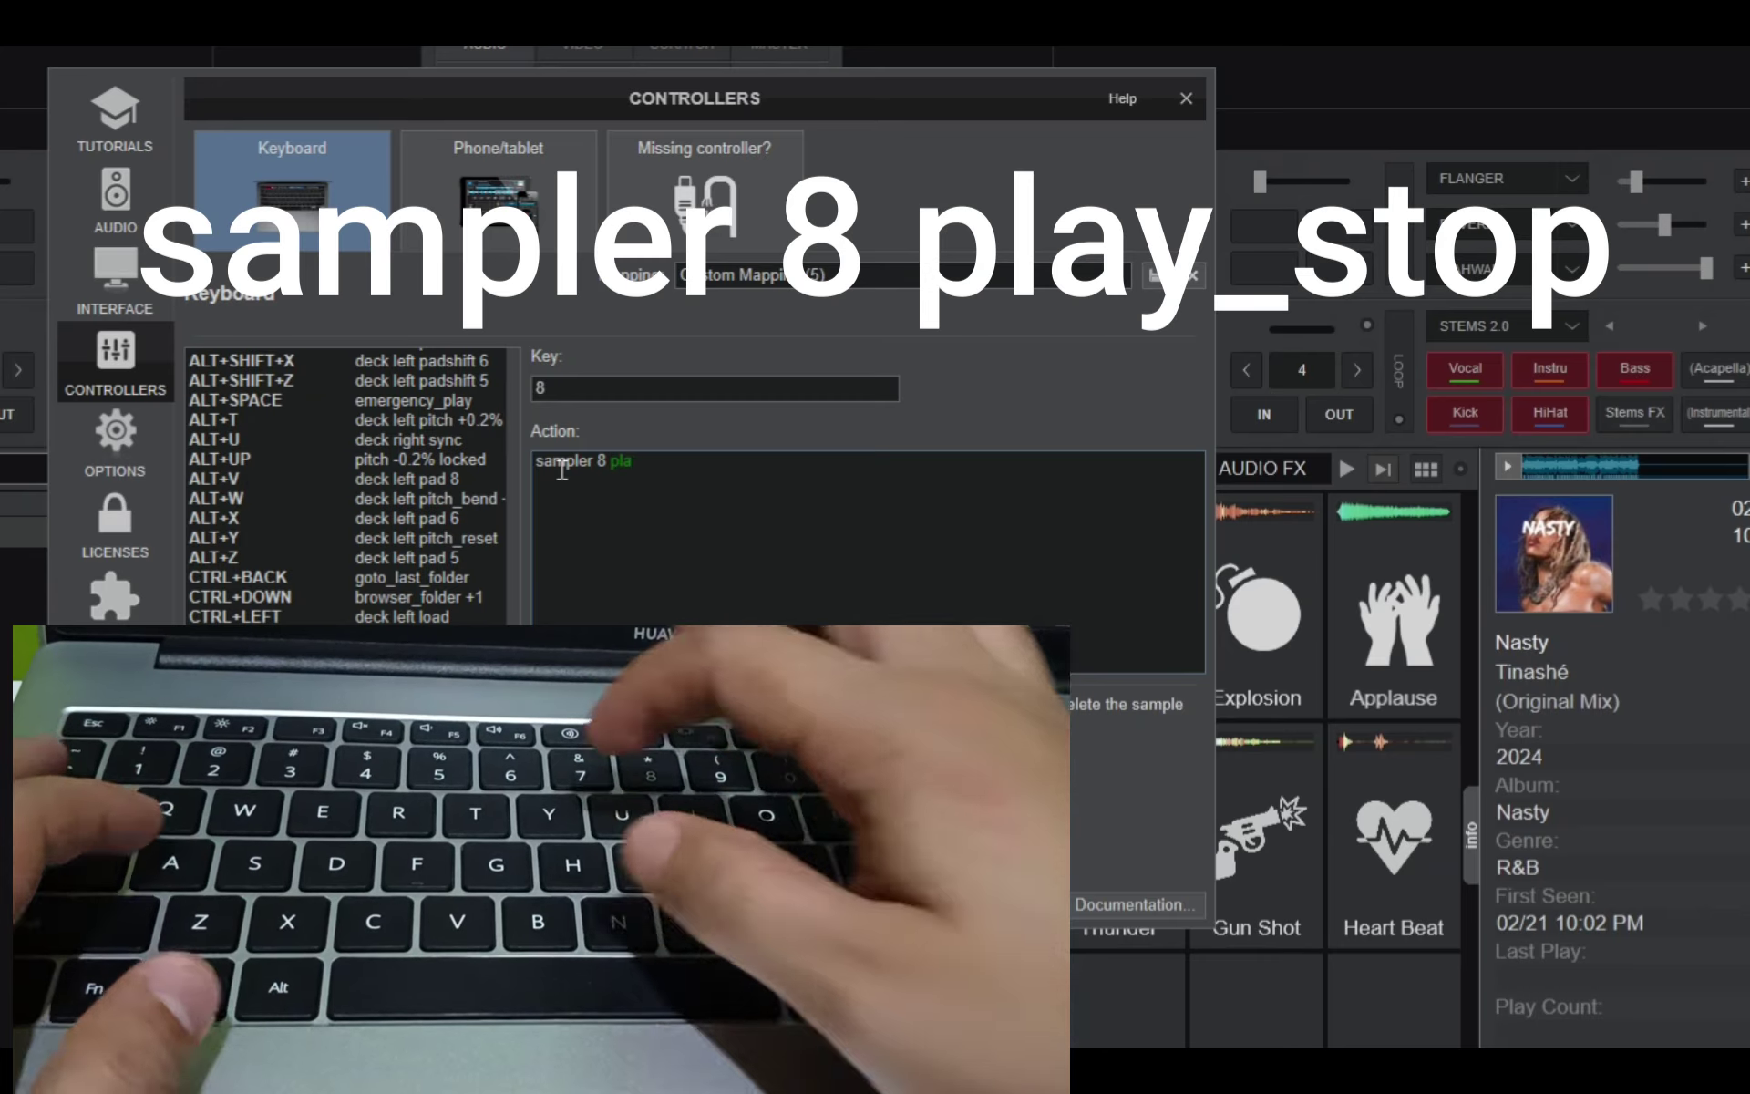
{"action": "type", "text": "y_stop"}
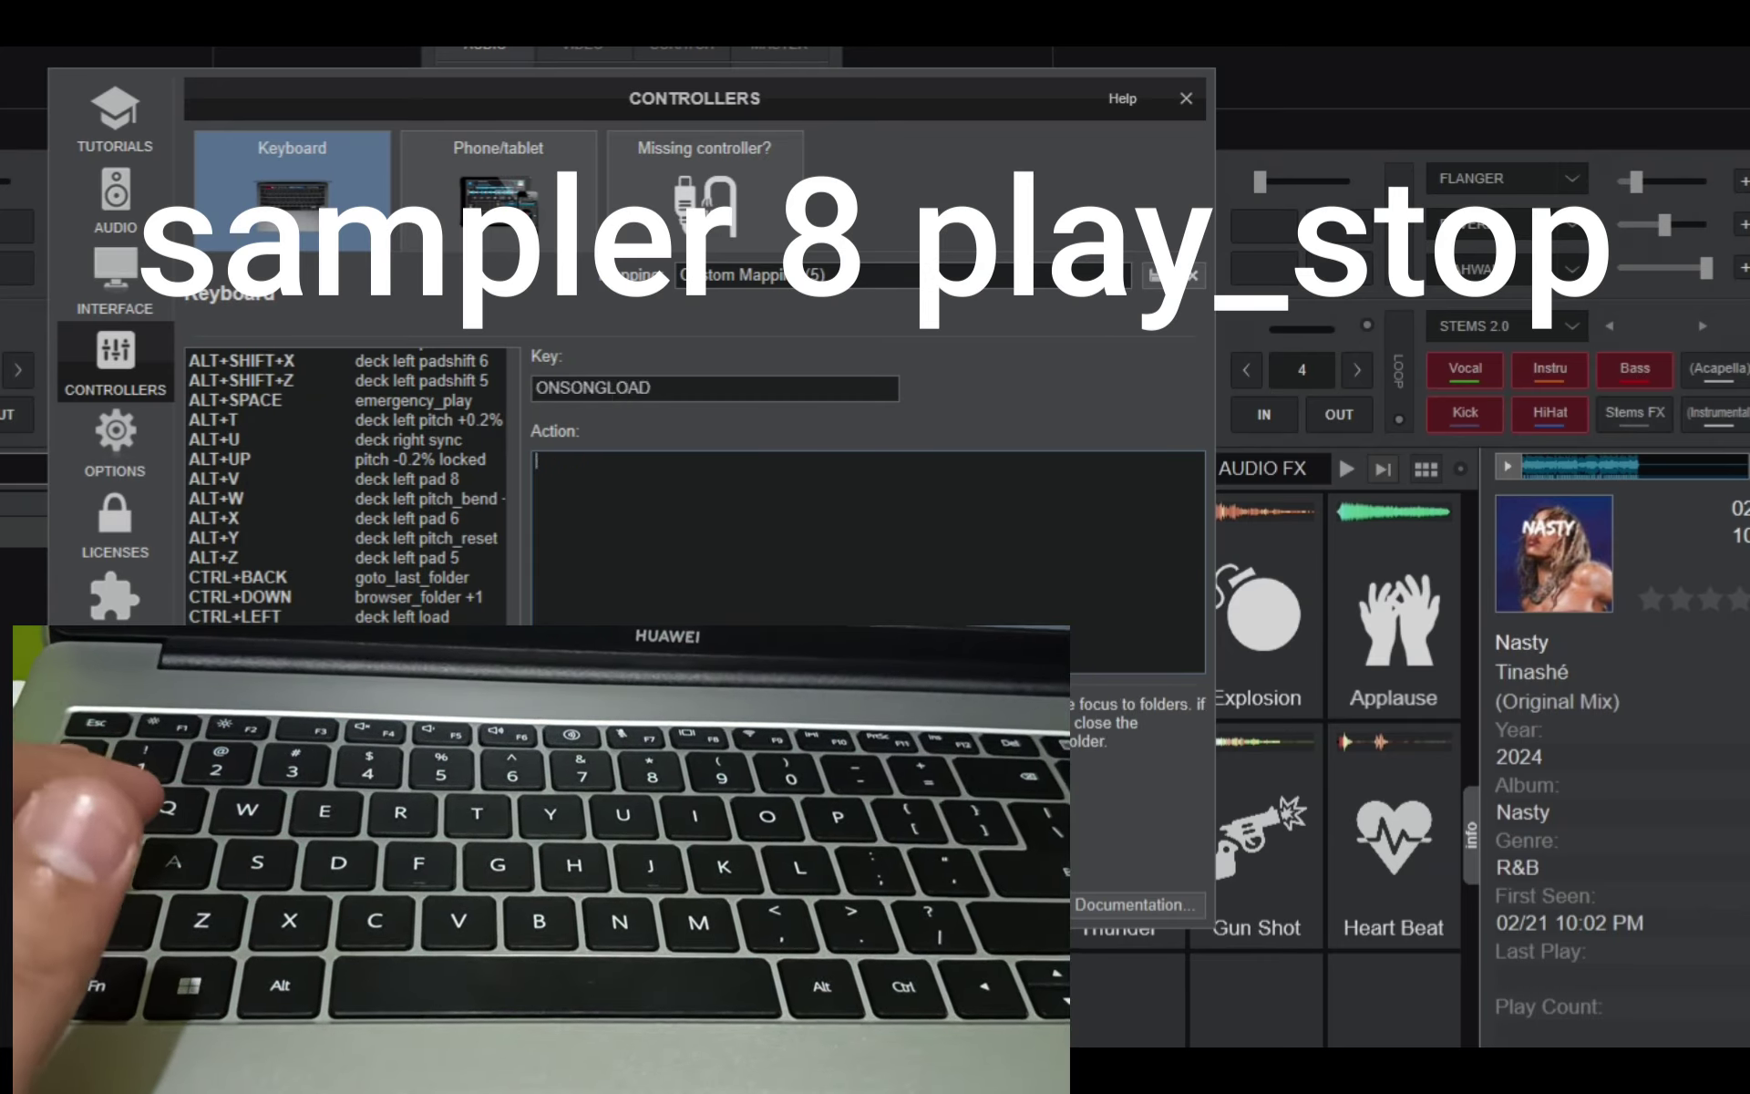
{"action": "key", "text": "8"}
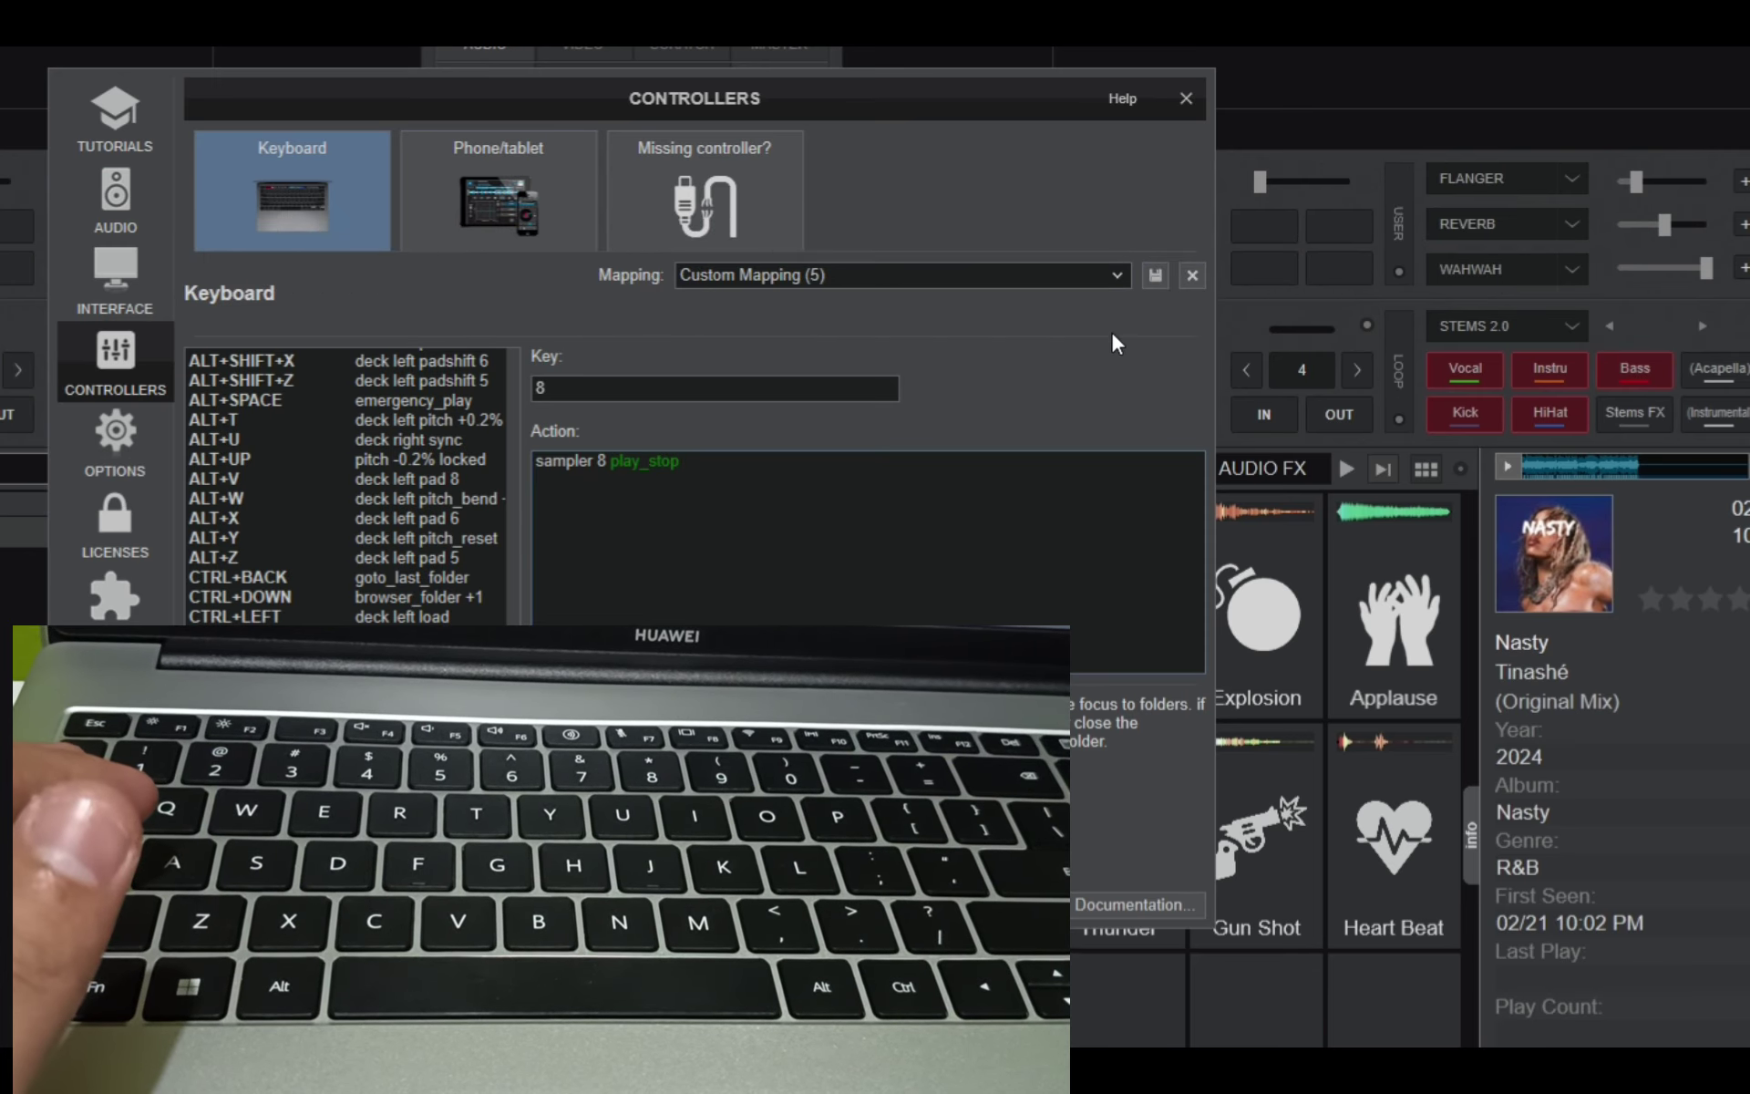
Save the custom mapping, close the settings, and test key 8 by triggering the Heart Beat sampler pad repeatedly.
{"action": "left_click", "coordinate": [1153, 276]}
{"action": "left_click", "coordinate": [1186, 97]}
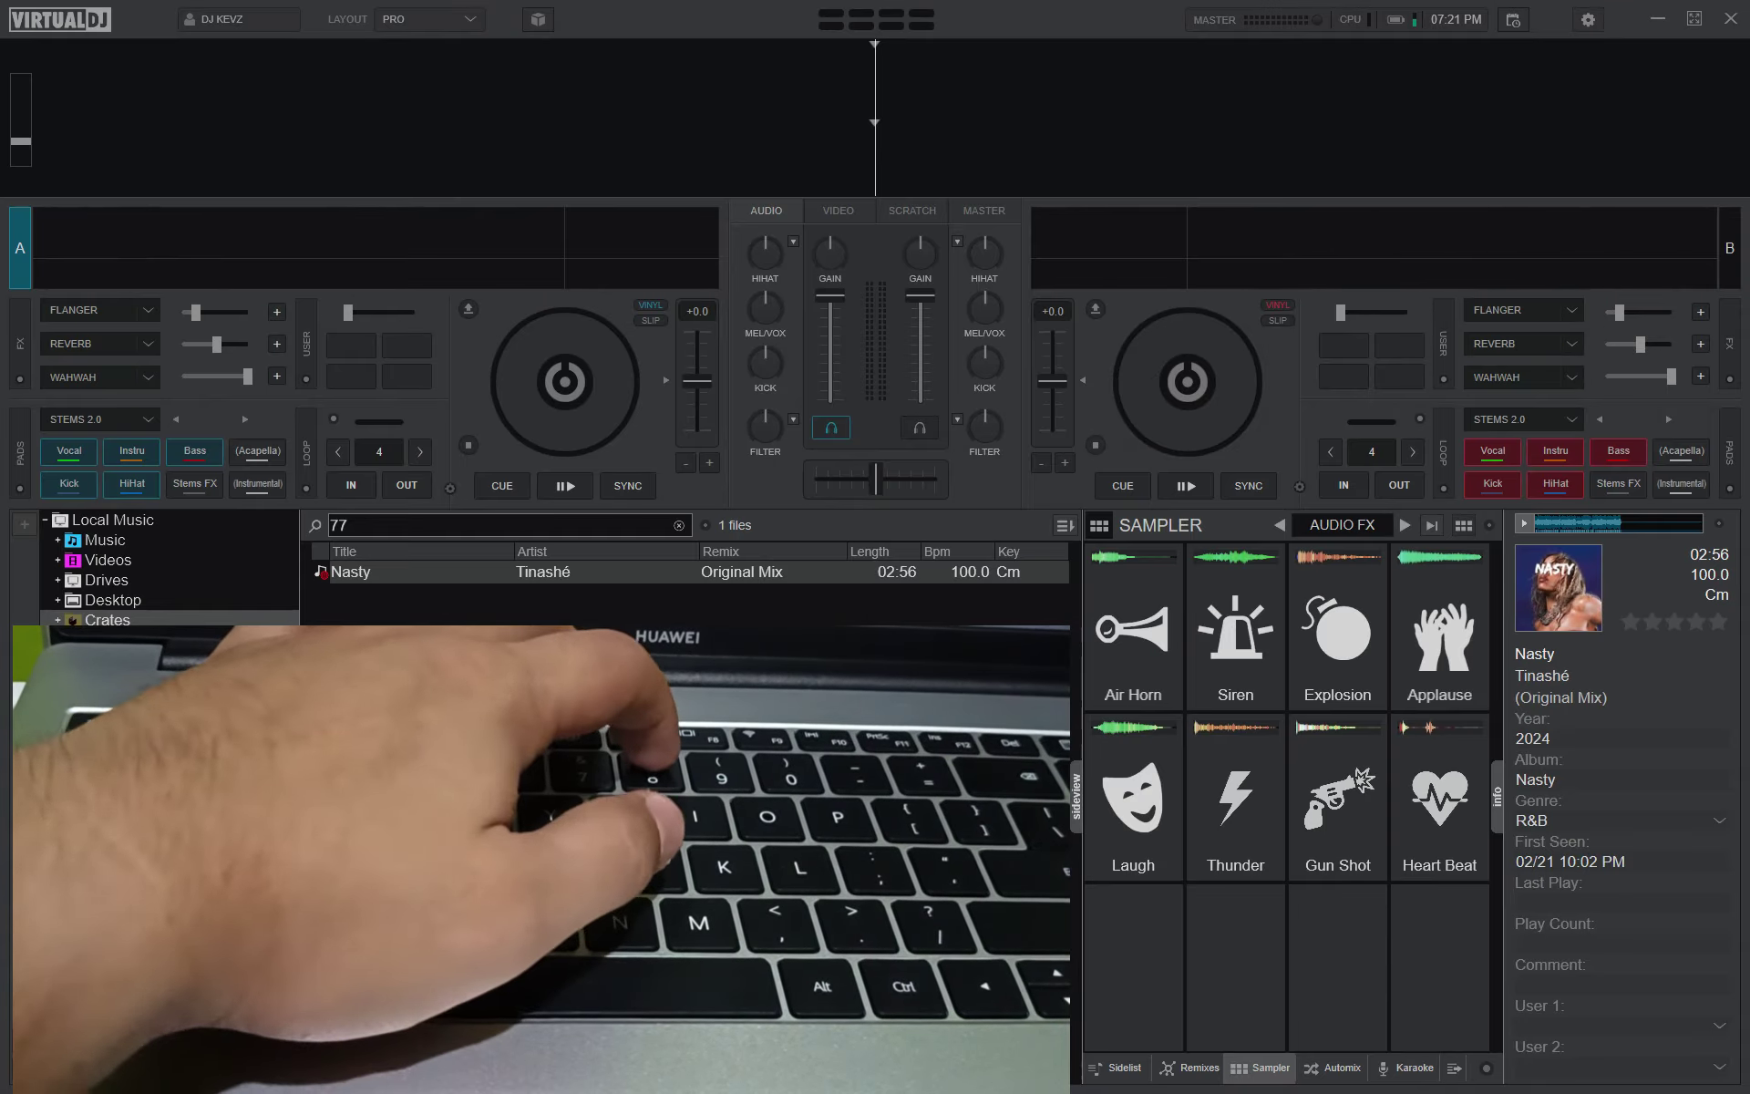
{"action": "key", "text": "8"}
{"action": "key", "text": "8"}
{"action": "key", "text": "8"}
{"action": "key", "text": "8"}
{"action": "key", "text": "8"}
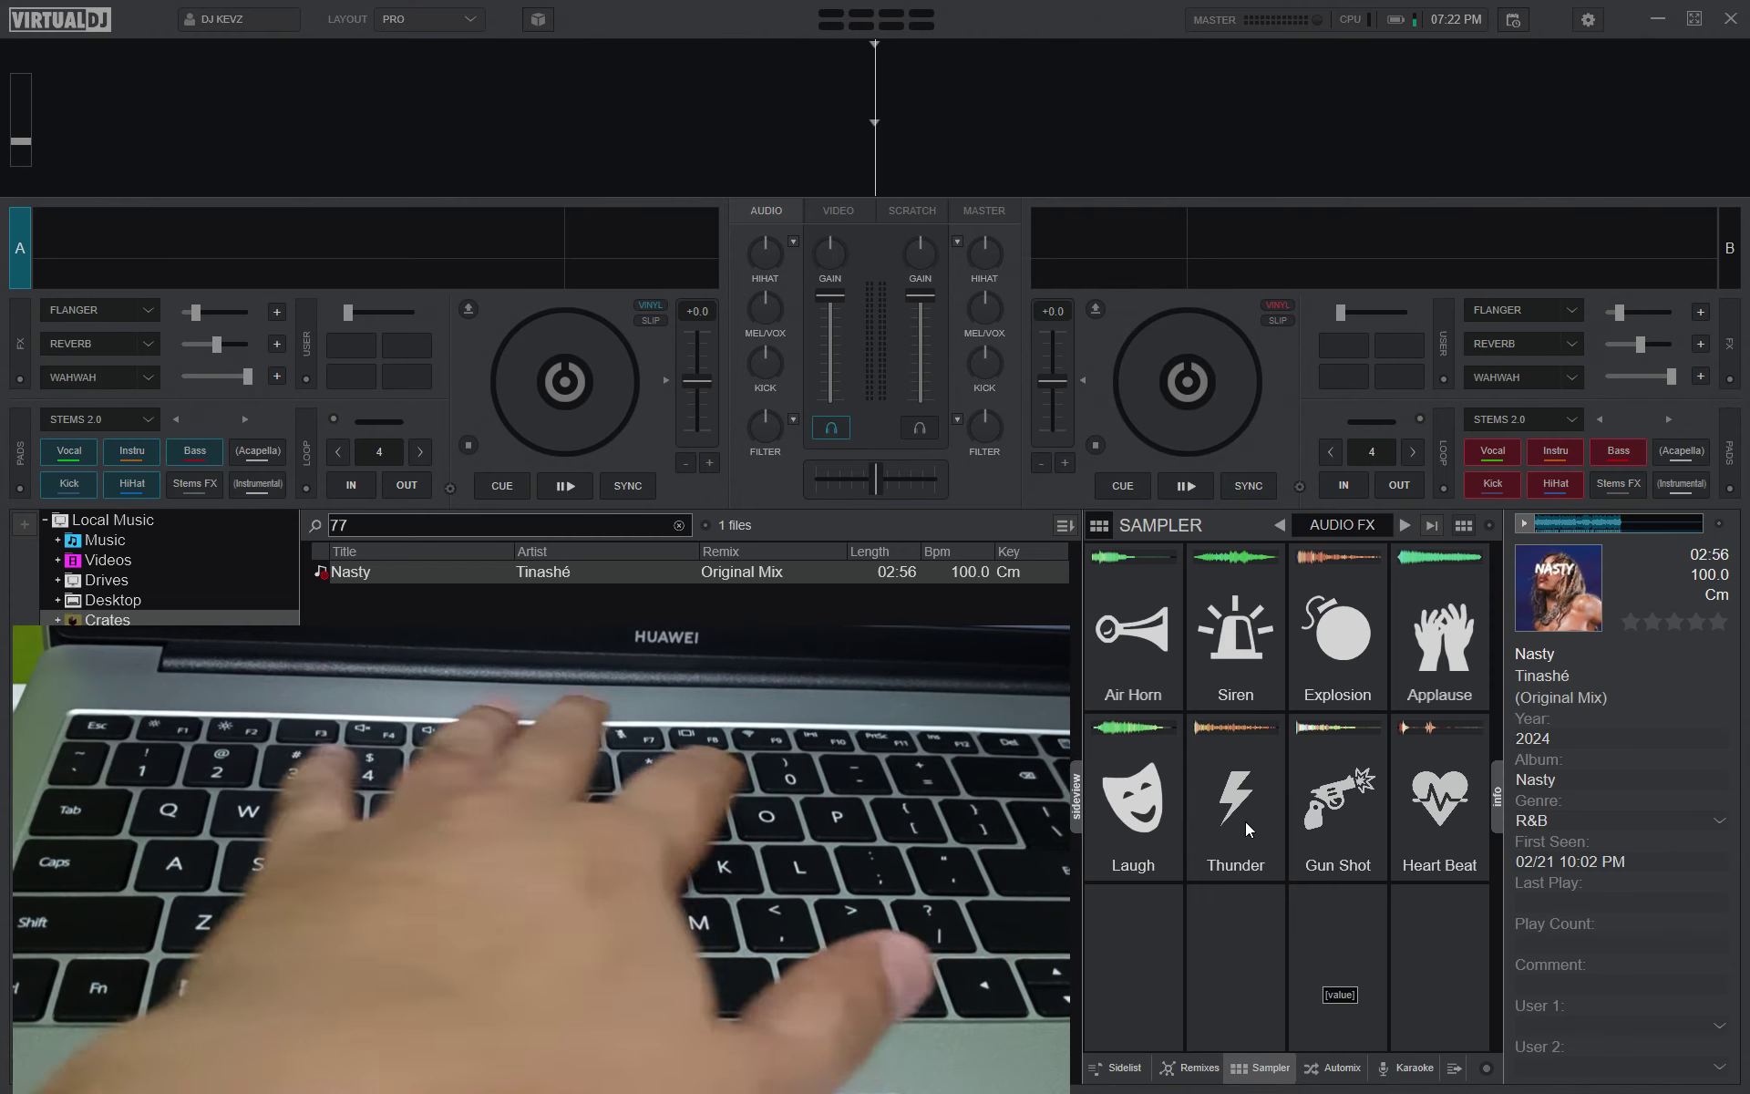
Show the sampler as a list and add the Ahh, Hey You! and Oww scratch samples from the Serato Scratch Samples crate.
{"action": "left_click", "coordinate": [1463, 525]}
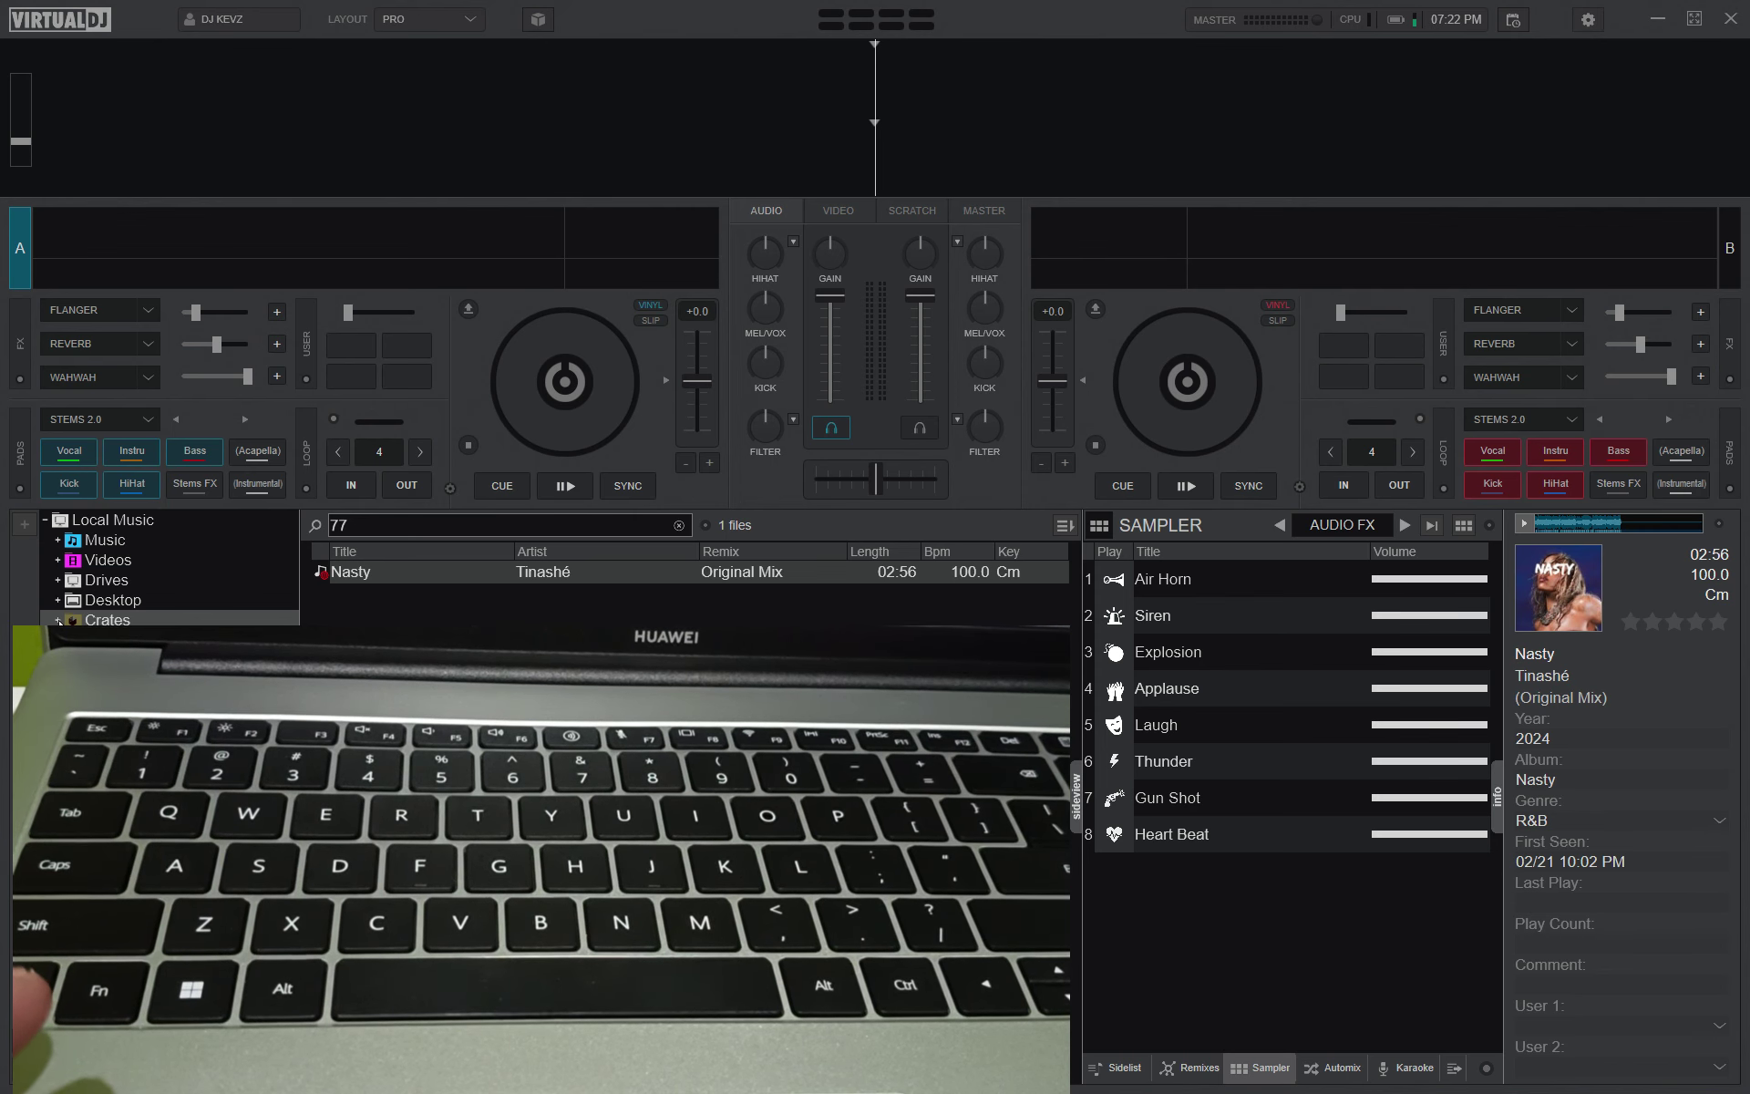
{"action": "left_click", "coordinate": [125, 619]}
{"action": "left_click_drag", "start_coordinate": [407, 584], "coordinate": [1245, 920]}
{"action": "left_click_drag", "start_coordinate": [460, 594], "coordinate": [1247, 957]}
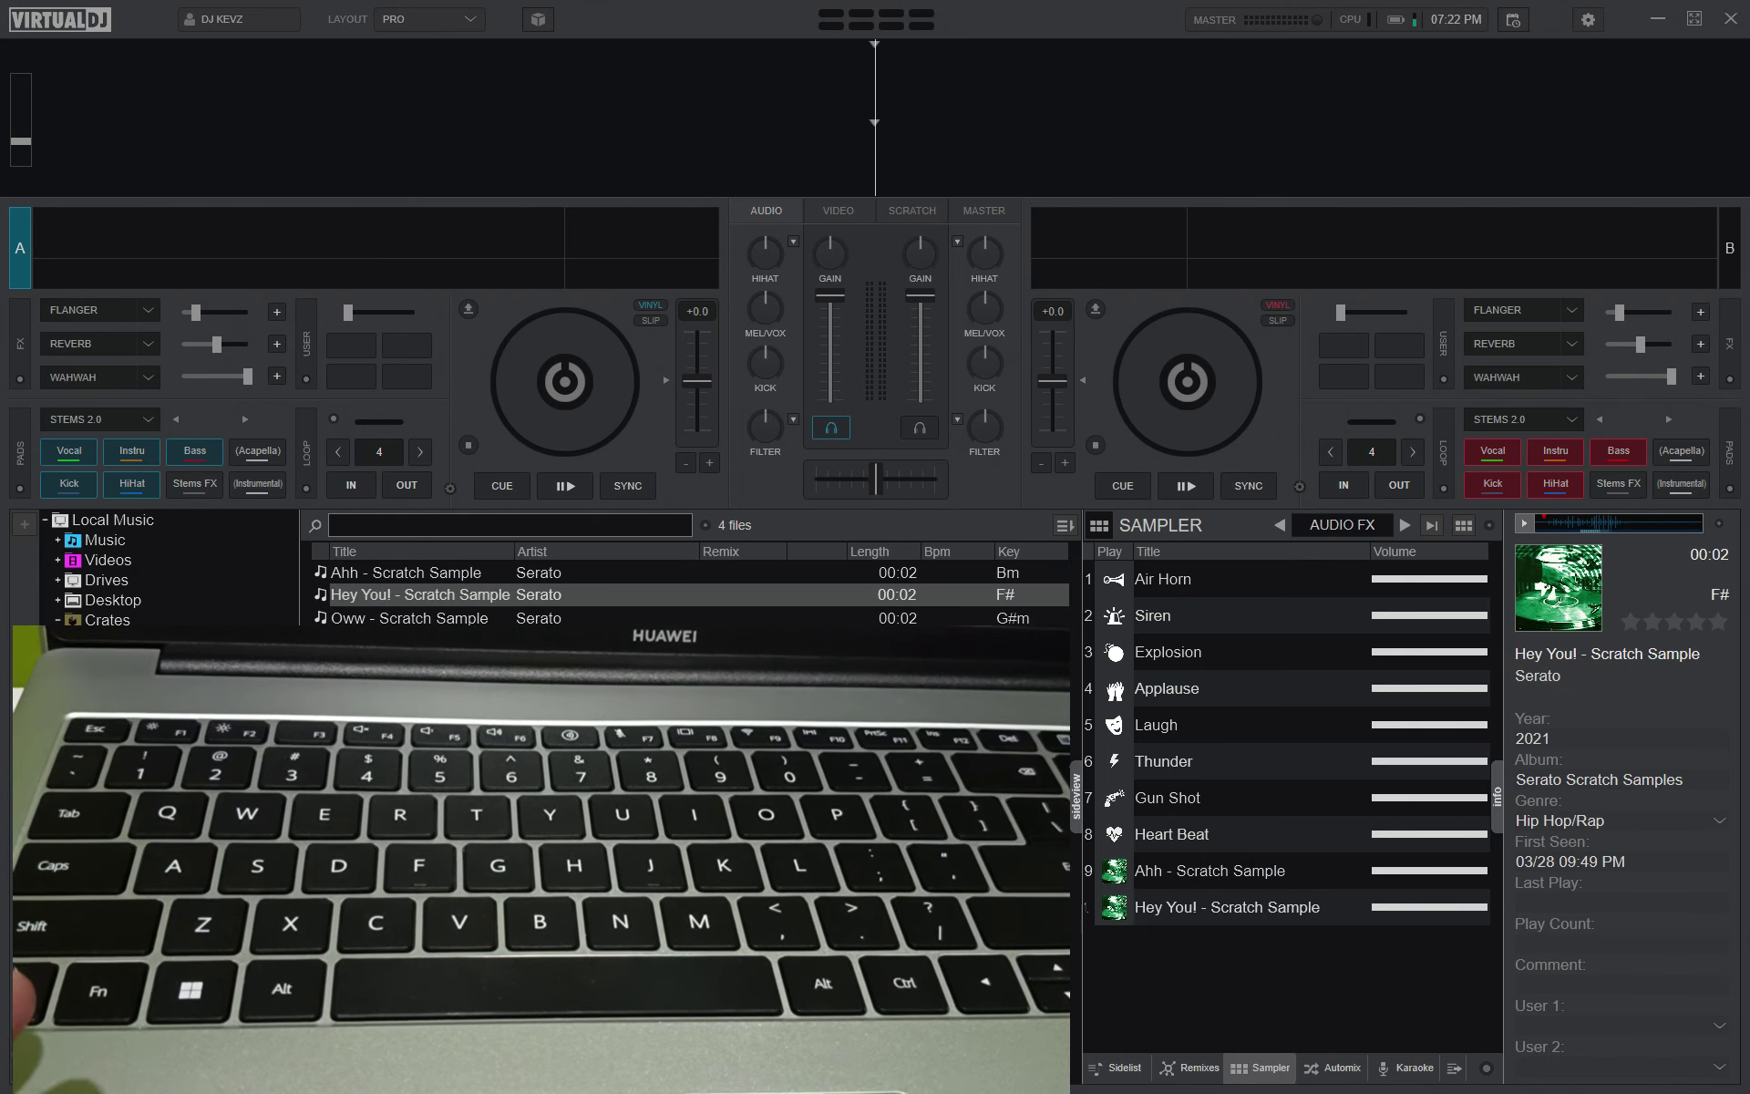
{"action": "left_click", "coordinate": [511, 618]}
{"action": "left_click_drag", "start_coordinate": [512, 618], "coordinate": [1248, 948]}
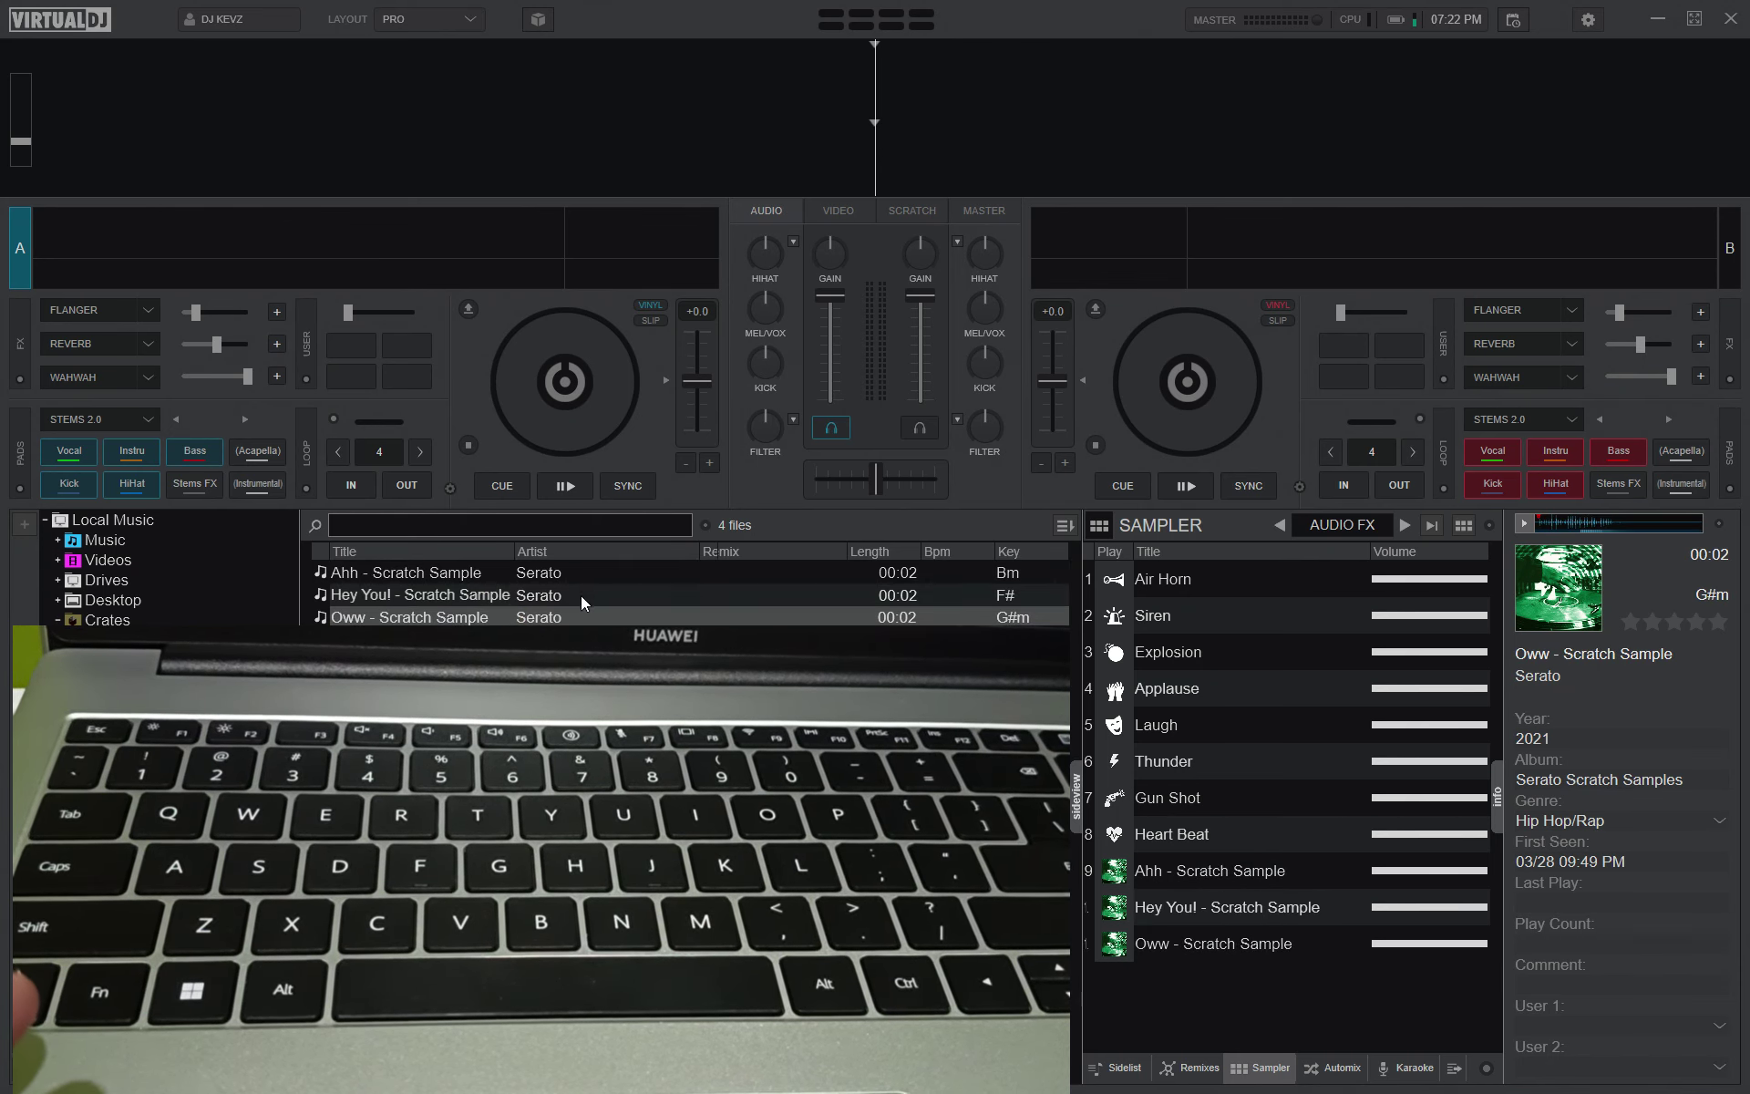
Add the Yeah! scratch sample to the Audio FX bank and show the sampler as a grid of pads.
{"action": "left_click", "coordinate": [511, 639]}
{"action": "left_click_drag", "start_coordinate": [511, 640], "coordinate": [1302, 1006]}
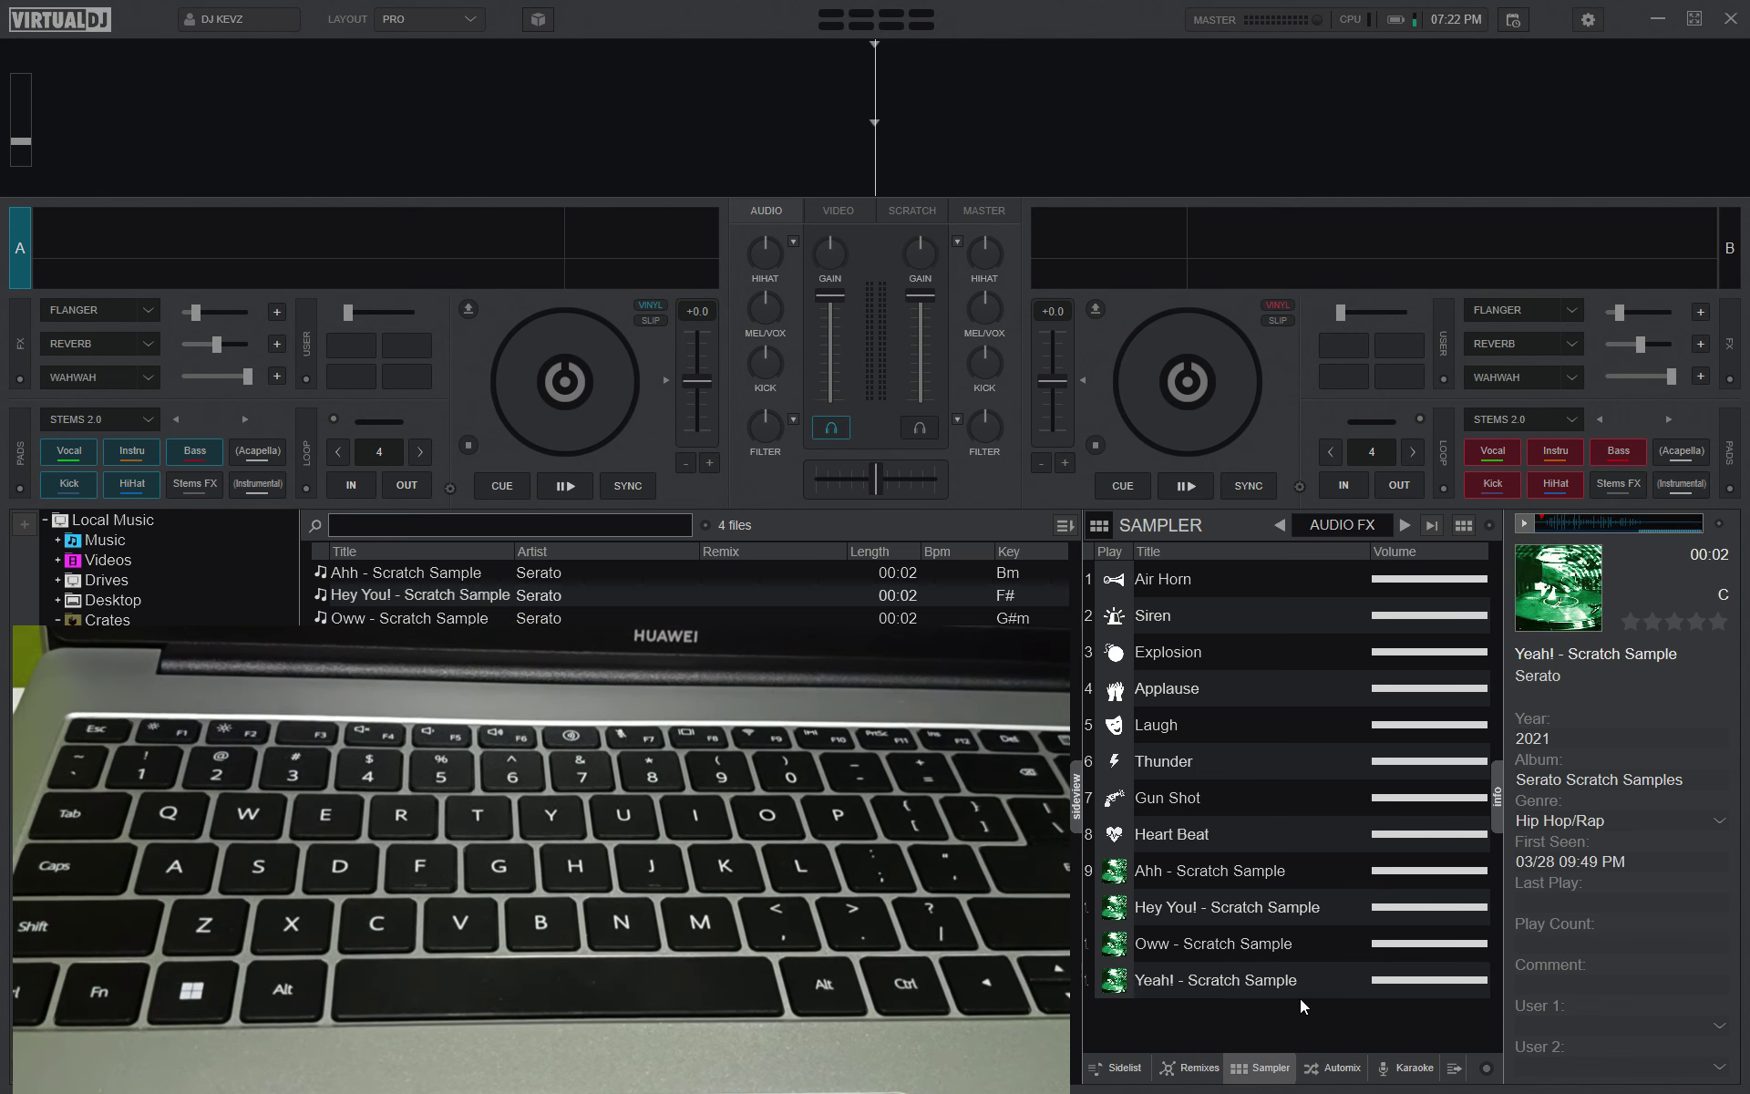
{"action": "left_click", "coordinate": [1461, 527]}
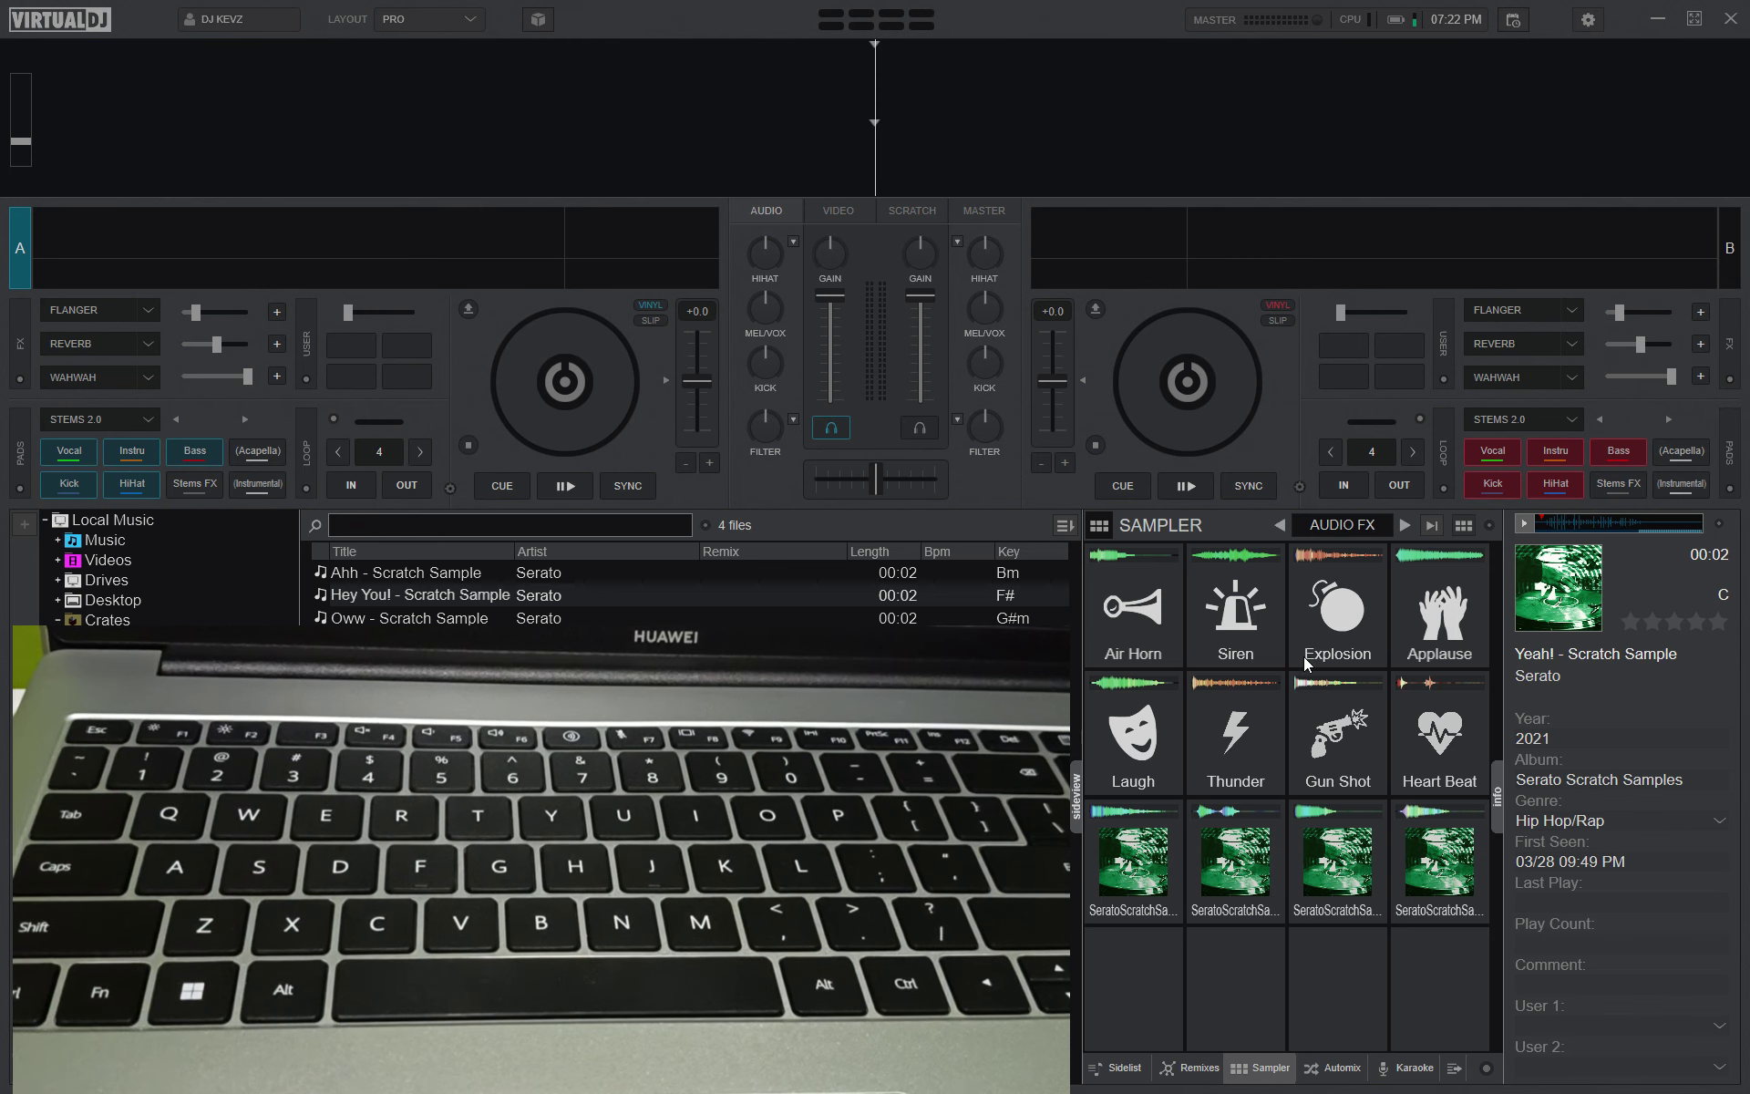
Switch the sampler to the Drops bank and test keys 1, 2 and 3 on the Hey, Yeah Baby and Ready For This pads.
{"action": "left_click", "coordinate": [1404, 526]}
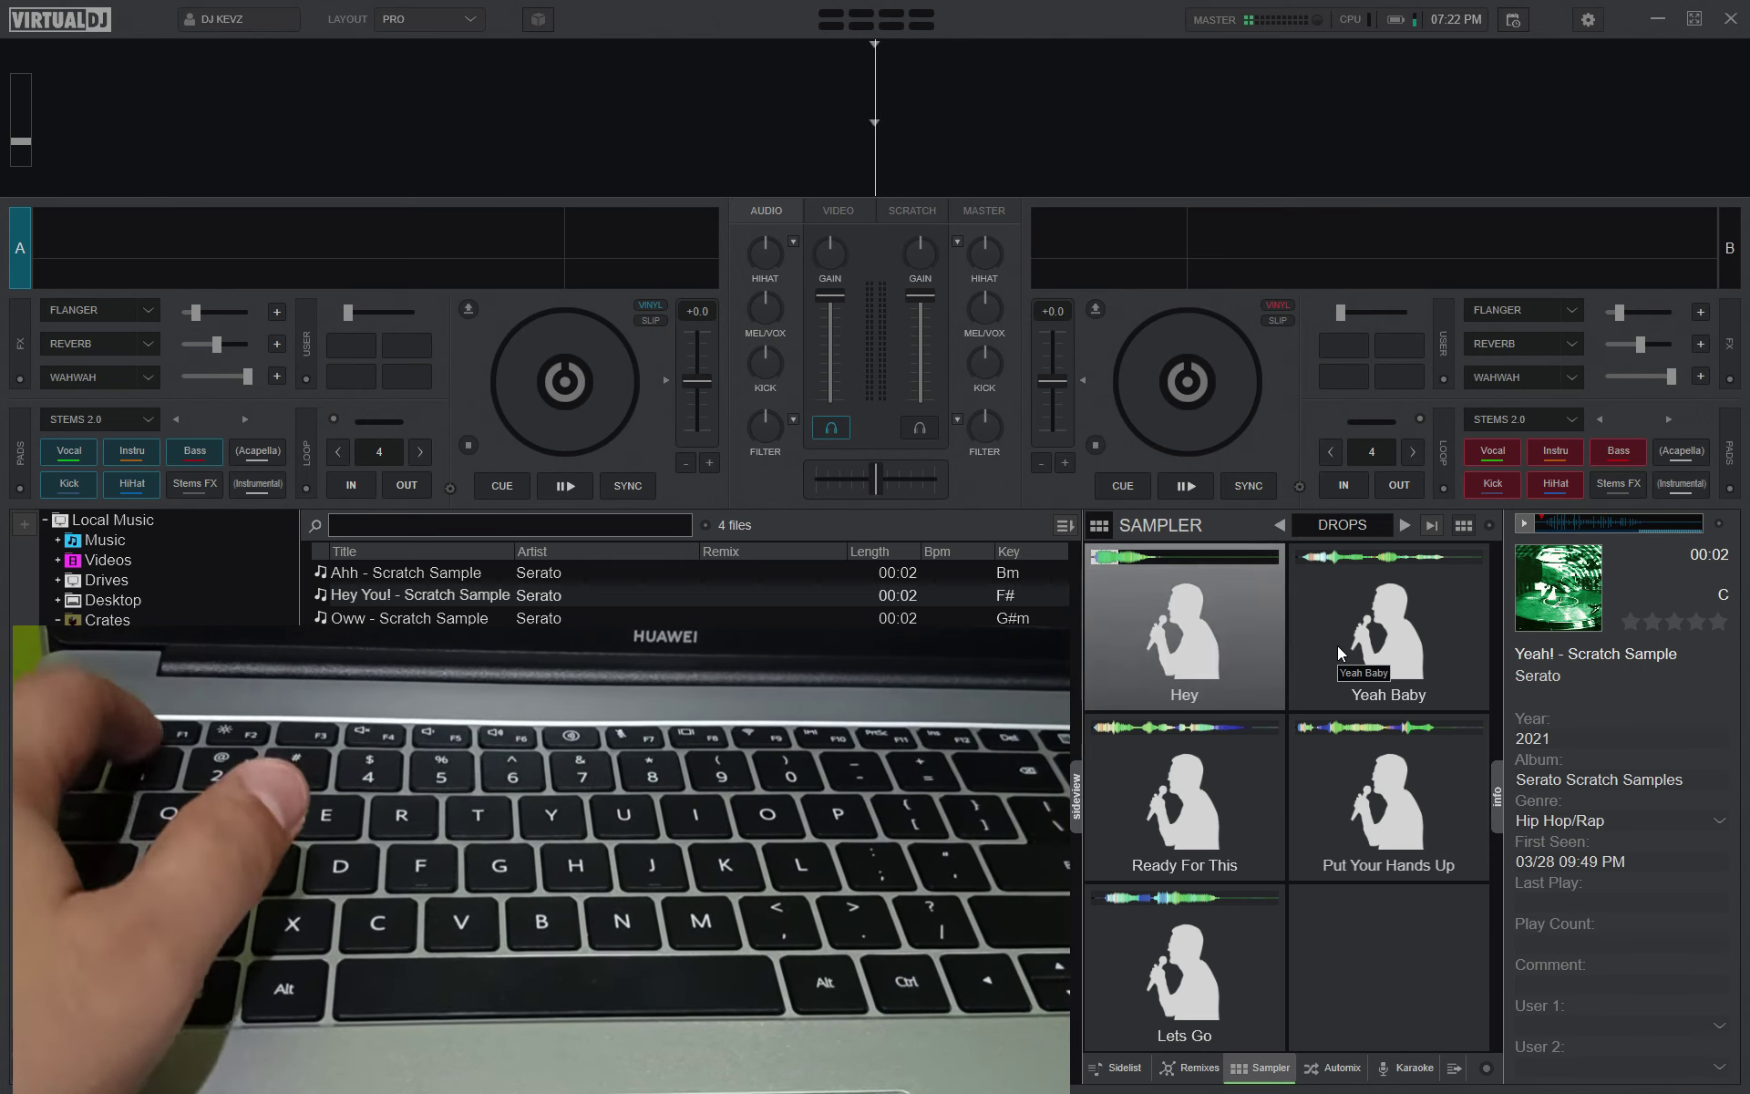
{"action": "key", "text": "1"}
{"action": "key", "text": "1"}
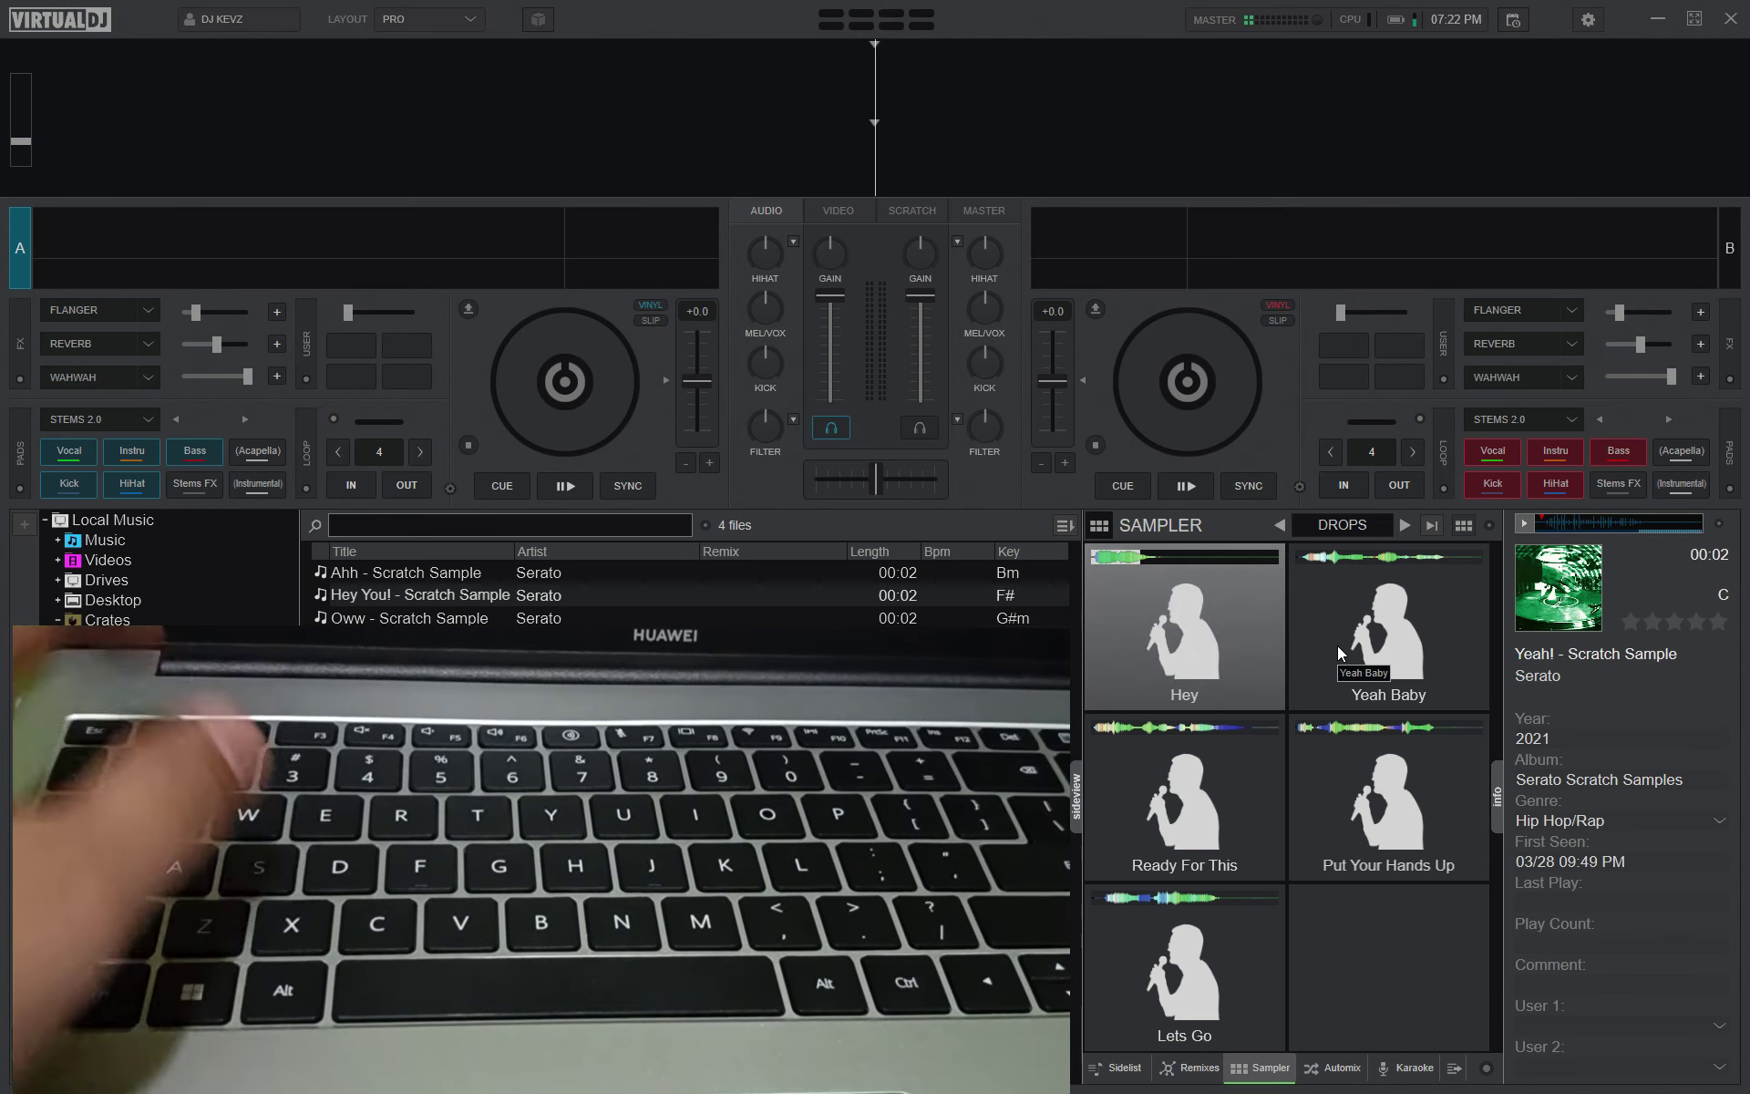
{"action": "key", "text": "2"}
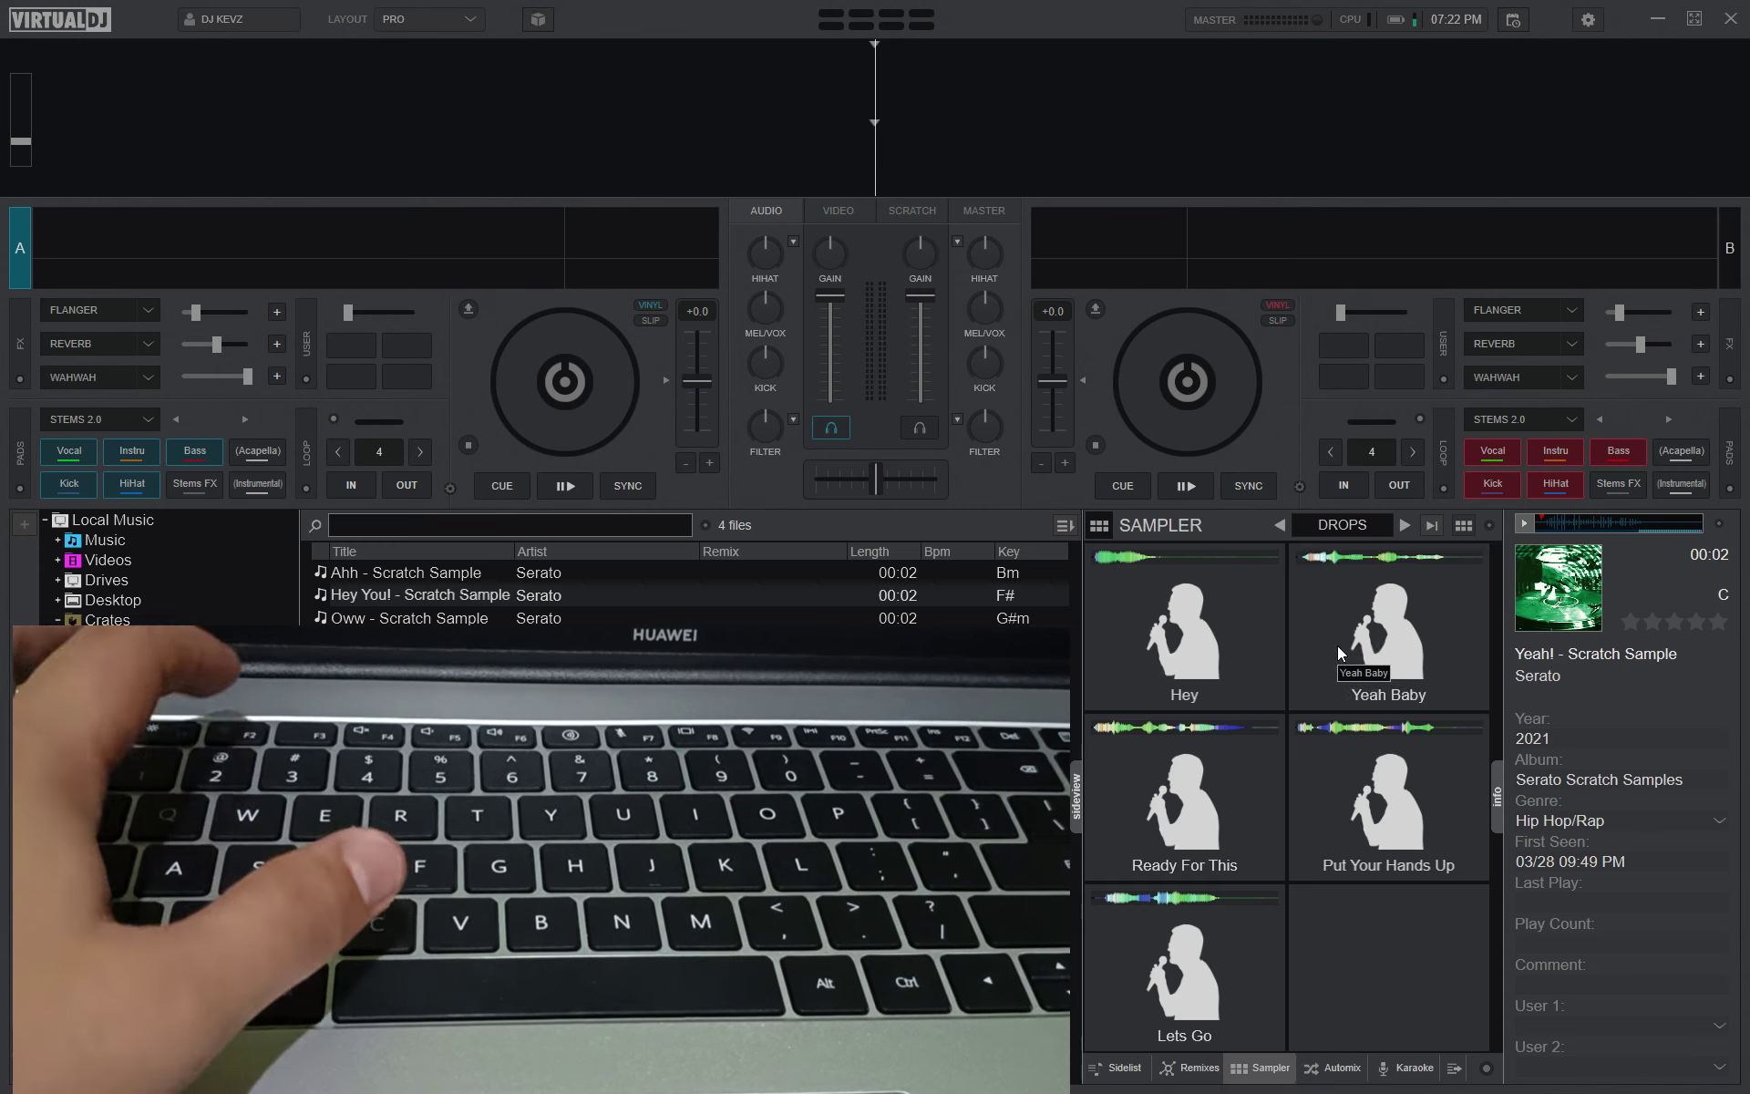
{"action": "key", "text": "2"}
{"action": "key", "text": "3"}
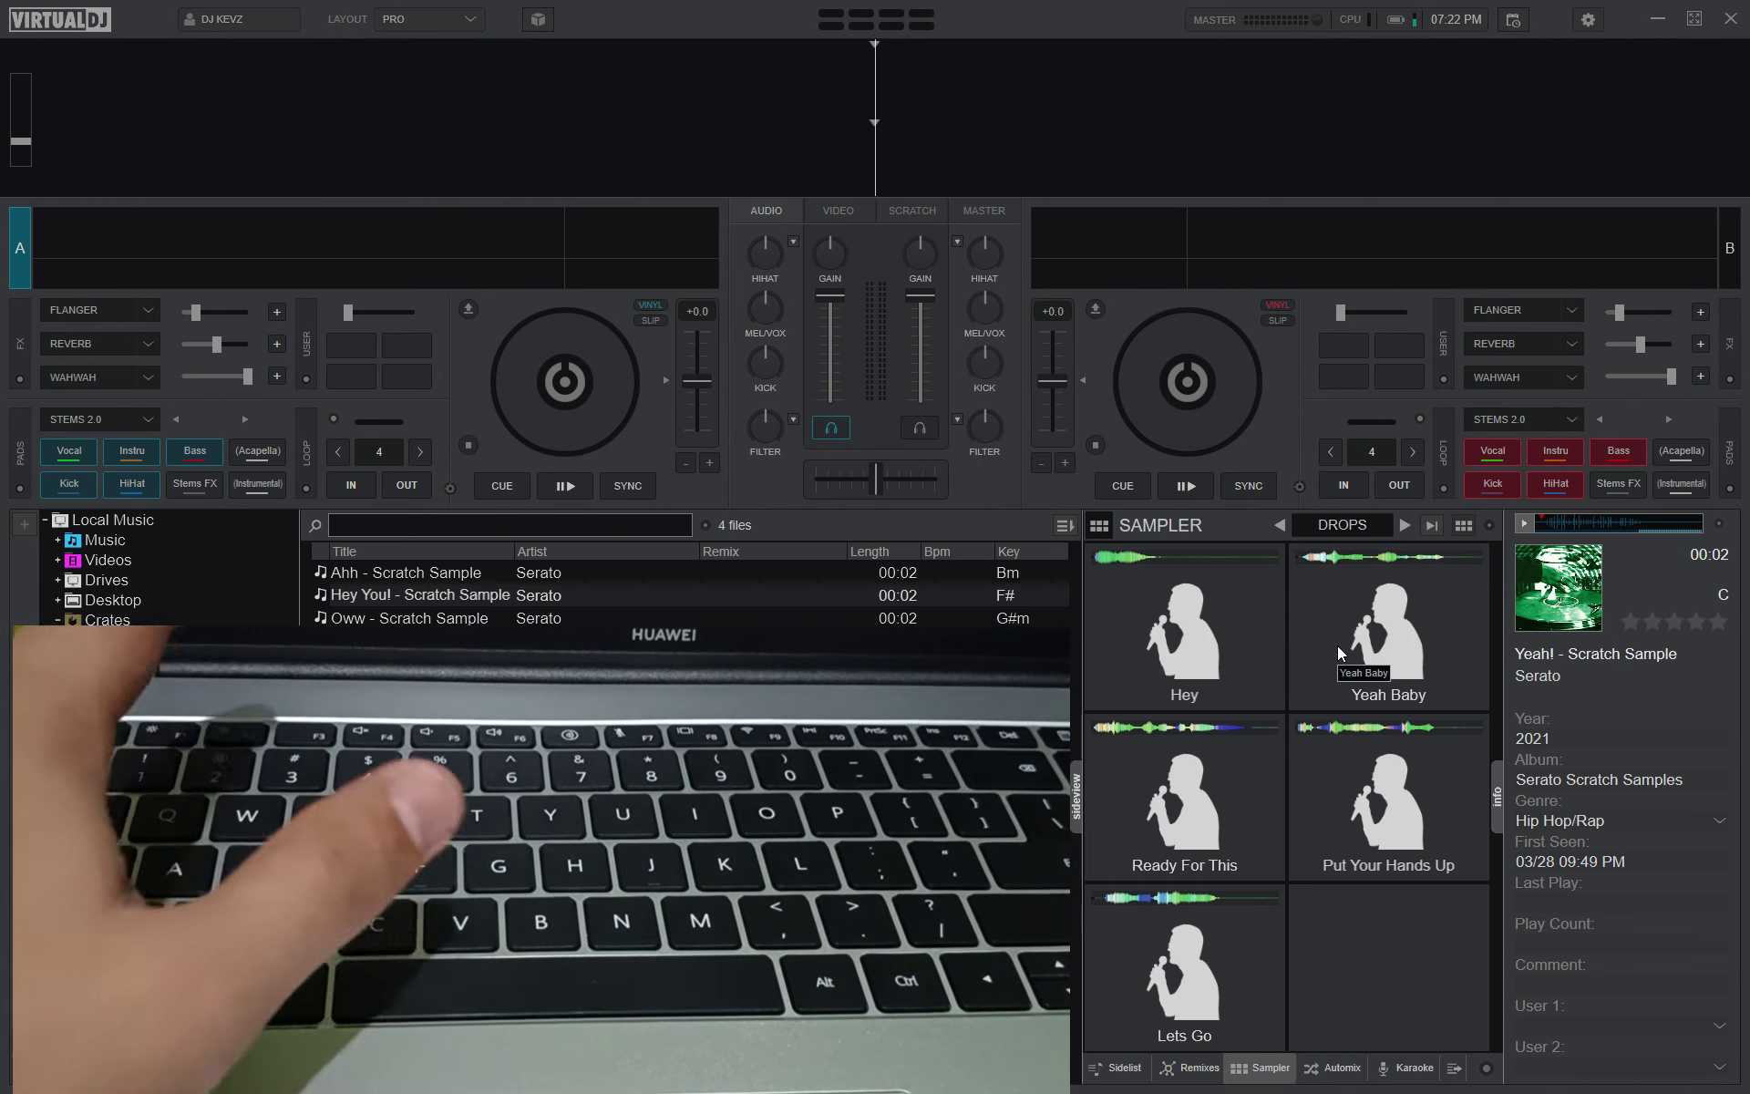
{"action": "key", "text": "3"}
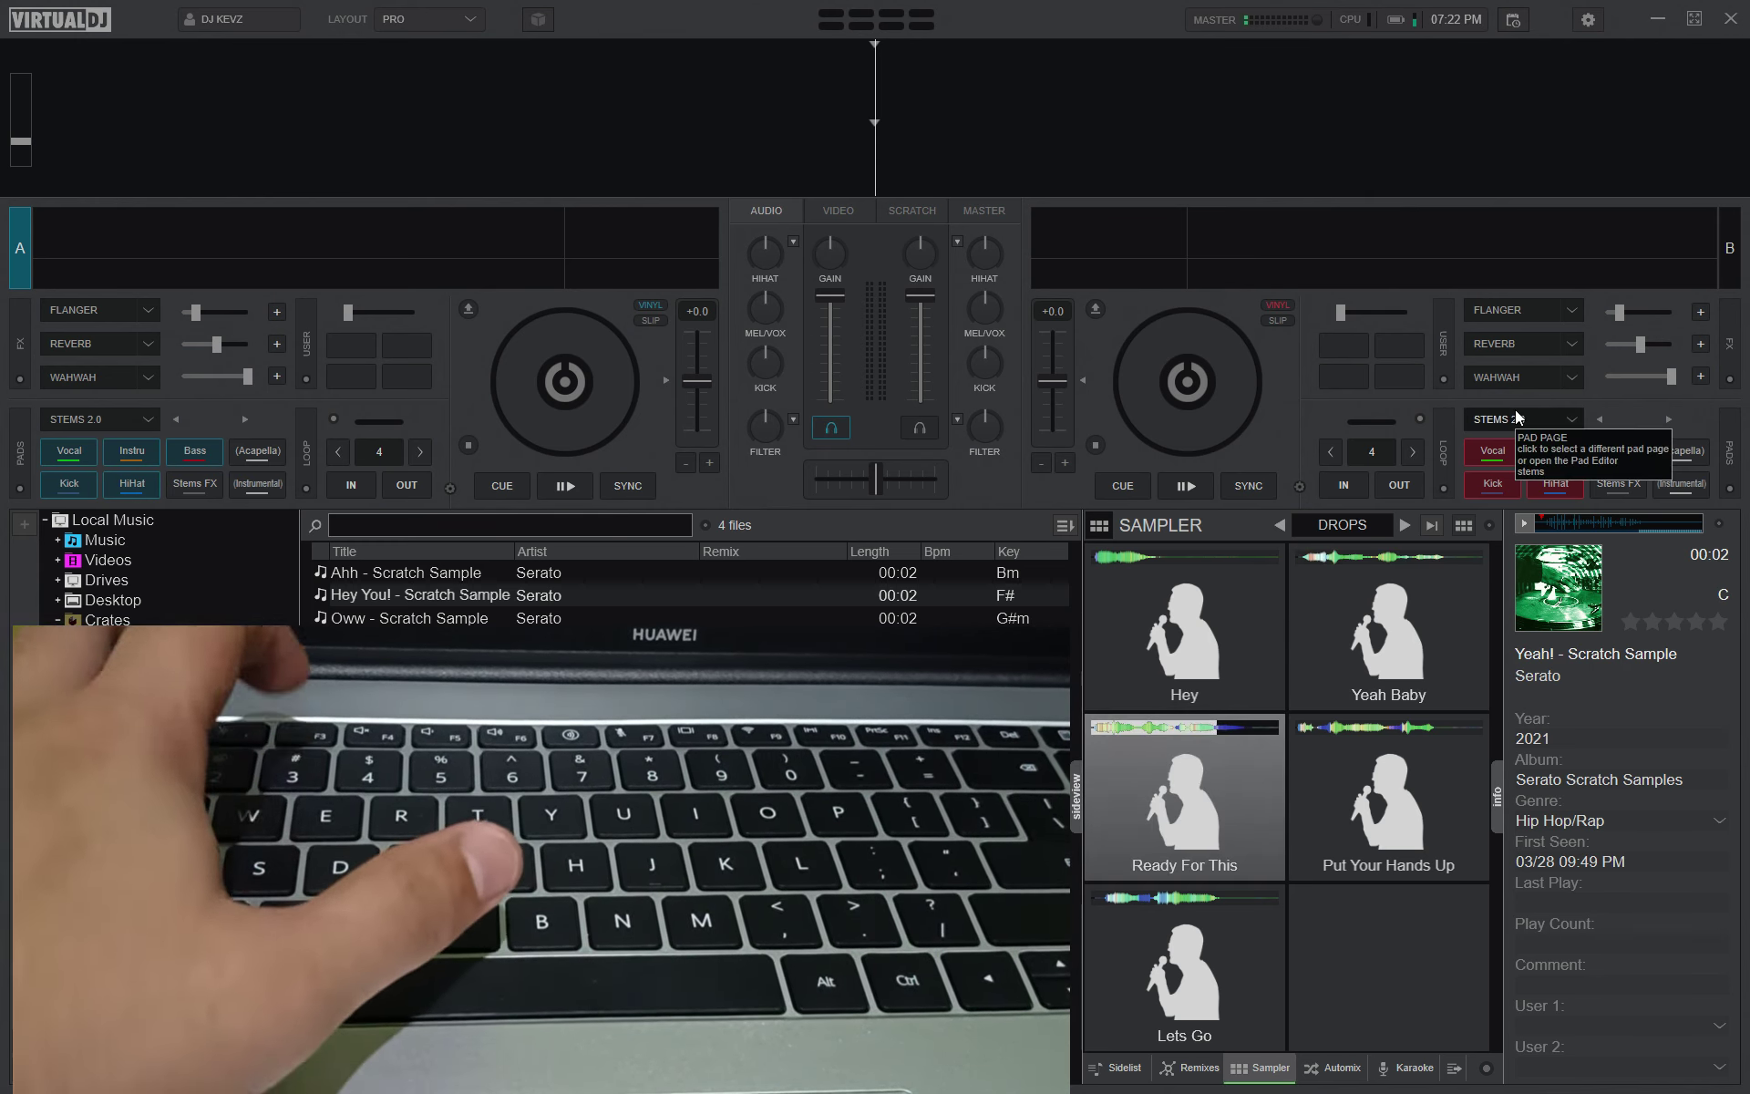
Go back to the Audio FX bank, return to Drops, and trigger the Hey pad from the keyboard.
{"action": "left_click", "coordinate": [1281, 526]}
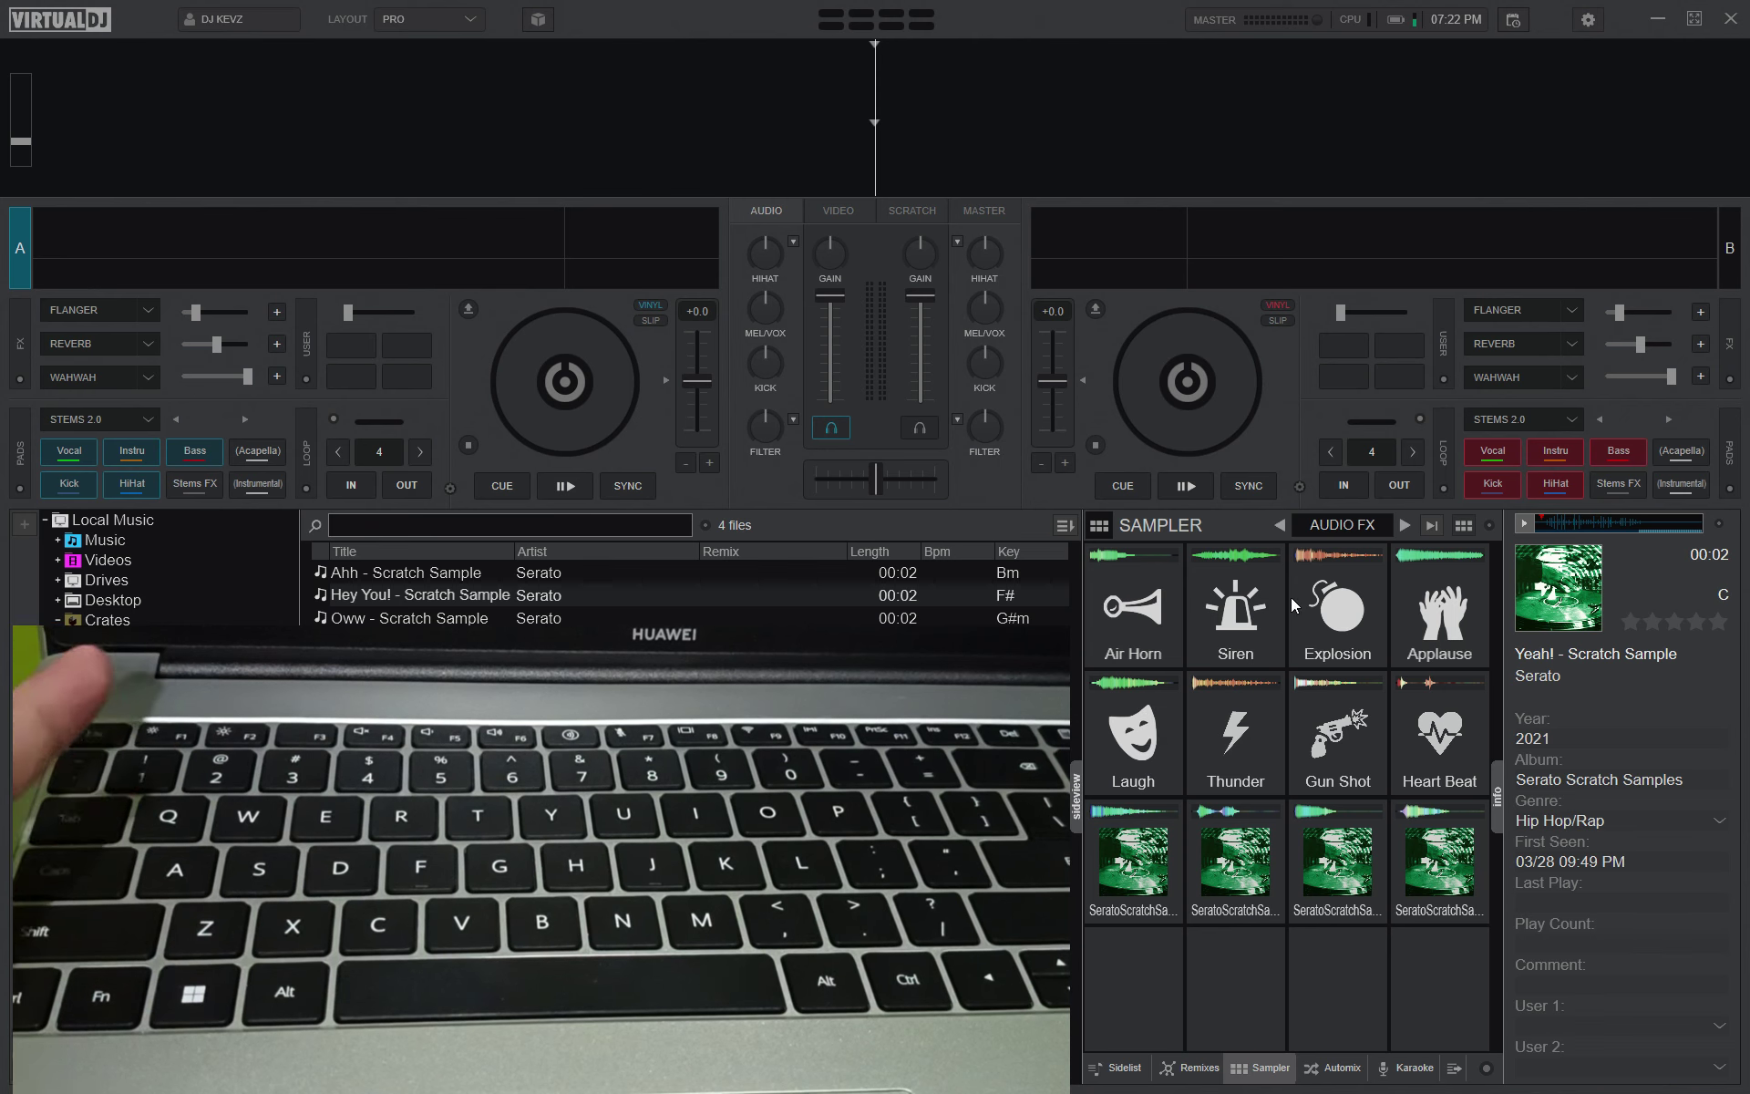
{"action": "left_click", "coordinate": [1403, 527]}
{"action": "key", "text": "d"}
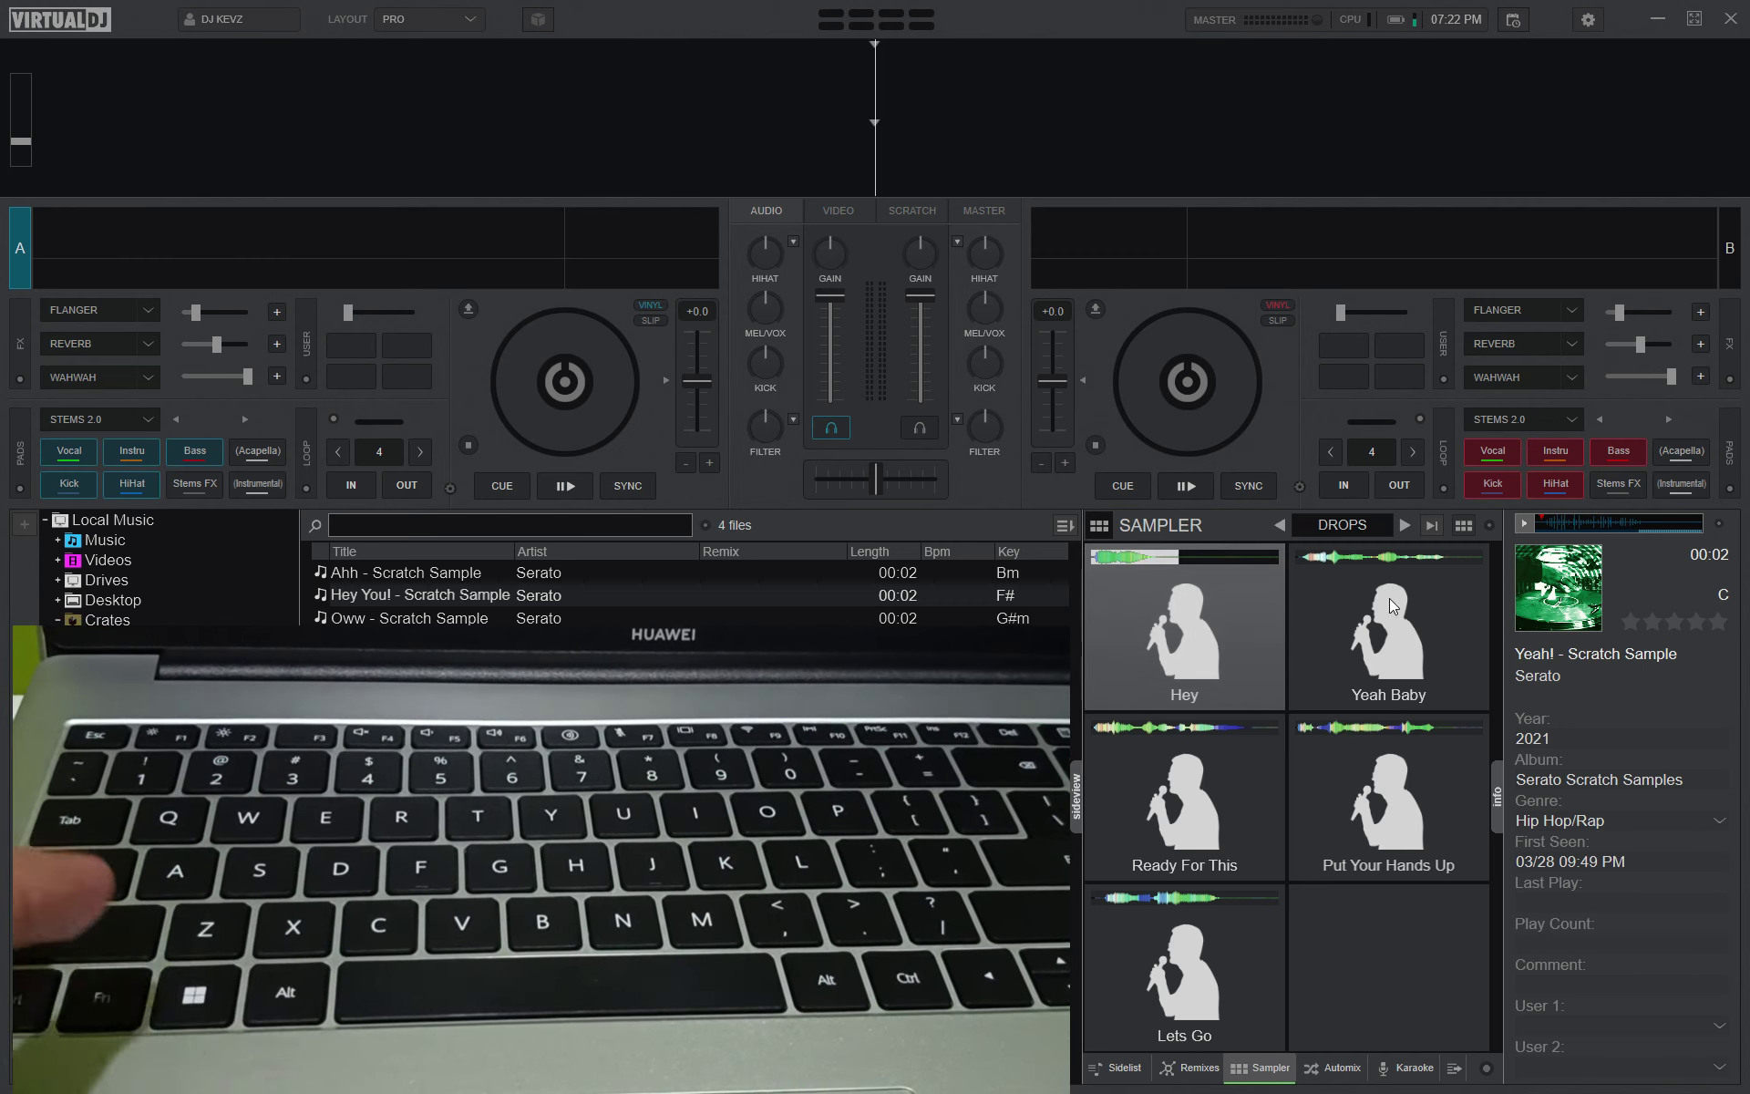
Switch the sampler to the I Know This bank and test the number keys on the Anchor, Opus, Clap and Nation pads.
{"action": "left_click", "coordinate": [1405, 525]}
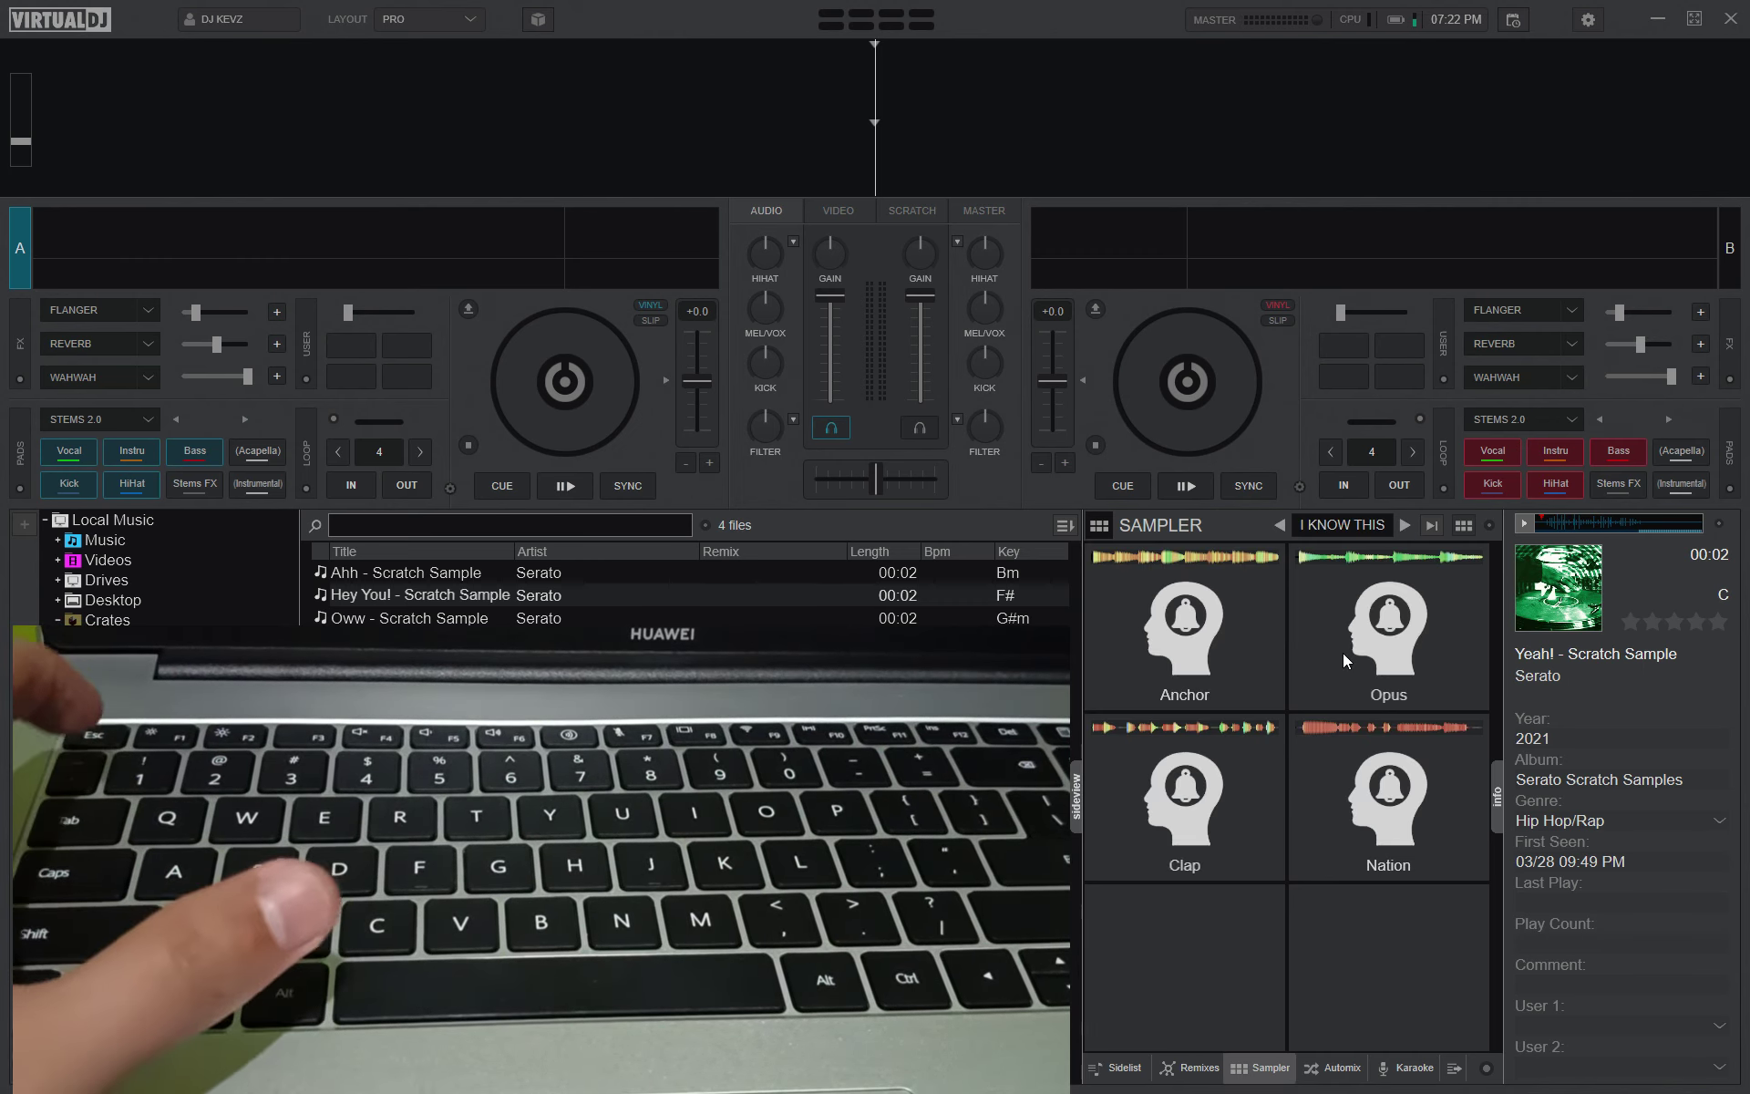
{"action": "key", "text": "d"}
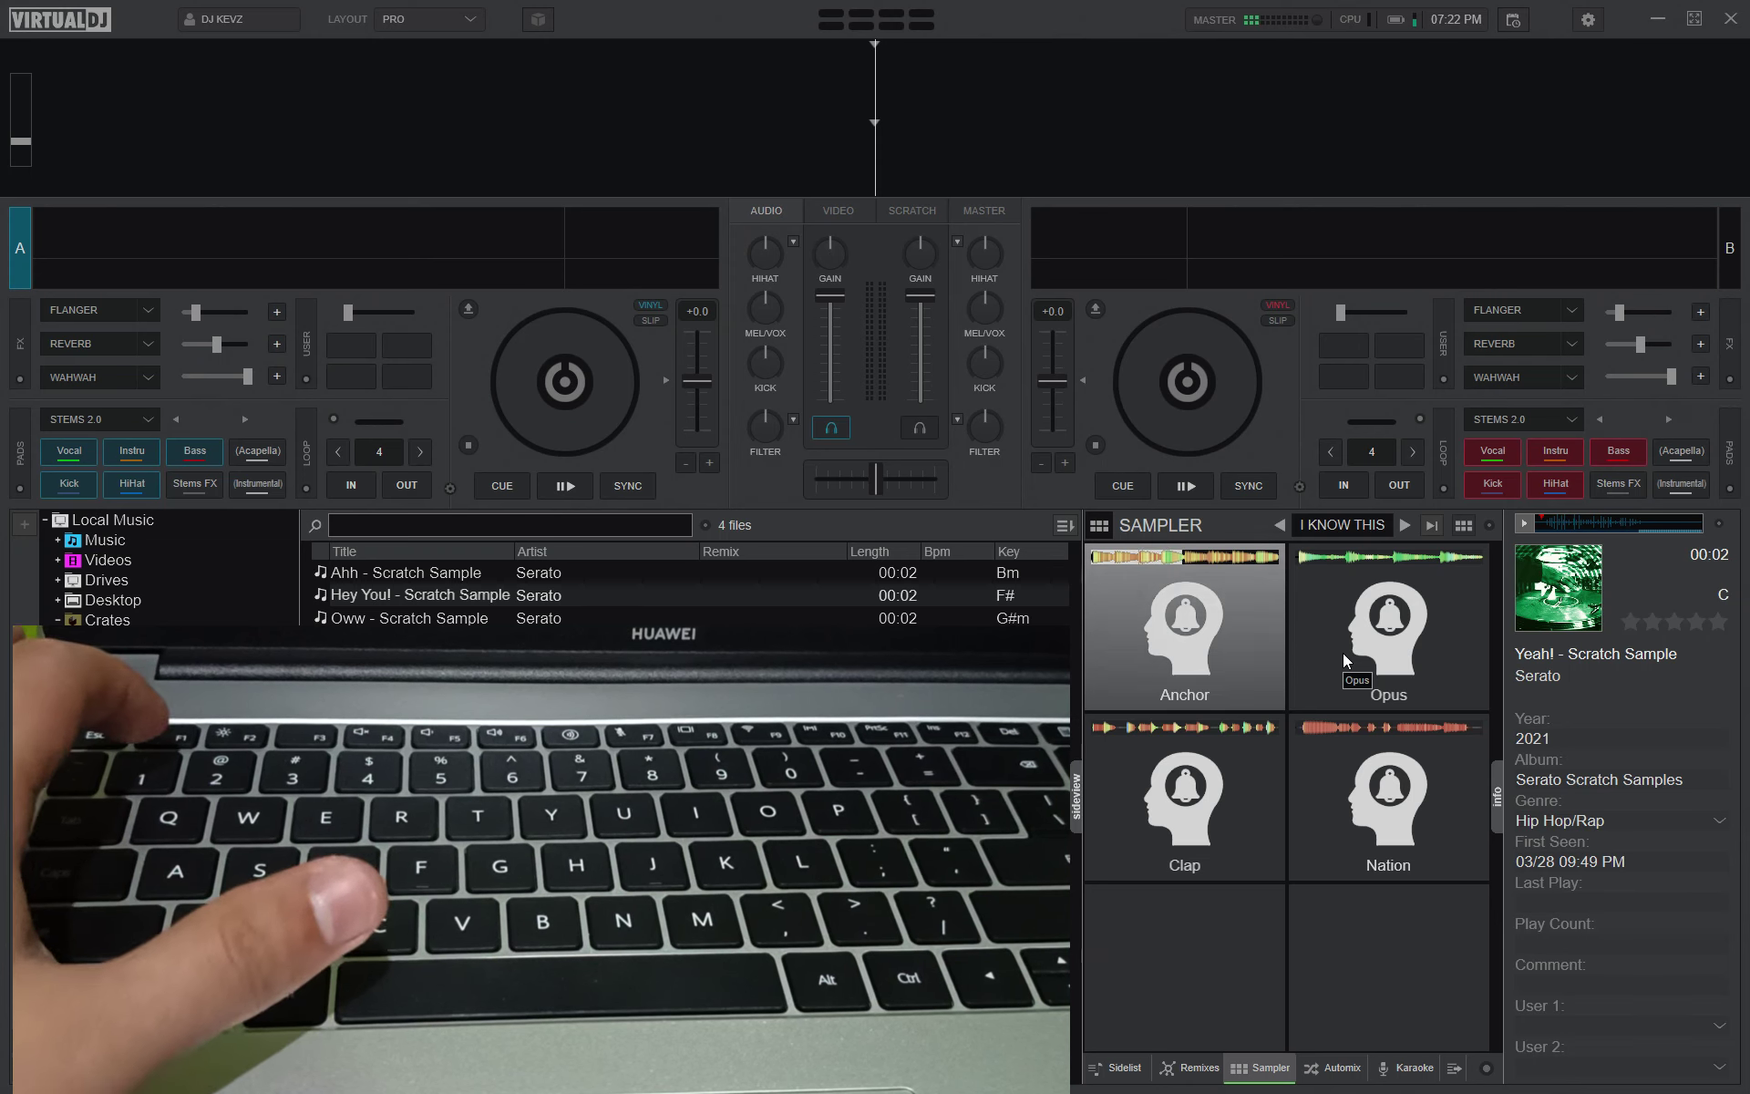
{"action": "key", "text": "f"}
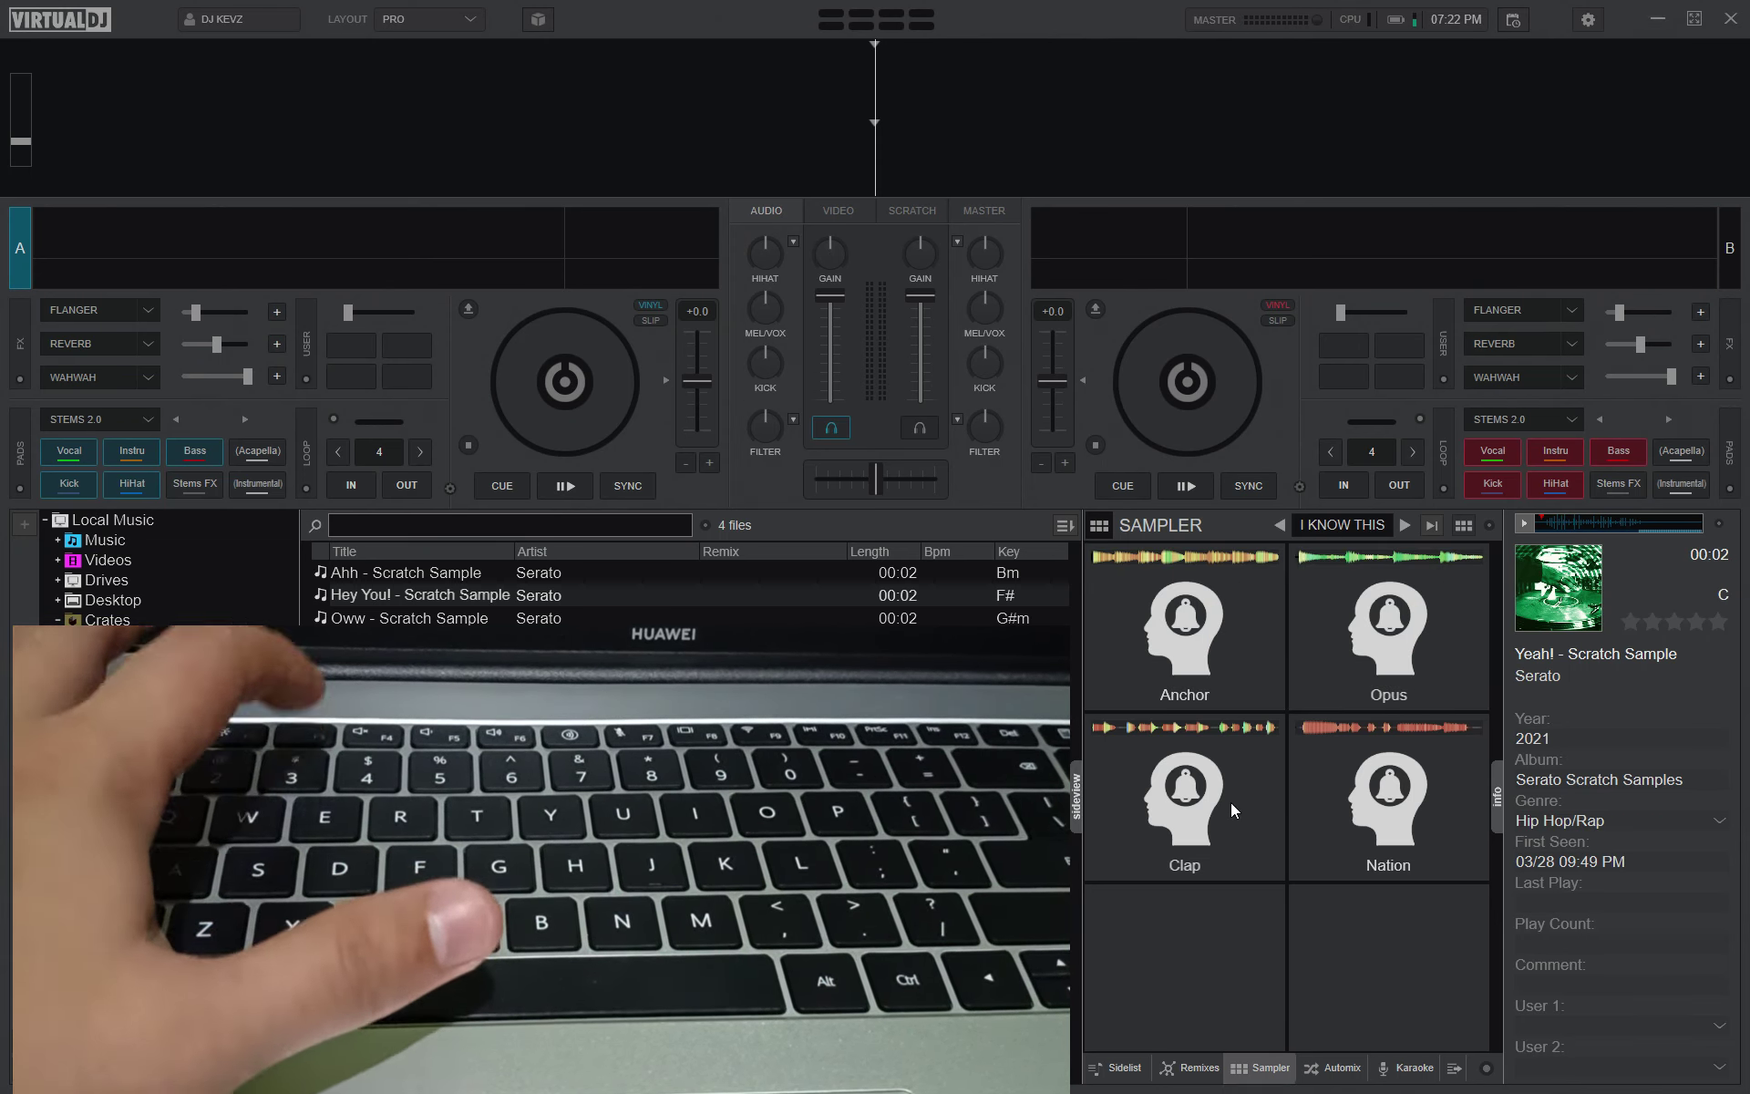
{"action": "key", "text": "c"}
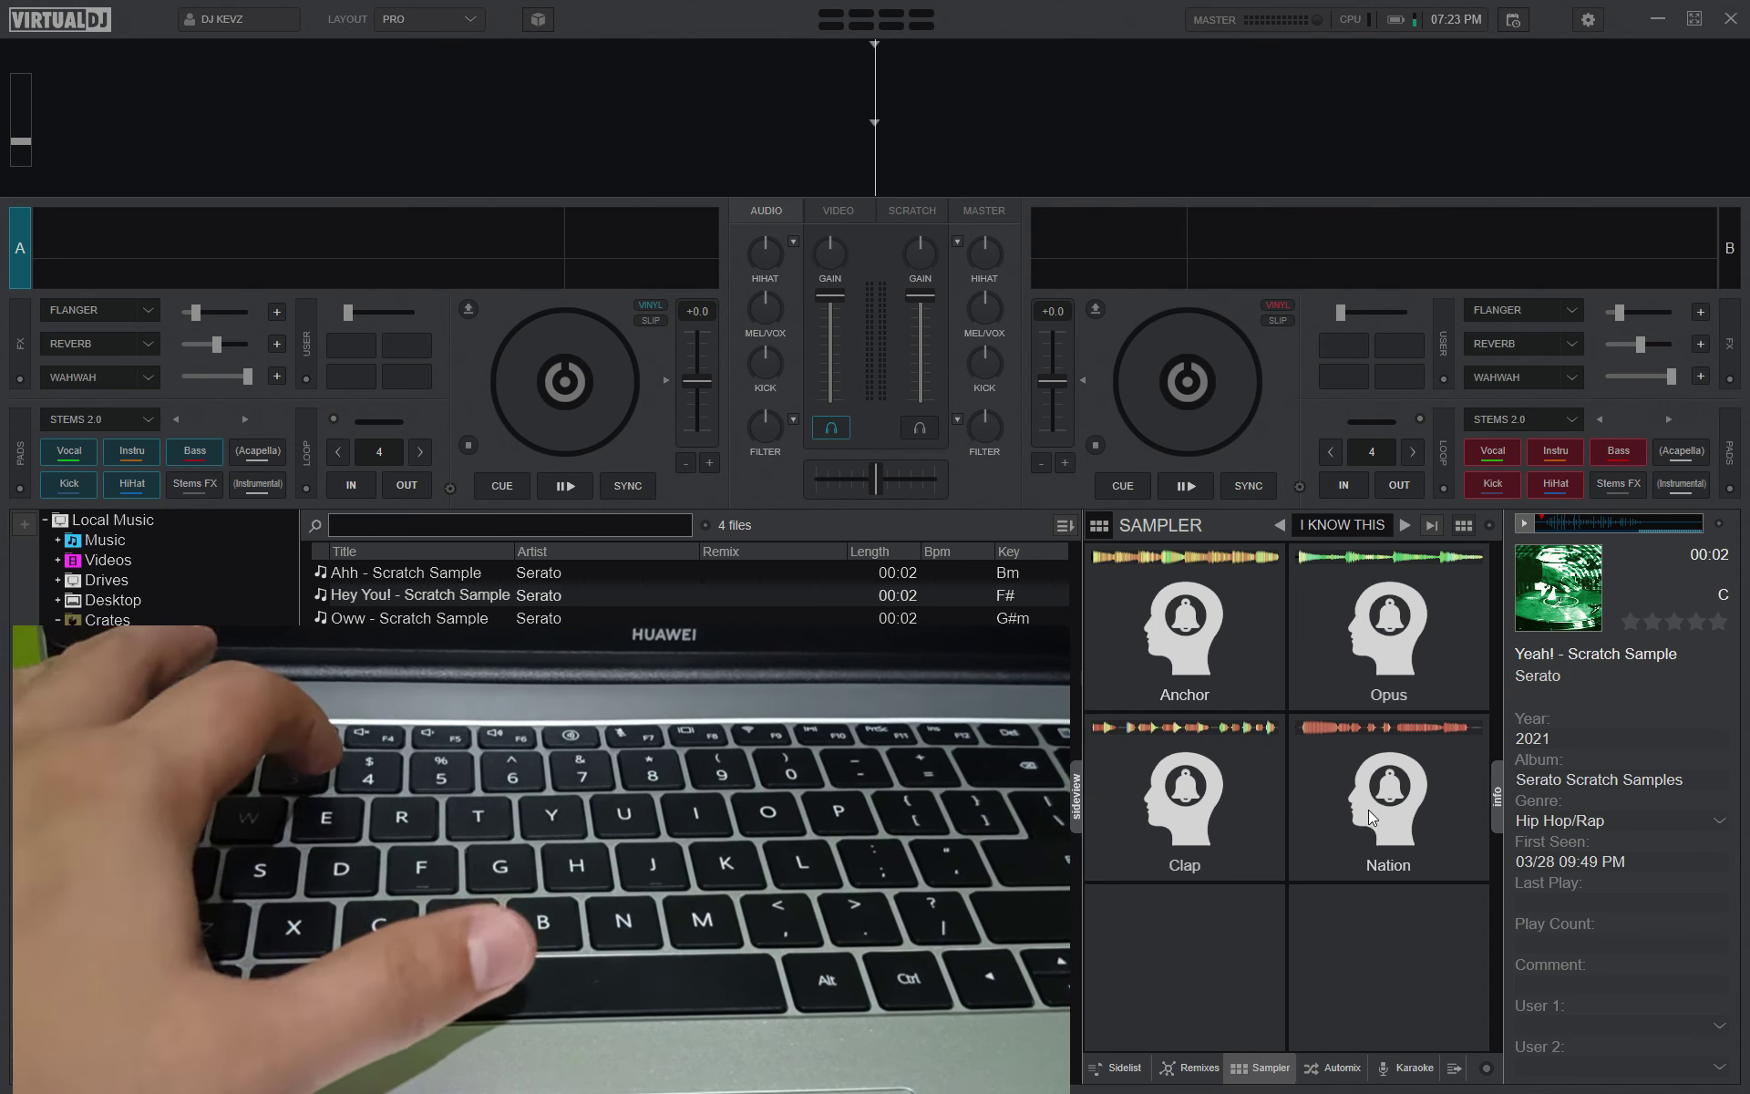
{"action": "key", "text": "b"}
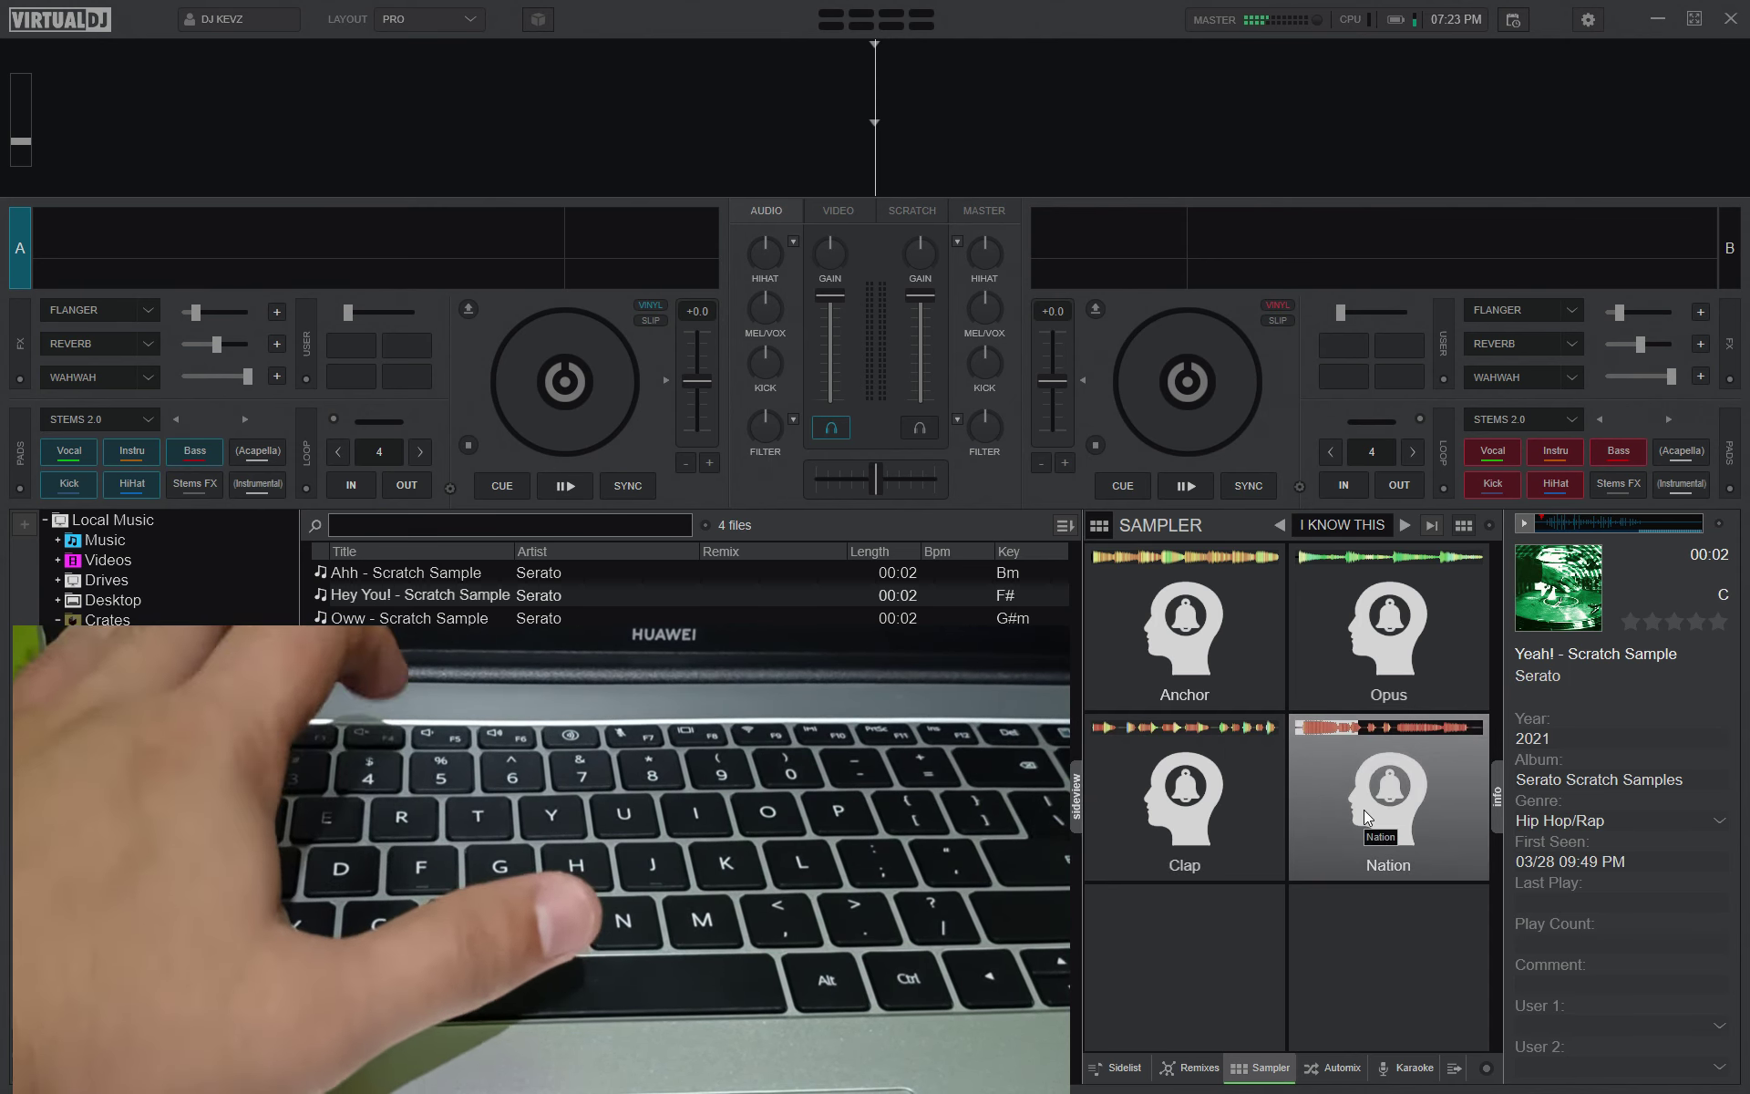
View the Loopmasters sampler bank and return to the Drops bank.
{"action": "left_click", "coordinate": [1404, 525]}
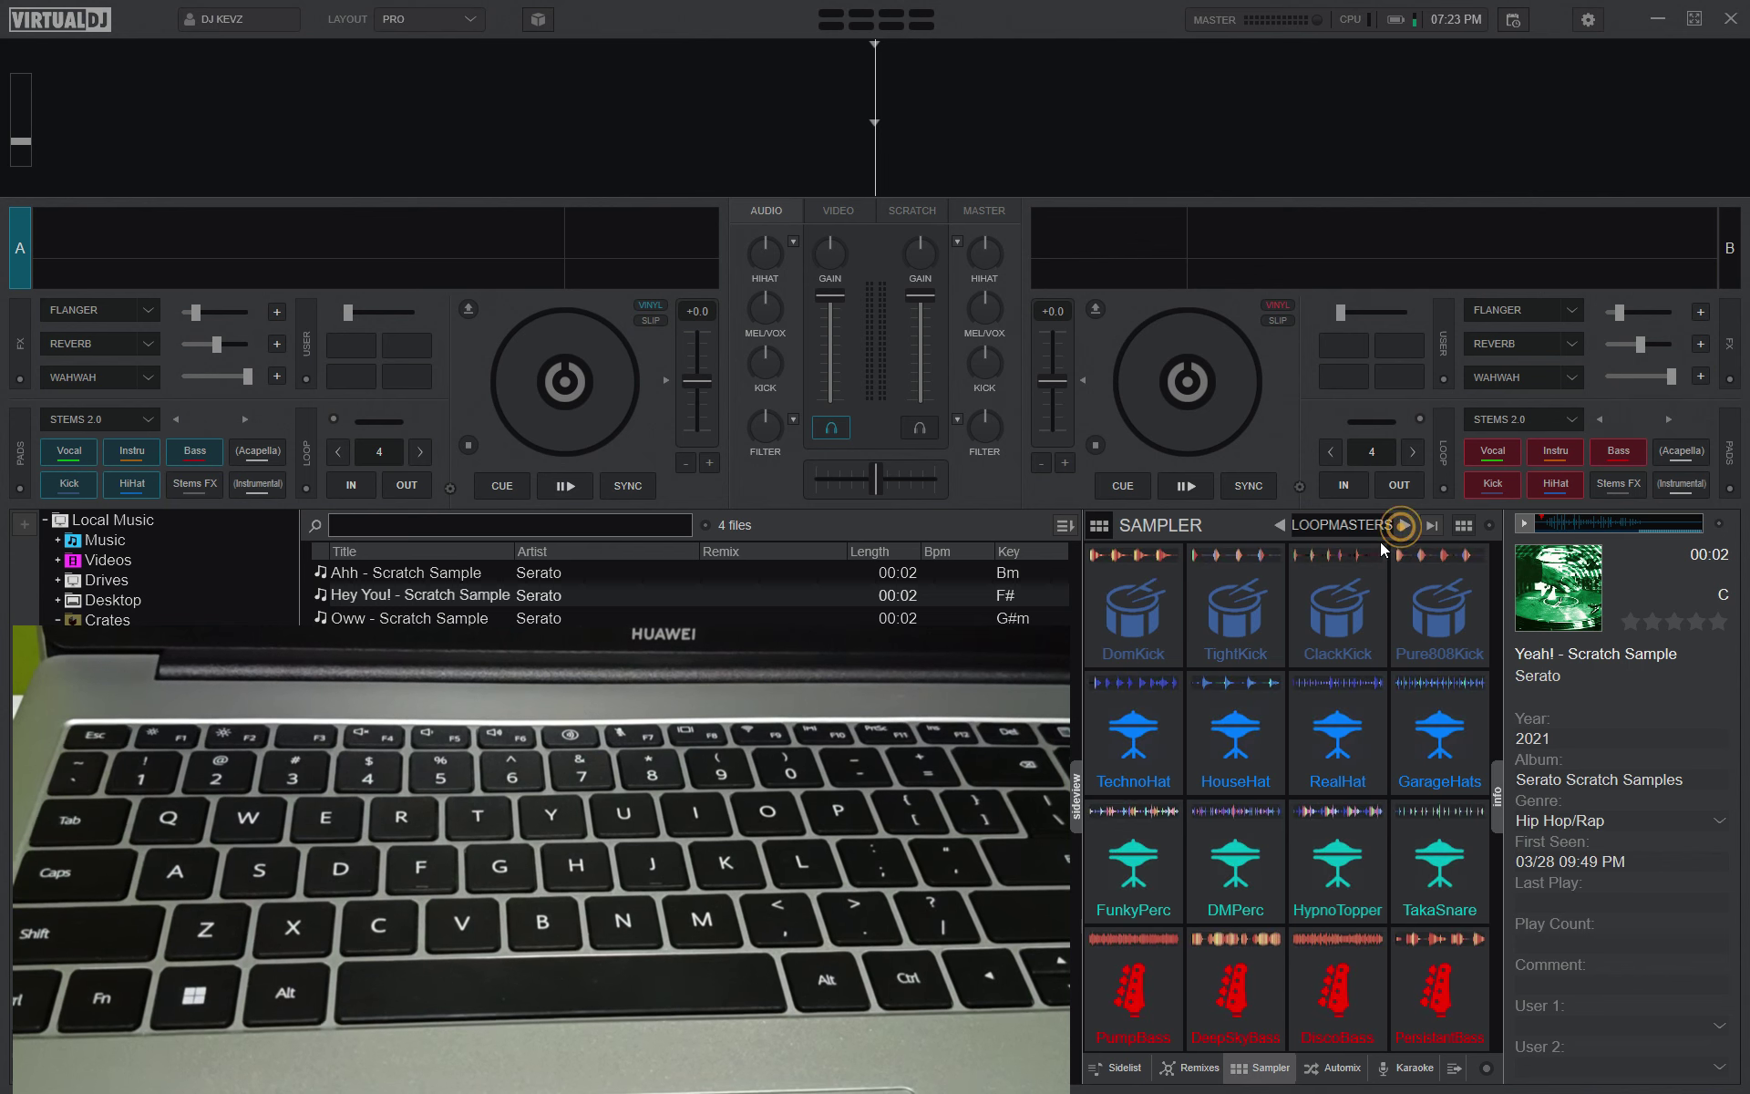
{"action": "left_click", "coordinate": [1281, 524]}
{"action": "left_click", "coordinate": [1280, 524]}
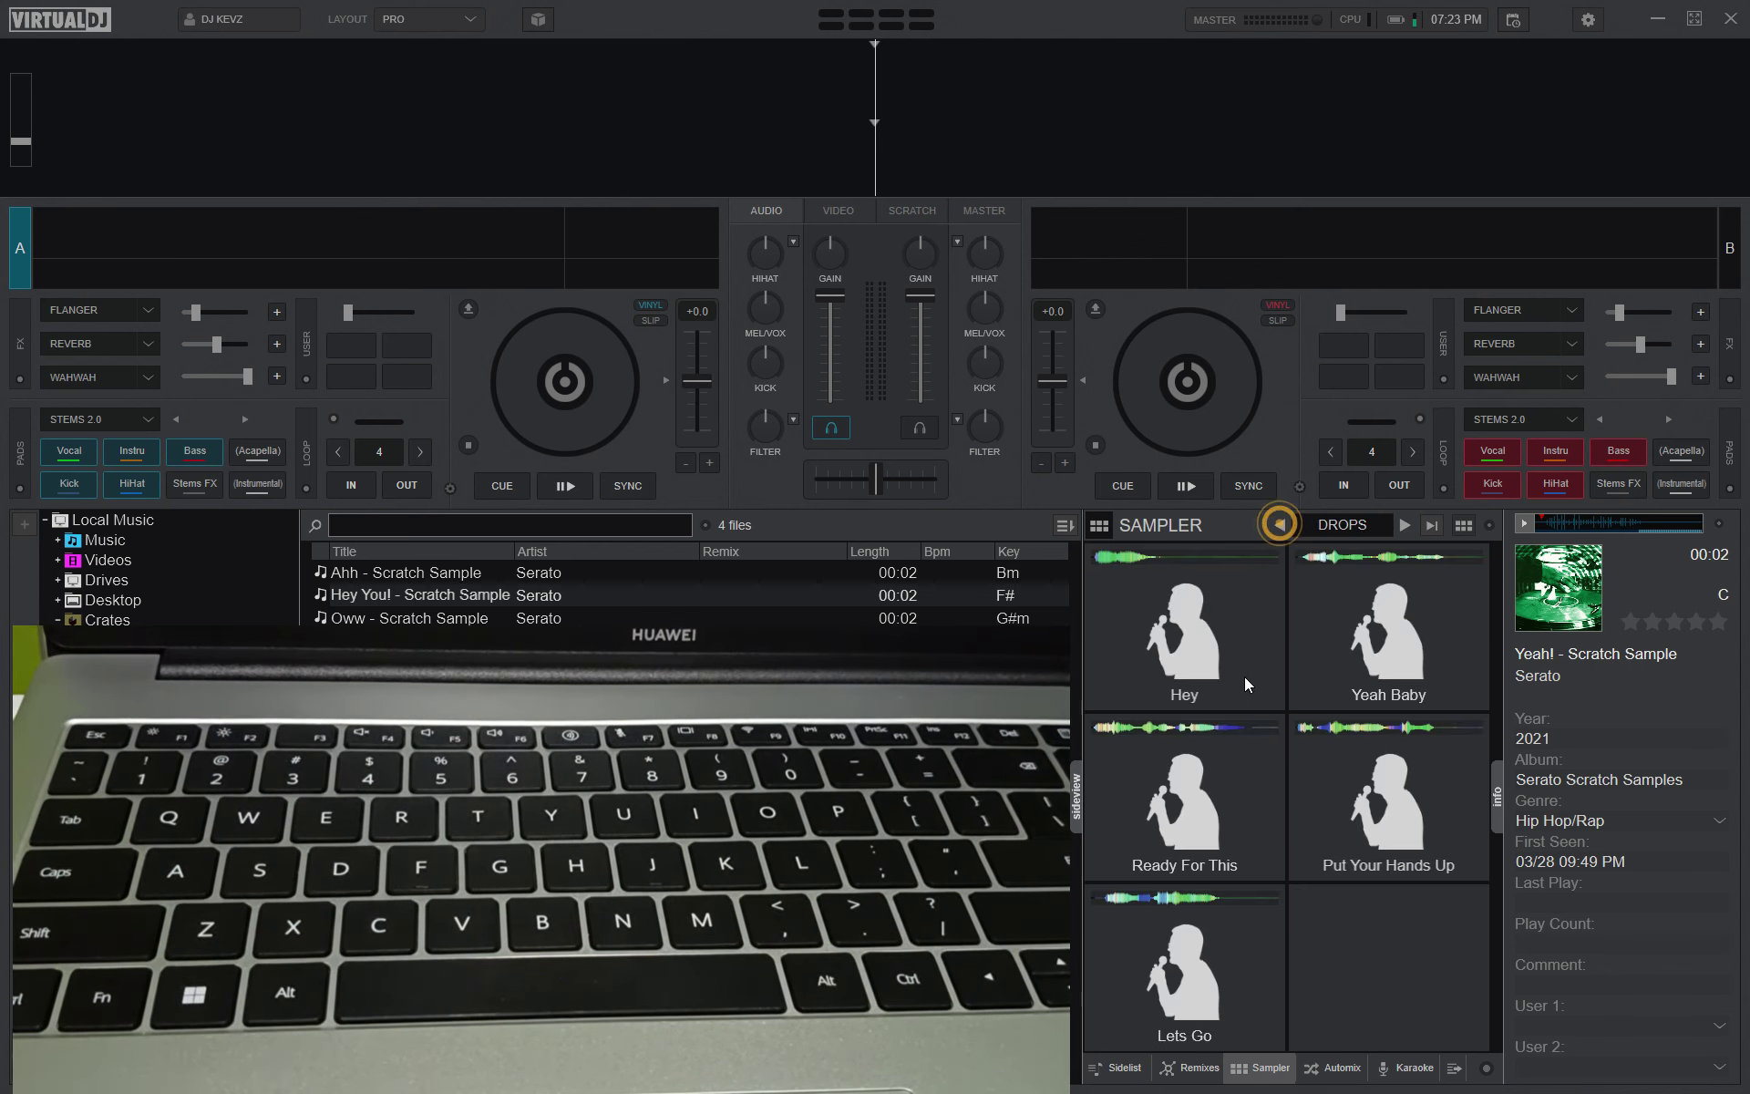